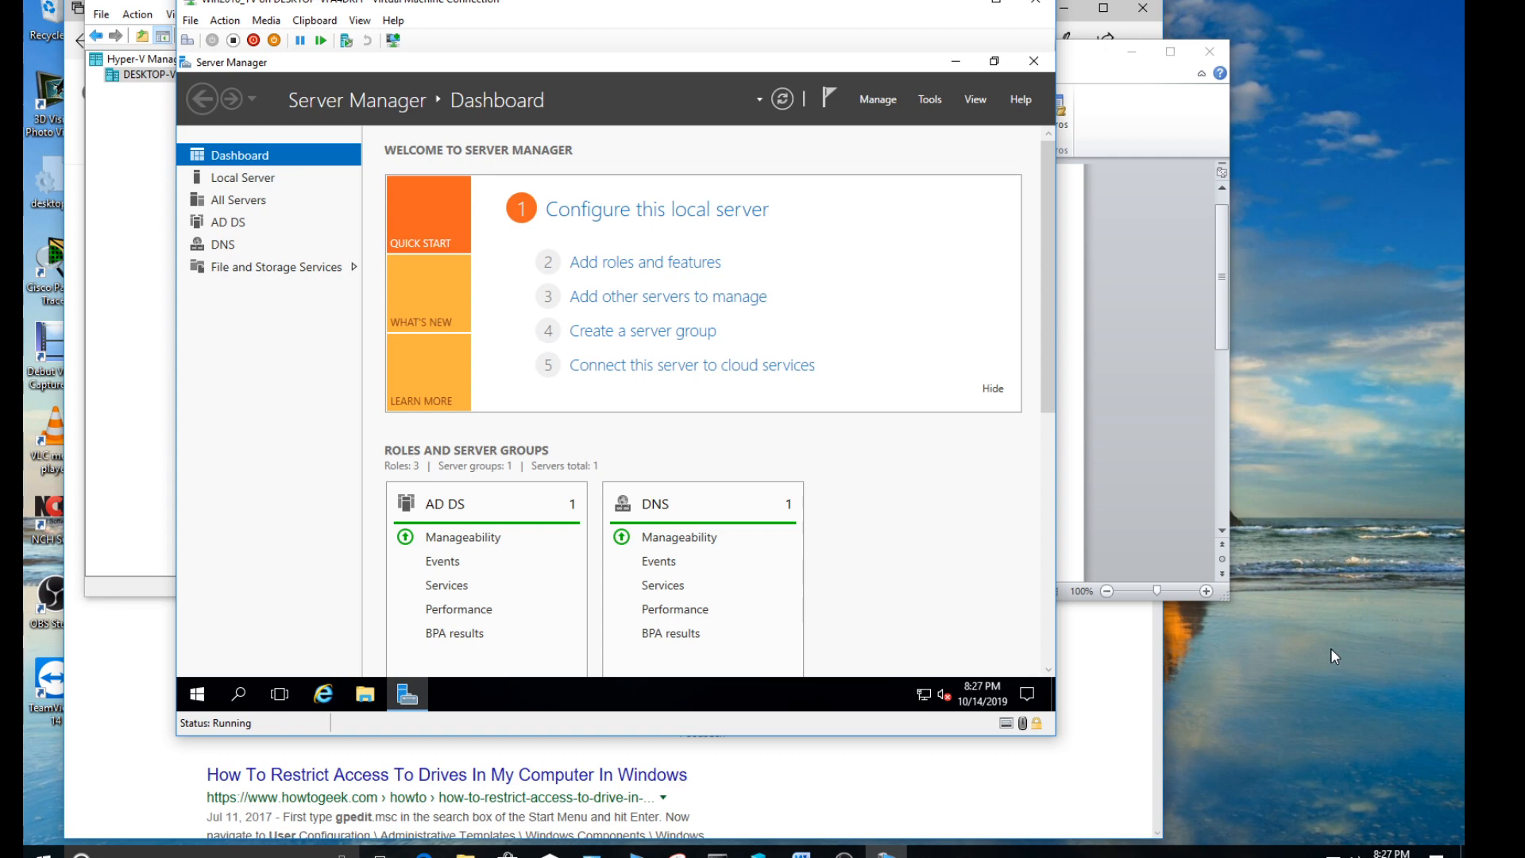
- Switch to the Group Policy Management.docx document in Word and read the Problem section about restricting the public users' drive access
left_click(1079, 433)
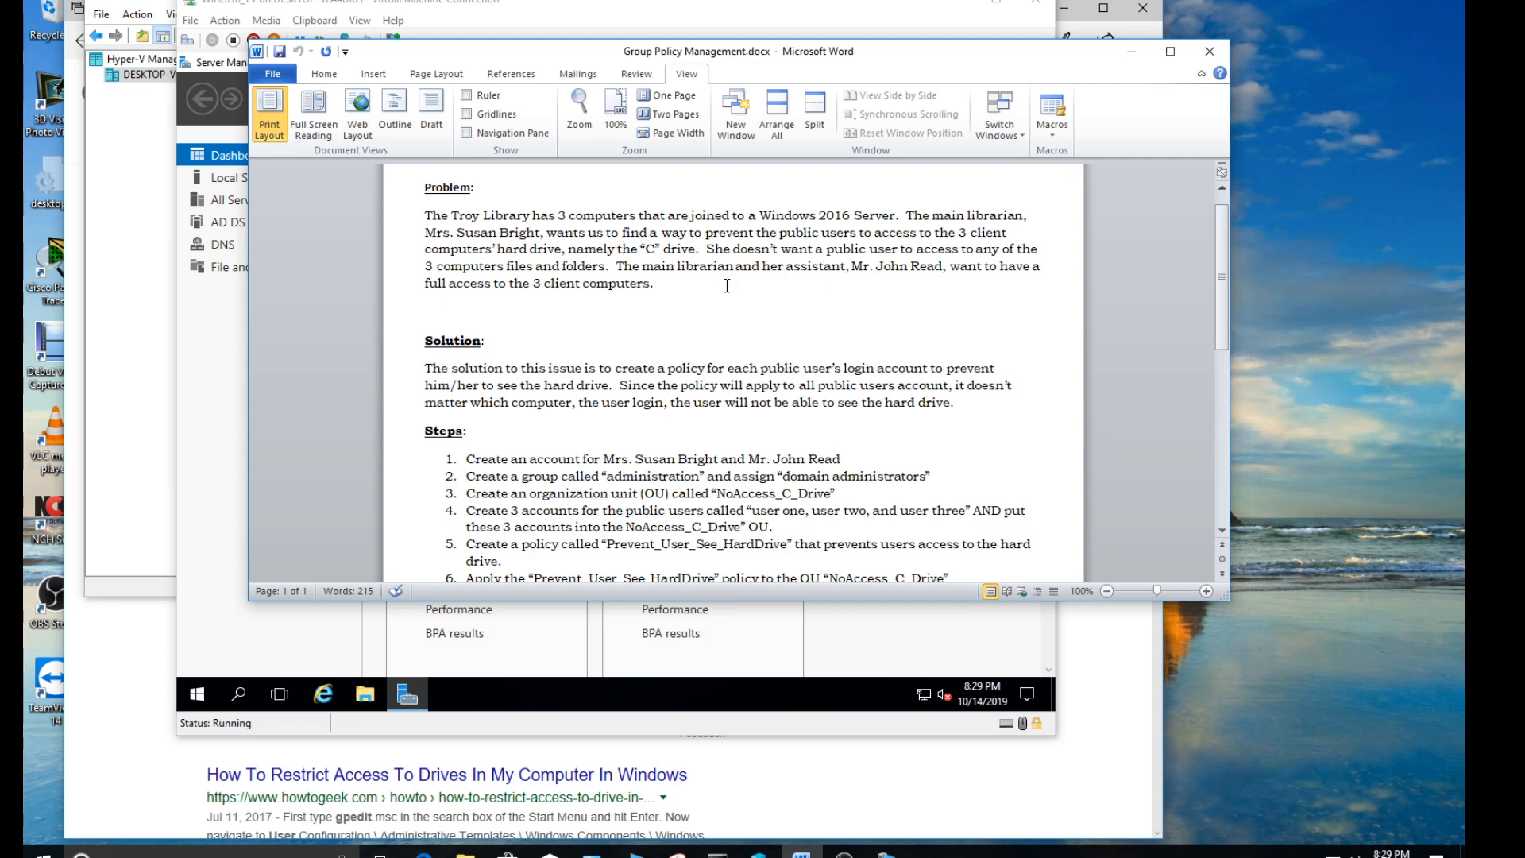
left_click_drag(757, 232, 1007, 235)
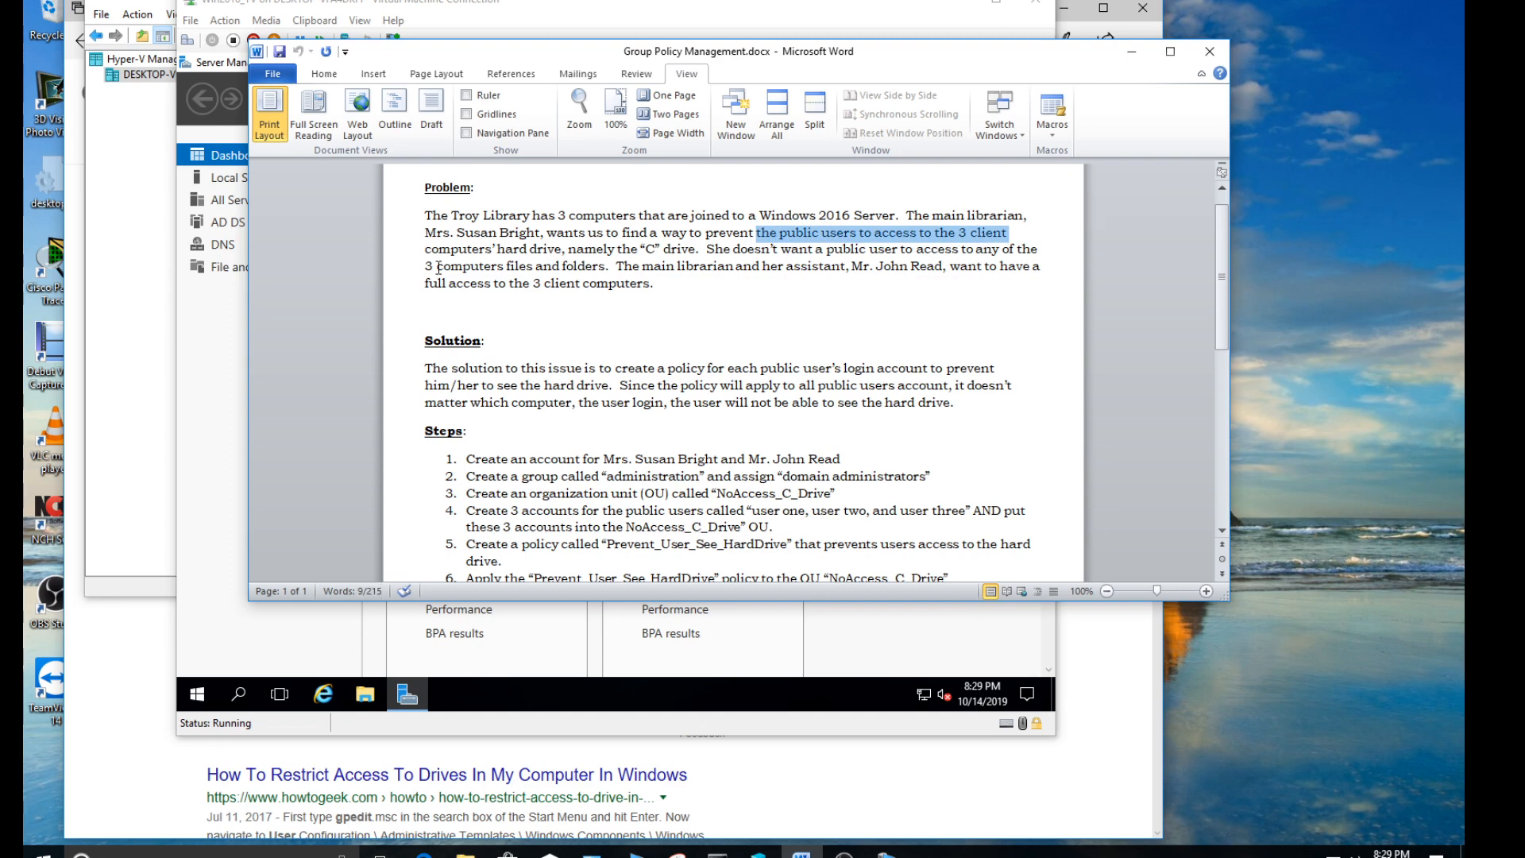
left_click_drag(426, 248, 694, 252)
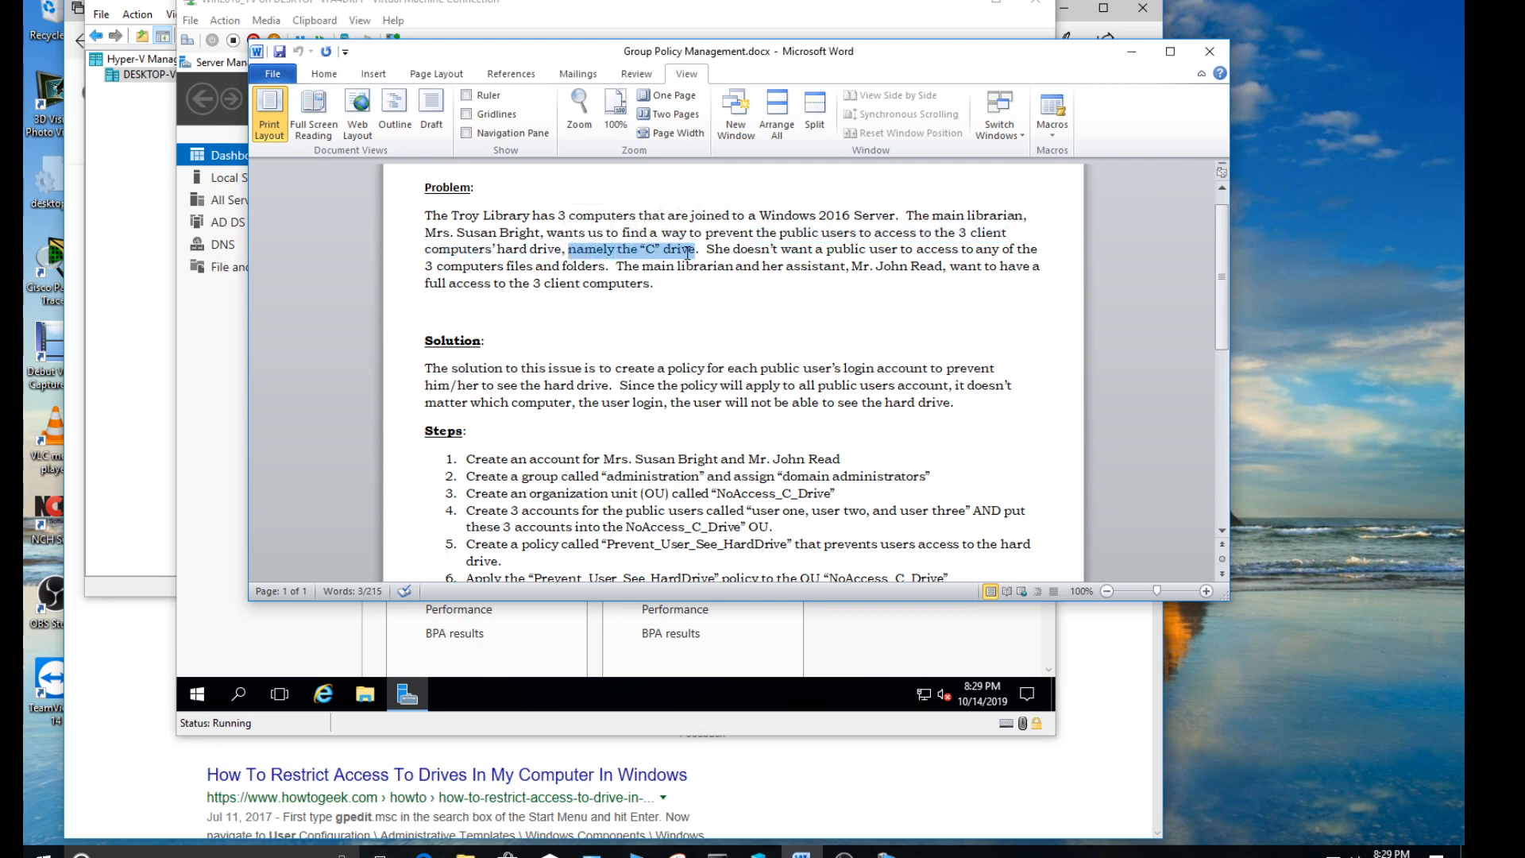
left_click(707, 250)
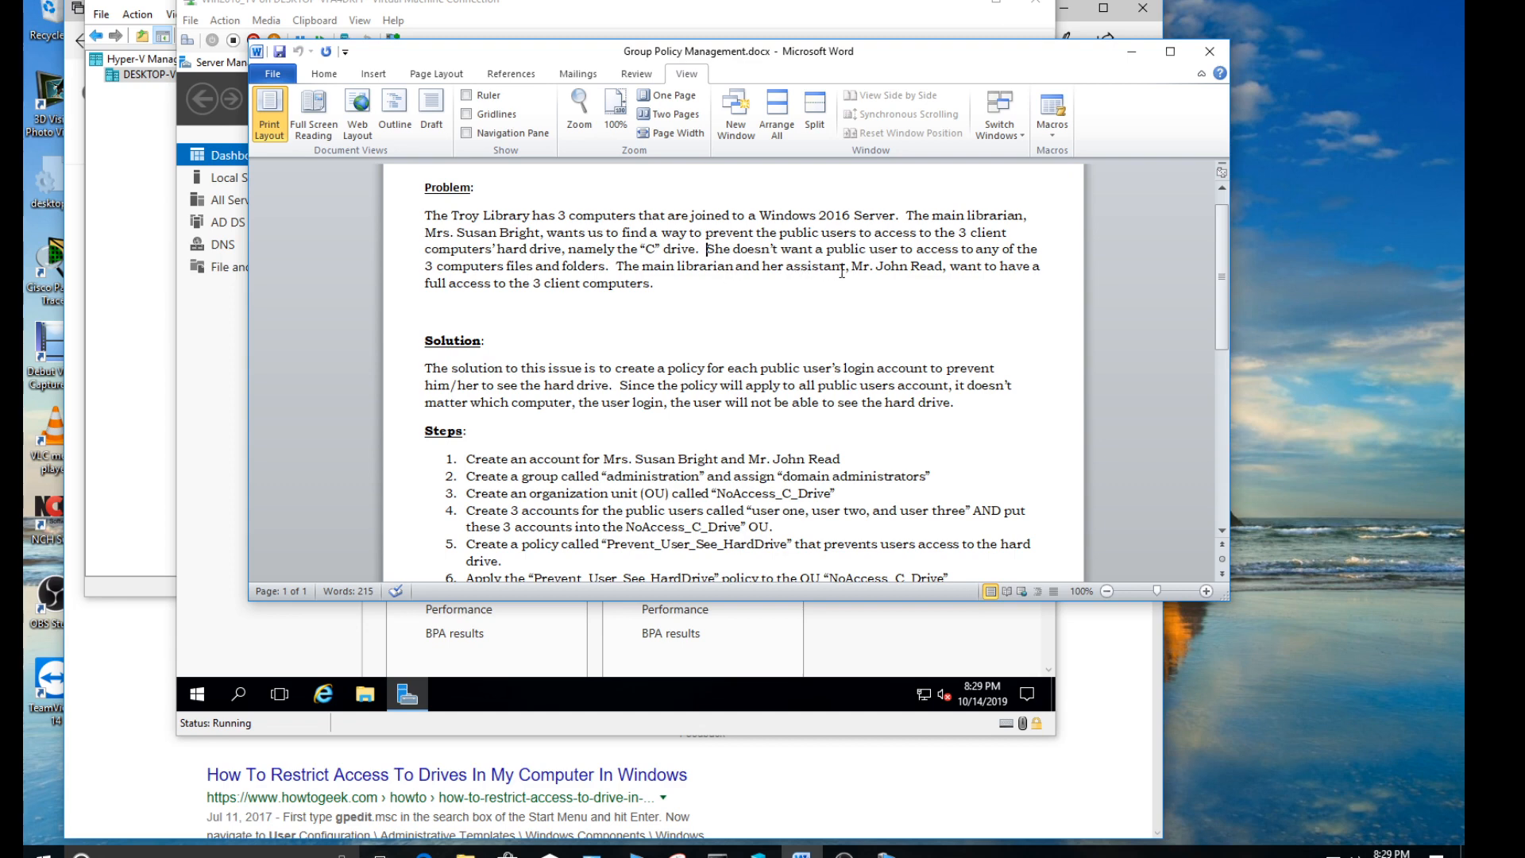
left_click_drag(851, 266, 928, 265)
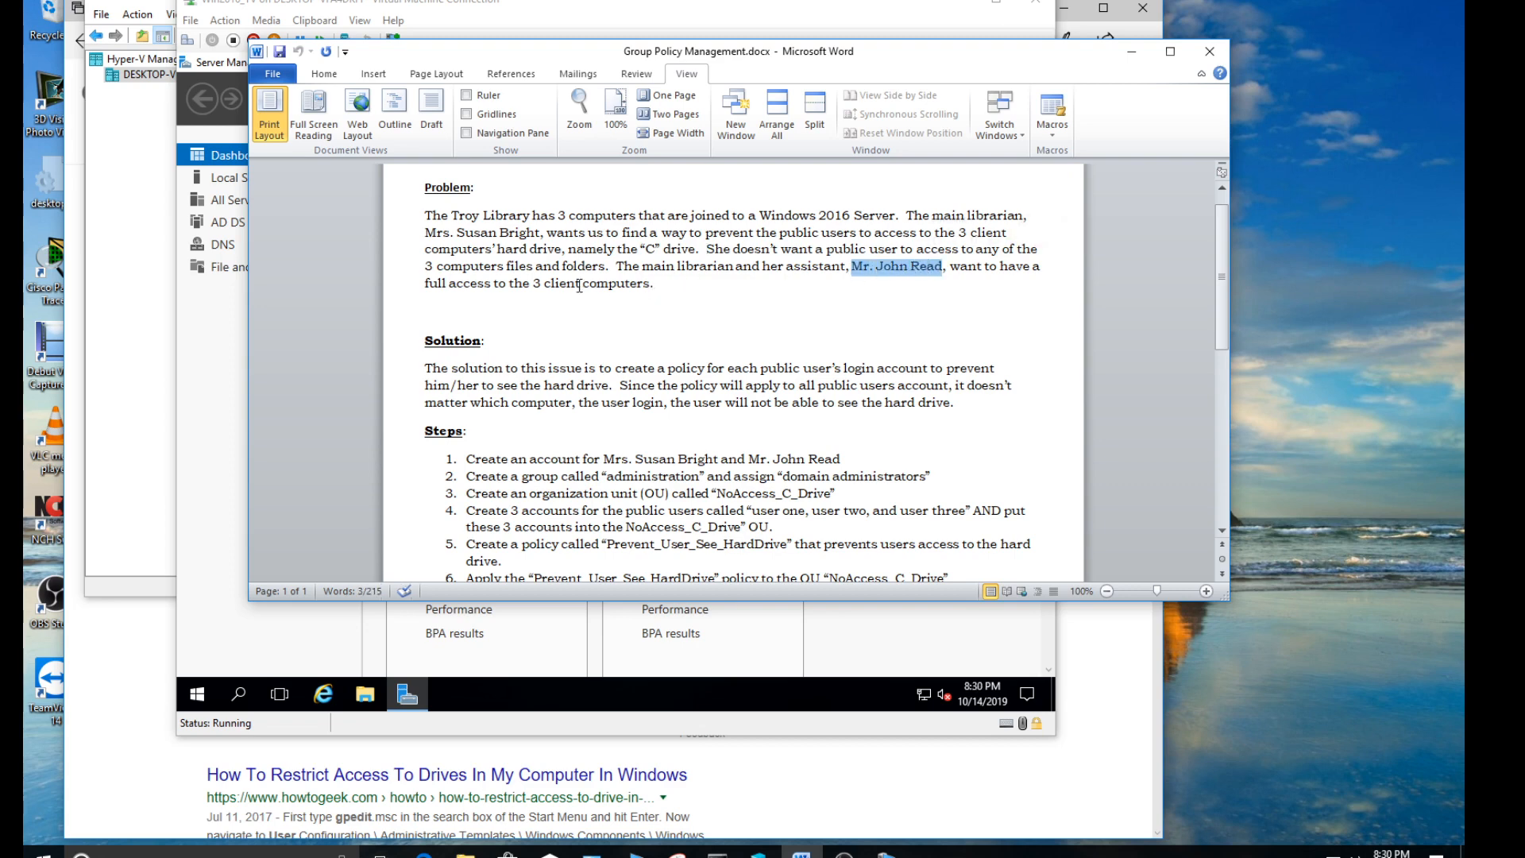
left_click_drag(534, 283, 651, 283)
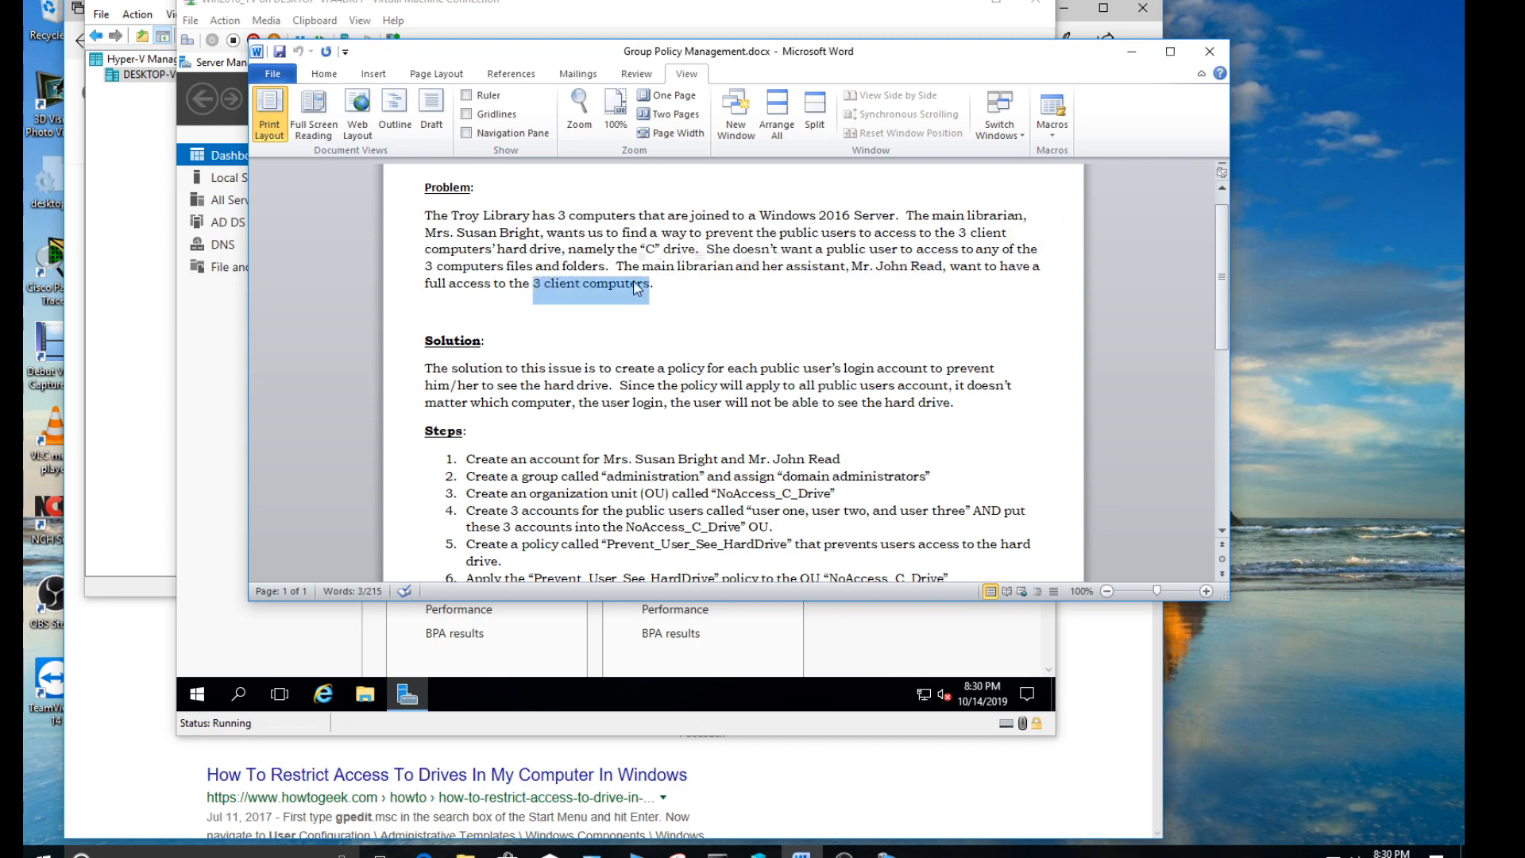
left_click(685, 286)
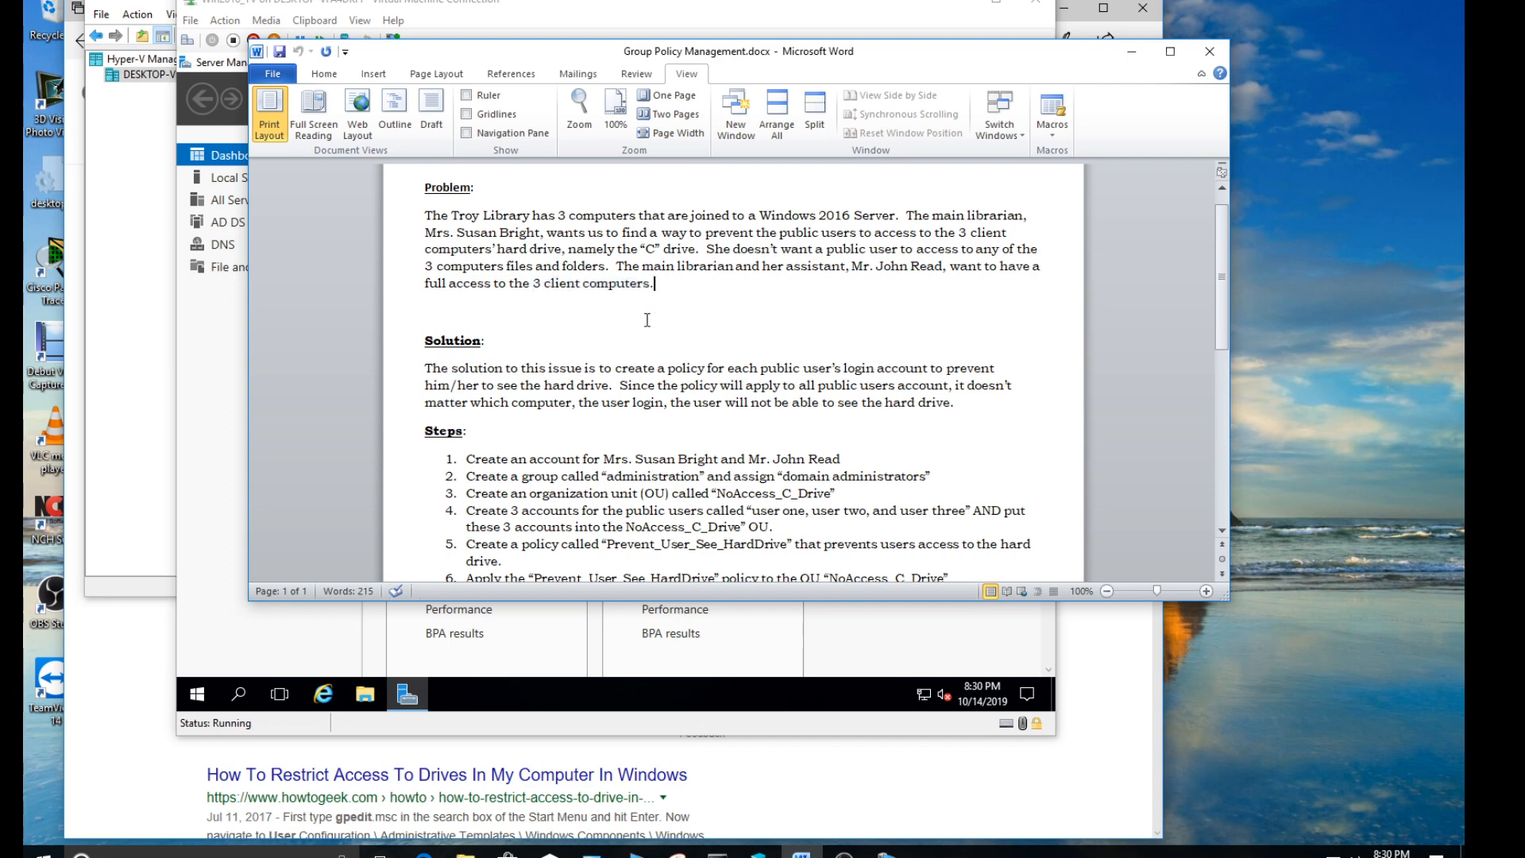
- Read the Solution section on creating a policy that applies to all public user accounts
scroll(598, 352, "down", 3)
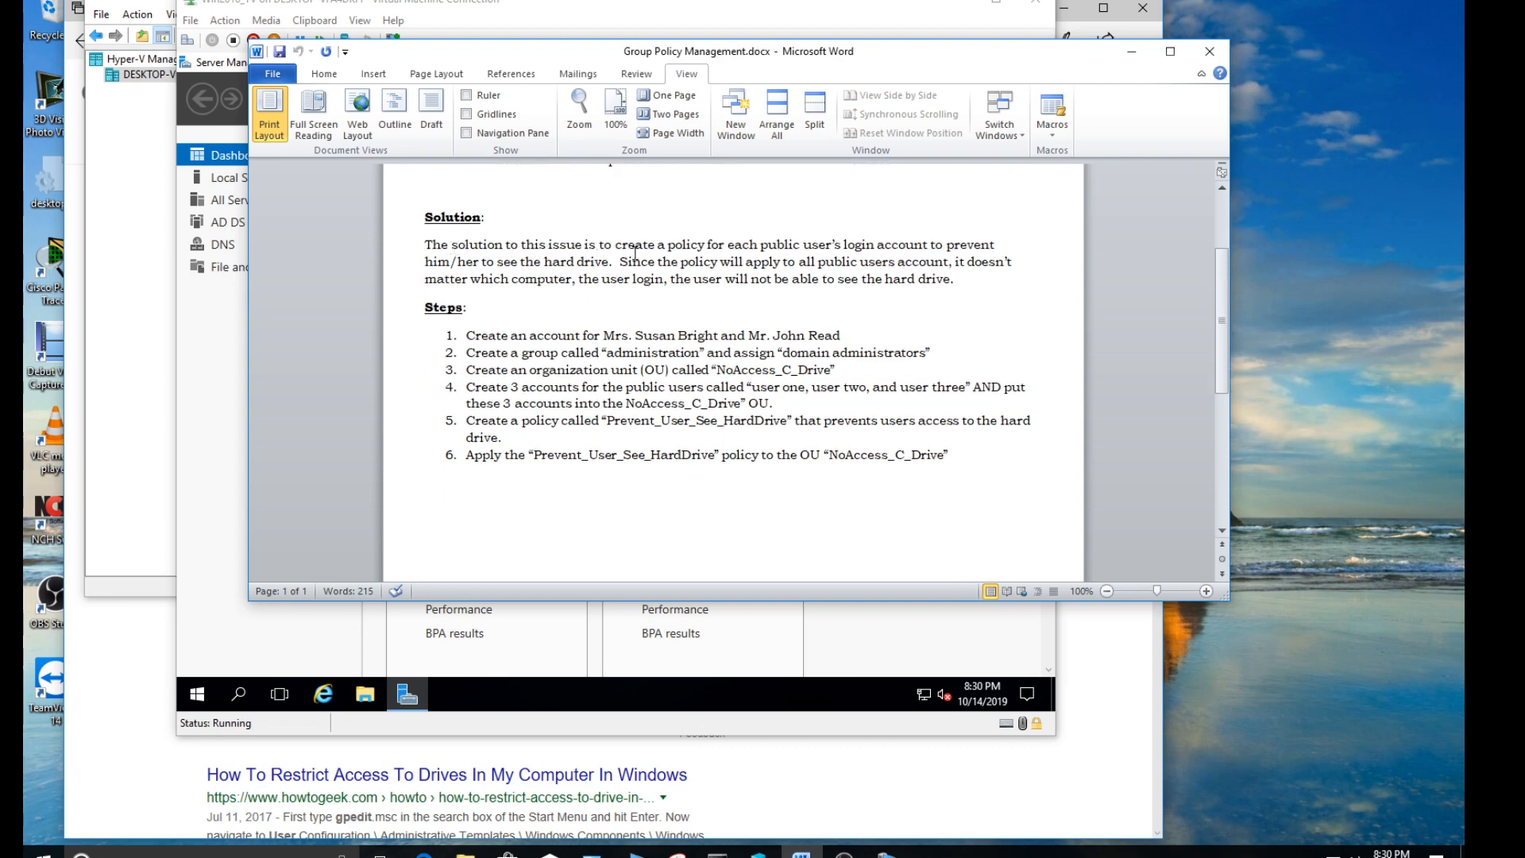
left_click_drag(697, 244, 909, 253)
left_click(922, 249)
left_click_drag(620, 263, 783, 263)
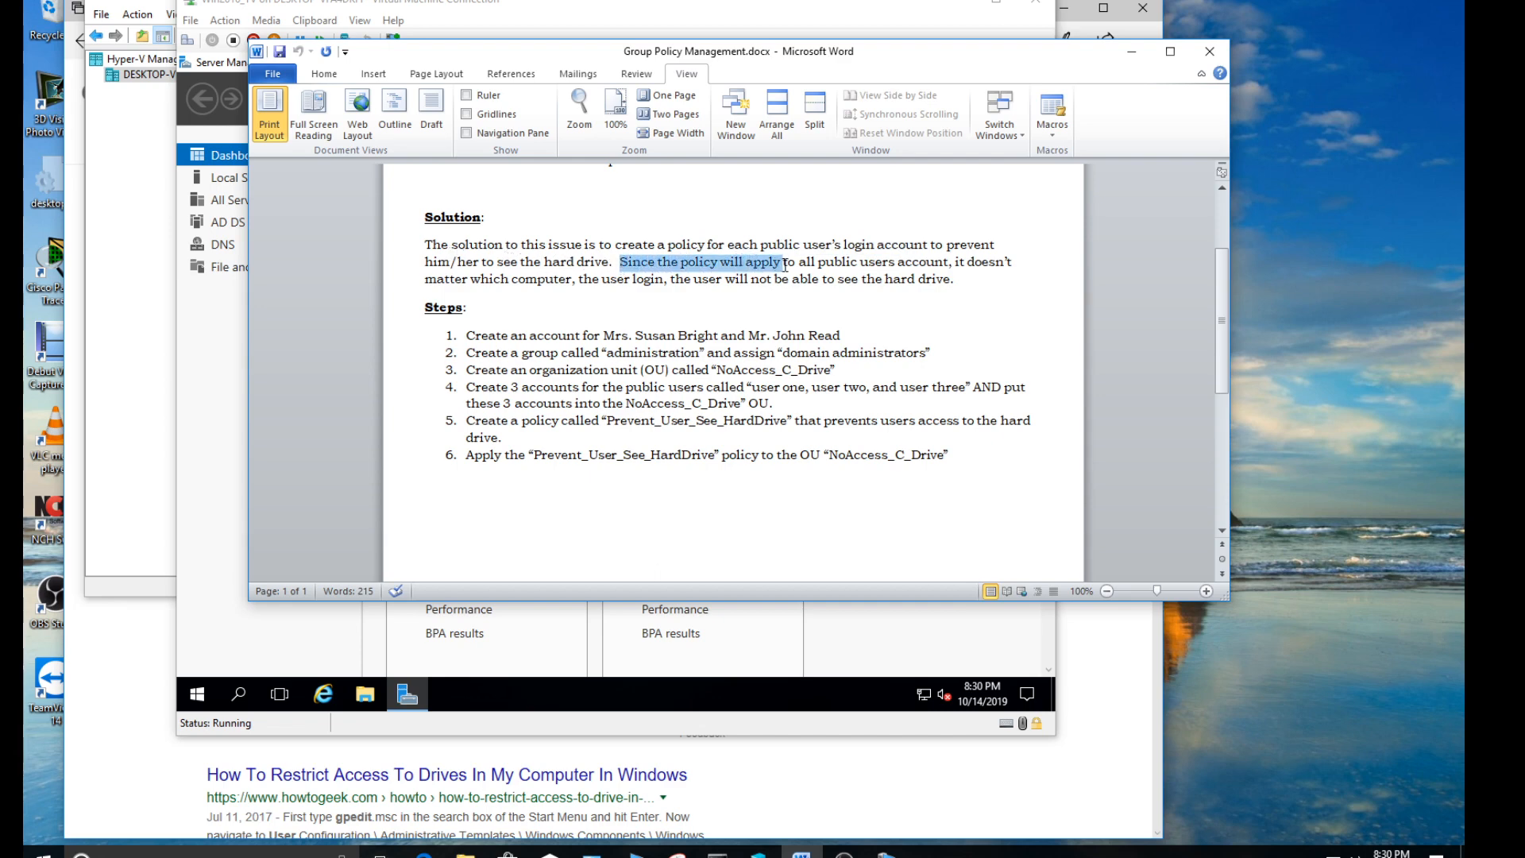
left_click_drag(949, 263, 818, 262)
left_click(850, 262)
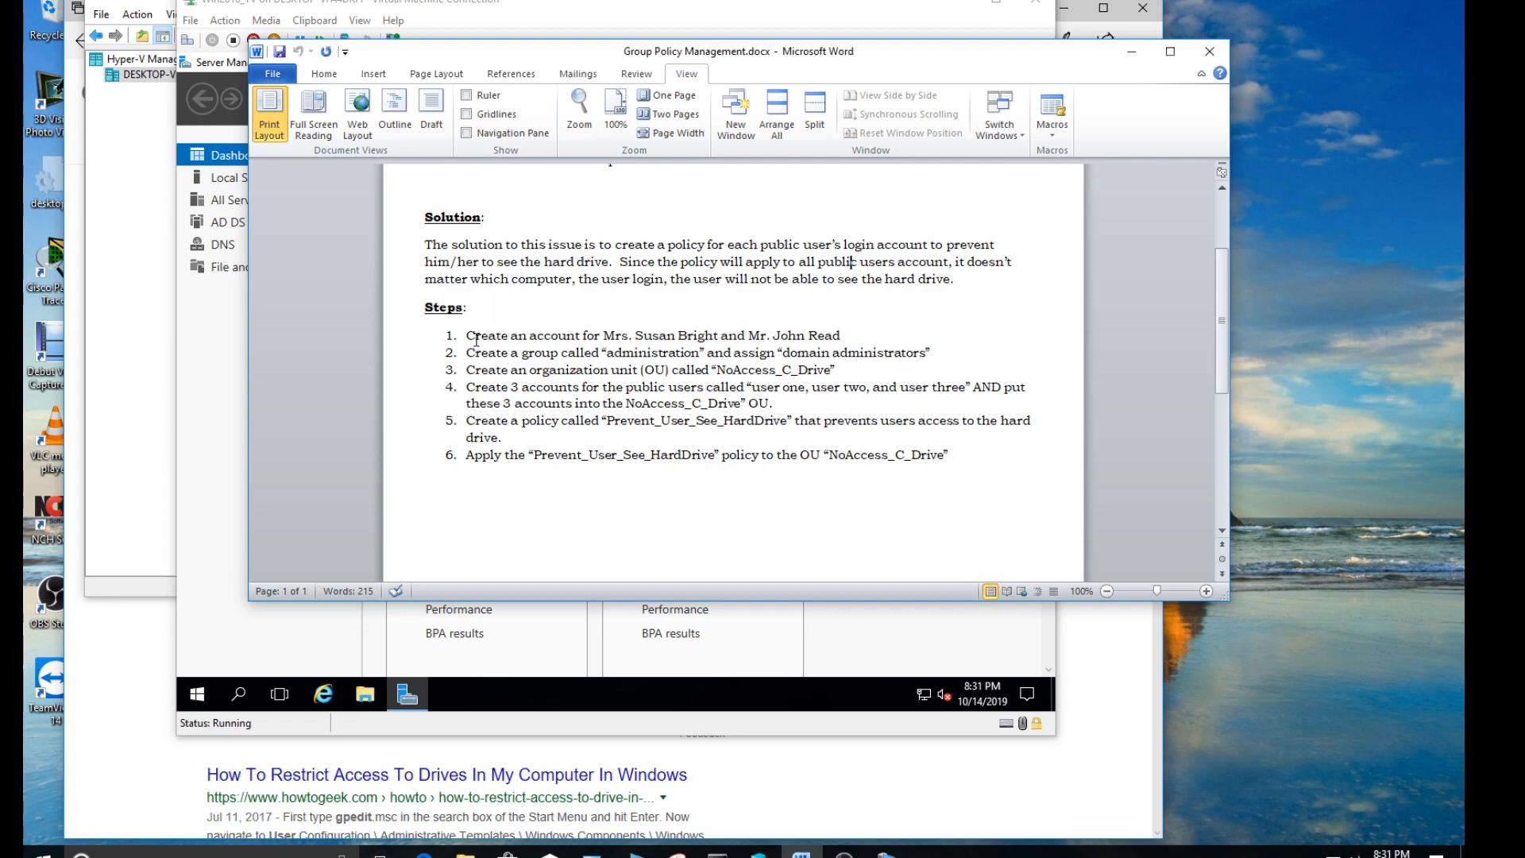
- Review steps 1 and 2 on the librarians' accounts and the "administration" group with its "domain administrators" assignment
left_click_drag(469, 337, 631, 338)
left_click_drag(640, 338, 826, 340)
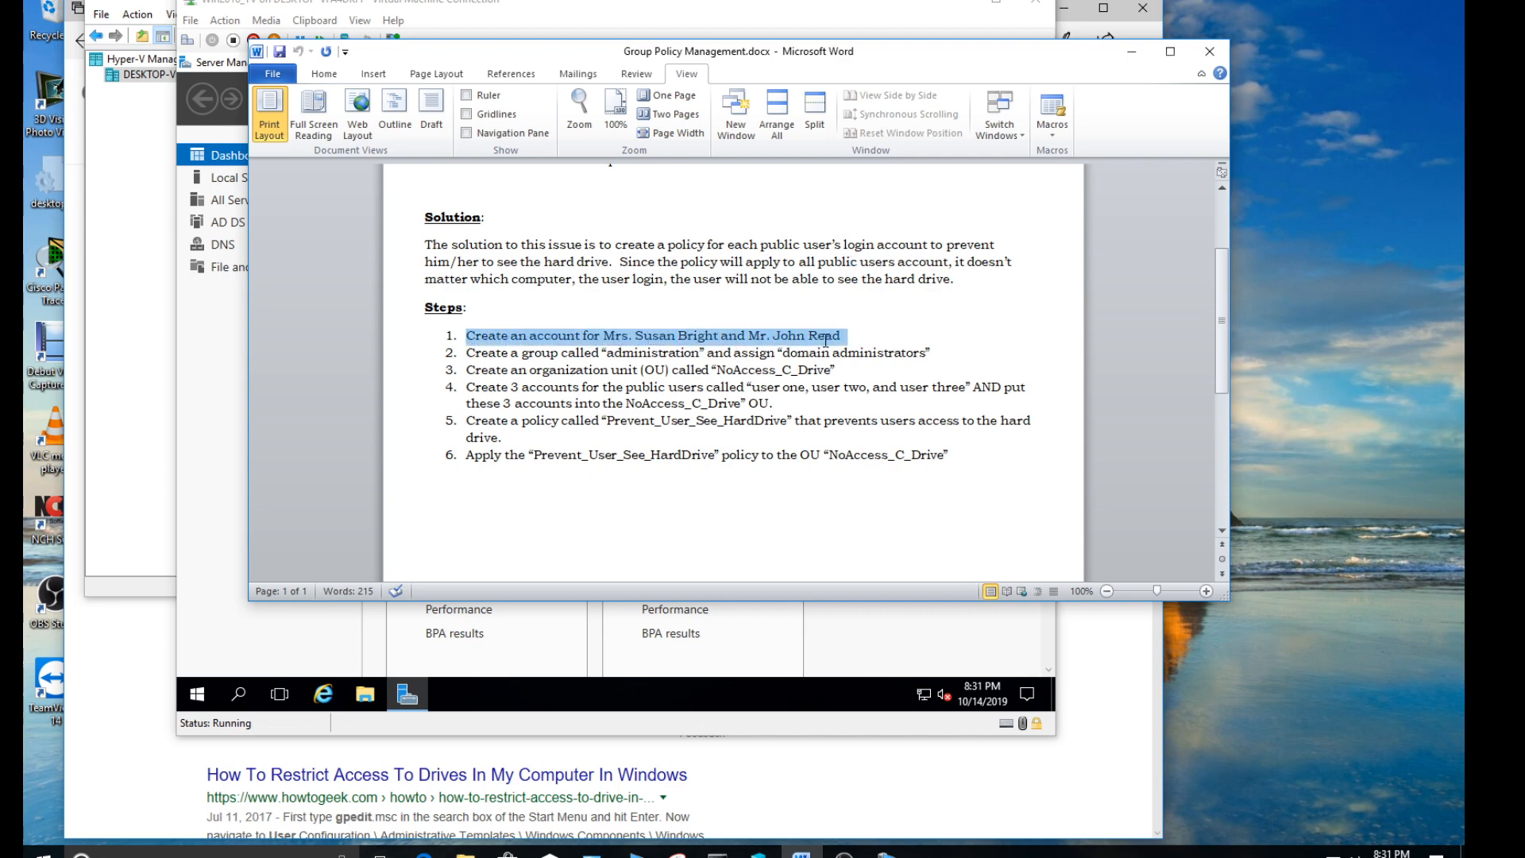
left_click(571, 355)
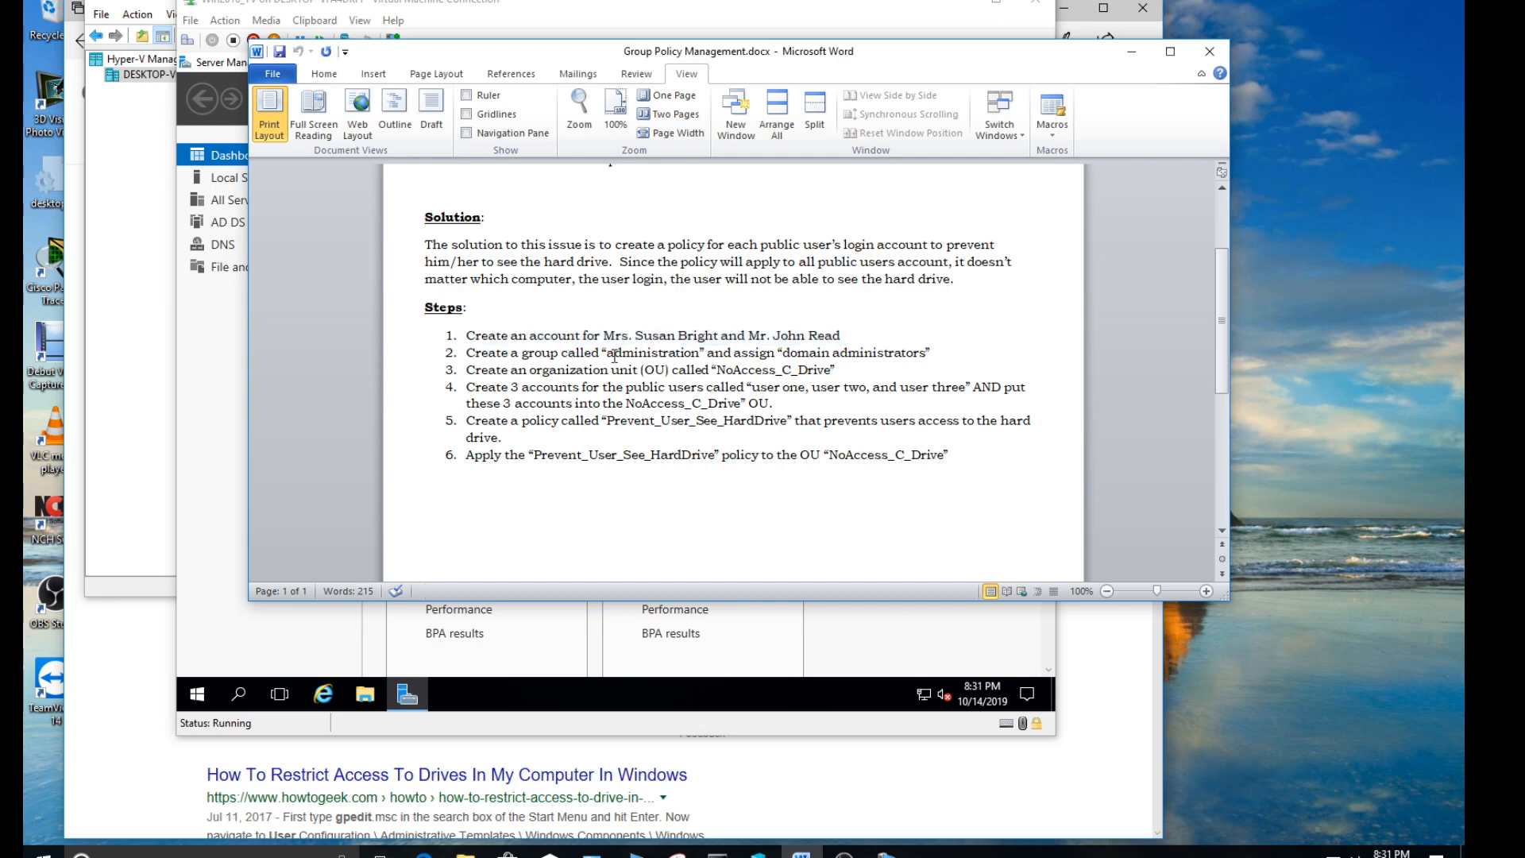
left_click_drag(609, 354, 701, 353)
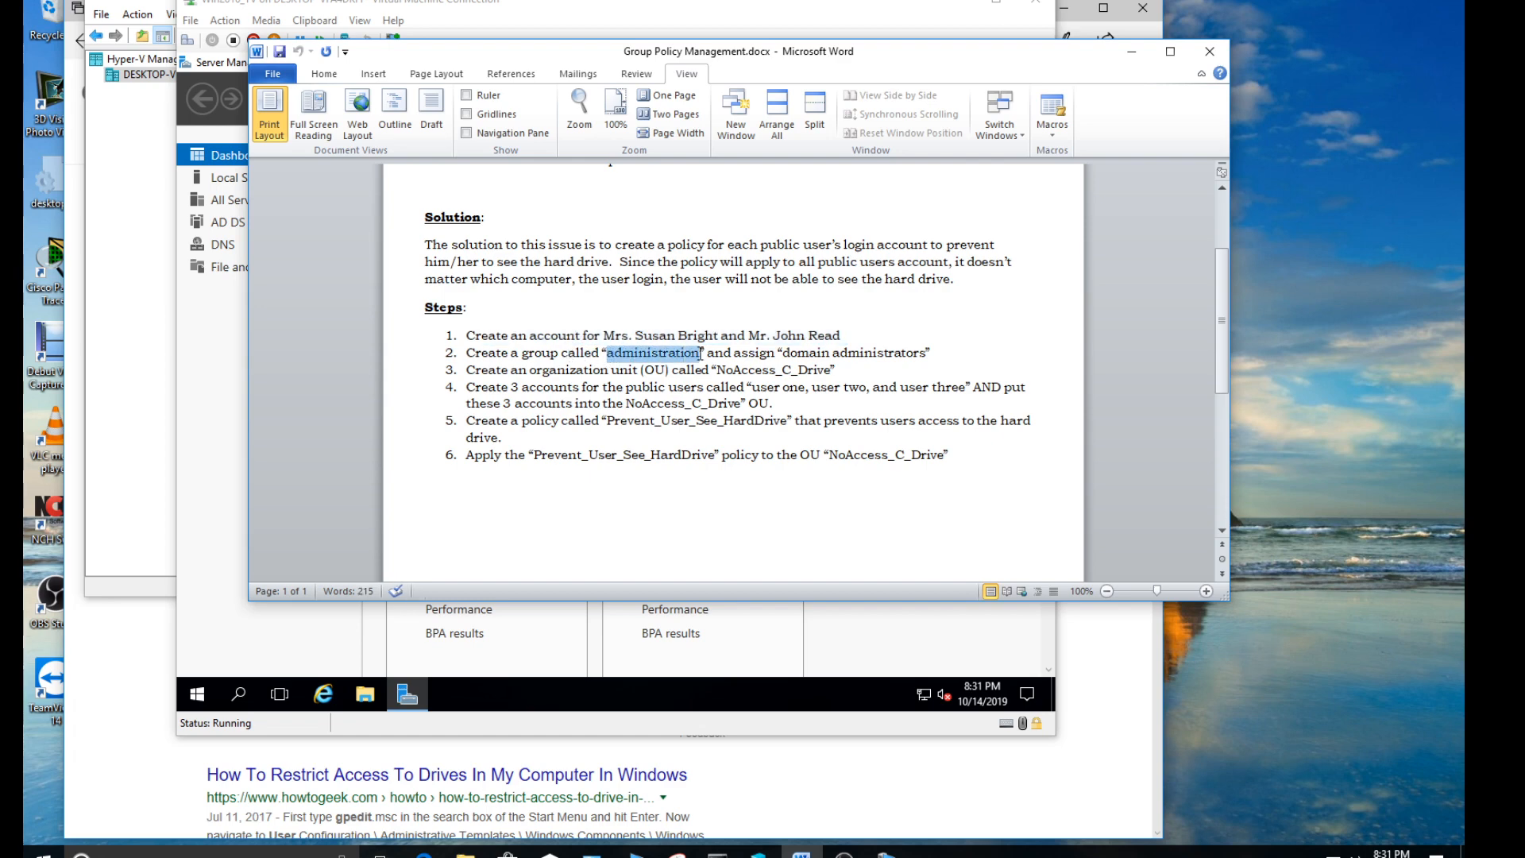
left_click(688, 359)
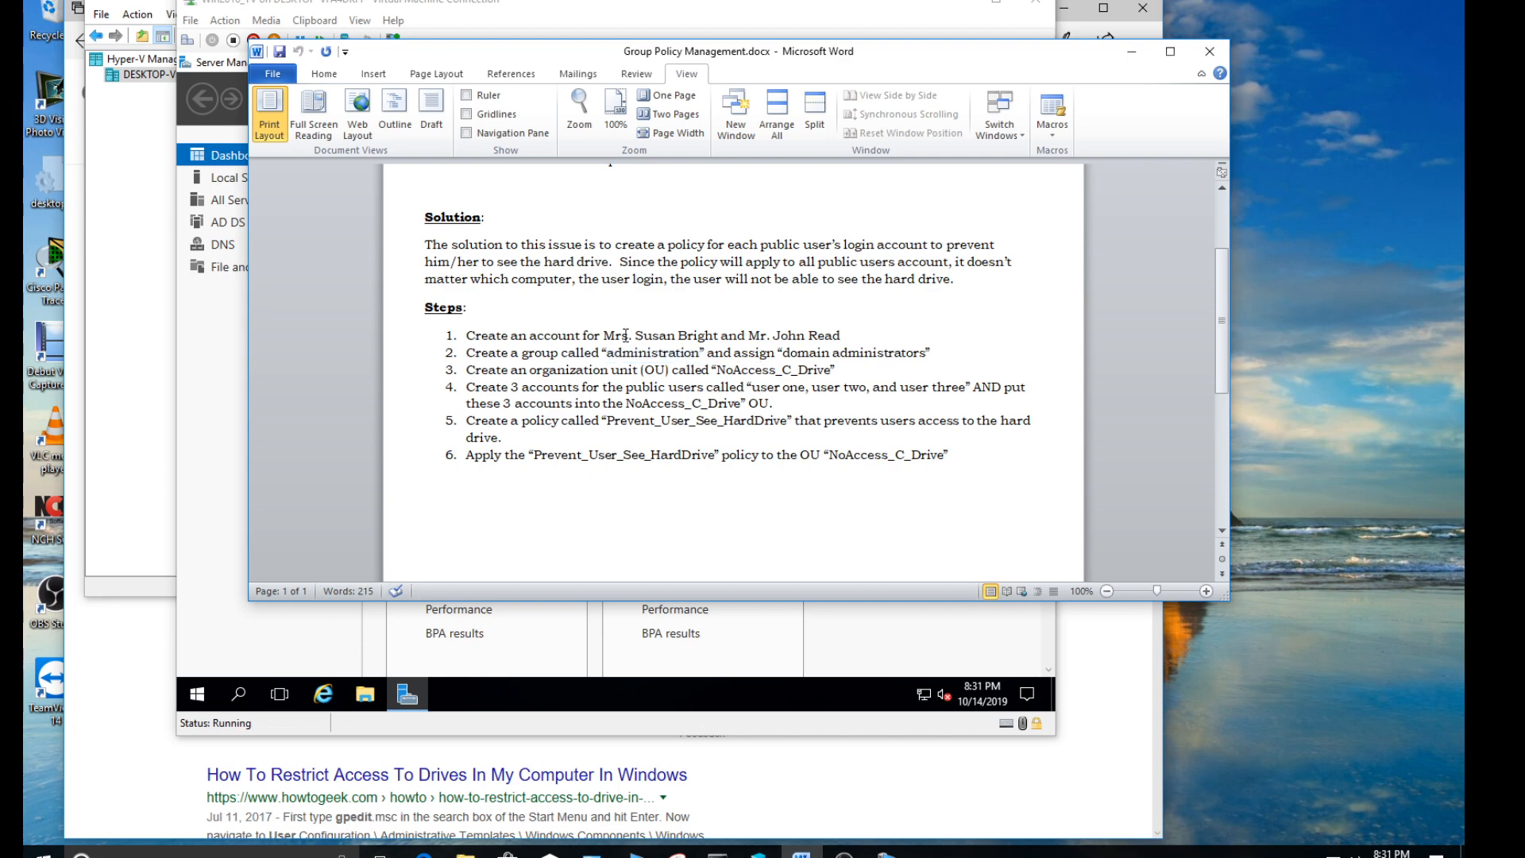
left_click_drag(782, 354, 886, 356)
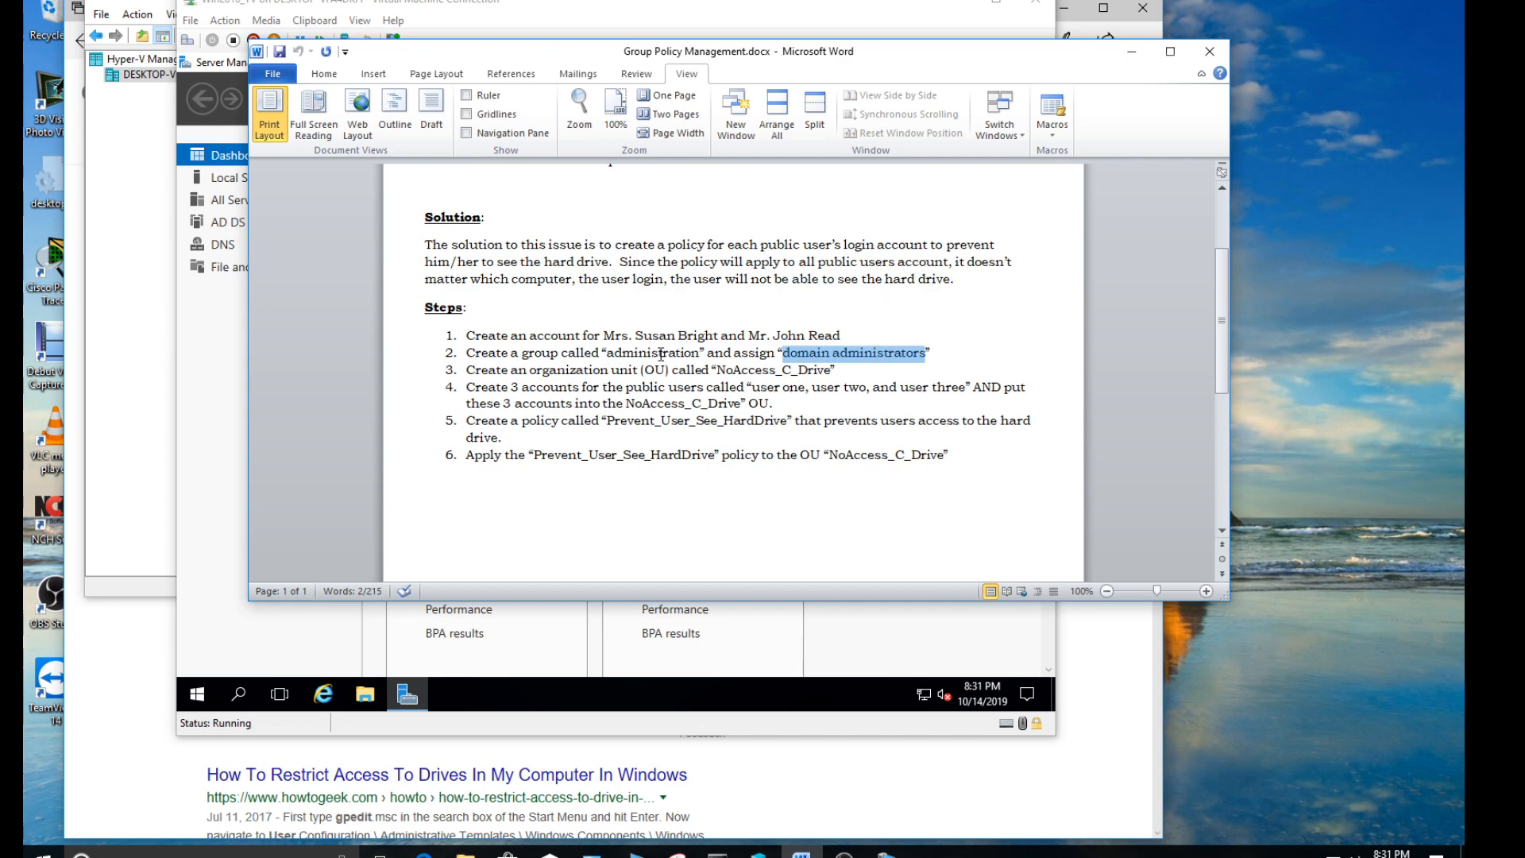
left_click(661, 354)
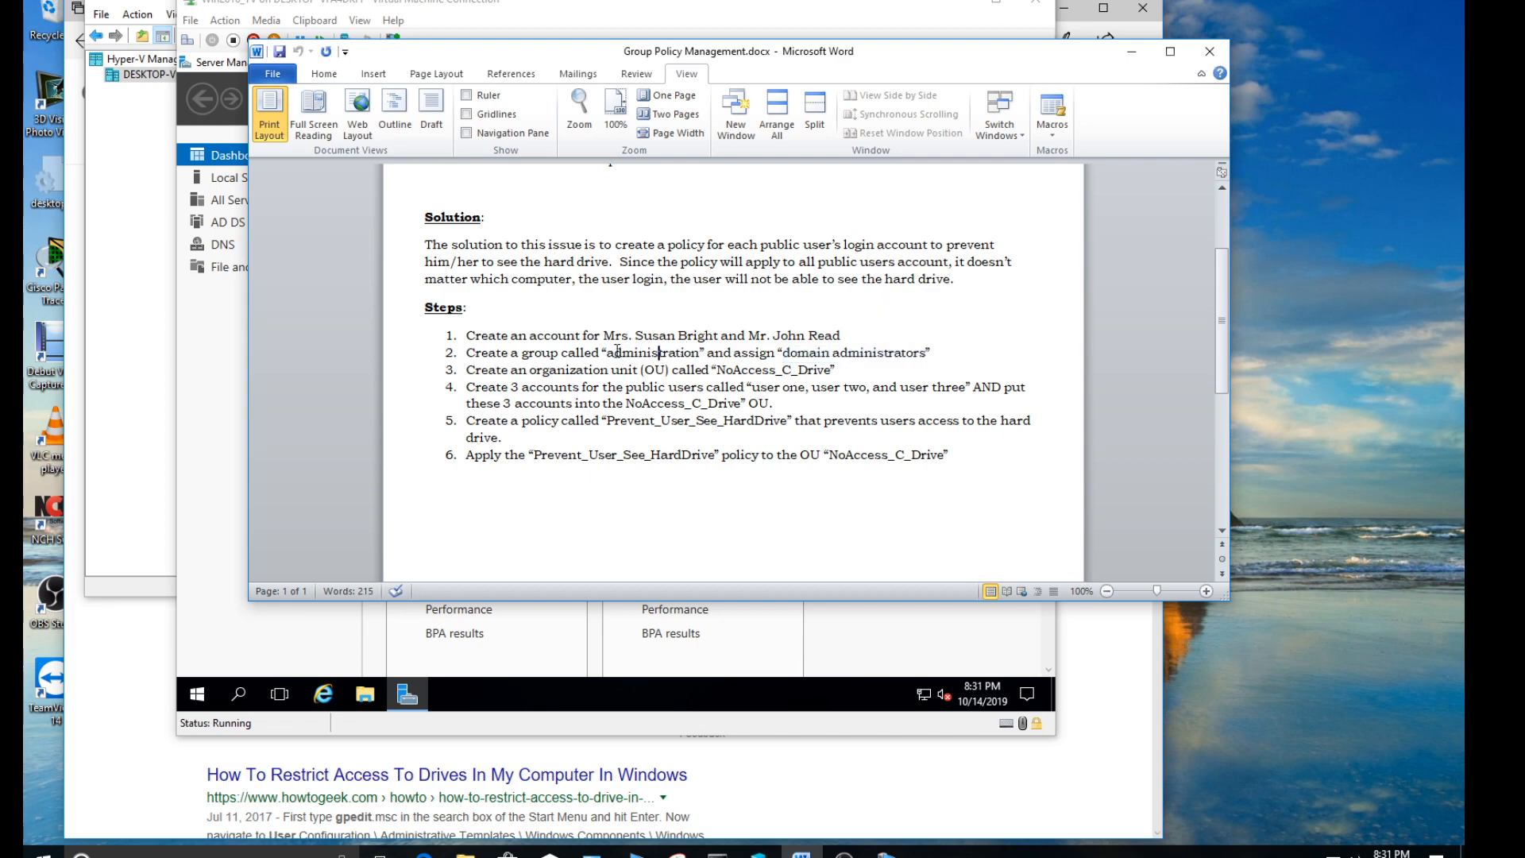
left_click_drag(605, 352, 699, 352)
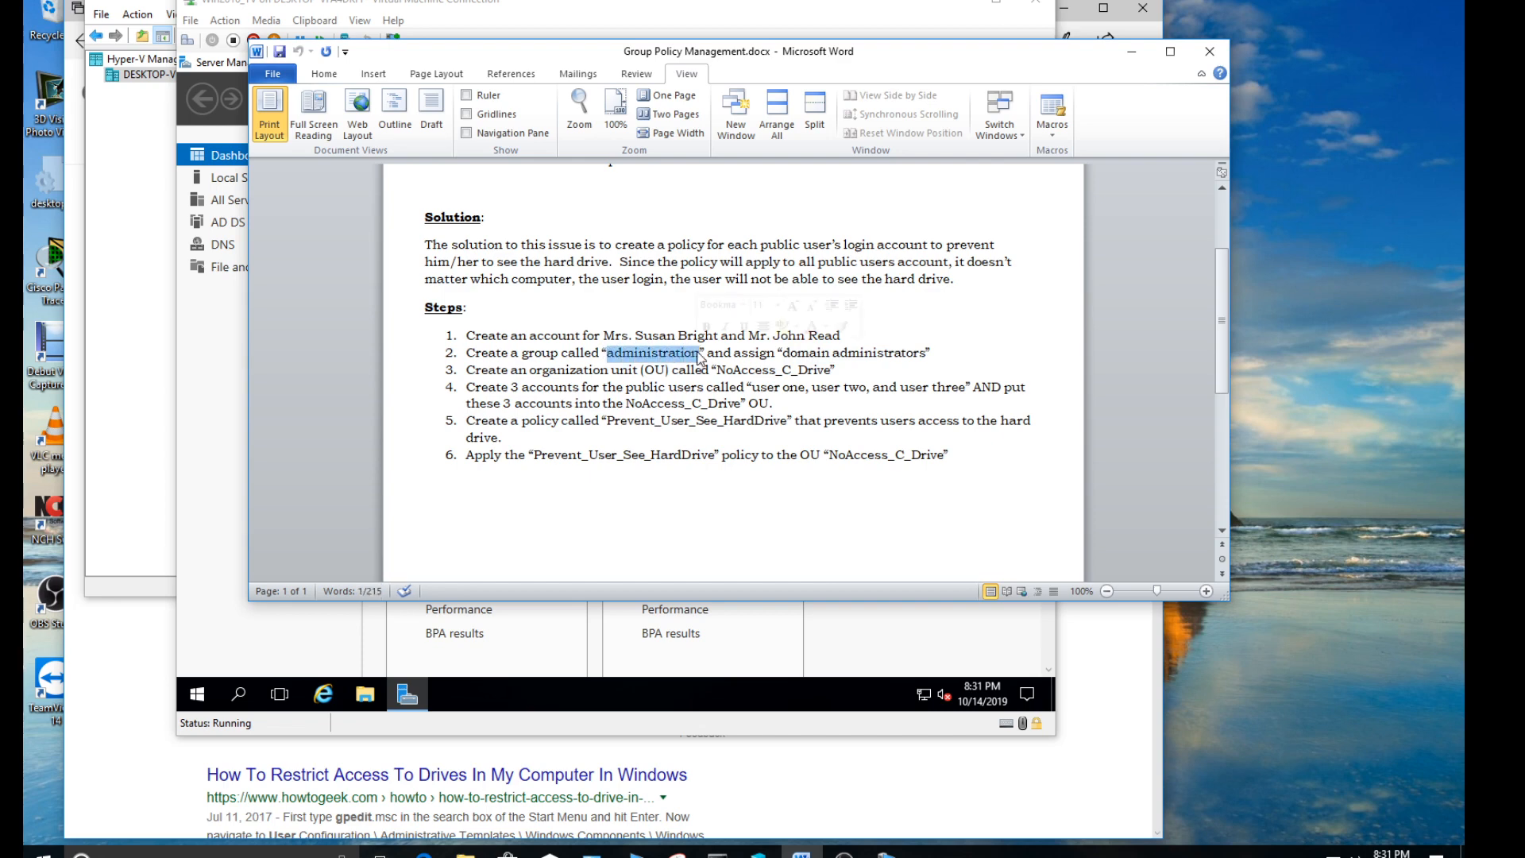
left_click(661, 337)
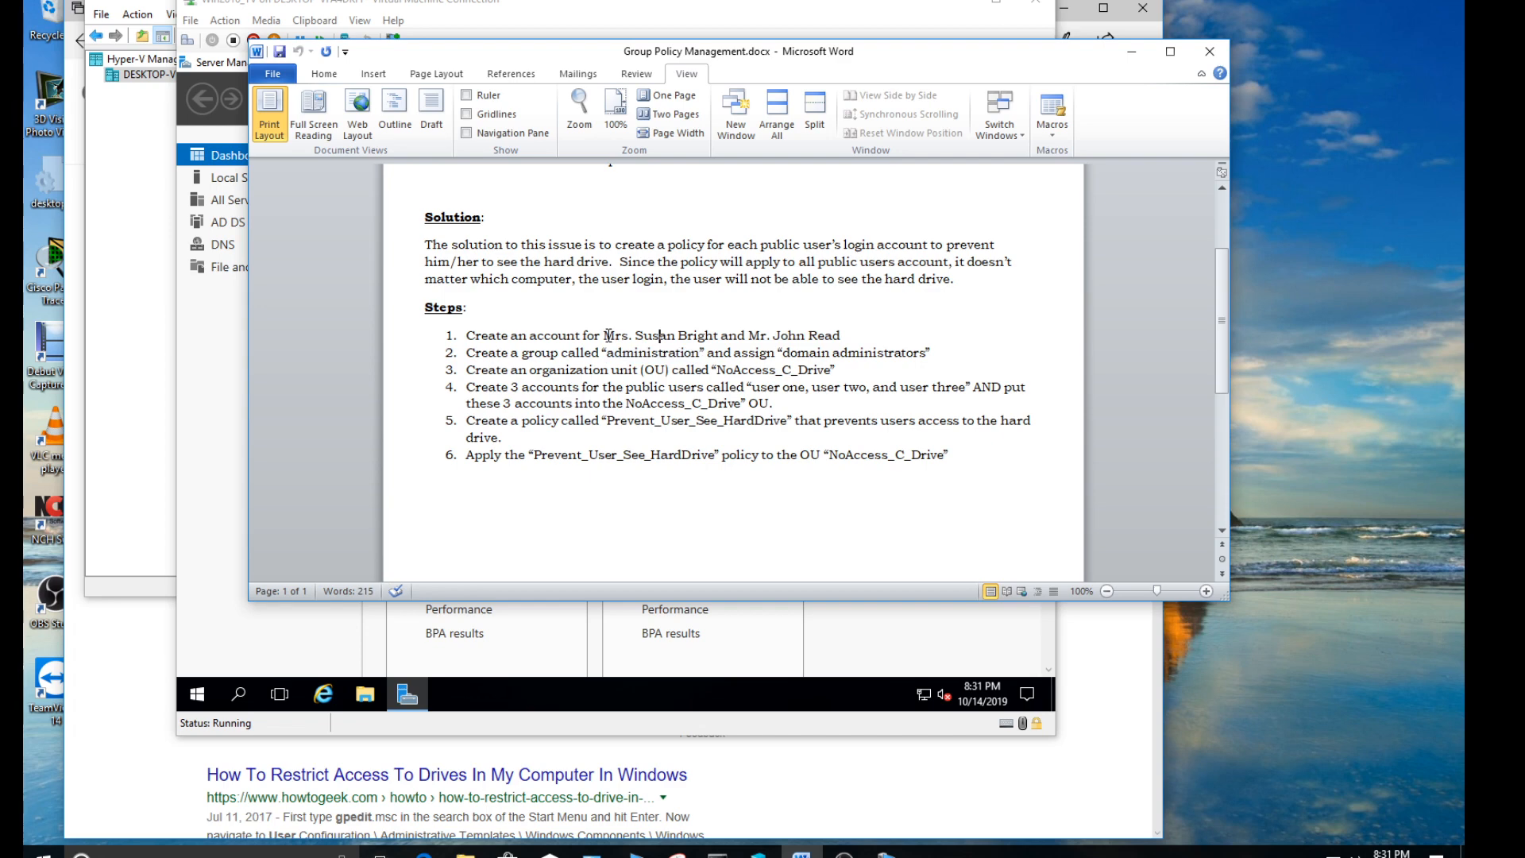
left_click_drag(609, 336, 701, 339)
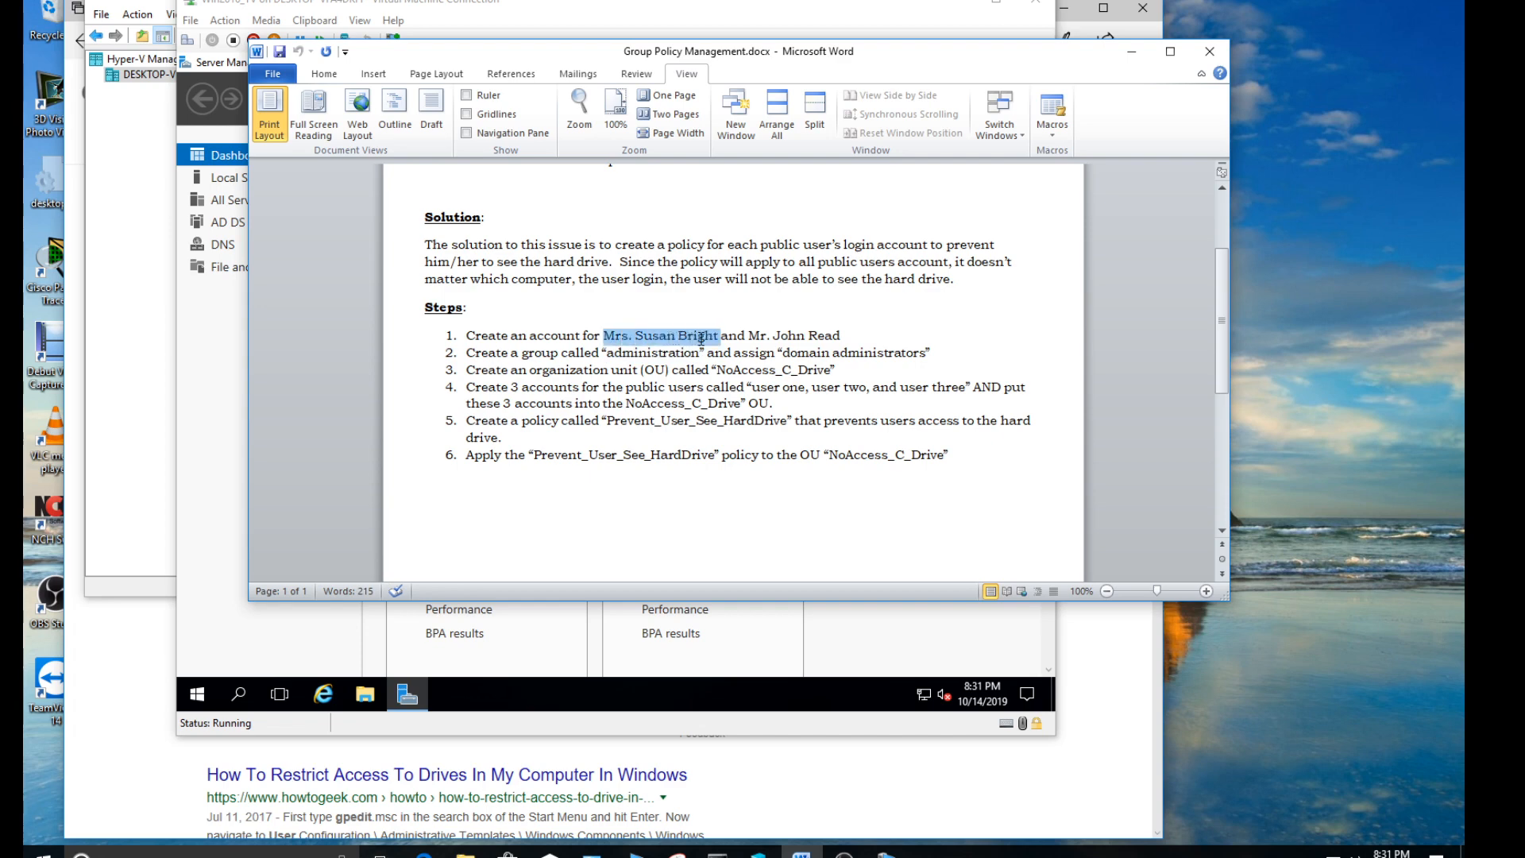
left_click(666, 344)
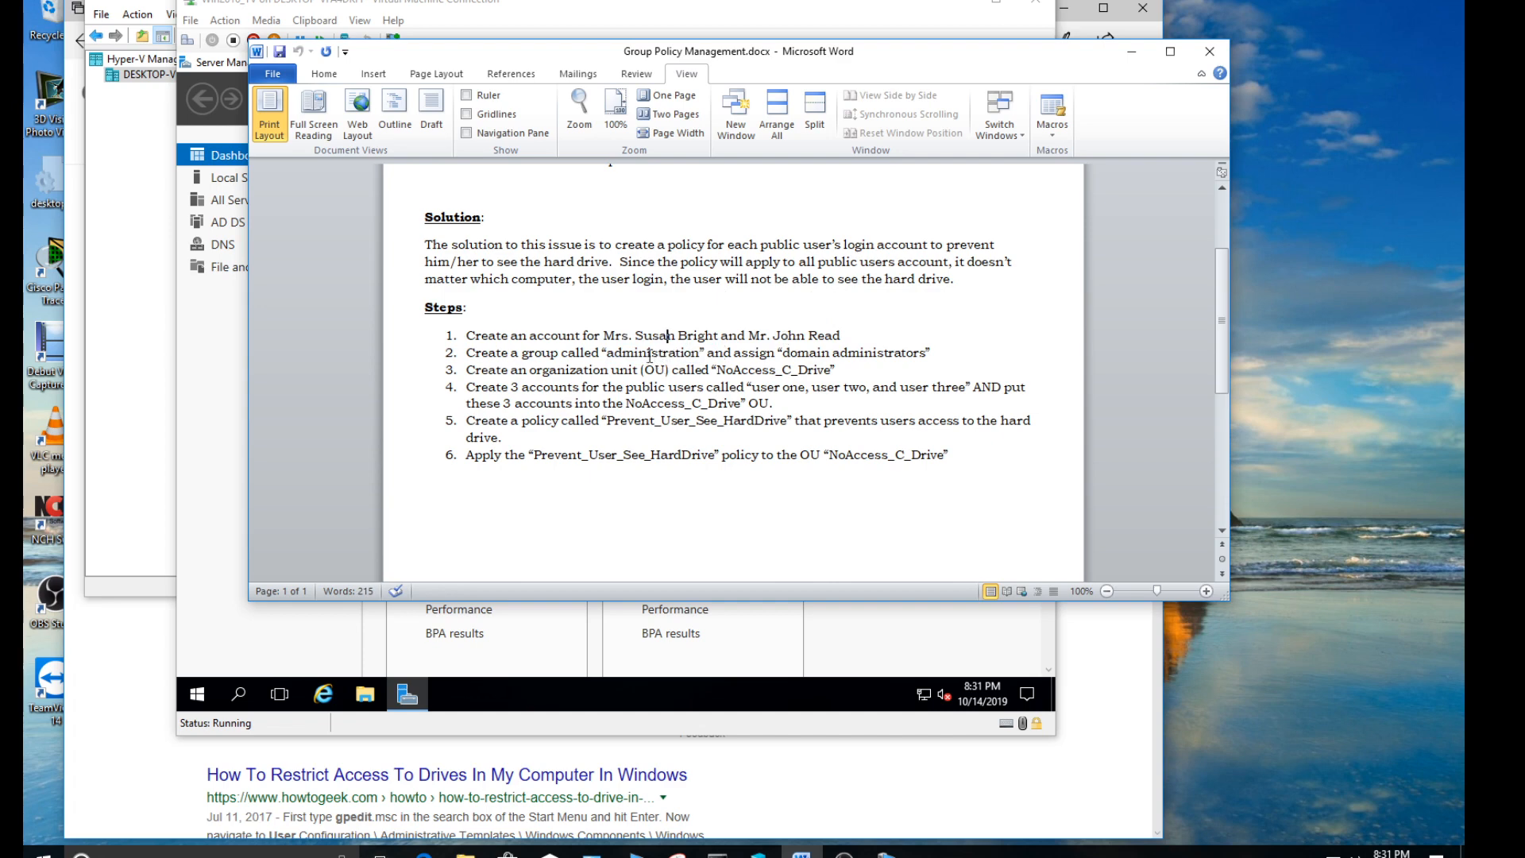
left_click_drag(608, 354, 700, 356)
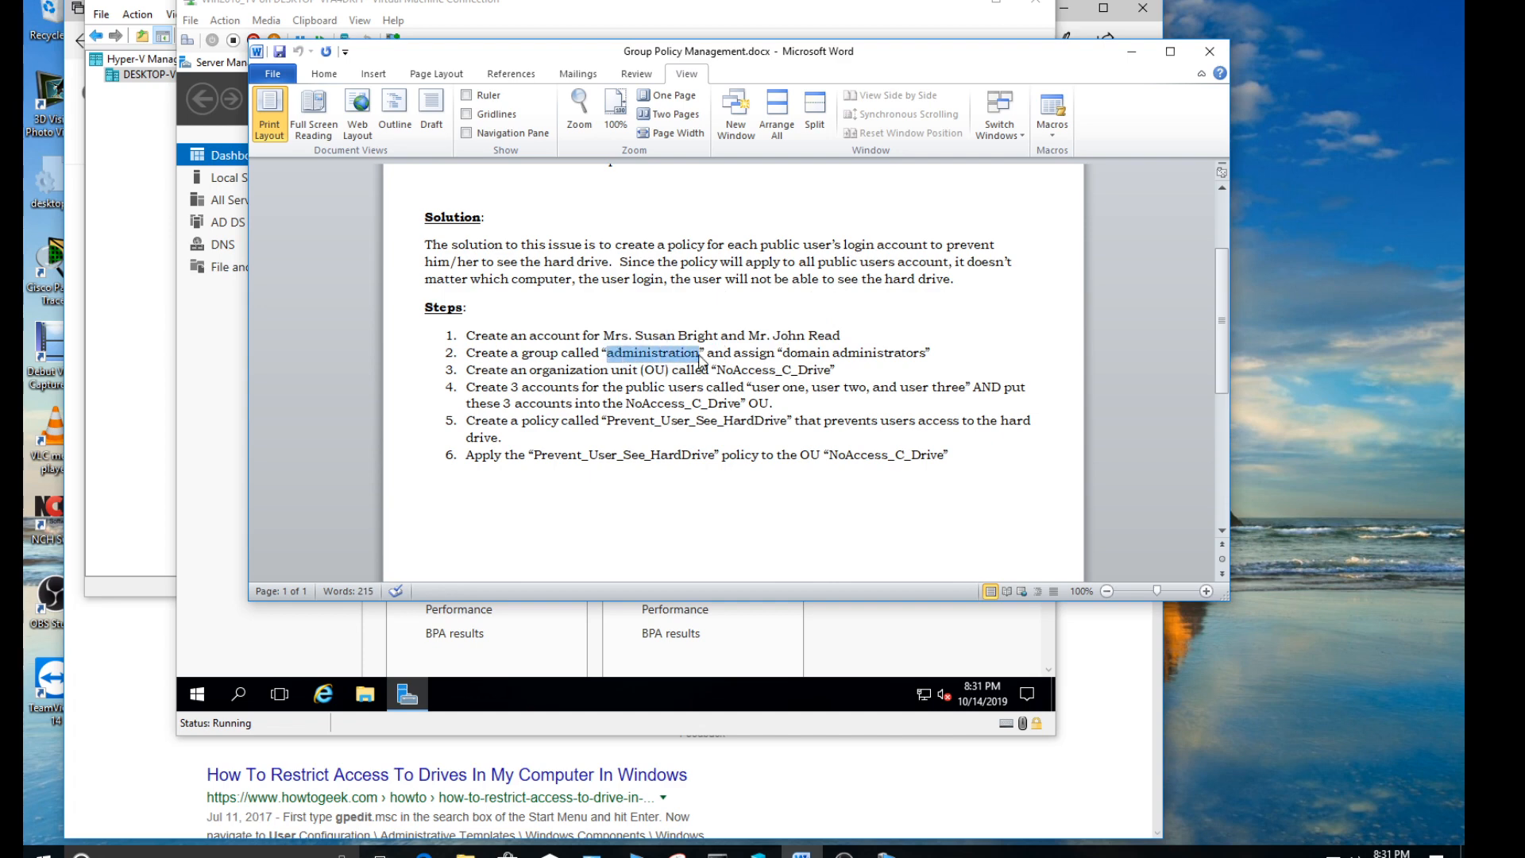
left_click(530, 369)
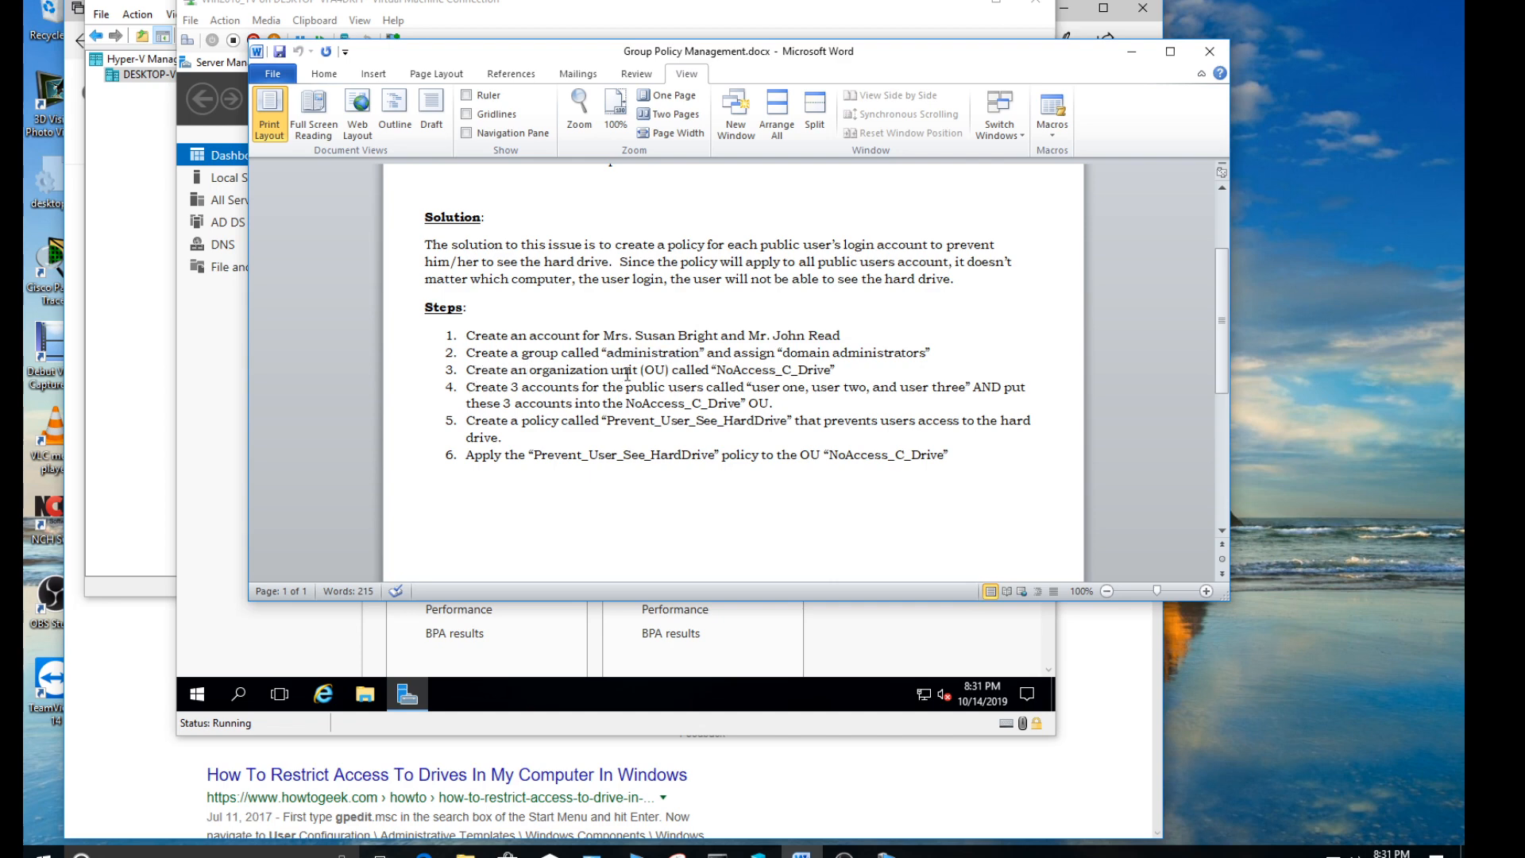
- Review steps 3 to 6 on the NoAccess_C_Drive OU, the three public user accounts and the Prevent_User_See_HardDrive policy
left_click_drag(717, 371, 831, 370)
left_click_drag(528, 389, 601, 389)
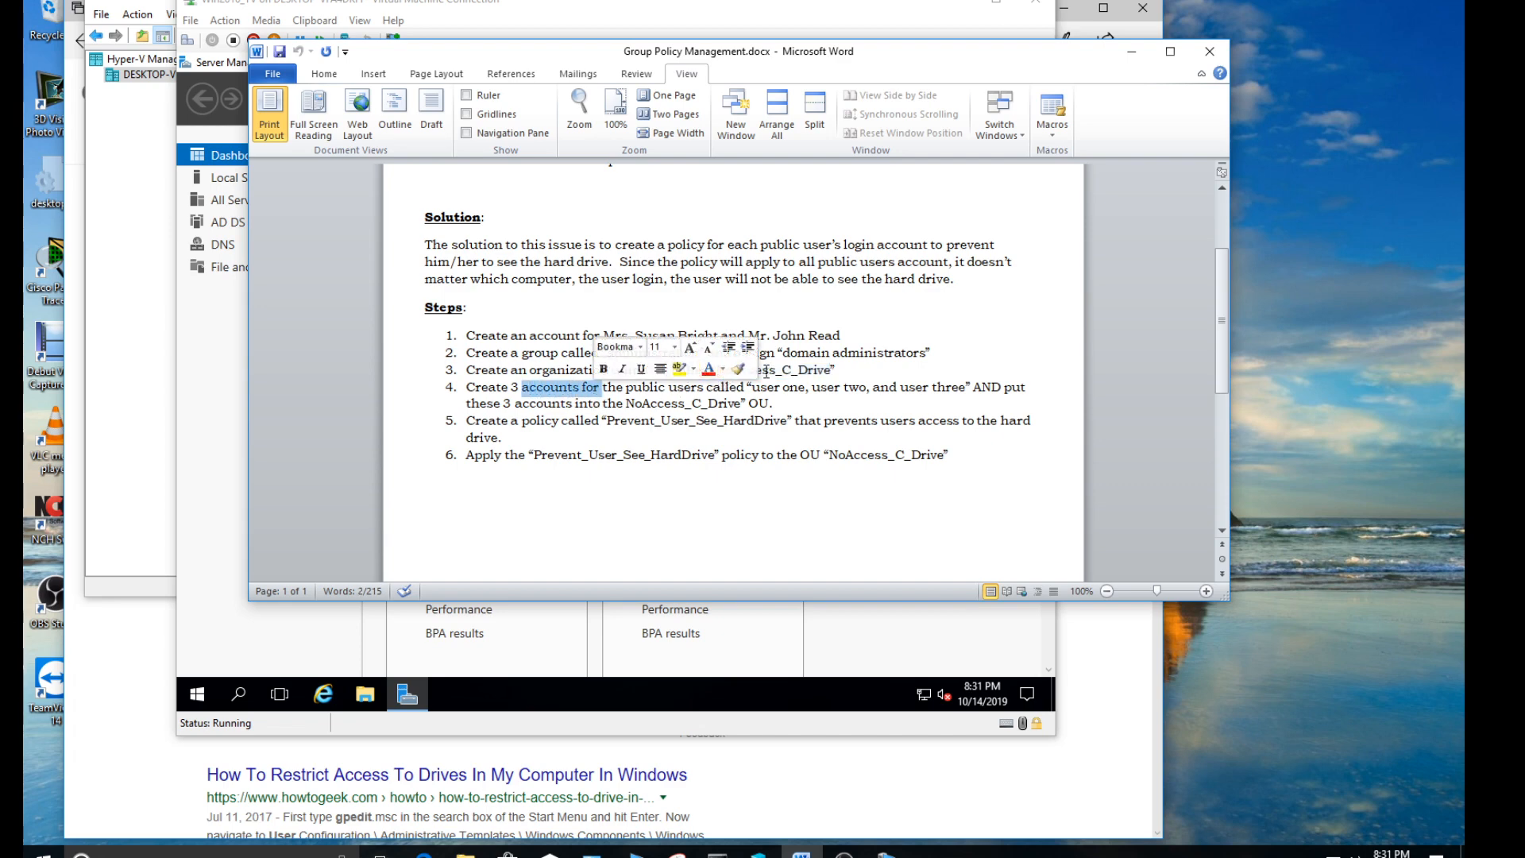
left_click(816, 370)
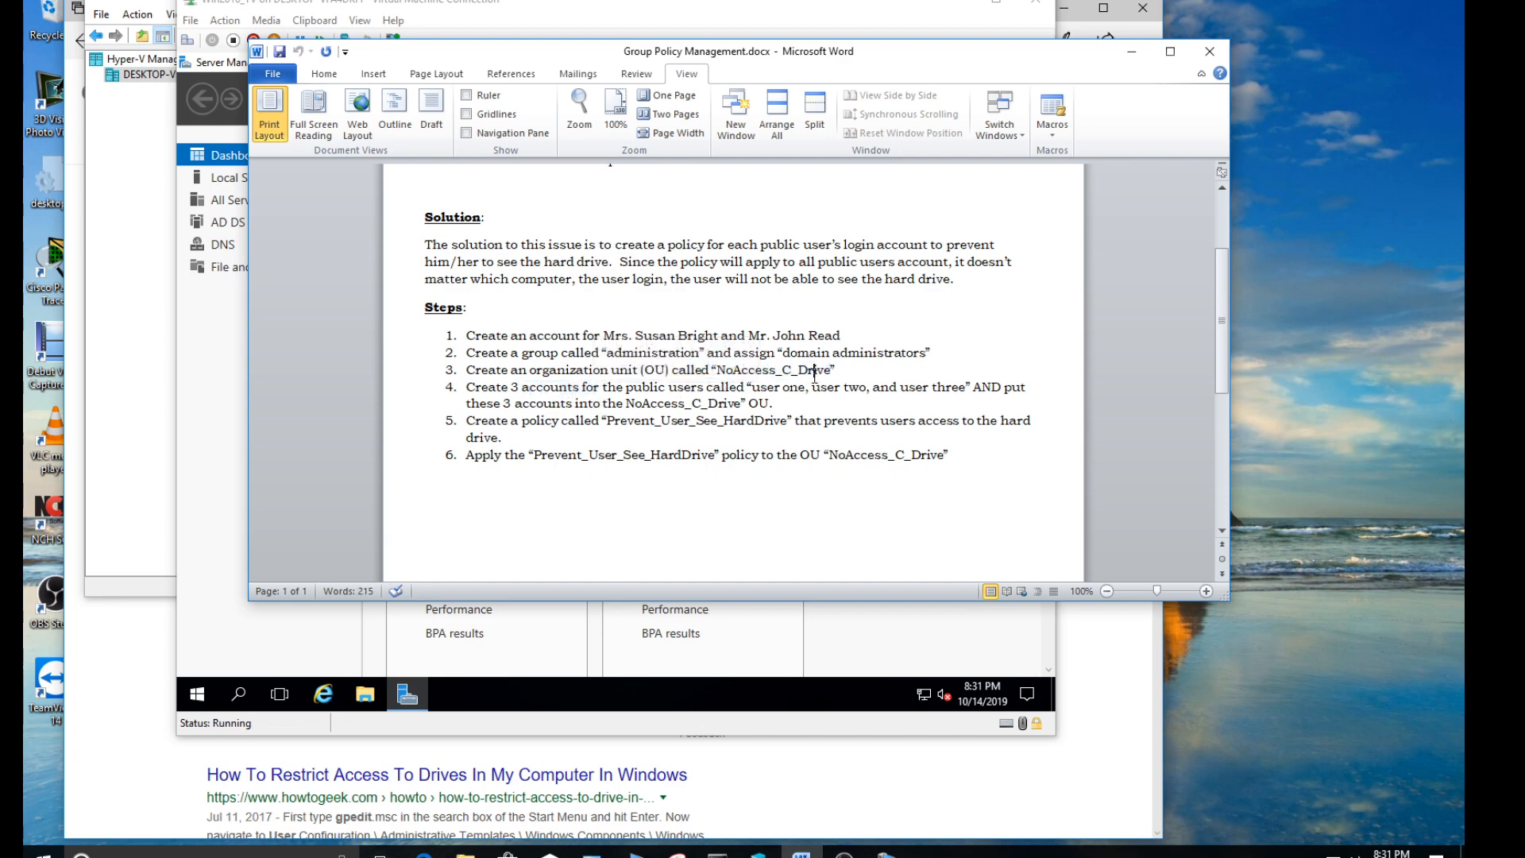
left_click_drag(755, 387, 966, 389)
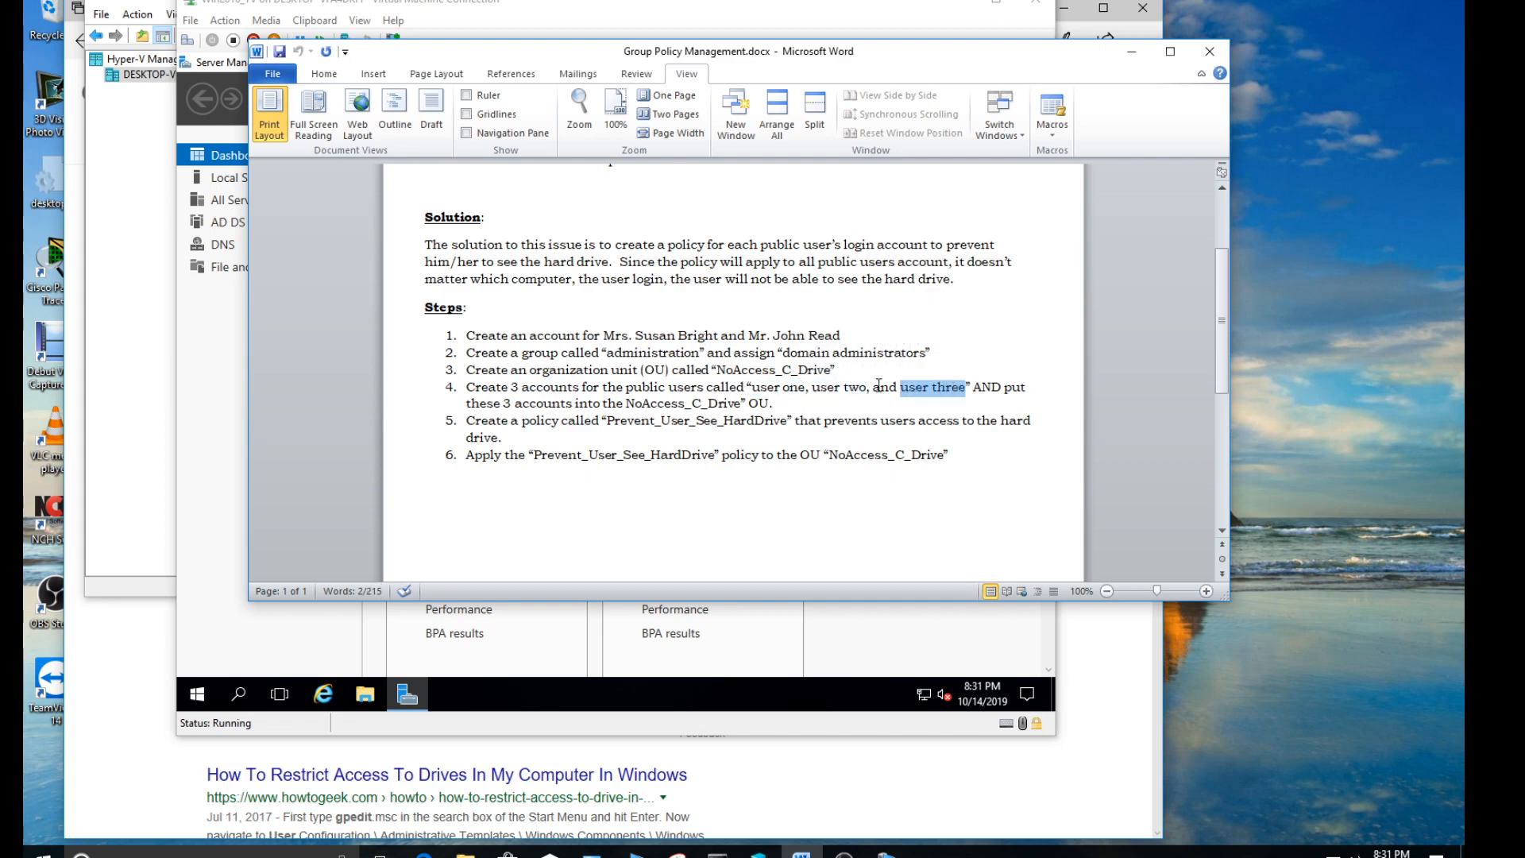
left_click(546, 422)
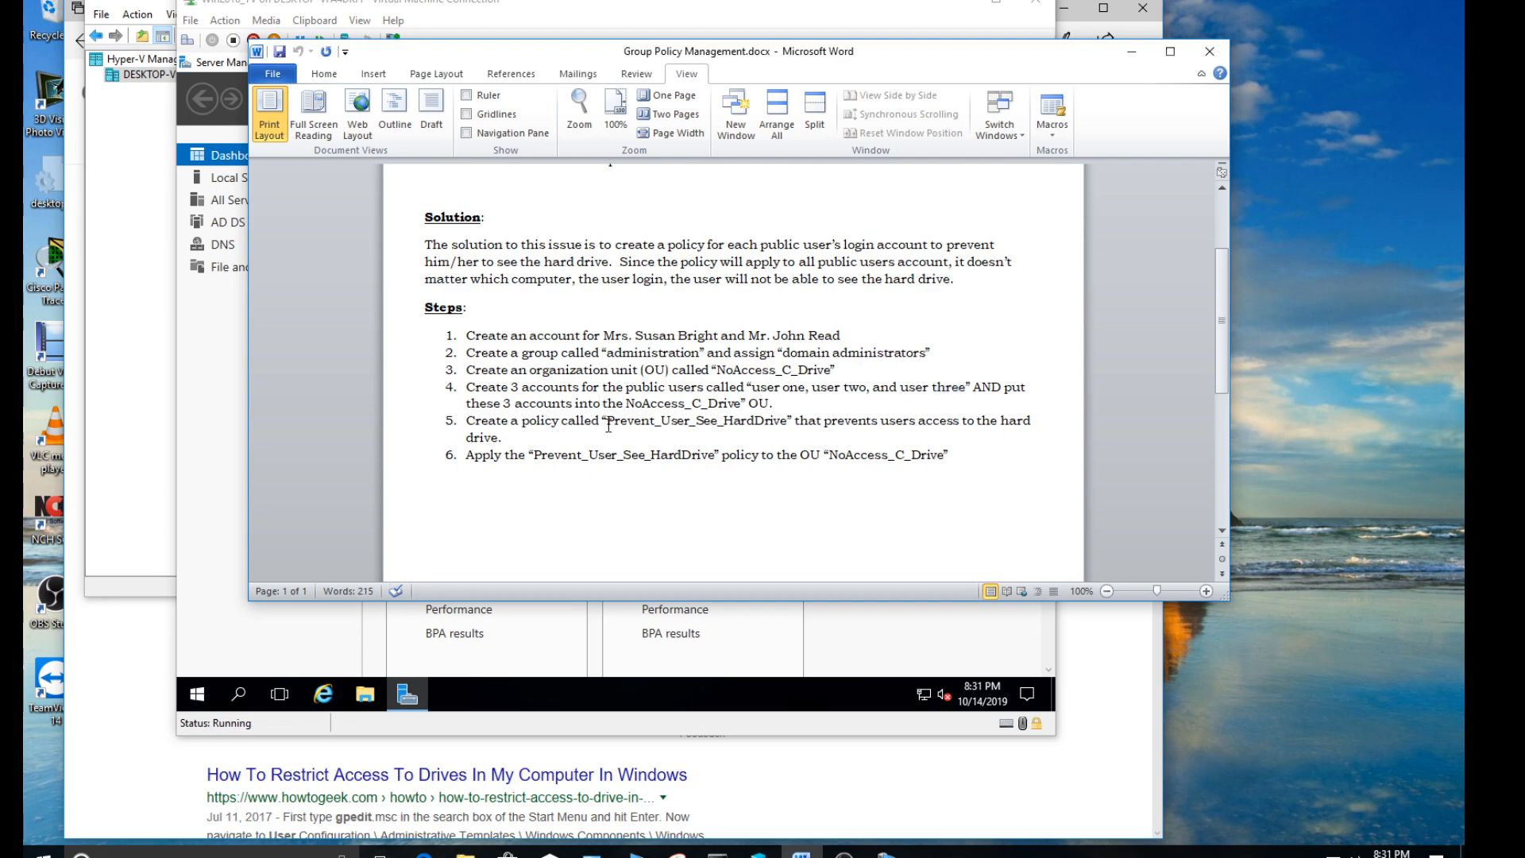
left_click_drag(608, 422, 759, 424)
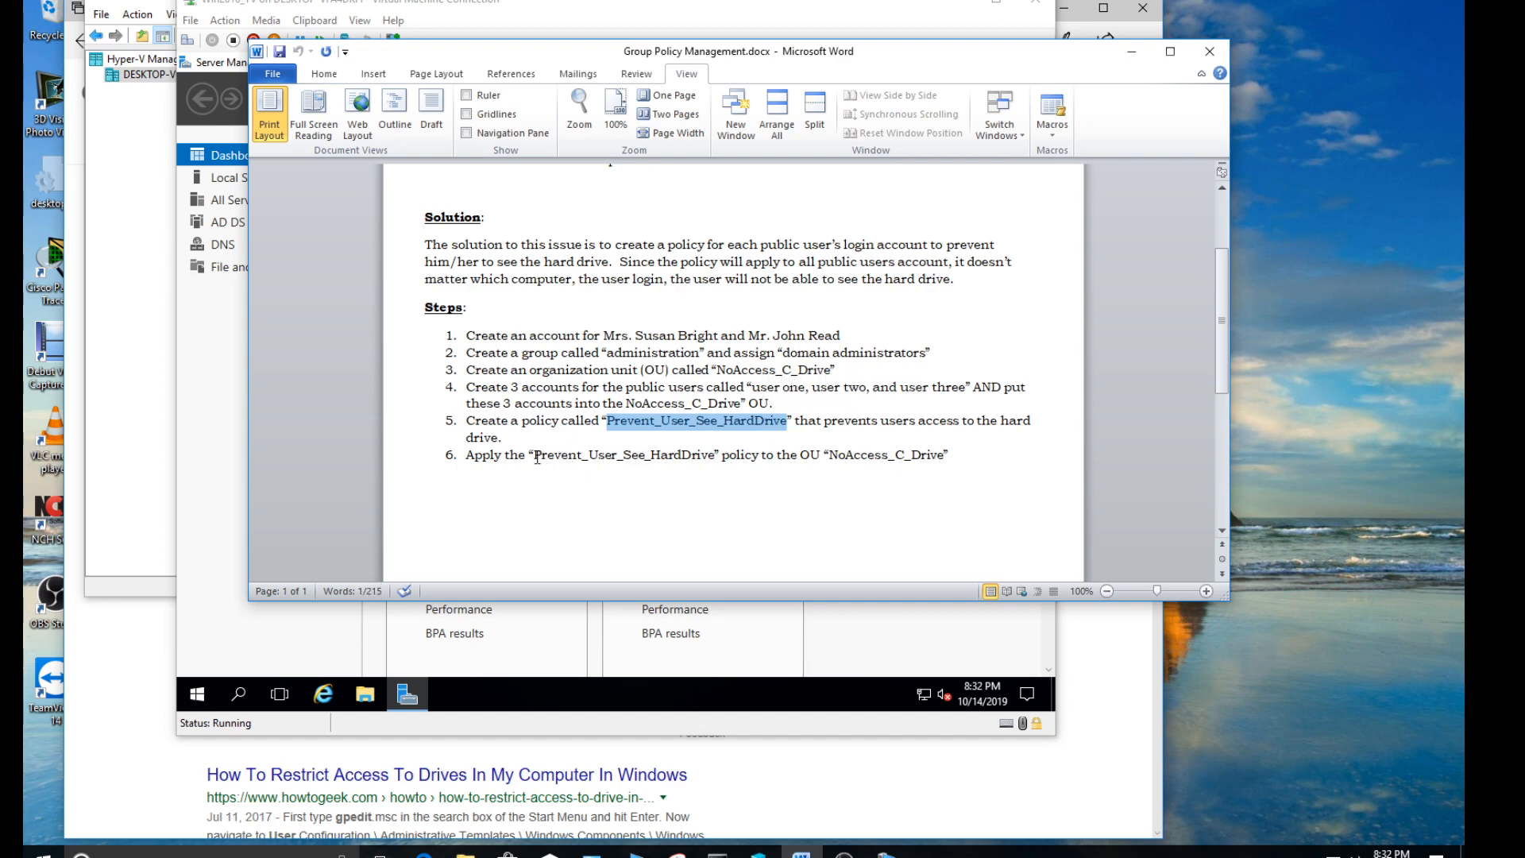
left_click_drag(537, 458, 674, 462)
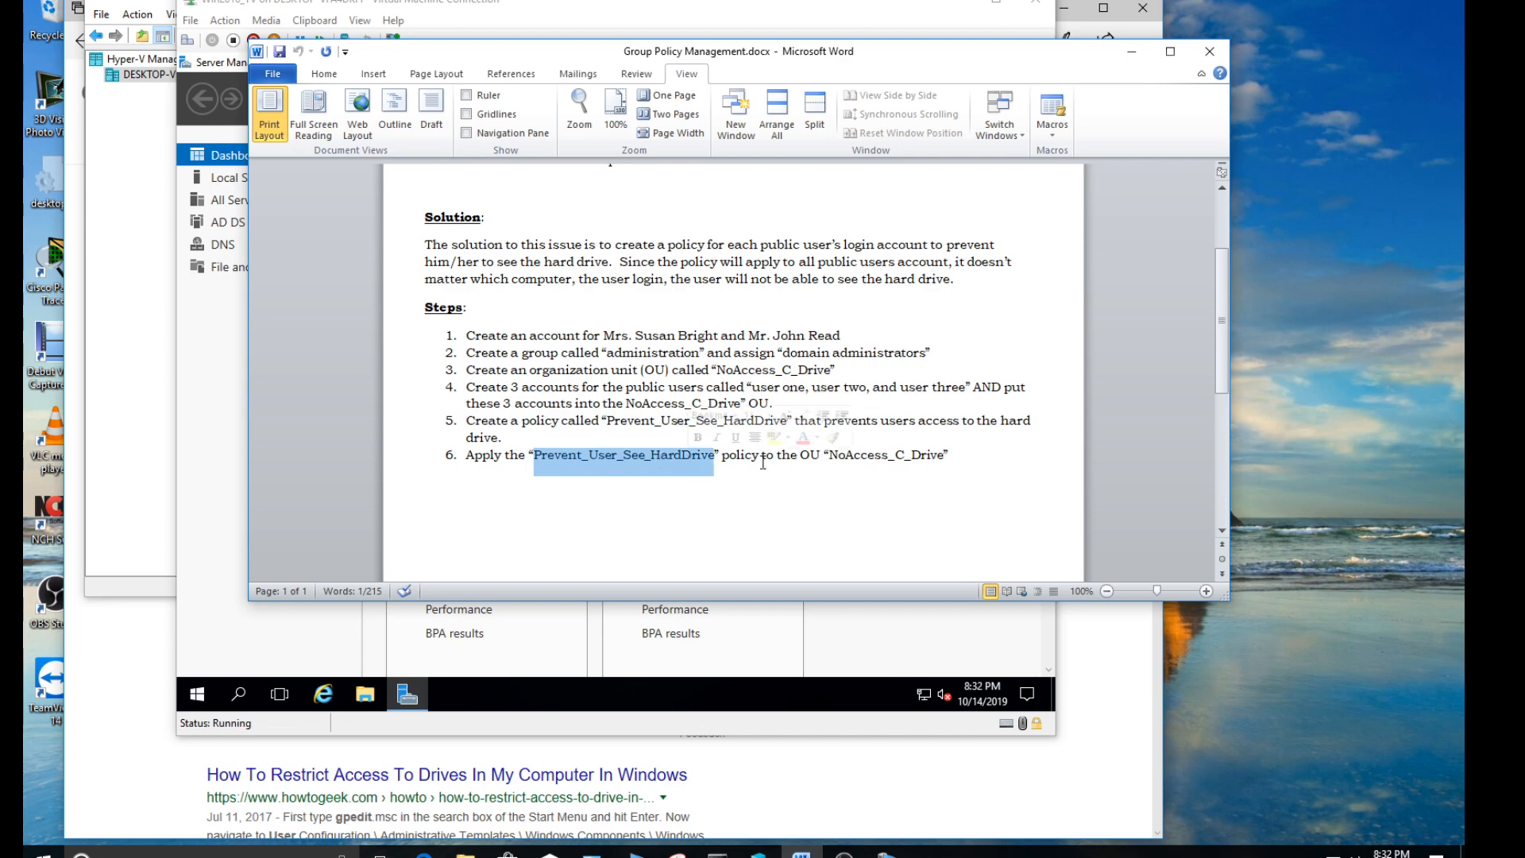
left_click_drag(829, 459, 934, 461)
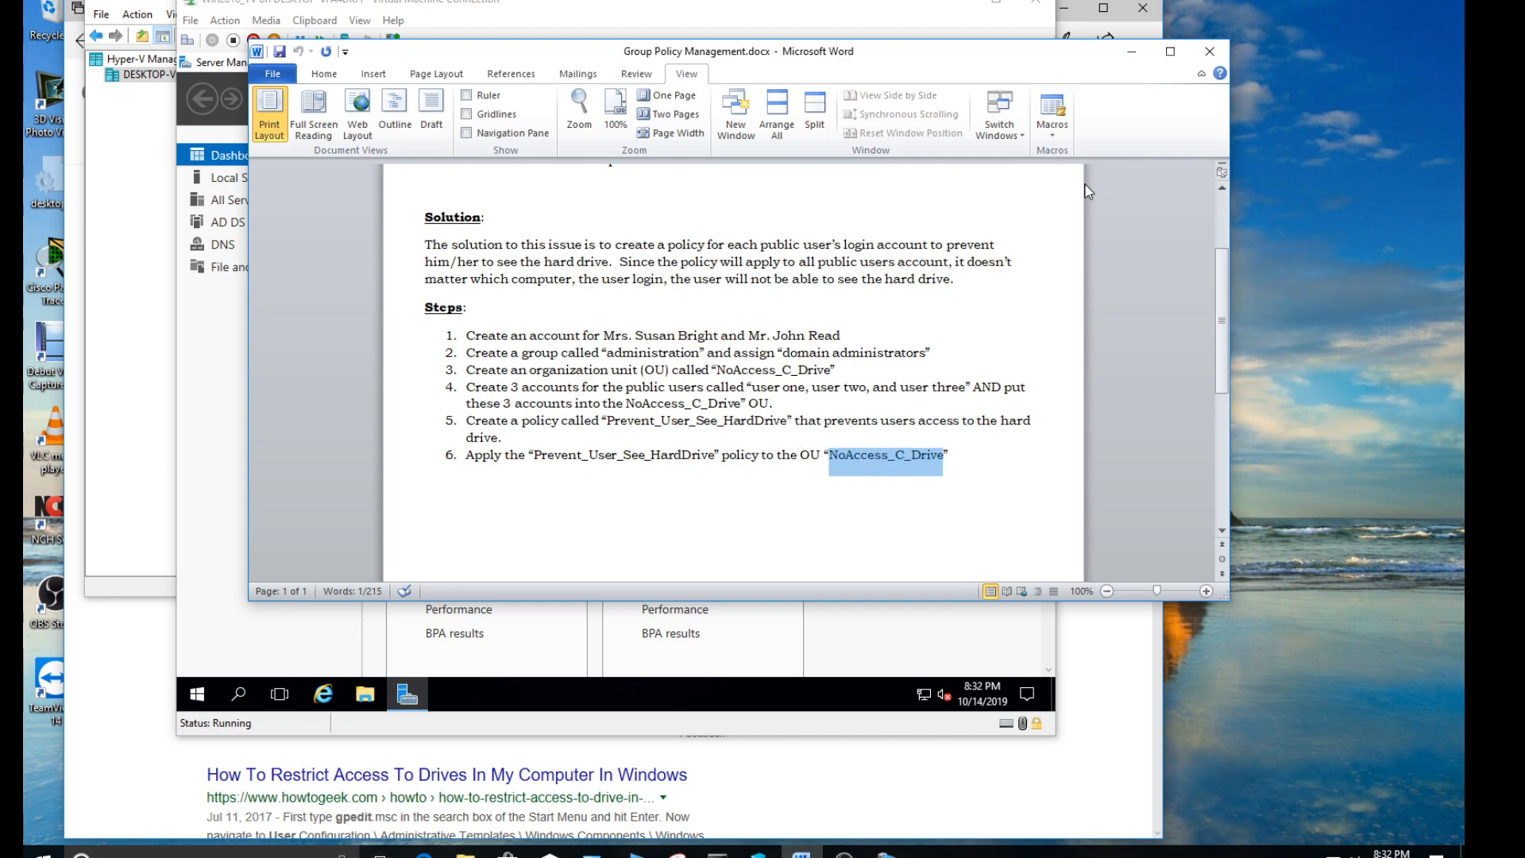
- Switch to Server Manager, open Active Directory Users and Computers, and turn off its Advanced Features view
left_click(1133, 55)
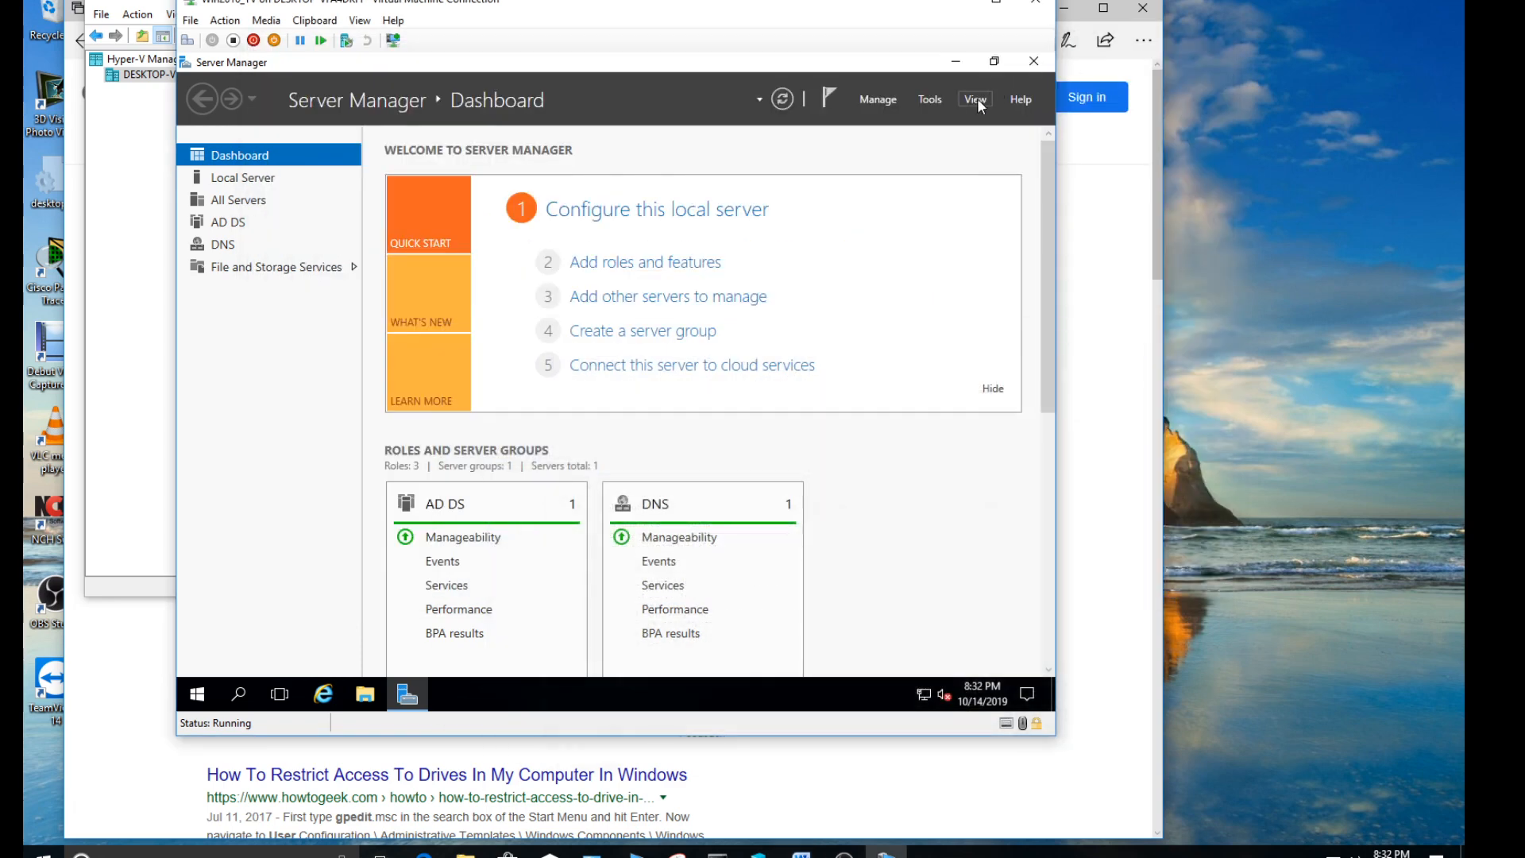
left_click(929, 101)
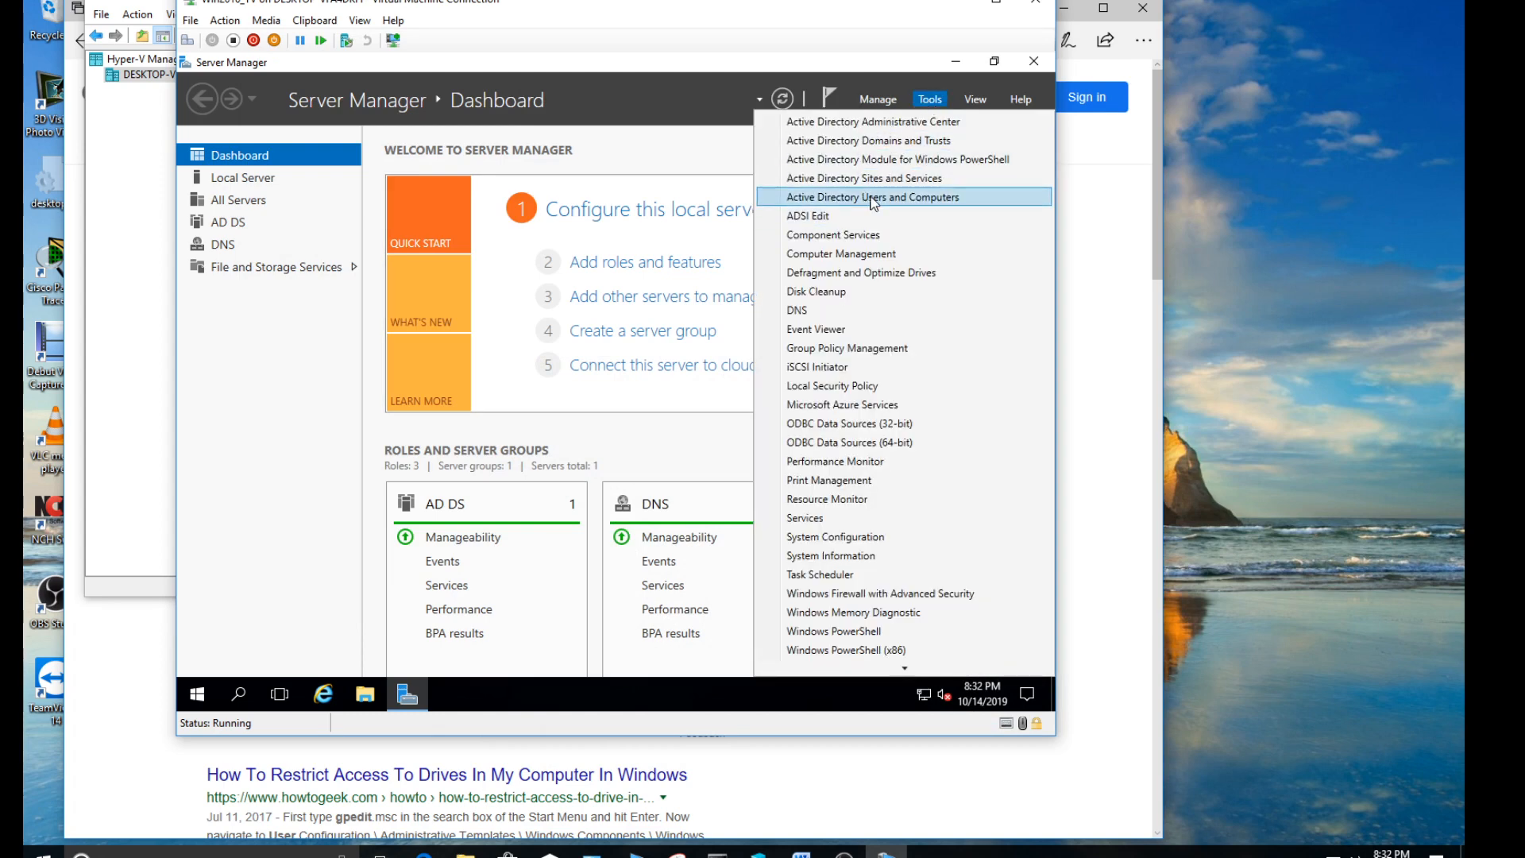
left_click(875, 203)
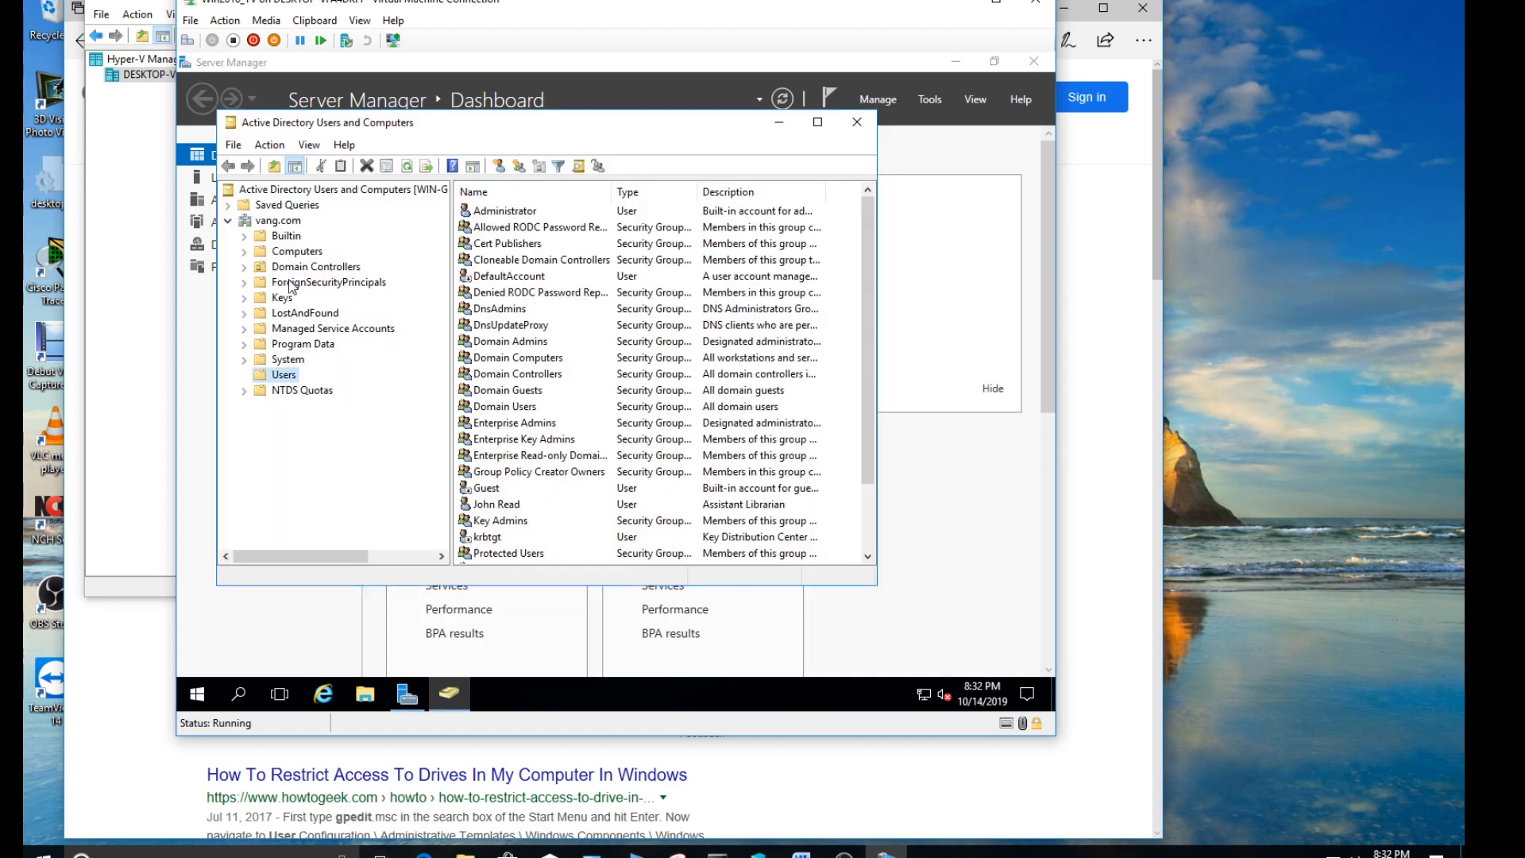
left_click(310, 146)
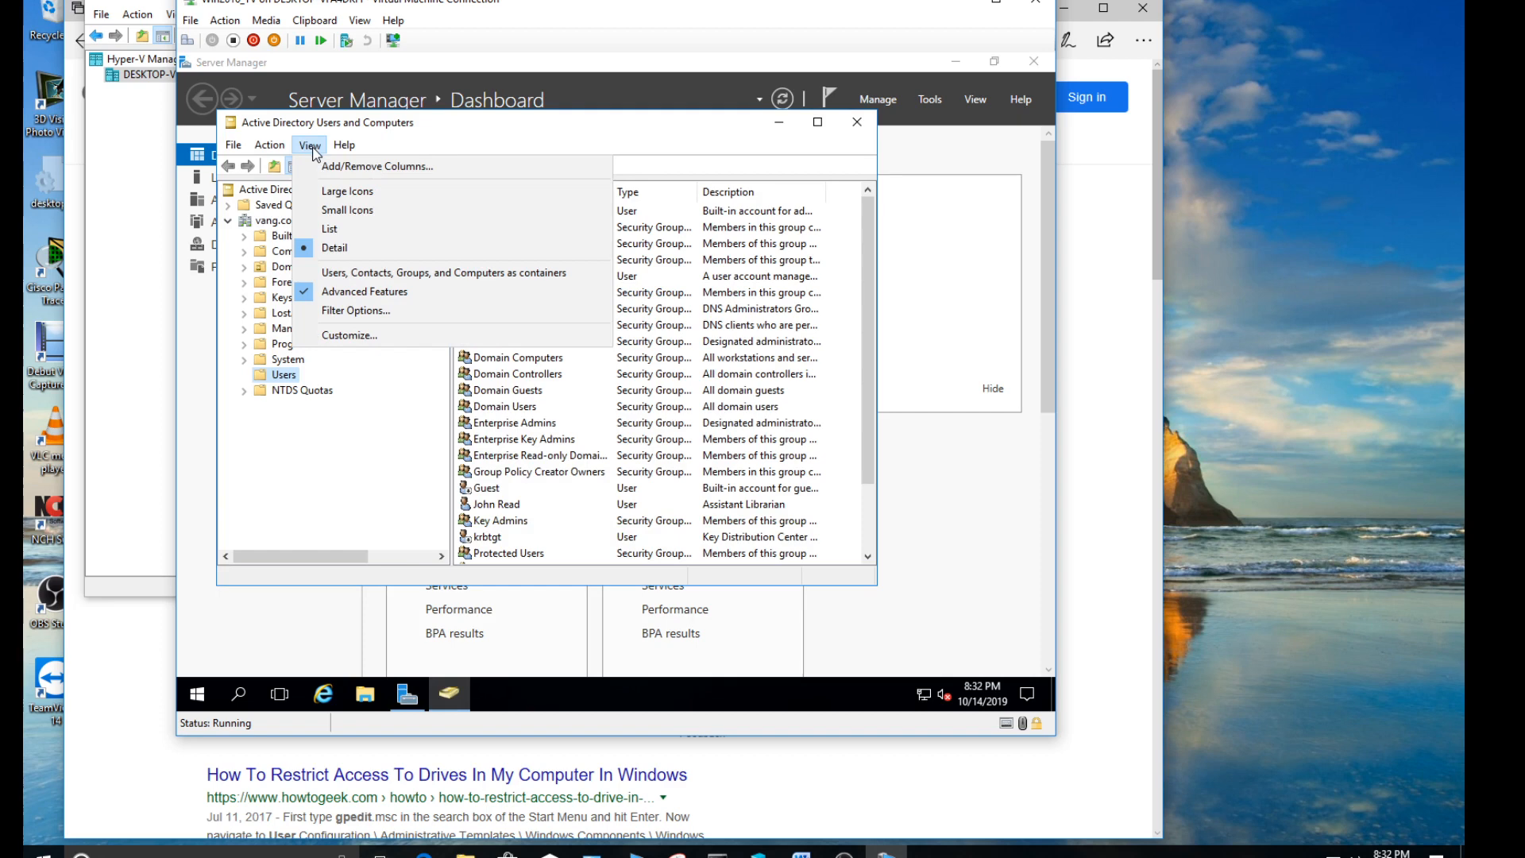
left_click(359, 291)
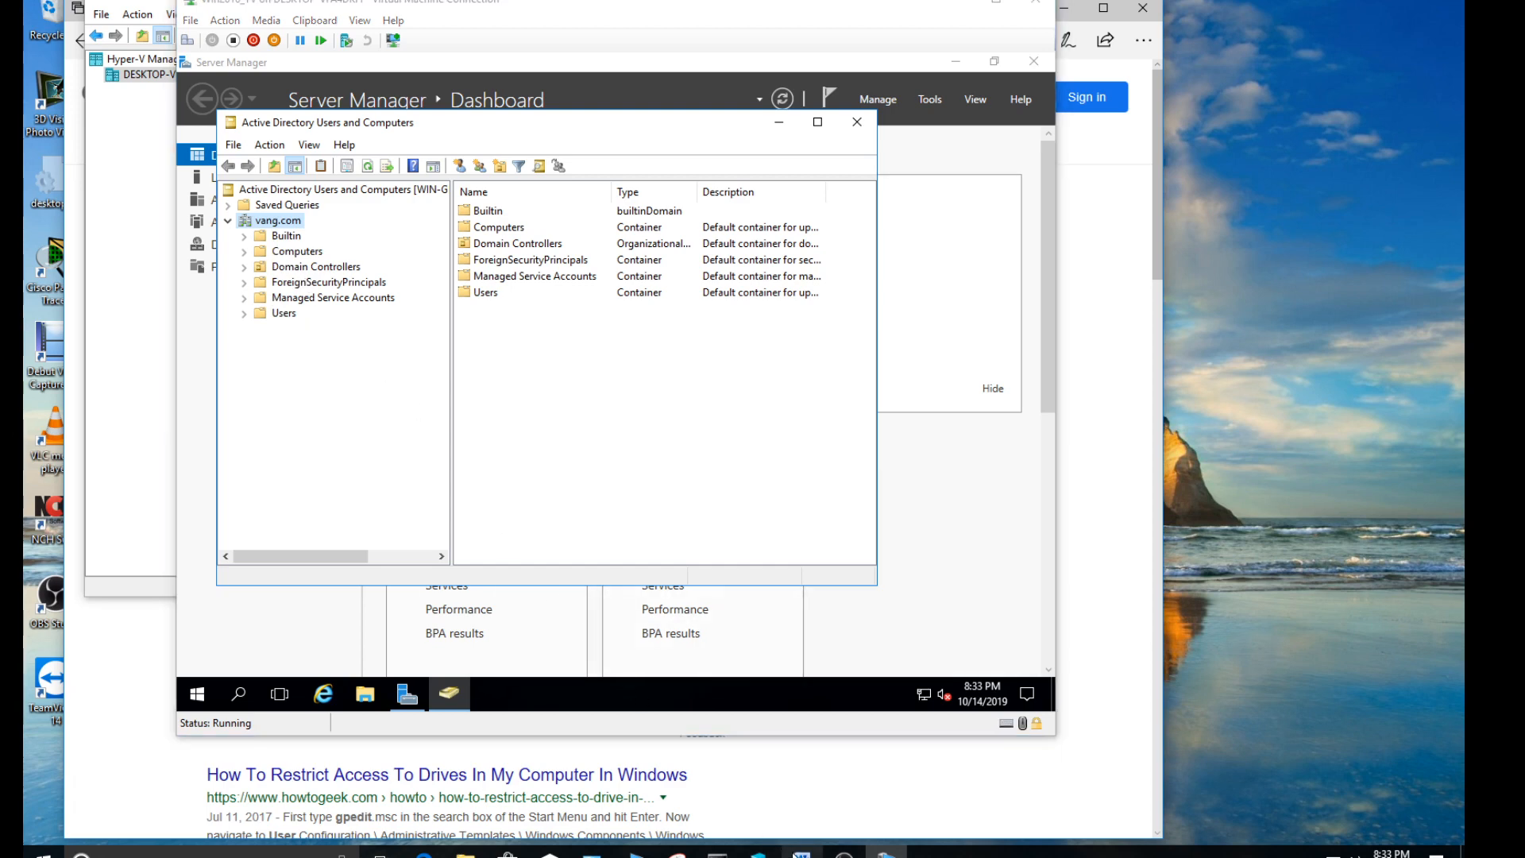
- Check the group name "administration" in step 2 of the Word document and return to Active Directory Users and Computers
left_click(801, 854)
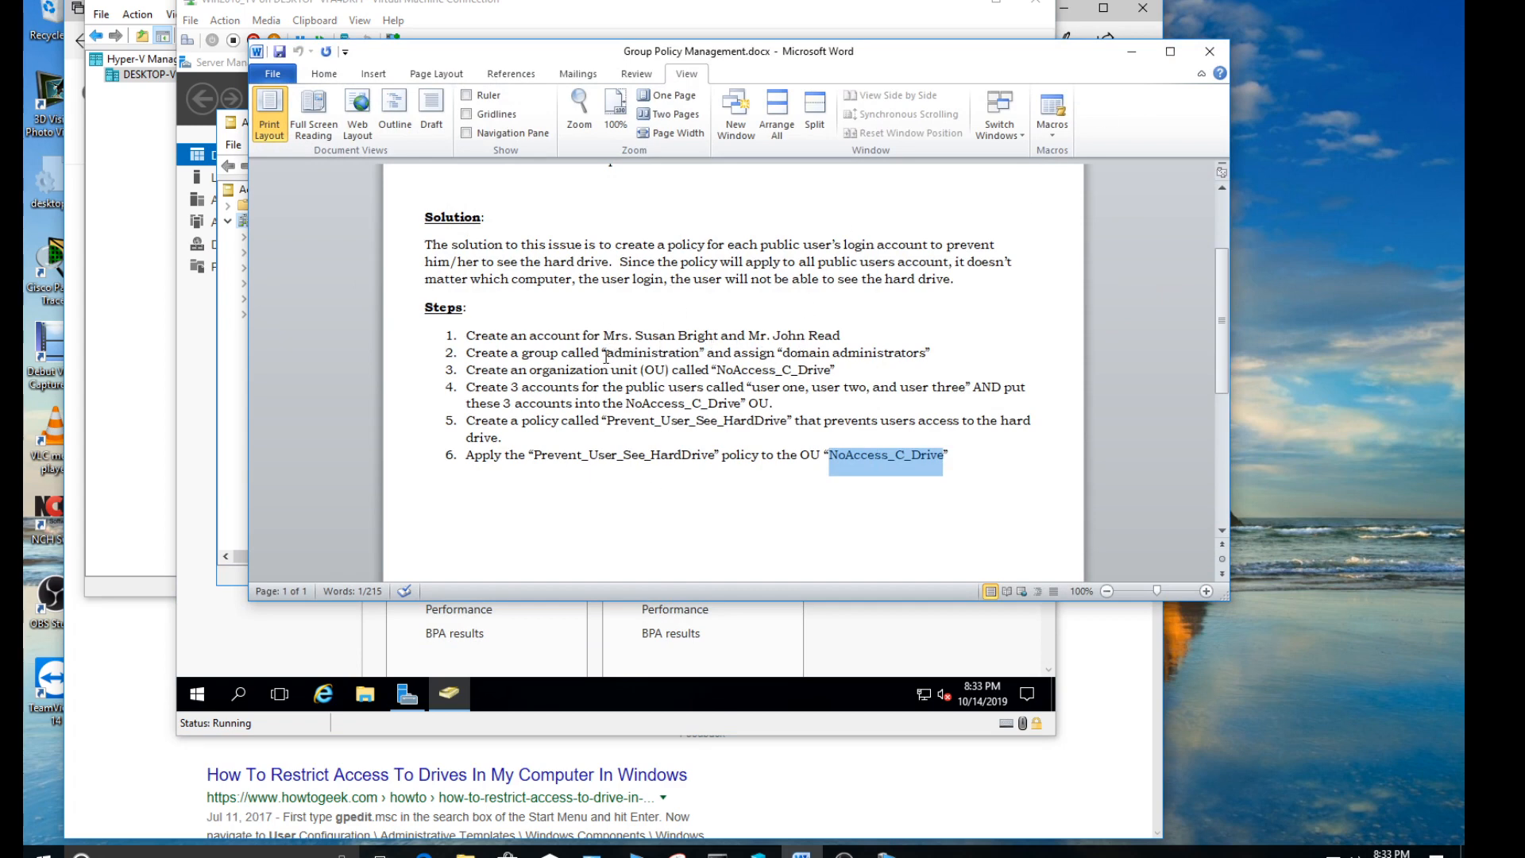
left_click_drag(606, 357, 713, 354)
left_click(1131, 56)
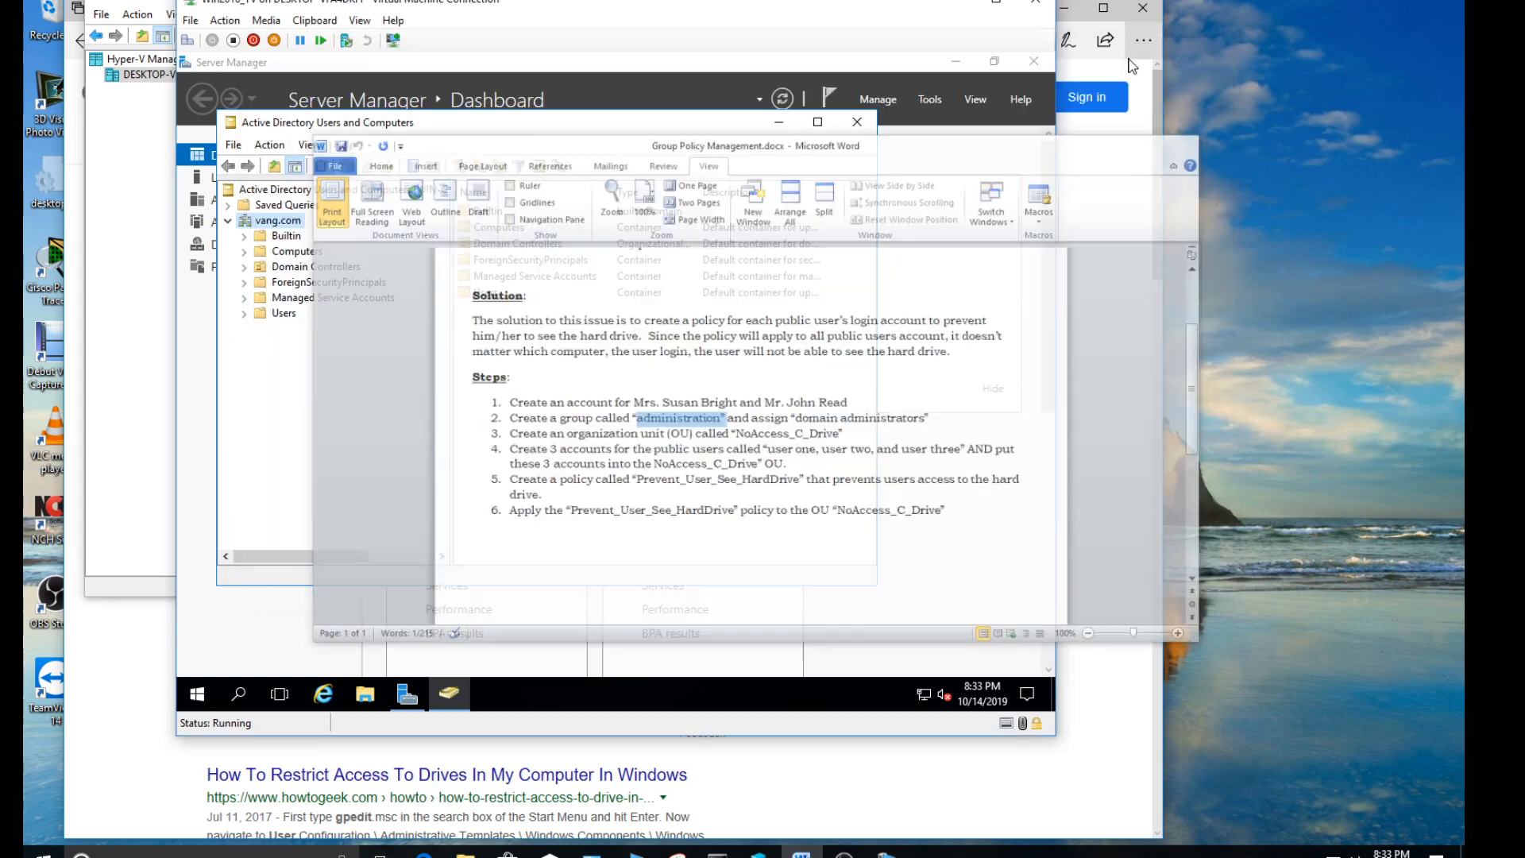
- Examine the Users container for the existing librarian and public user accounts
left_click(272, 315)
scroll(539, 436, "down", 1)
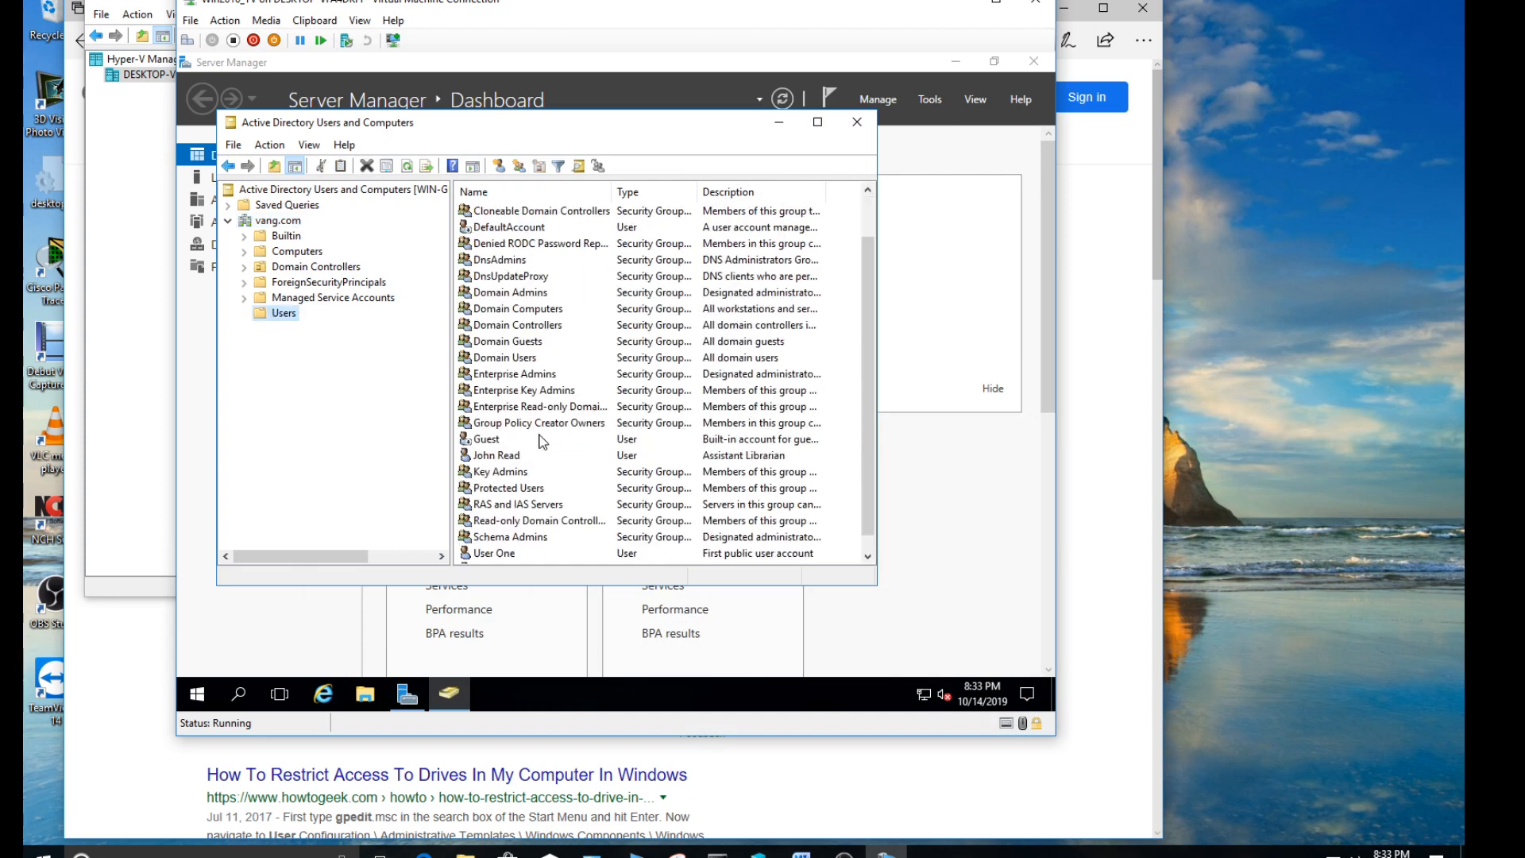
left_click(500, 456)
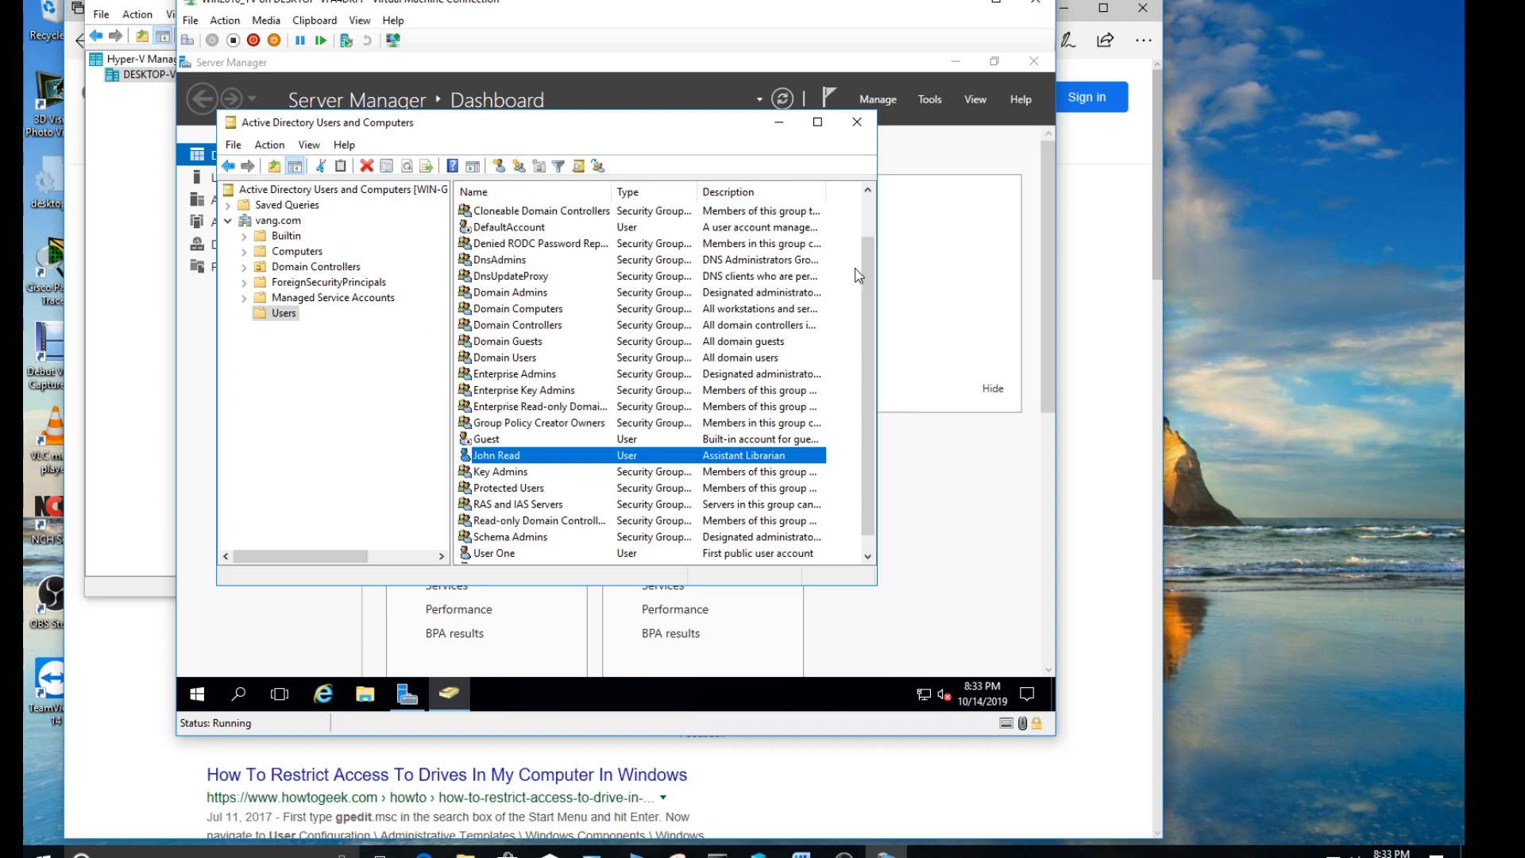
scroll(866, 270, "up", 1)
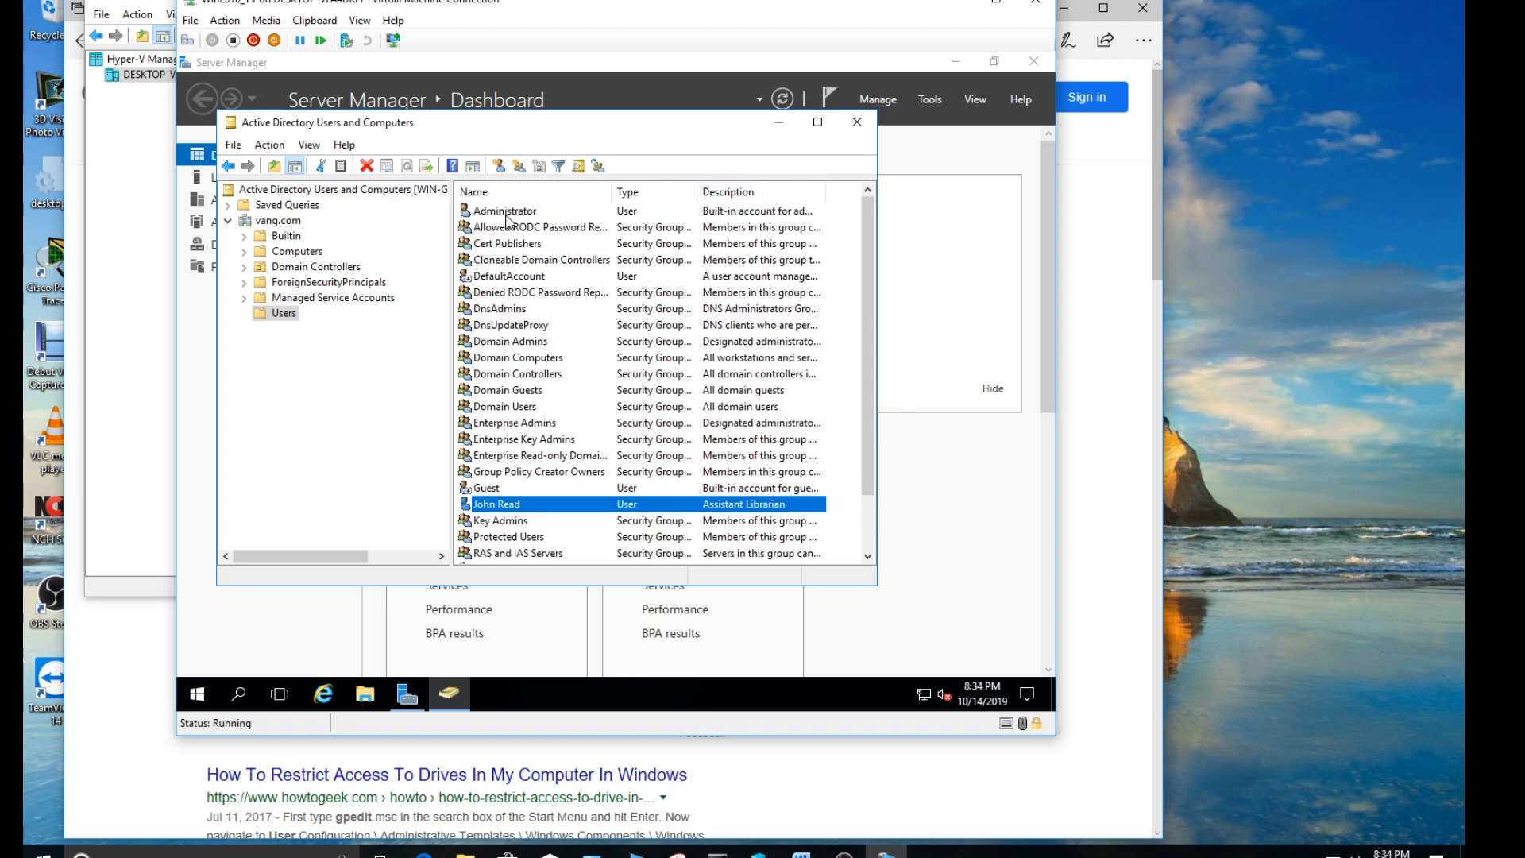
left_click_drag(866, 413, 848, 504)
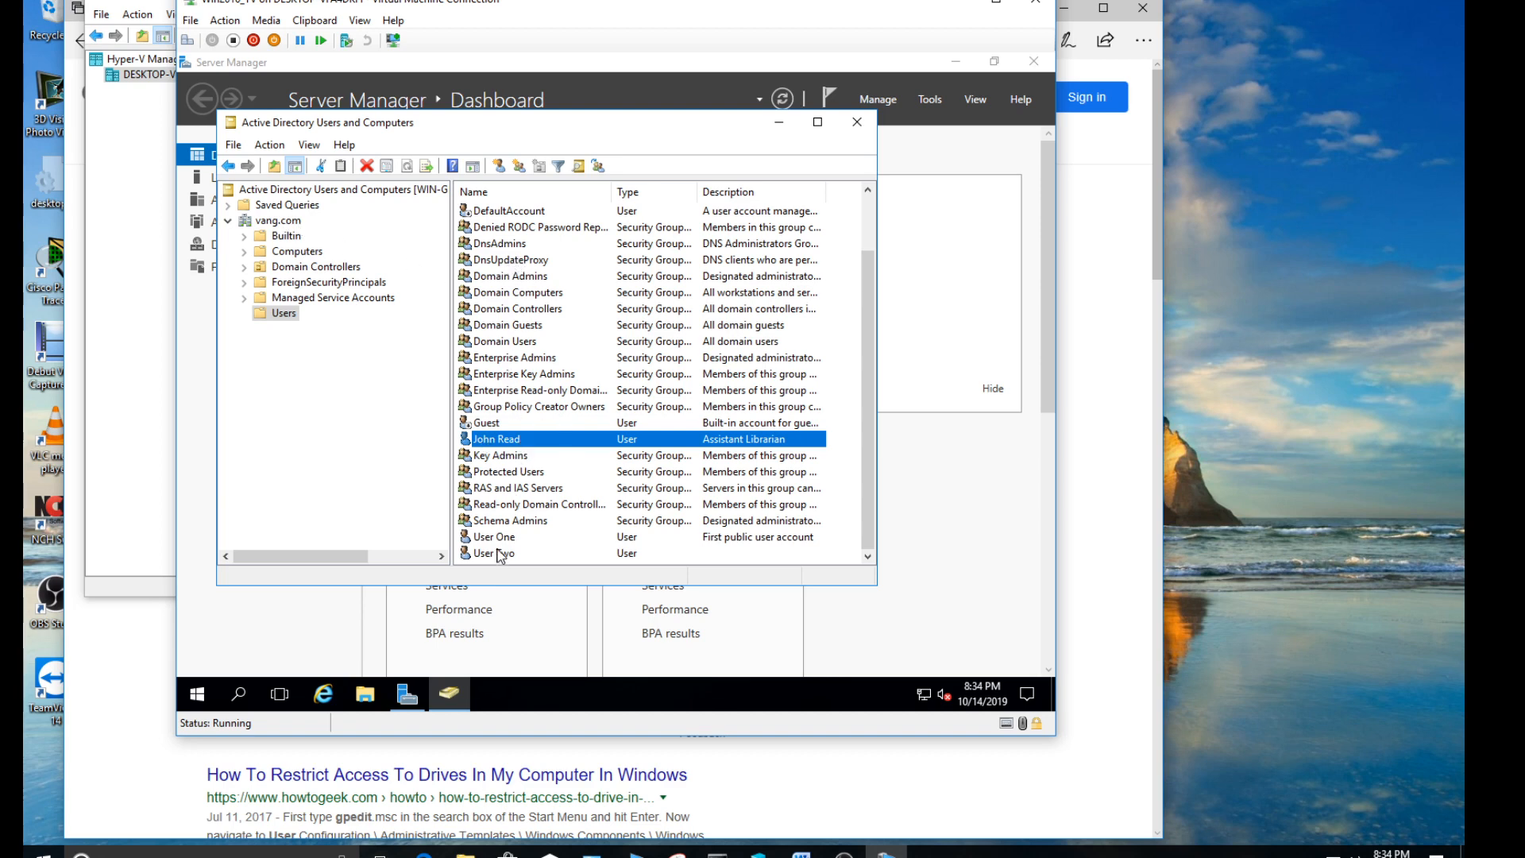
left_click_drag(868, 427, 875, 275)
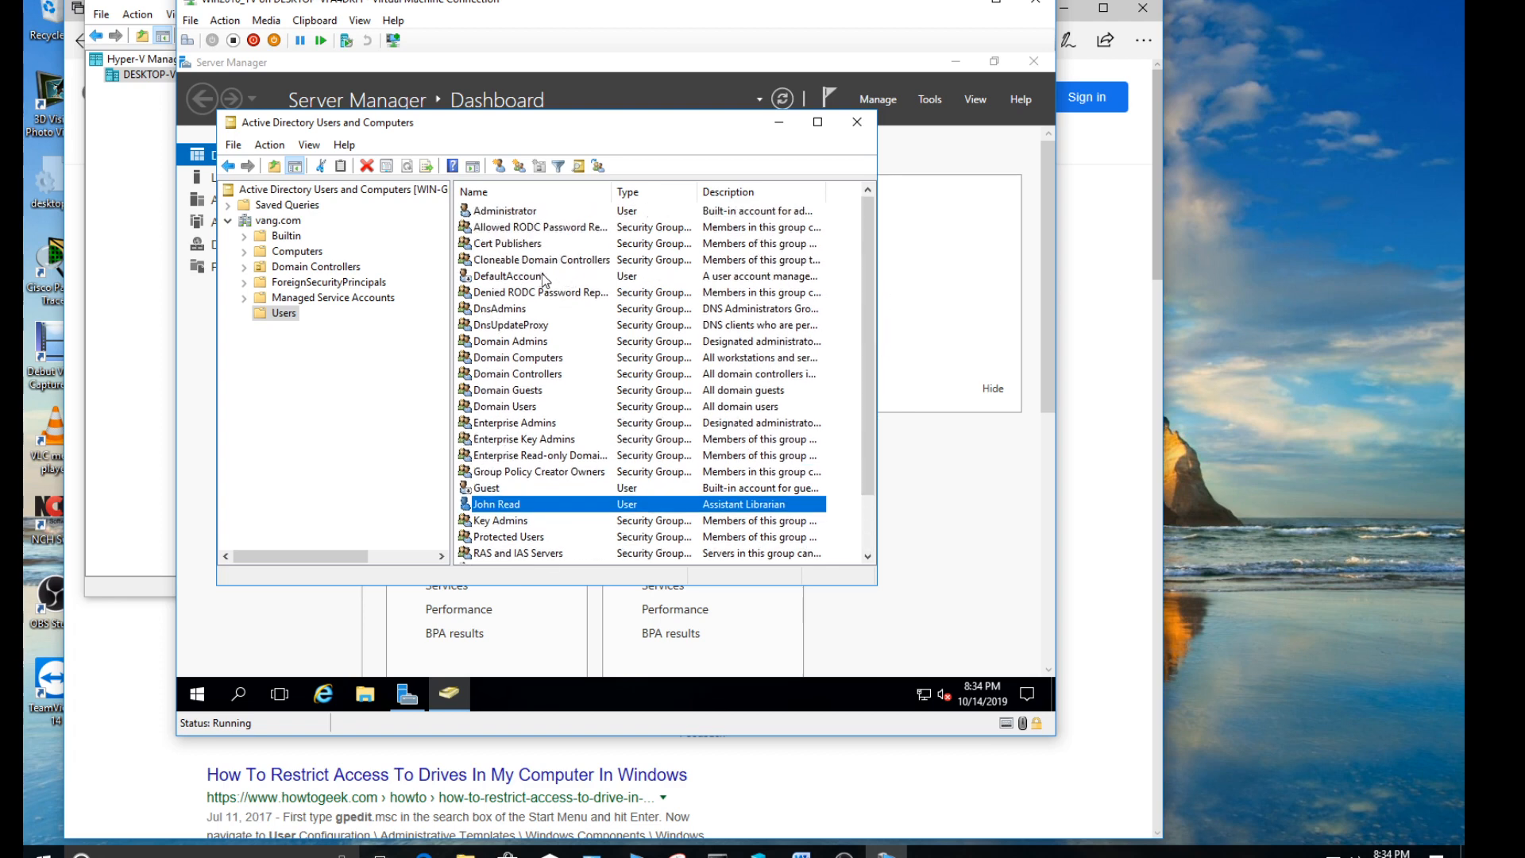
- Inspect the Builtin groups with a wider window and Name column, and view the Computers container
left_click(276, 237)
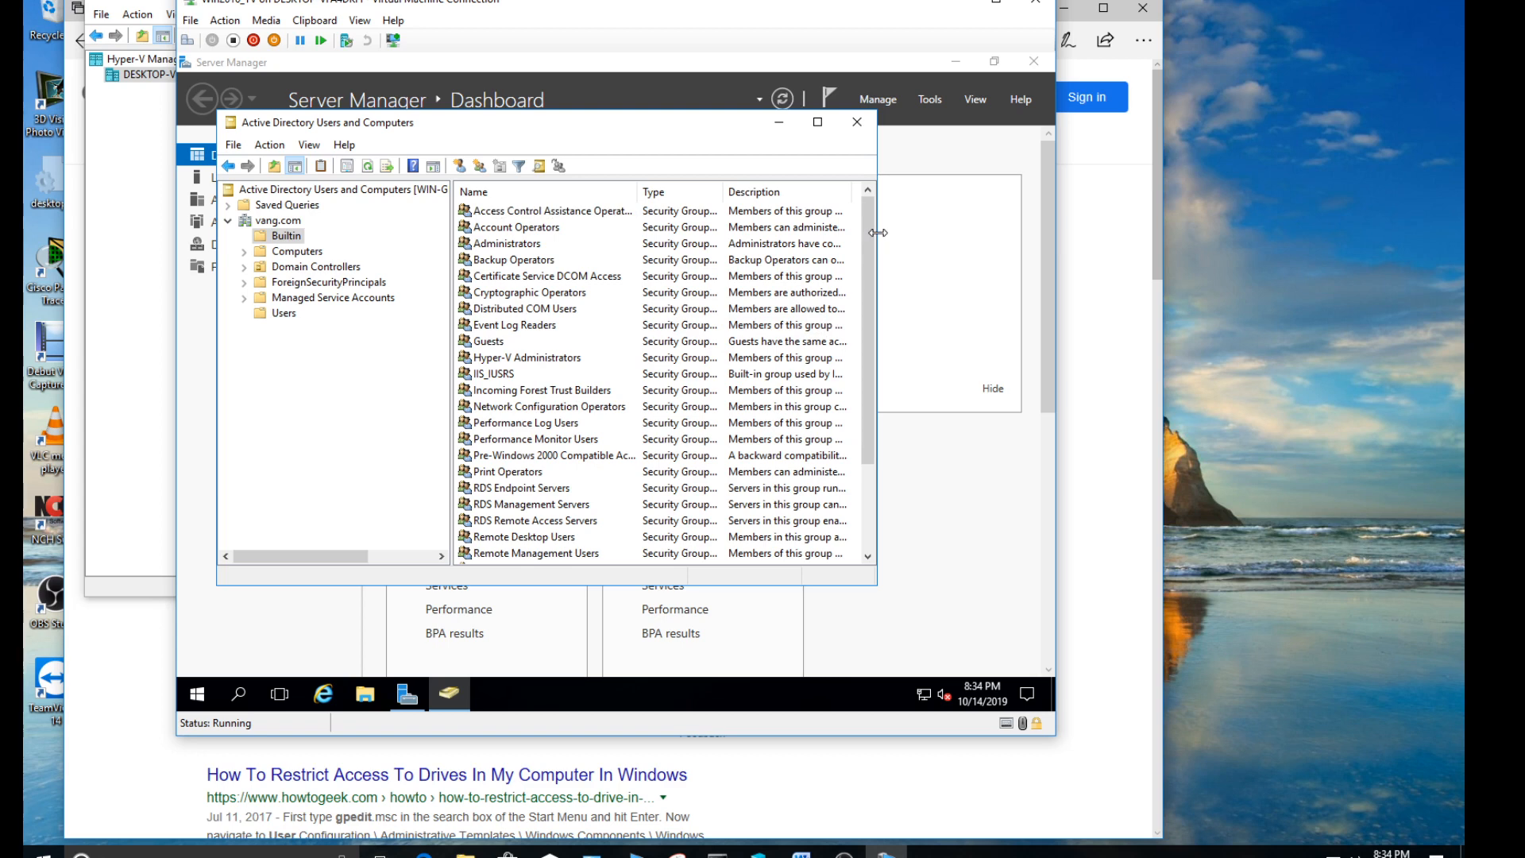
left_click_drag(878, 233, 967, 232)
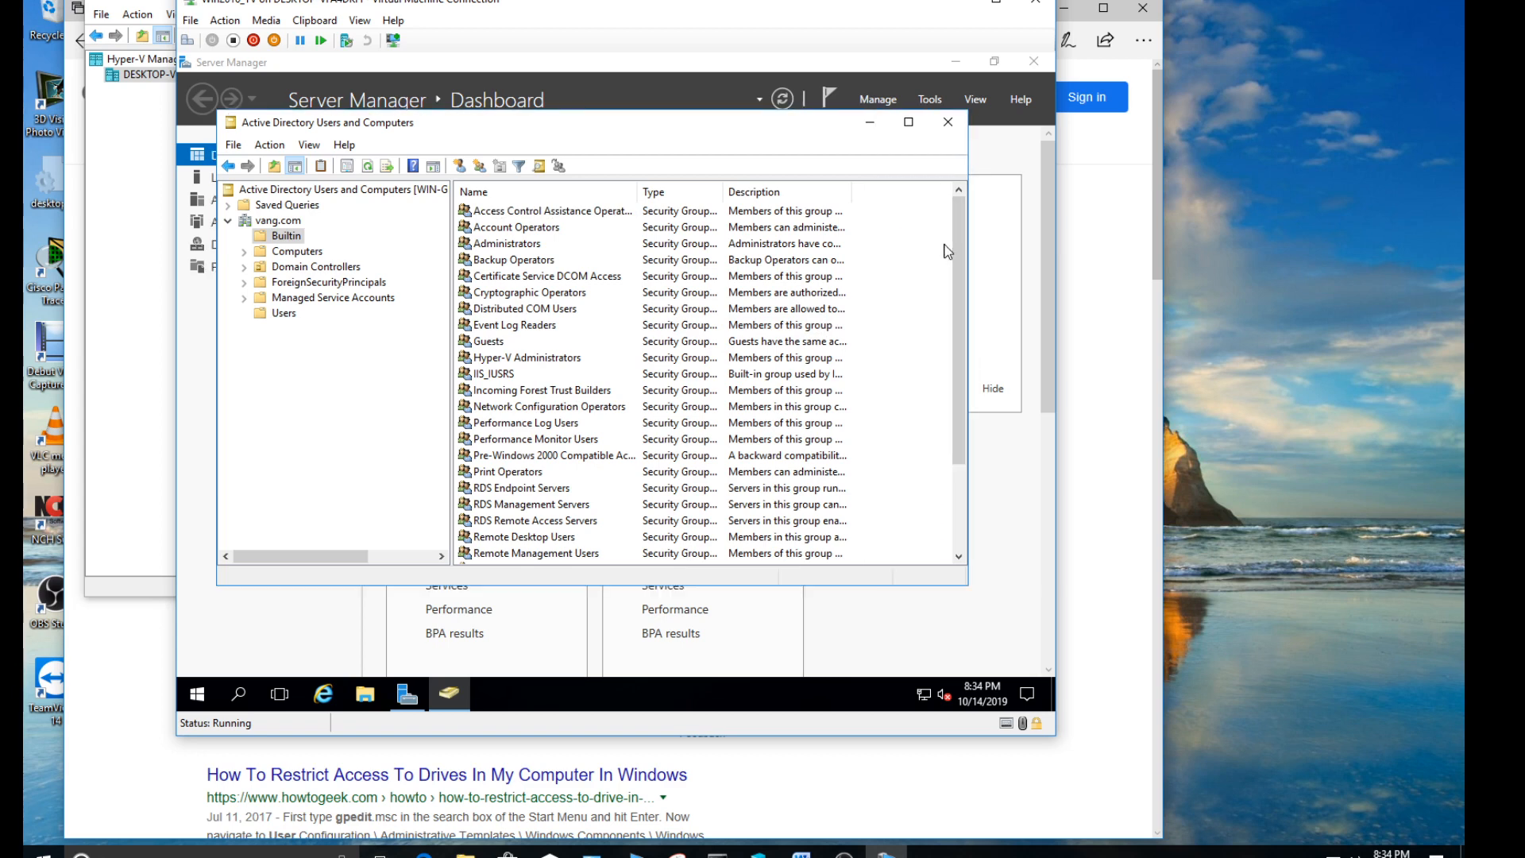
left_click_drag(637, 192, 712, 194)
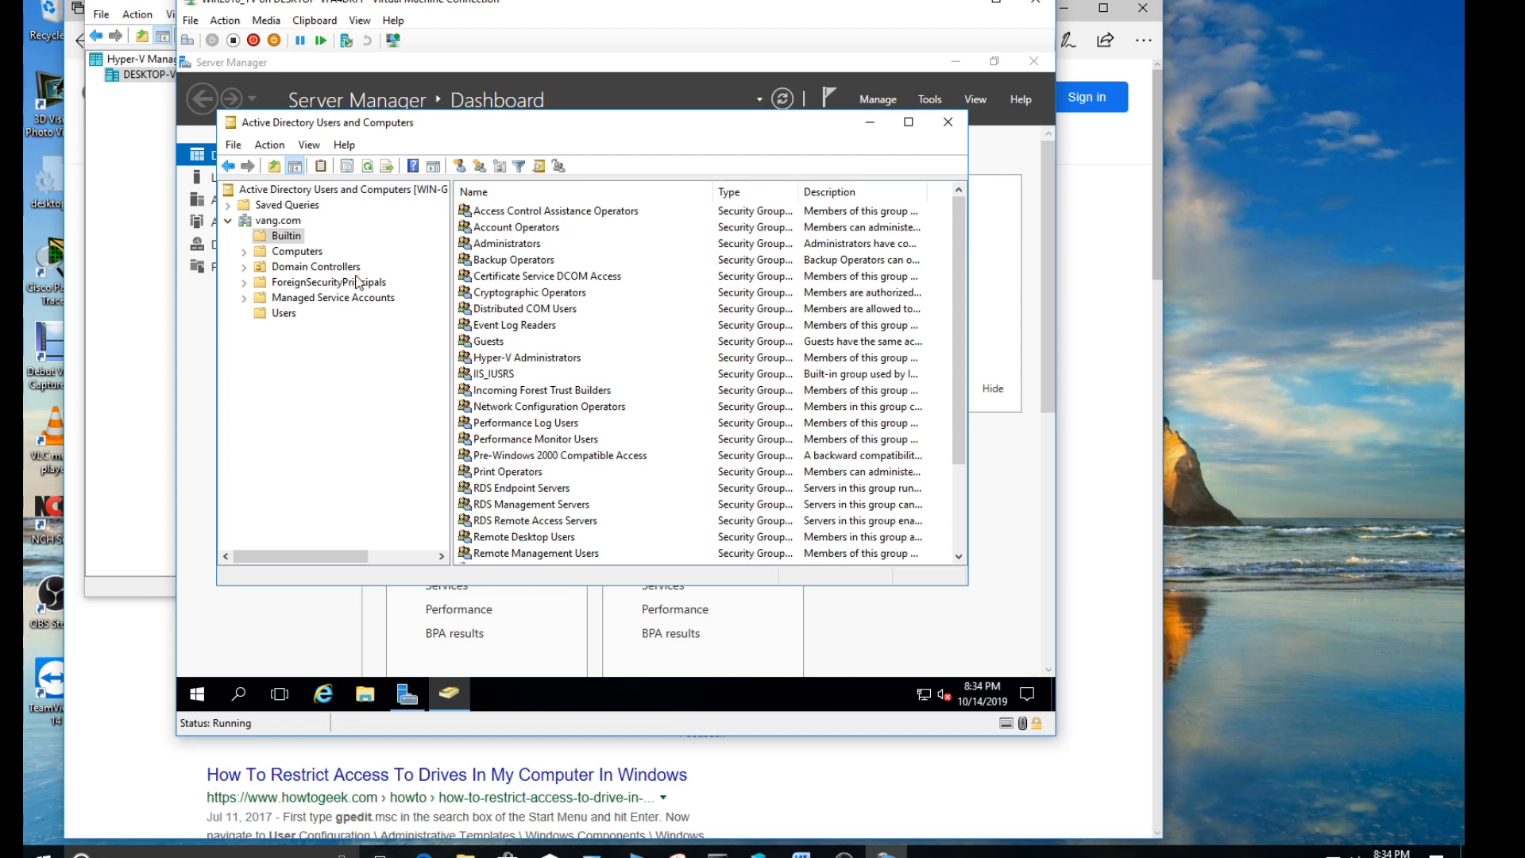
left_click(297, 252)
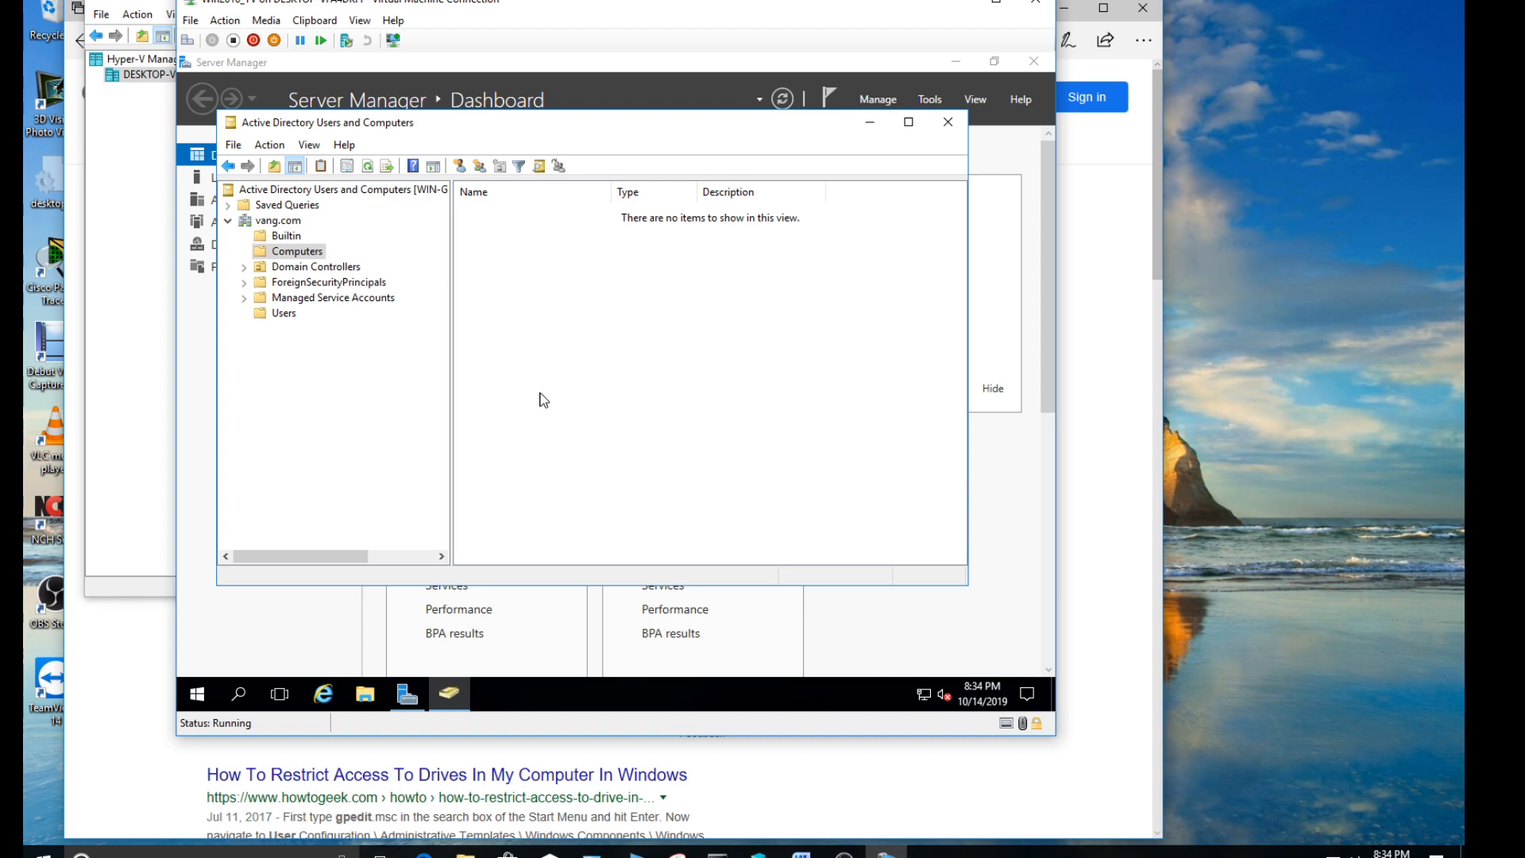
- Start a new user in the Users container and enter the librarian's first and last name
left_click(283, 315)
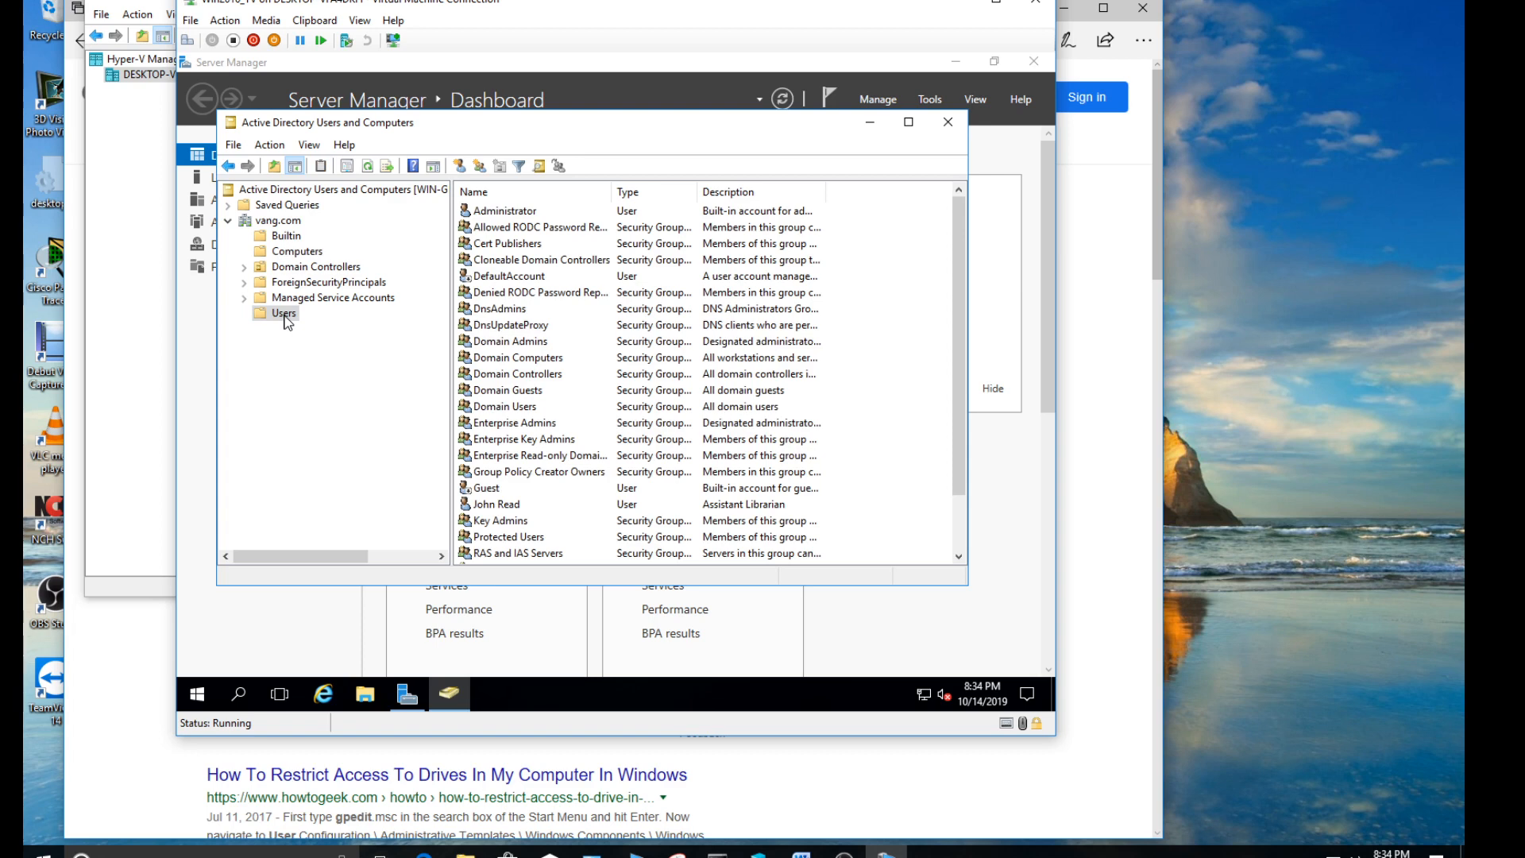
right_click(287, 321)
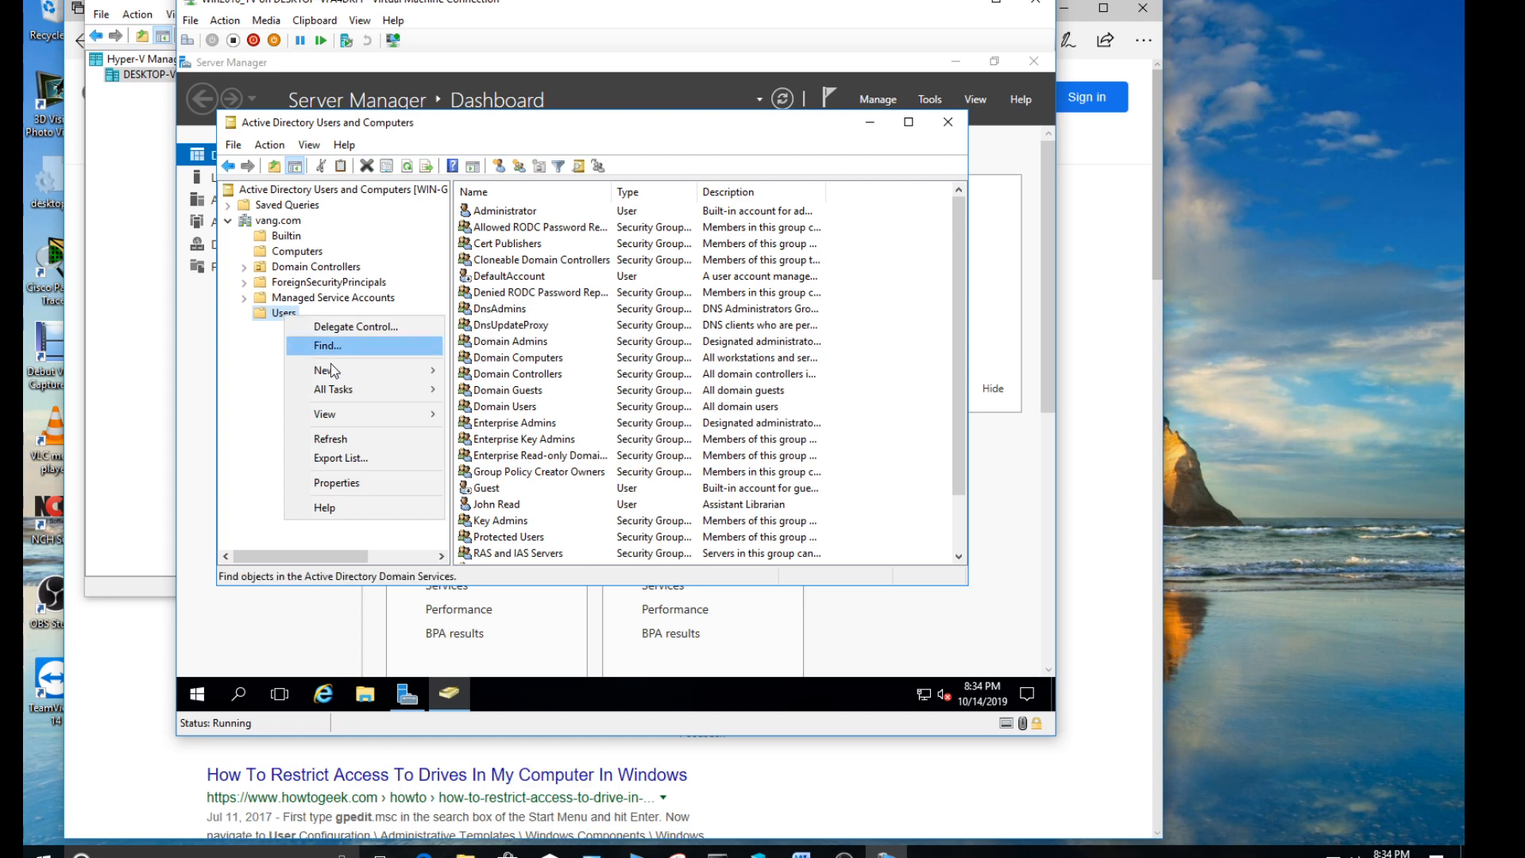
mouse_move(350, 371)
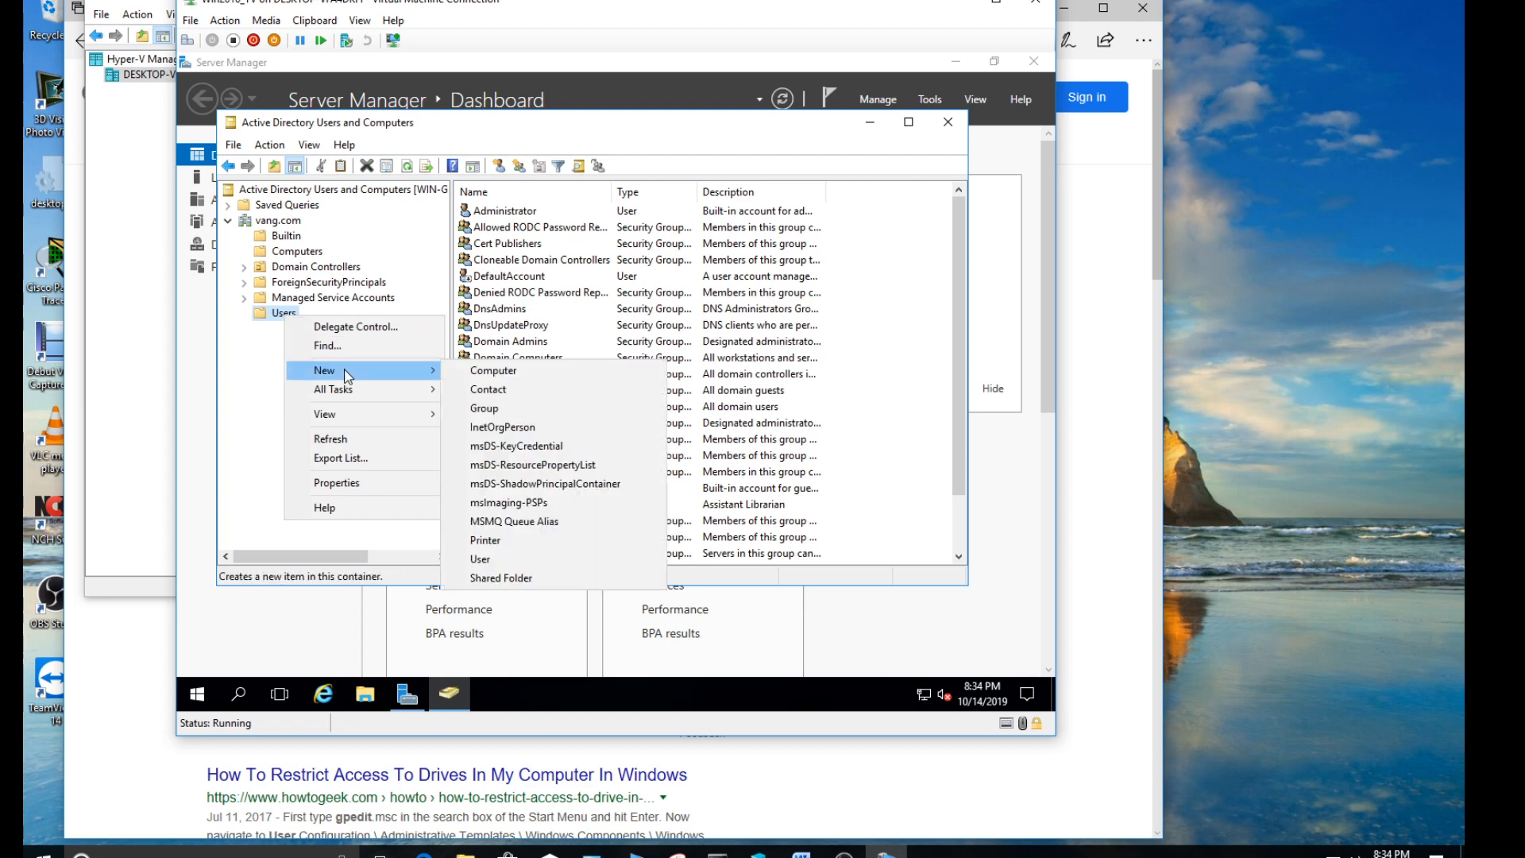
left_click(542, 559)
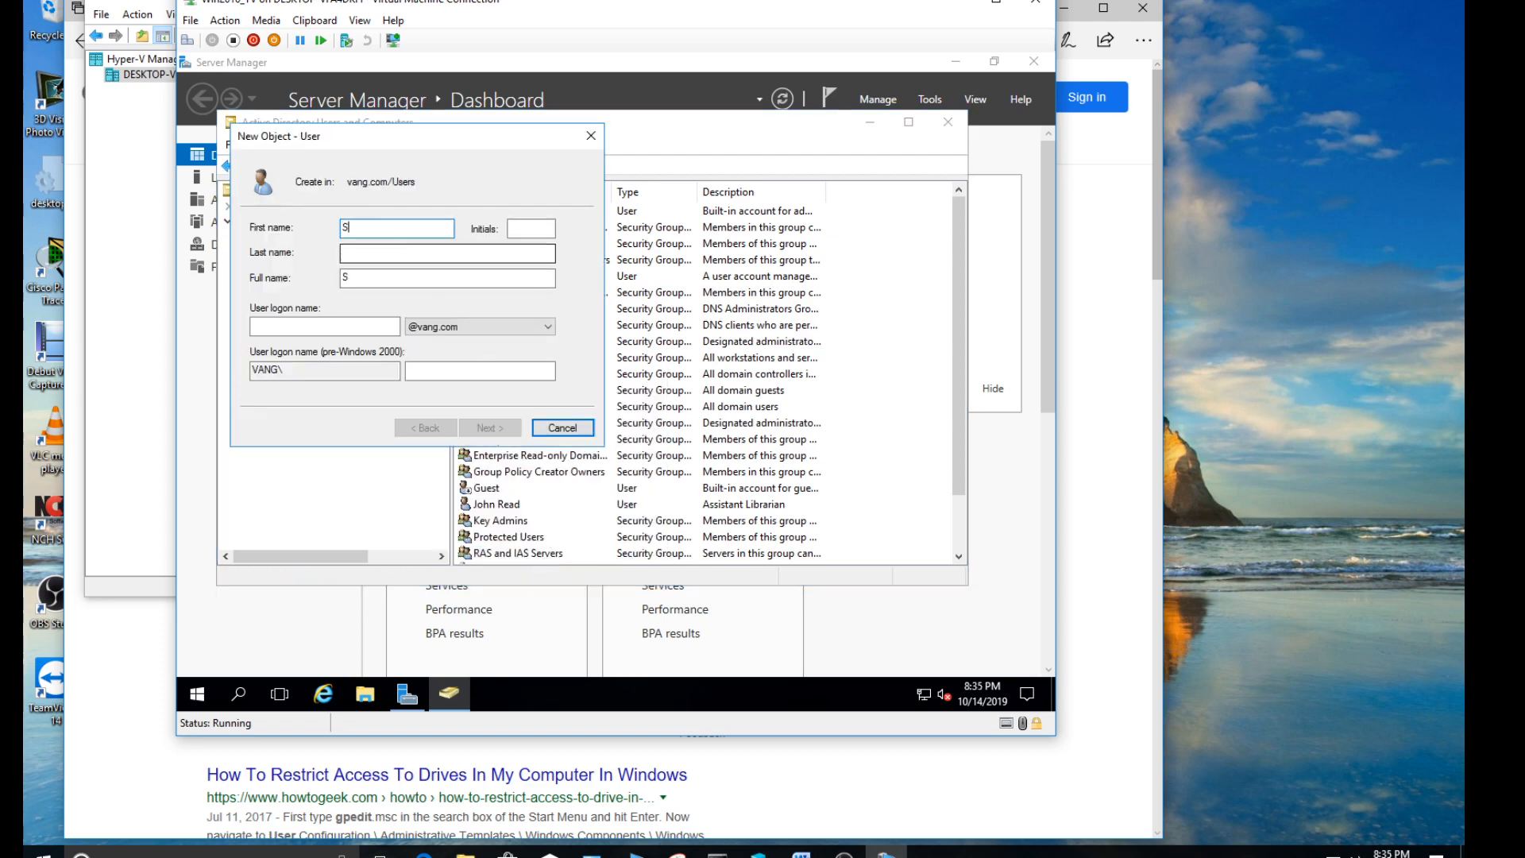
key("Tab")
key("Tab")
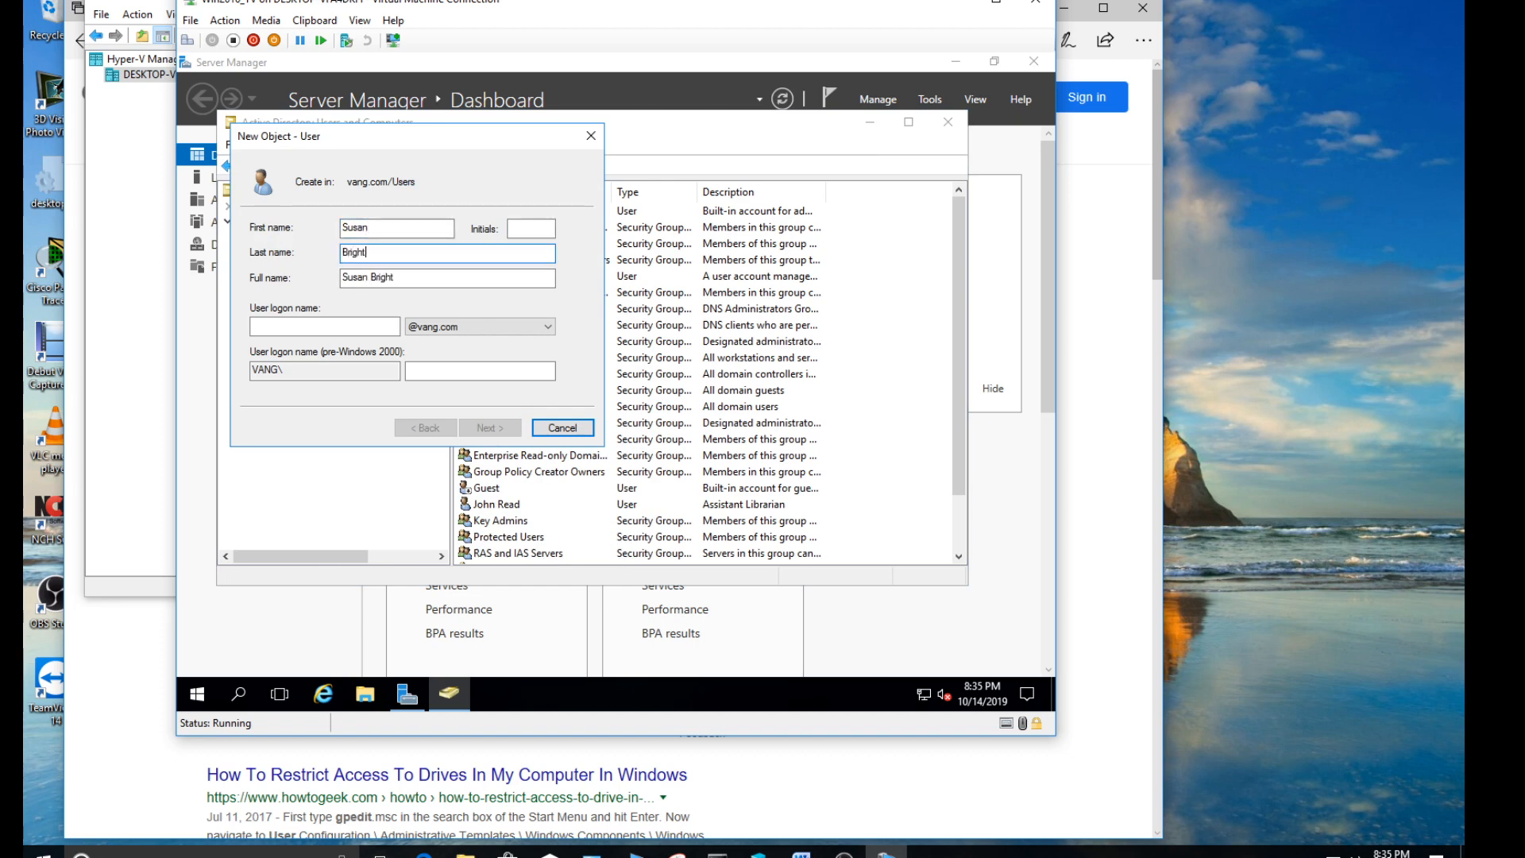
- Enter the librarian's user logon name in the vang.com domain and continue to the password settings
left_click(323, 325)
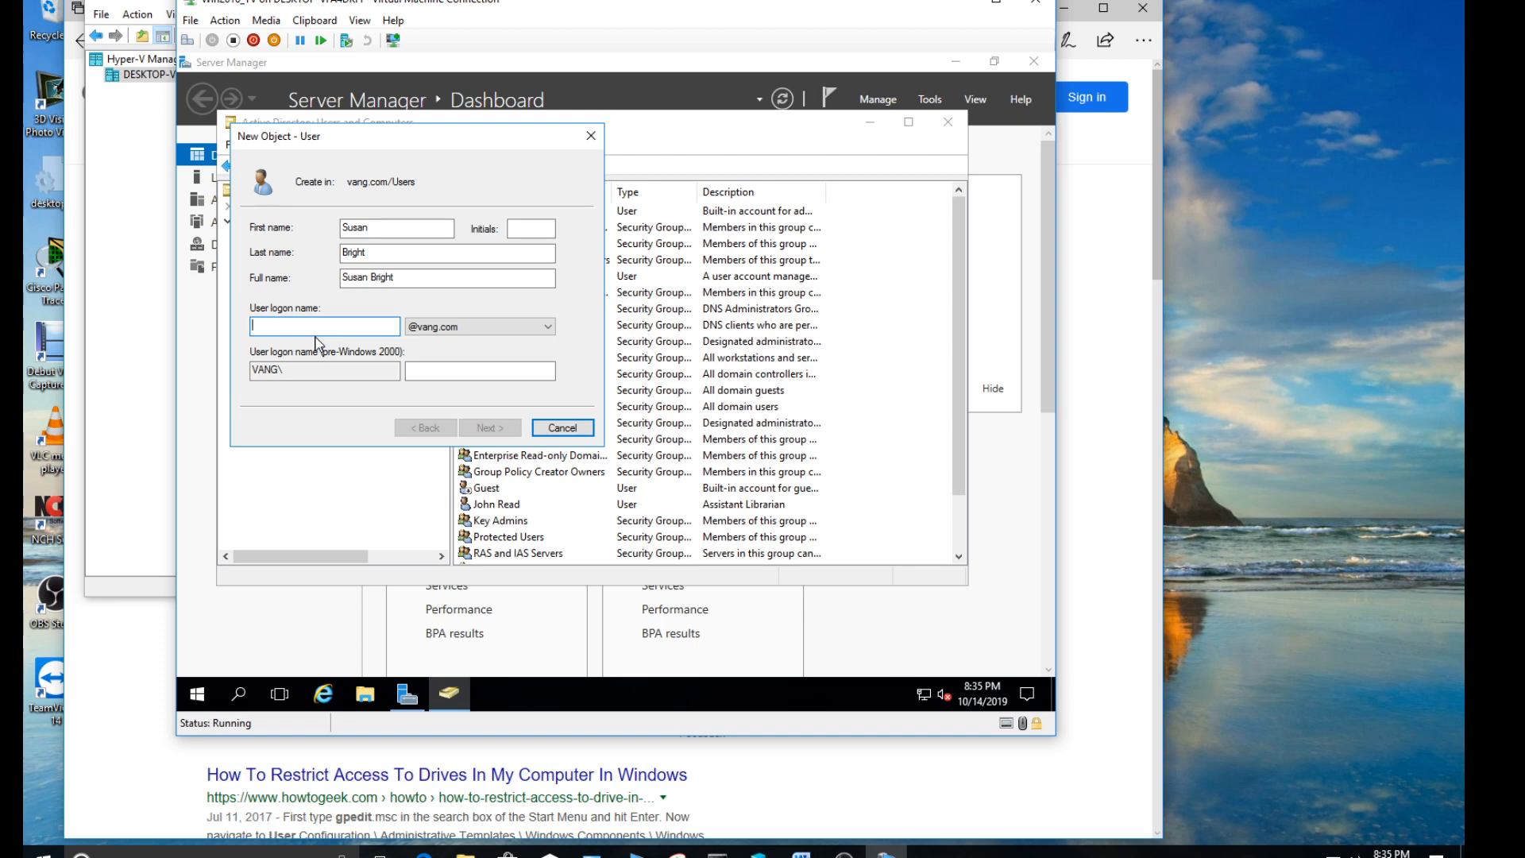
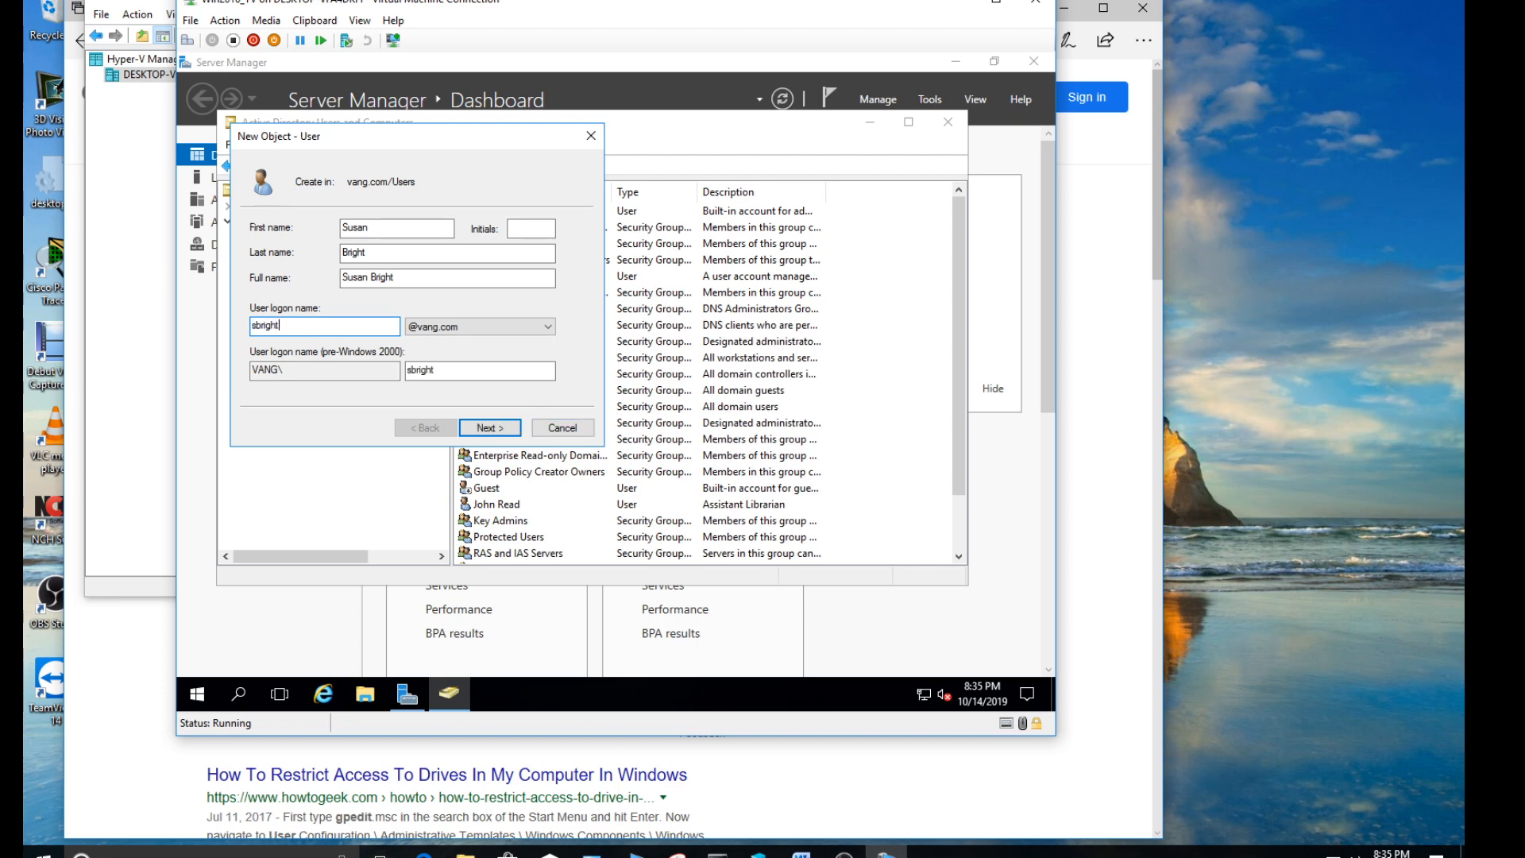
left_click(482, 429)
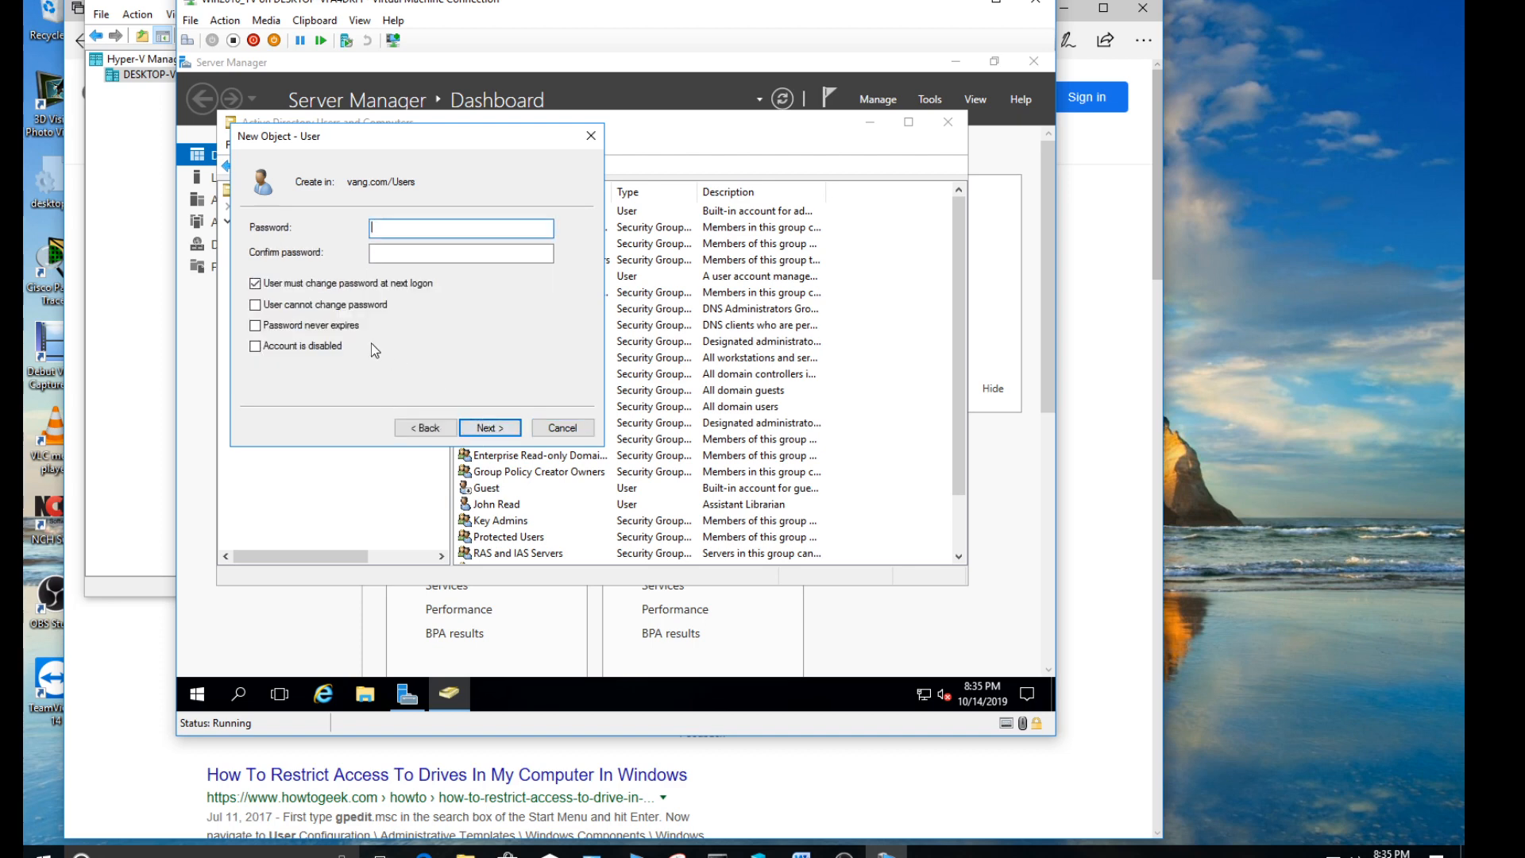
- Turn off the forced password change at next logon, and enable "User cannot change password" and "Password never expires"
left_click(274, 285)
left_click(255, 305)
left_click(256, 325)
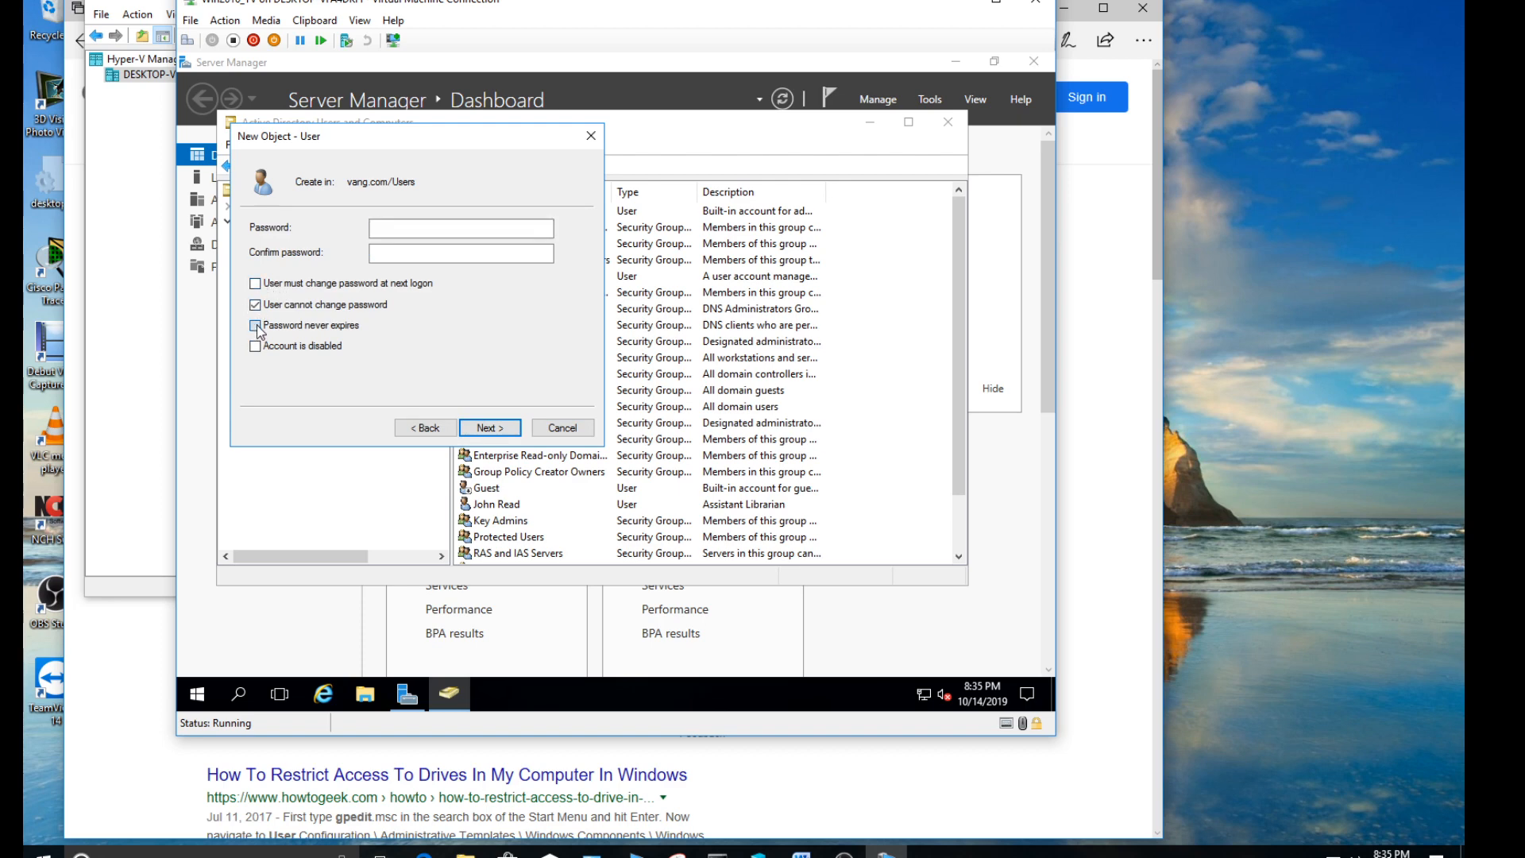
- Enter and confirm the account password, and finish creating the librarian's user account
left_click(391, 232)
type("Pass123")
key("Tab")
type("Pass123")
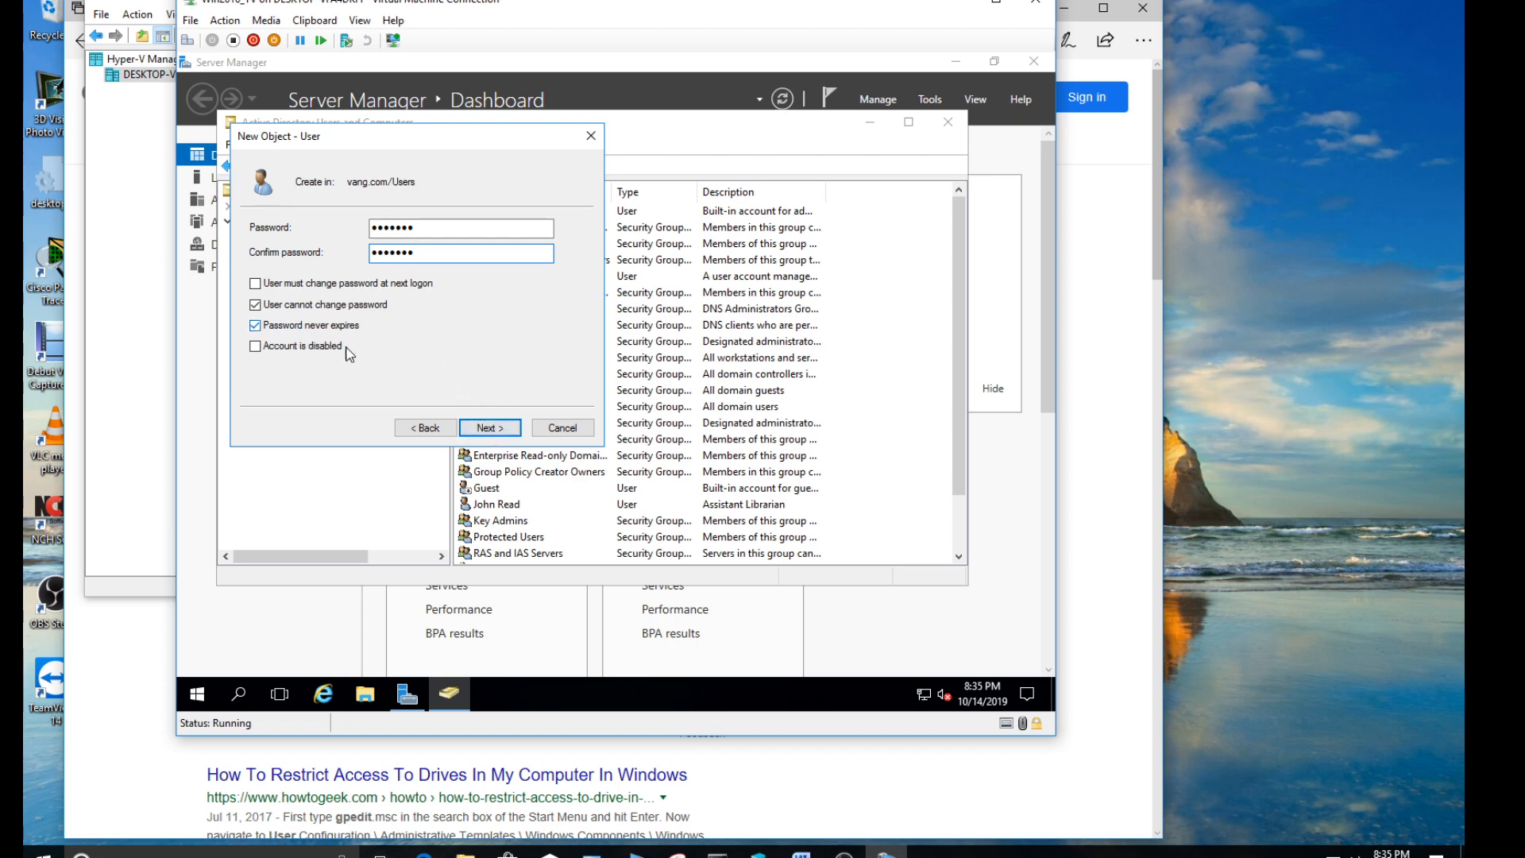
left_click(494, 429)
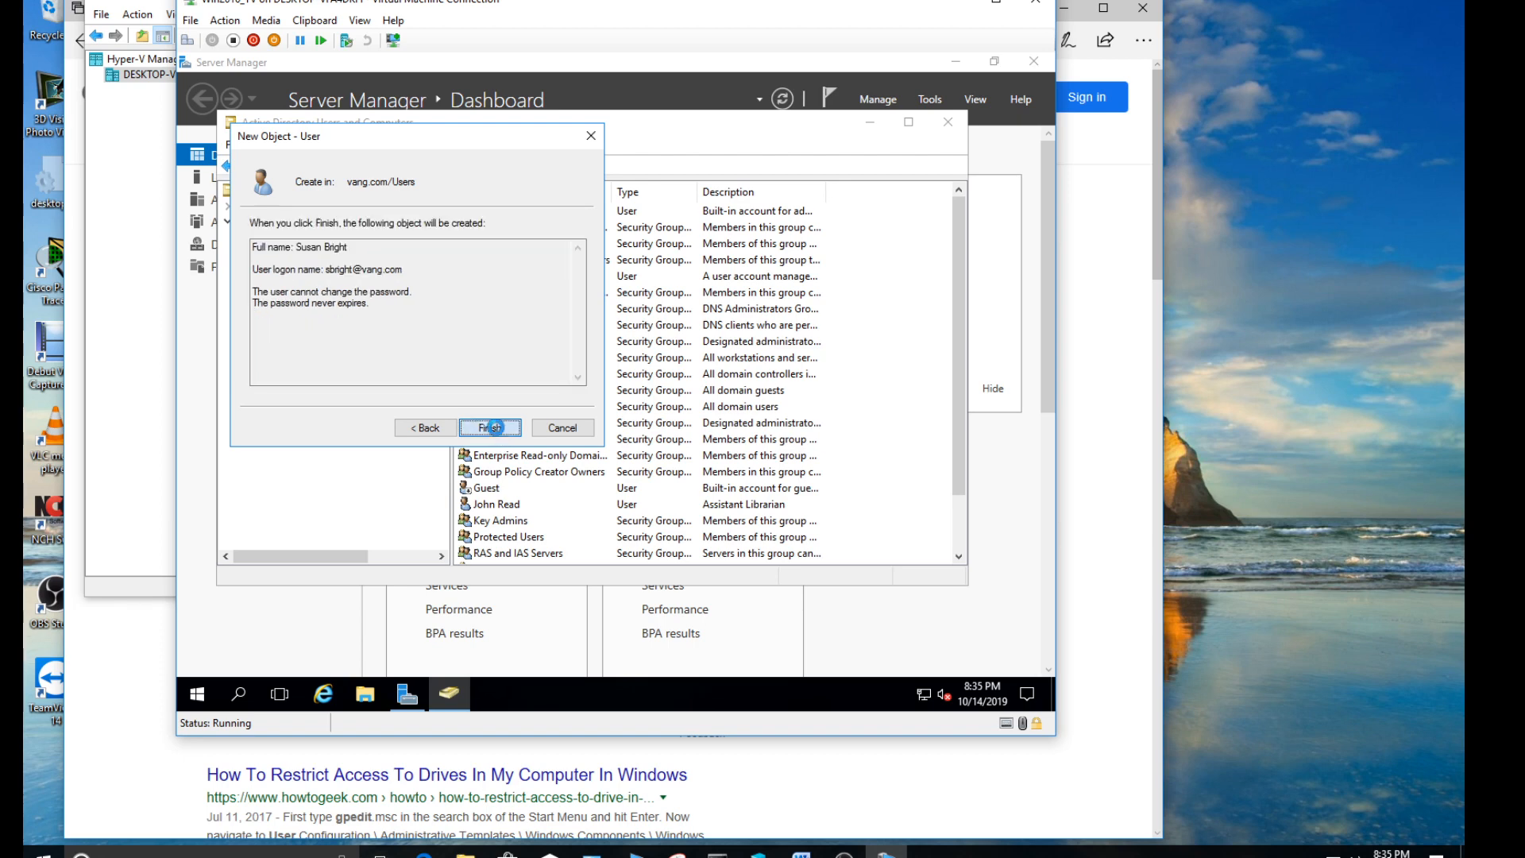
left_click(494, 428)
scroll(501, 436, "down", 1)
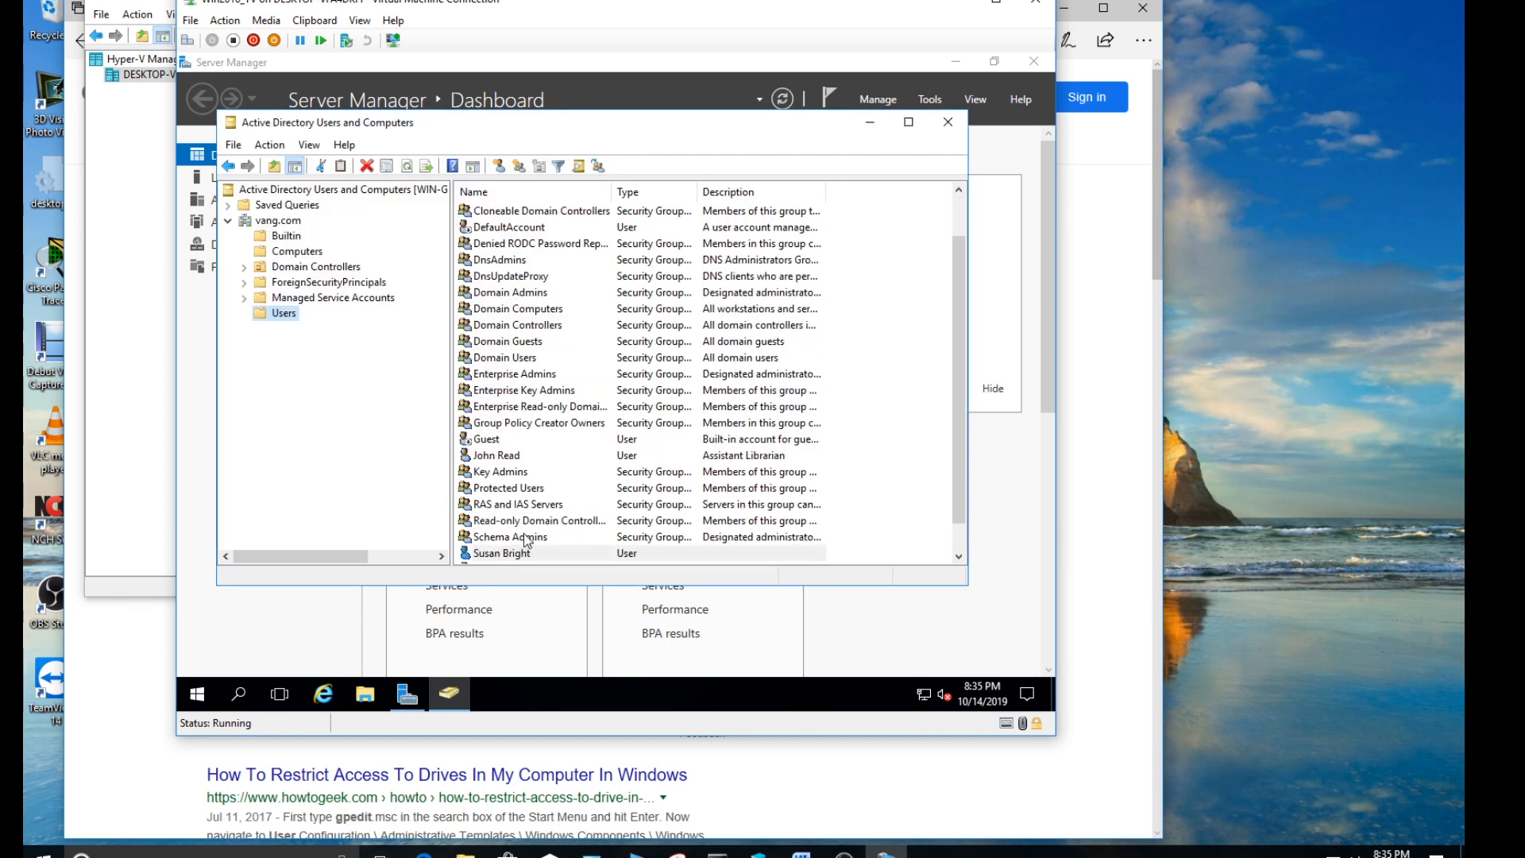
- Create a global security group named "administration" in the Users container
right_click(291, 317)
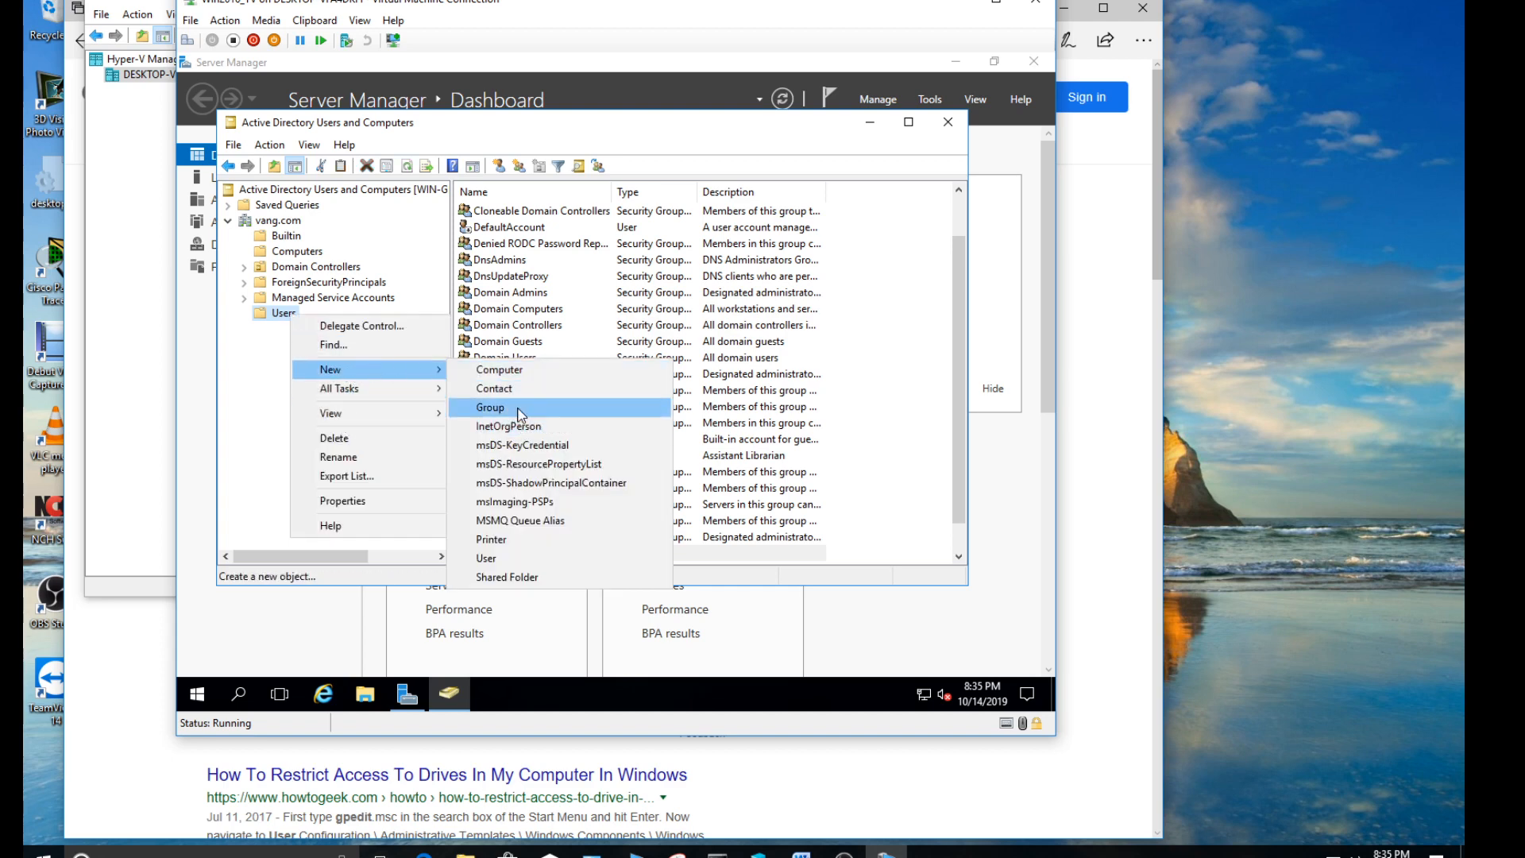
left_click(518, 409)
type("a")
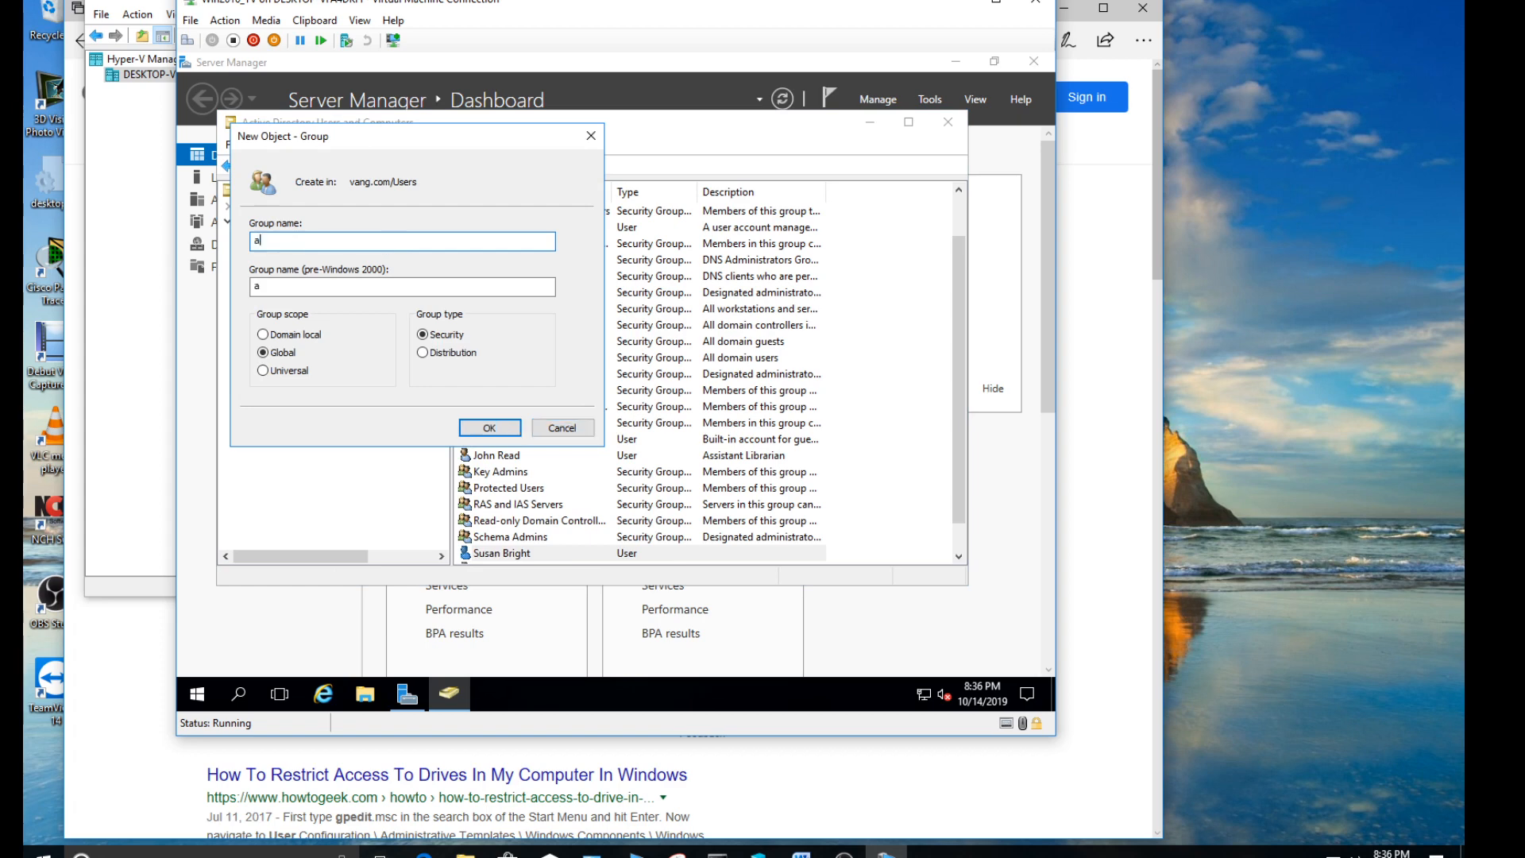
type("dministration")
left_click(475, 427)
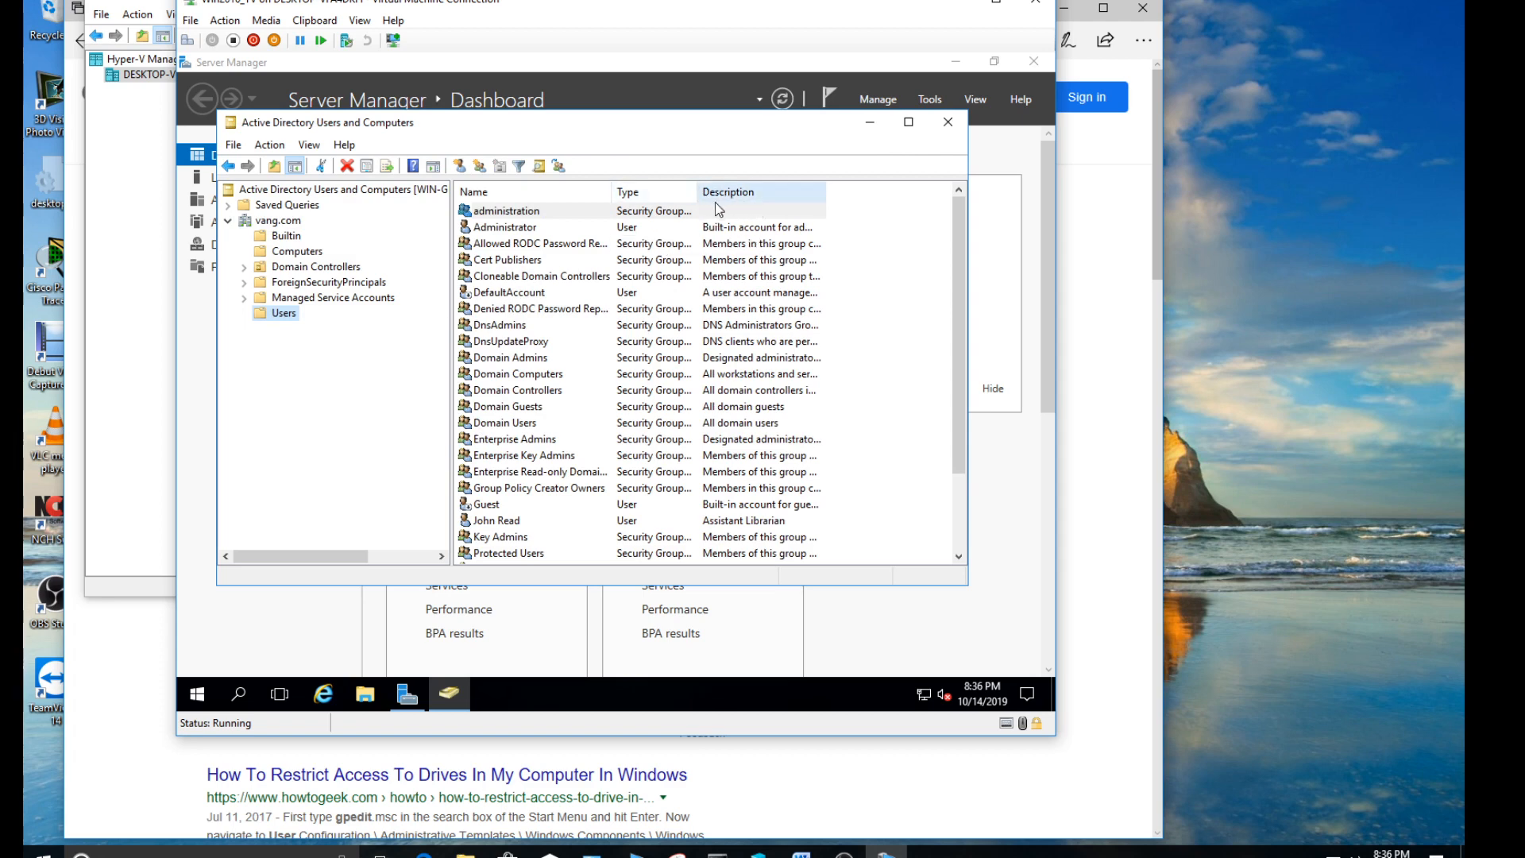
left_click(309, 145)
mouse_move(344, 145)
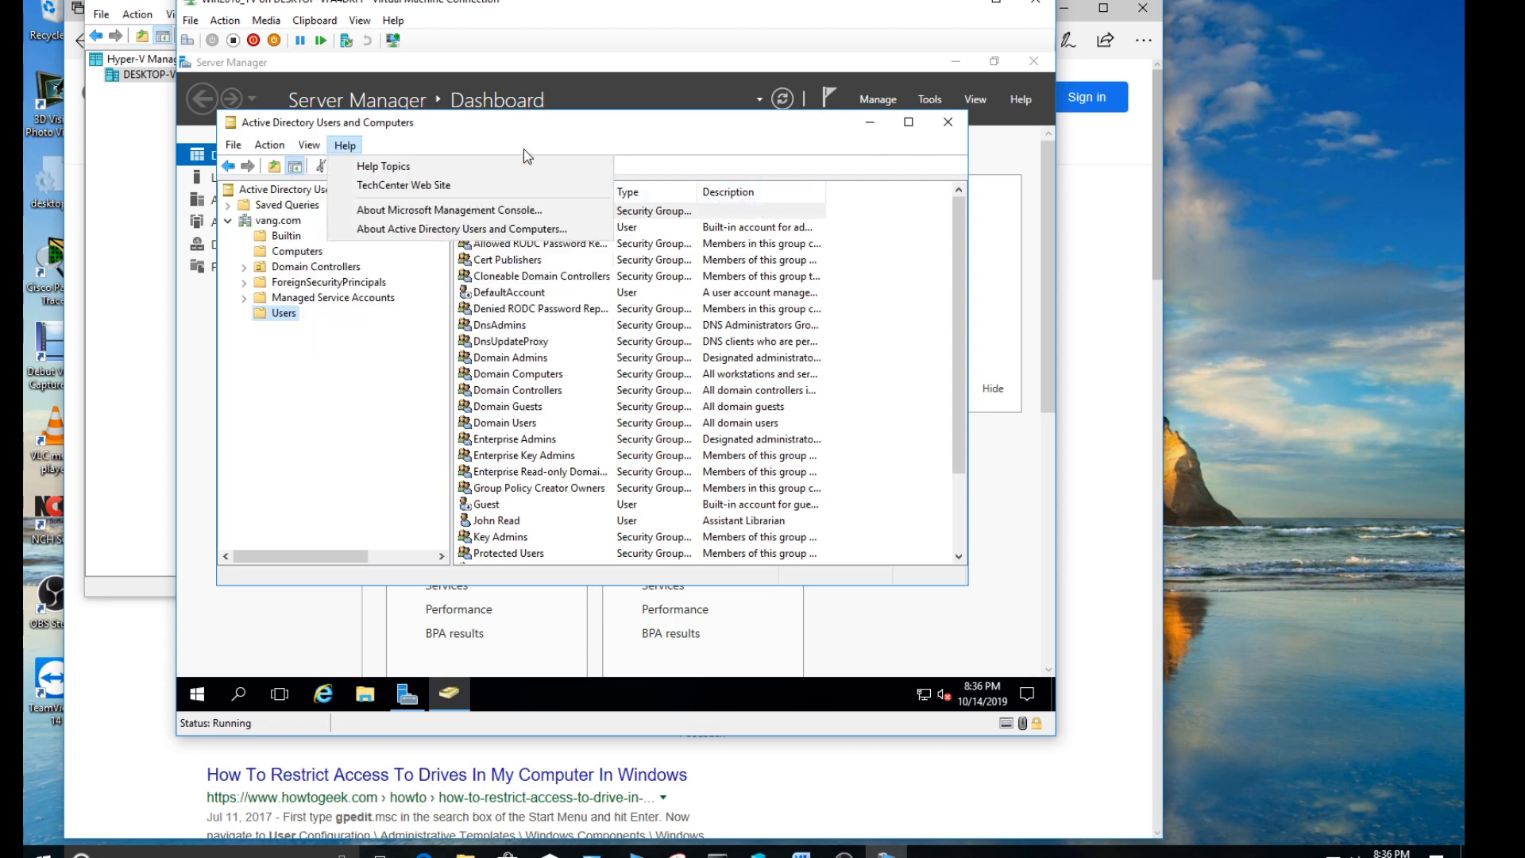
left_click(598, 135)
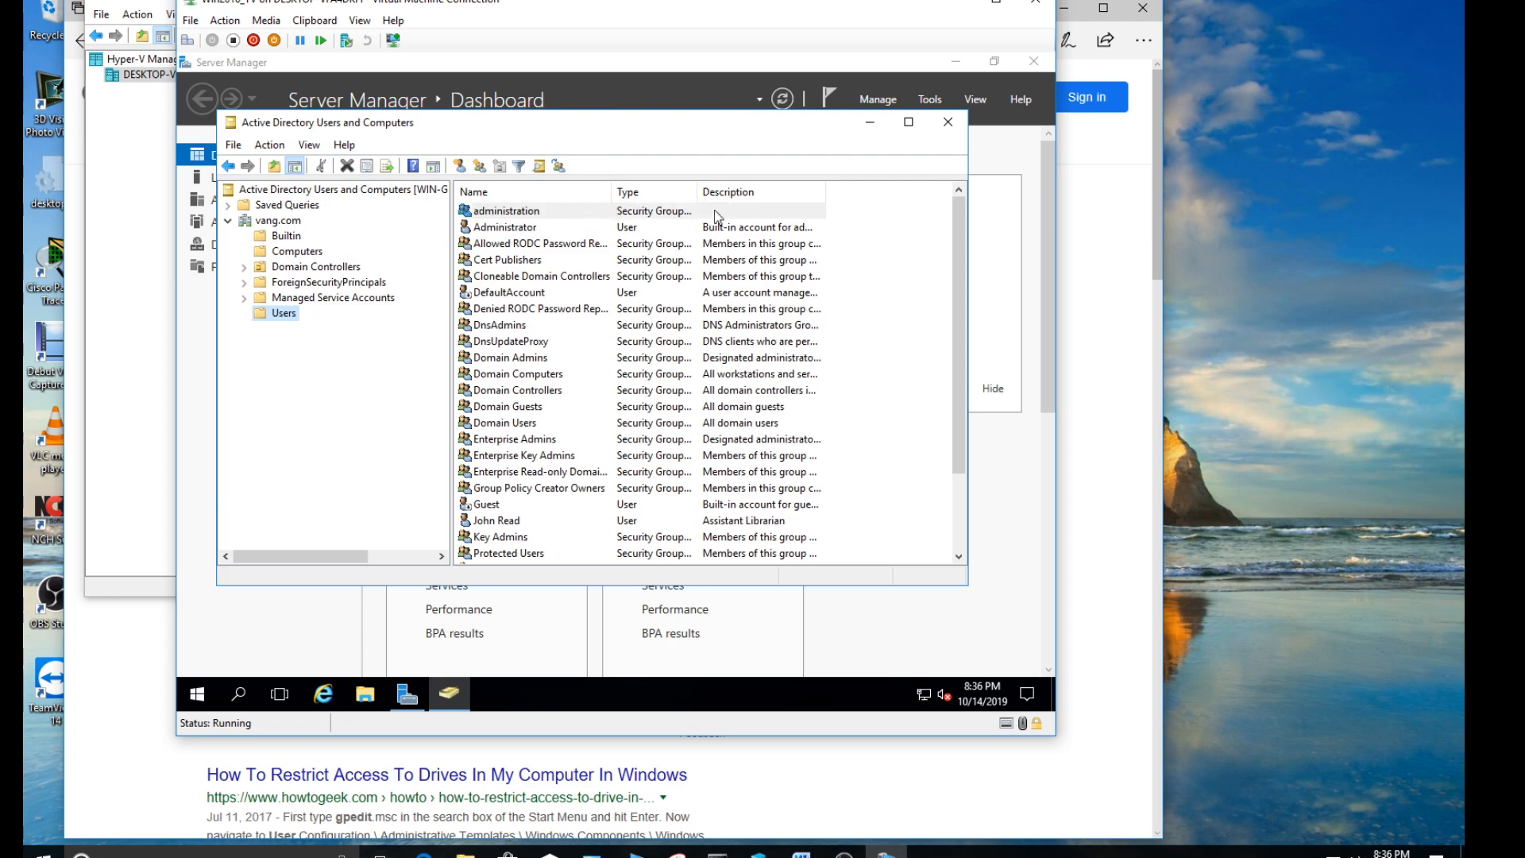
- Set the administration group's description to "The librarian and assistant librarian" and save its properties
left_click(526, 211)
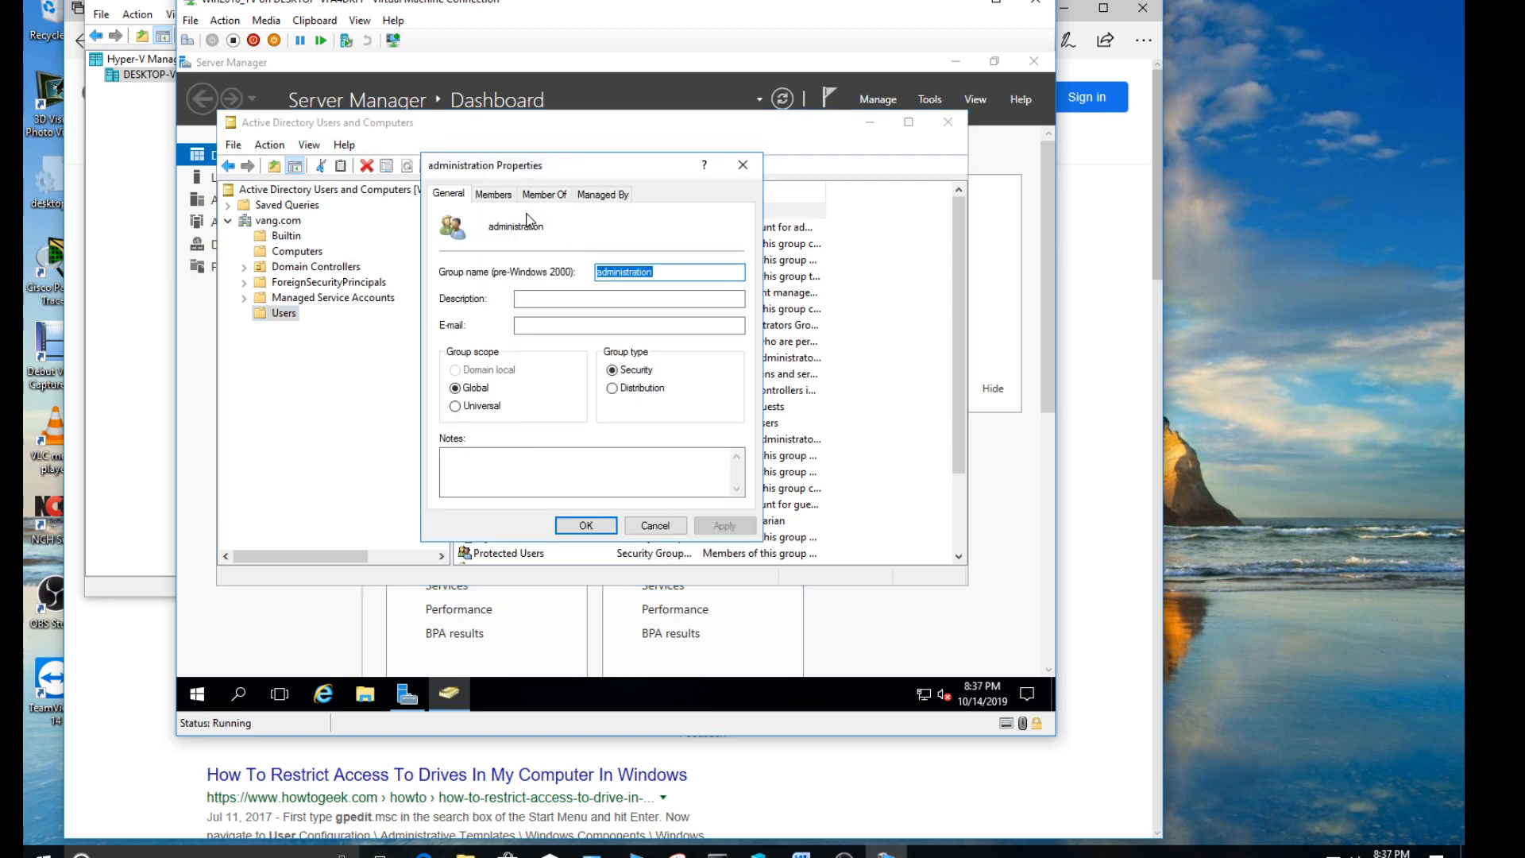
left_click(517, 299)
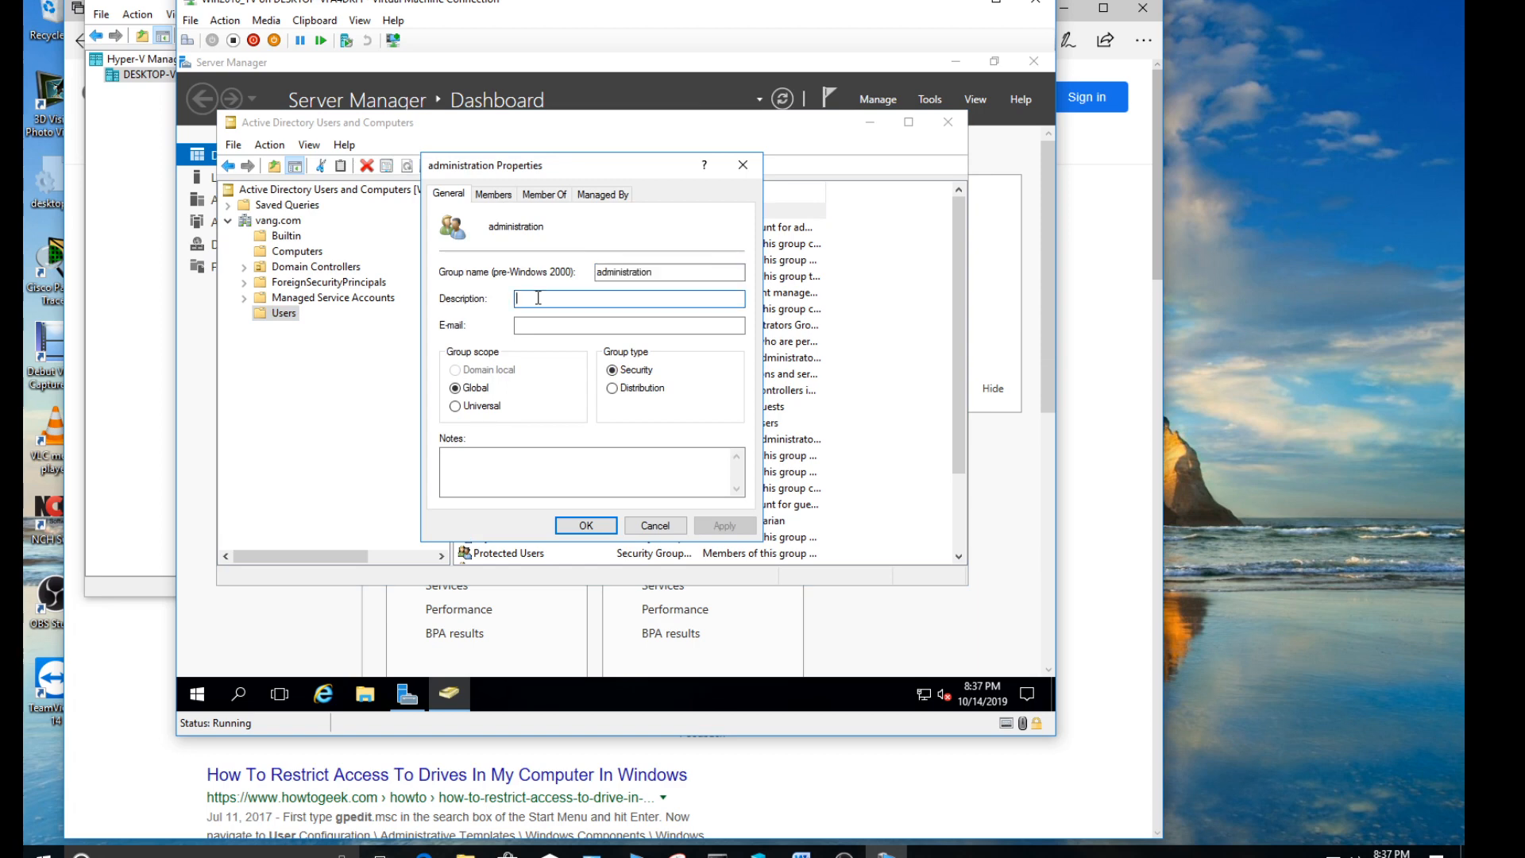
type("The libra")
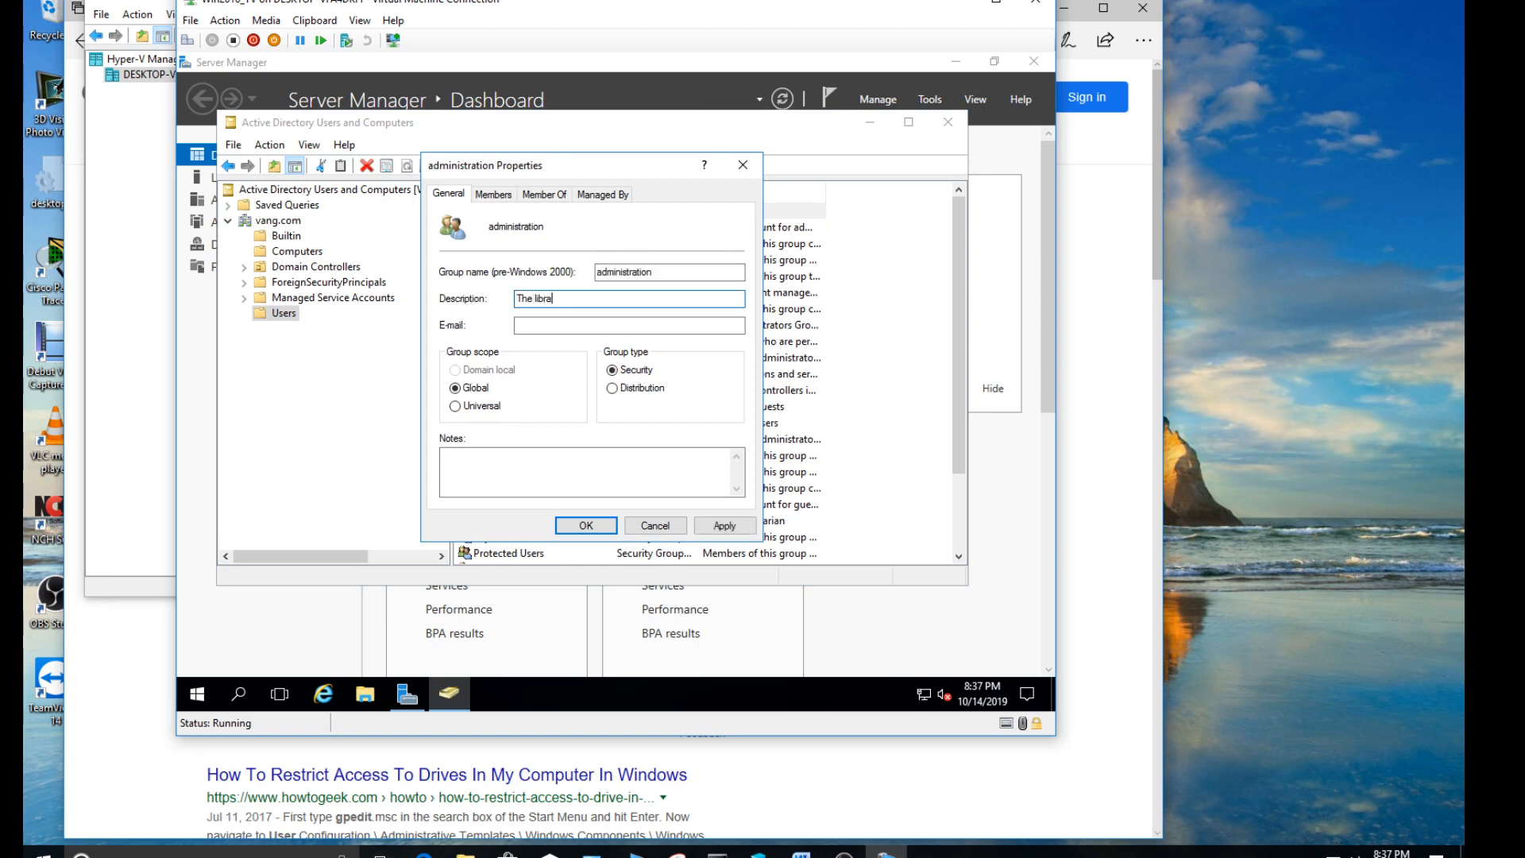
type("rian and assistant librarian")
left_click(719, 528)
left_click(598, 530)
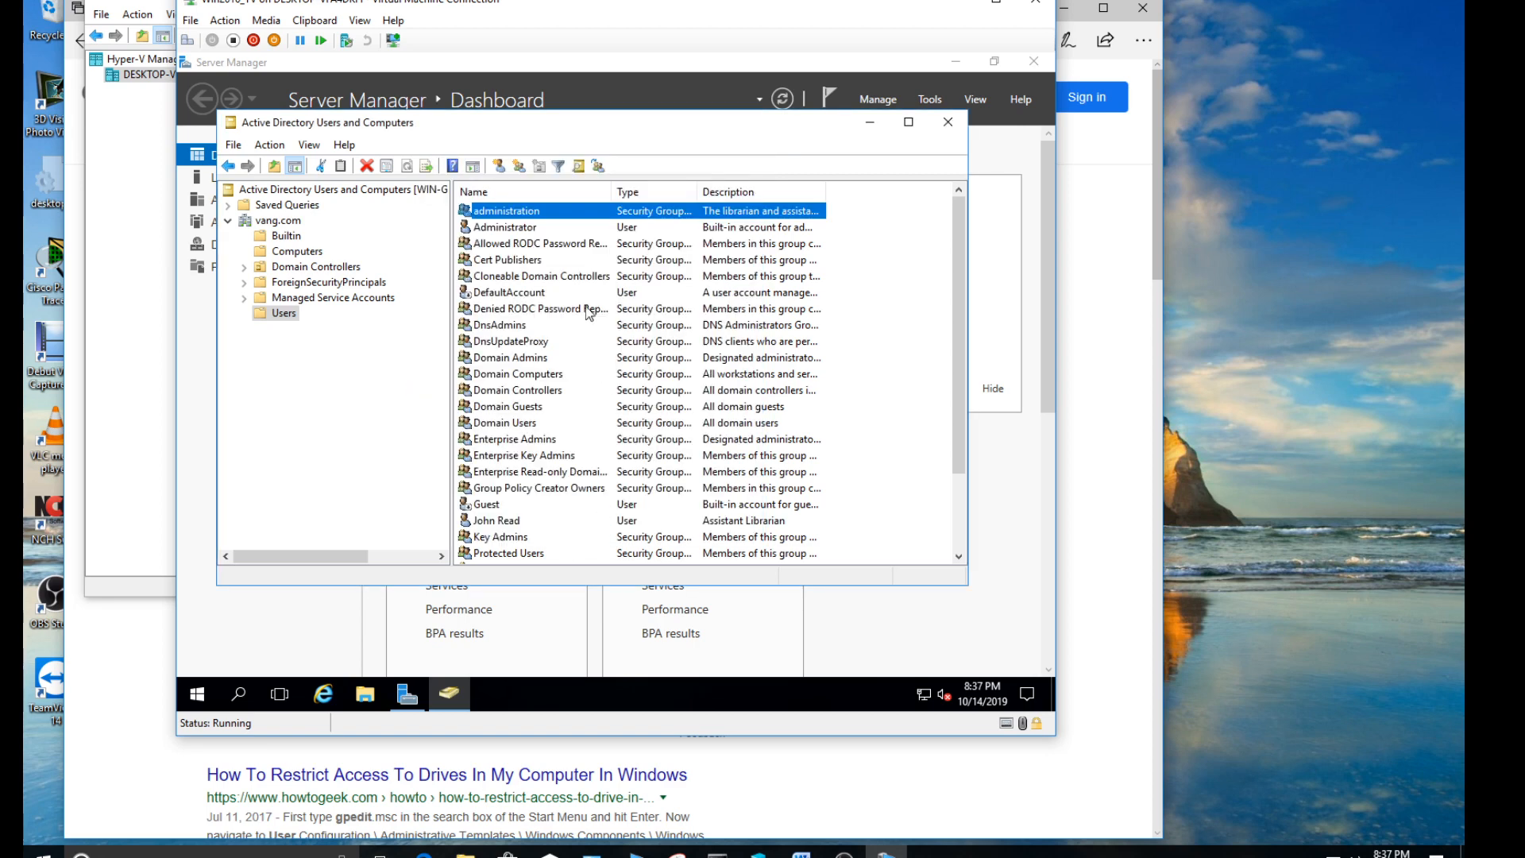
- Open the properties of the administration group and view its member list
right_click(522, 209)
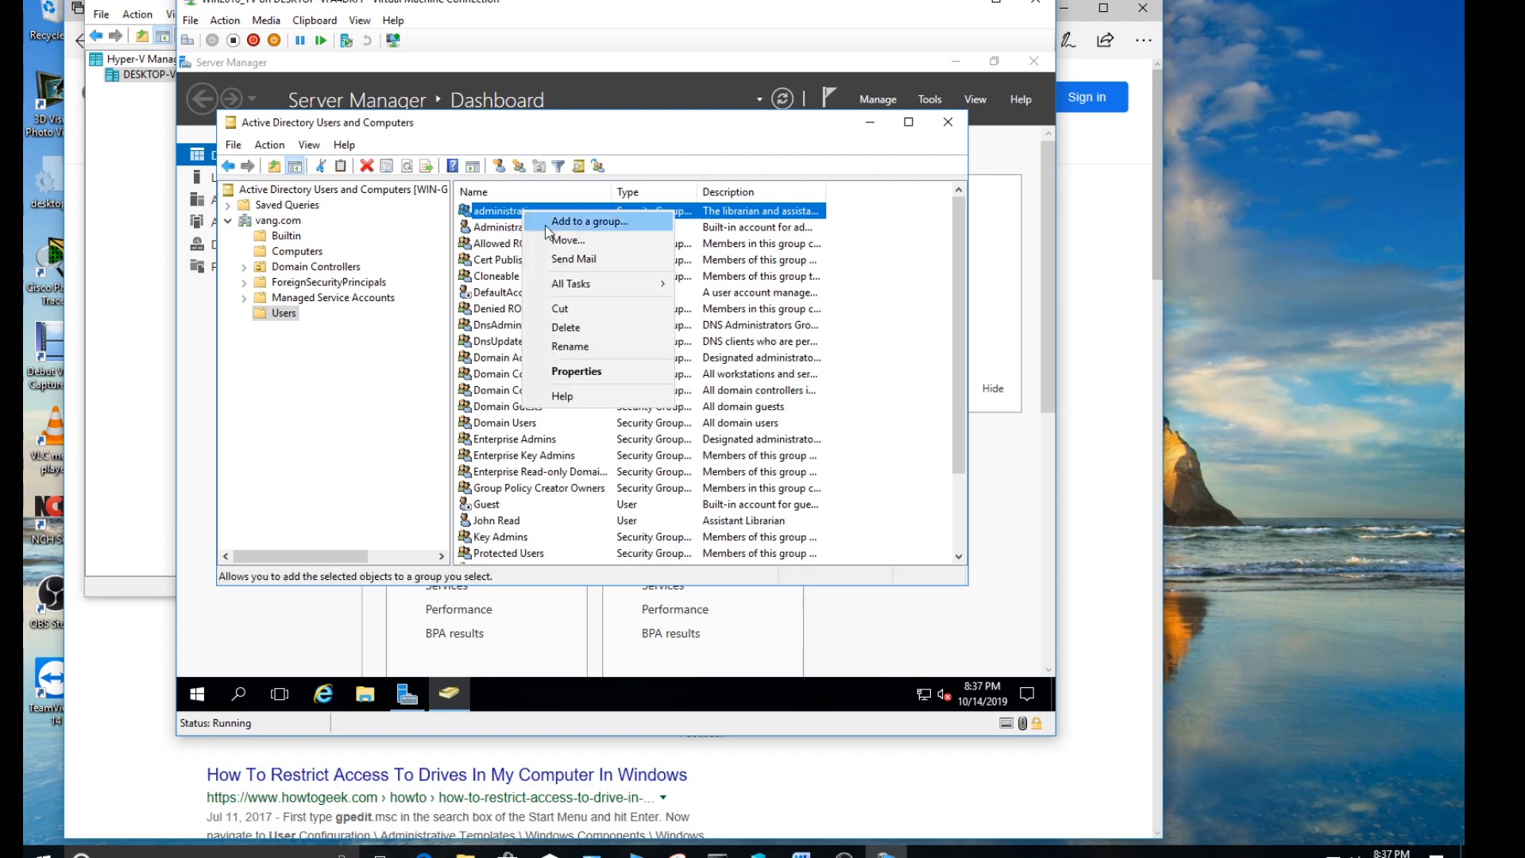
left_click(585, 371)
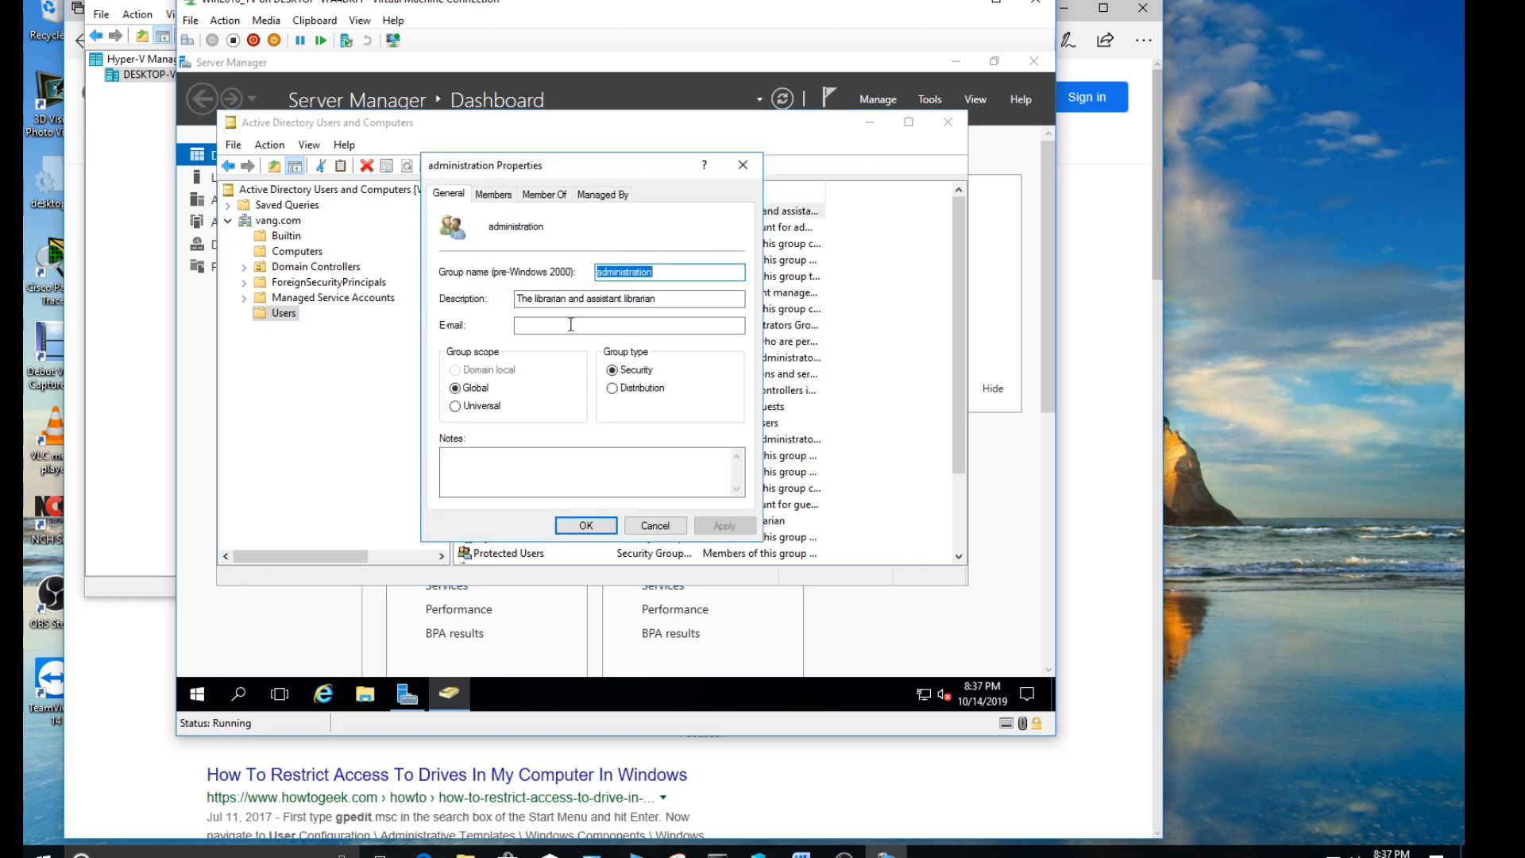
left_click(493, 195)
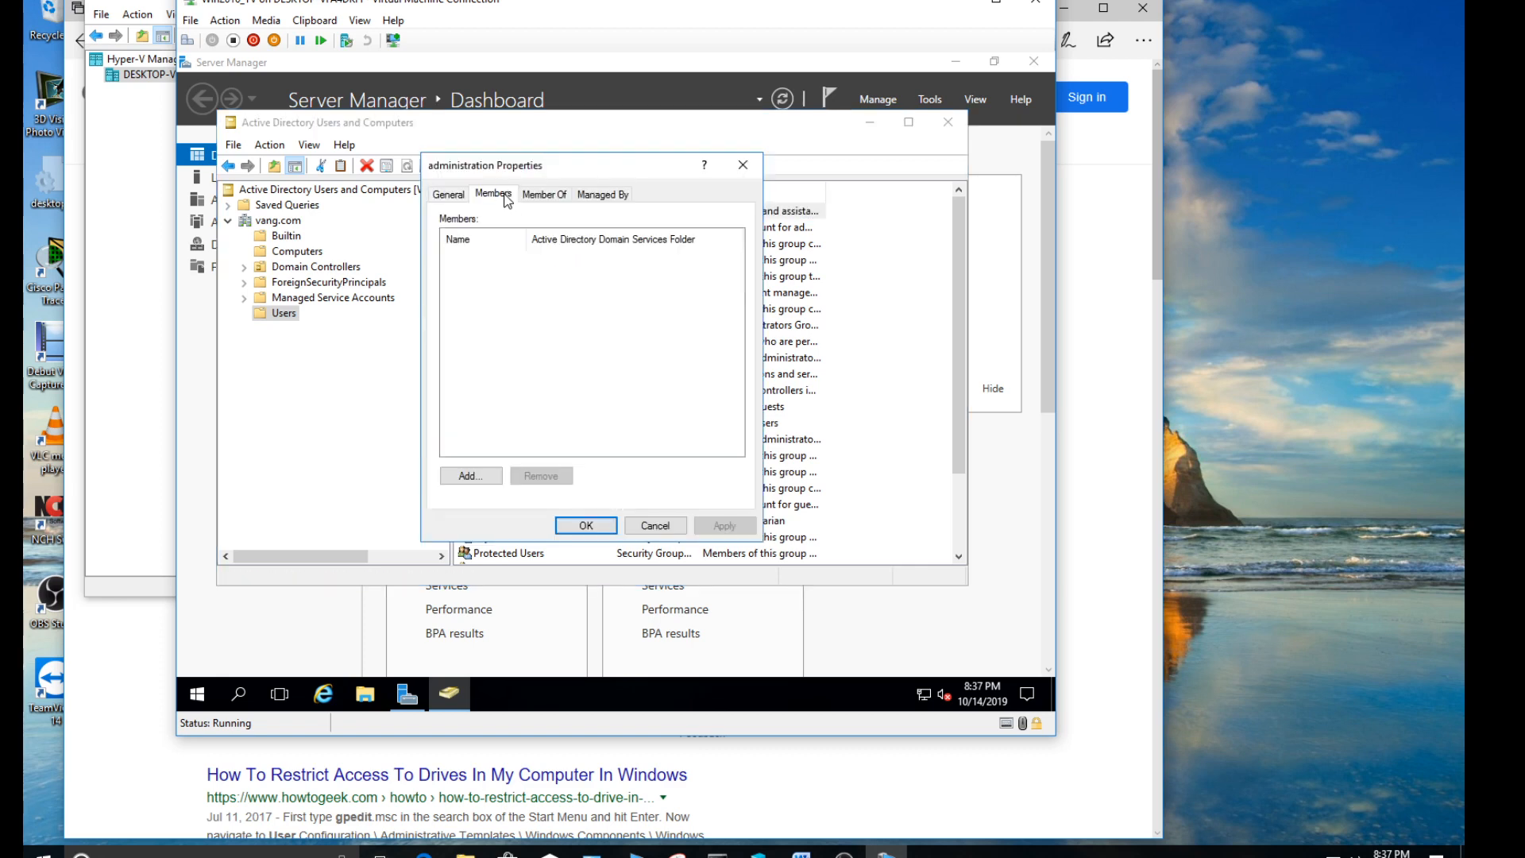
left_click(448, 194)
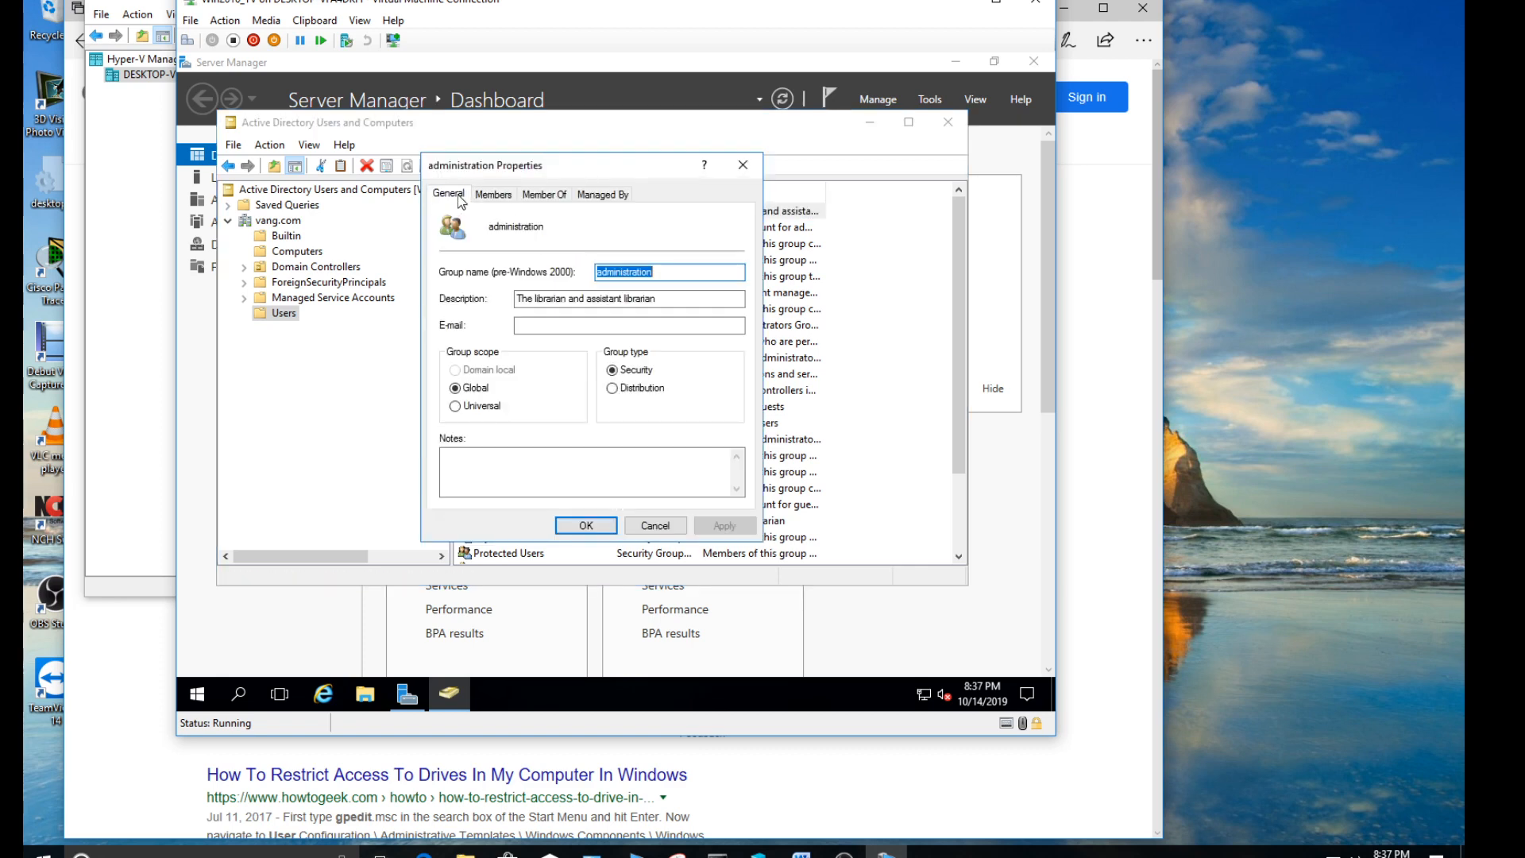
left_click(498, 197)
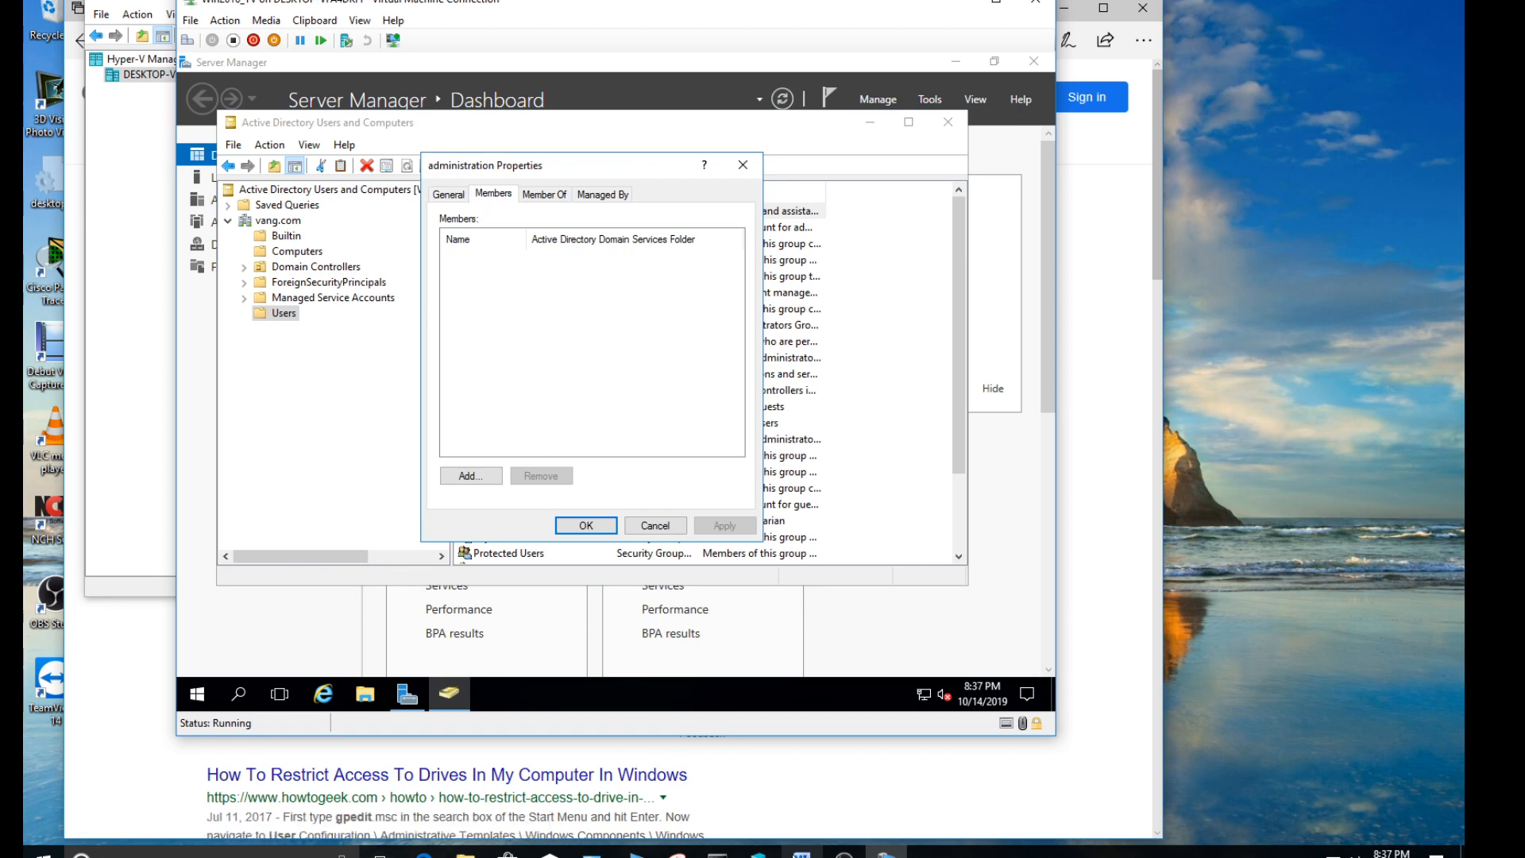
- Switch to the Group Policy Management document in Word and review the access required for the librarian and assistant librarian, then return to the group's properties
left_click(800, 851)
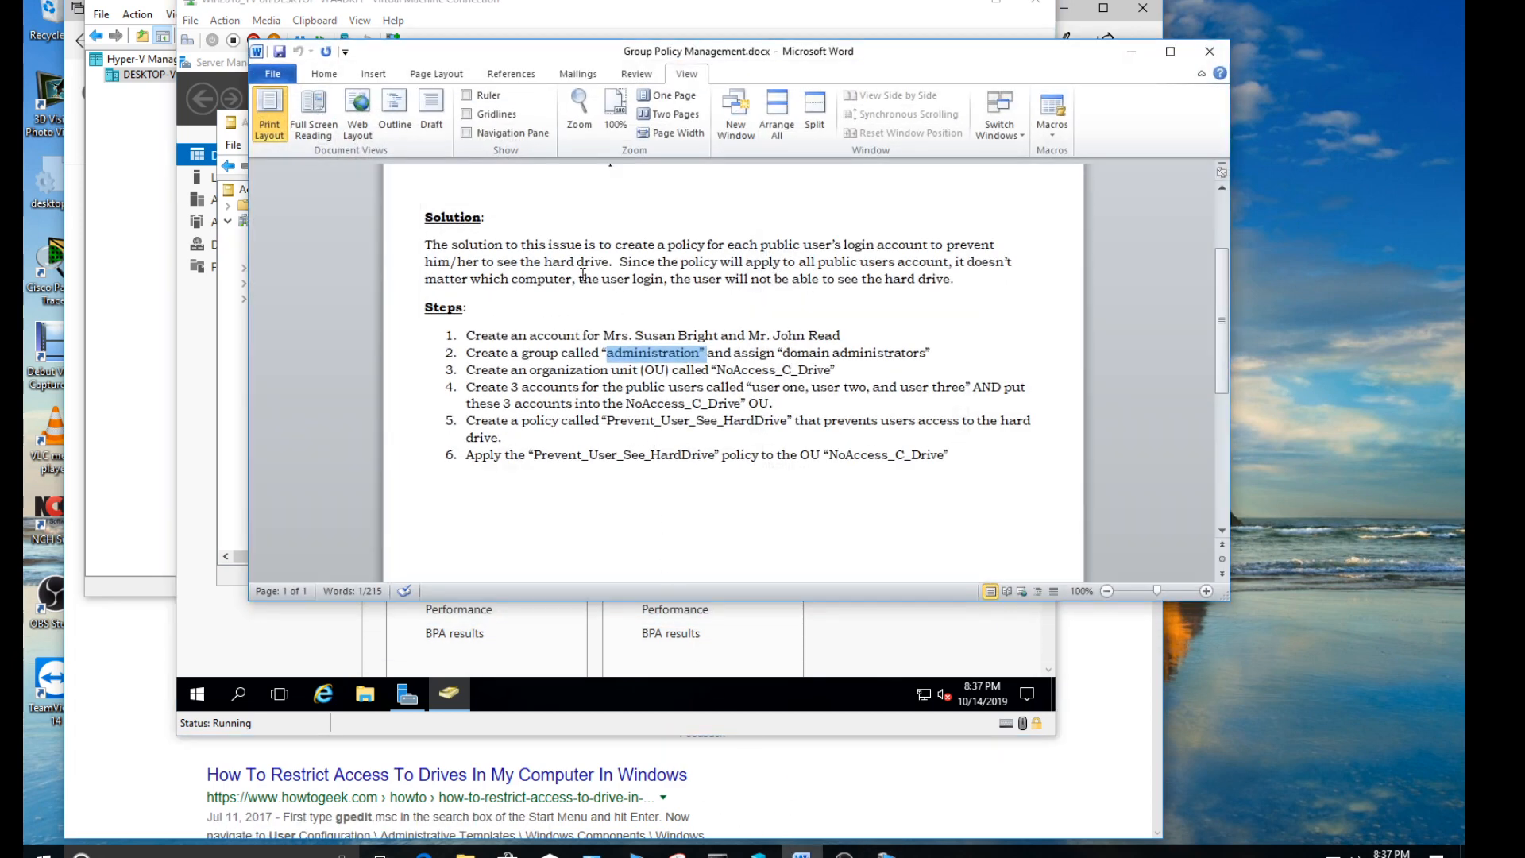
left_click(693, 280)
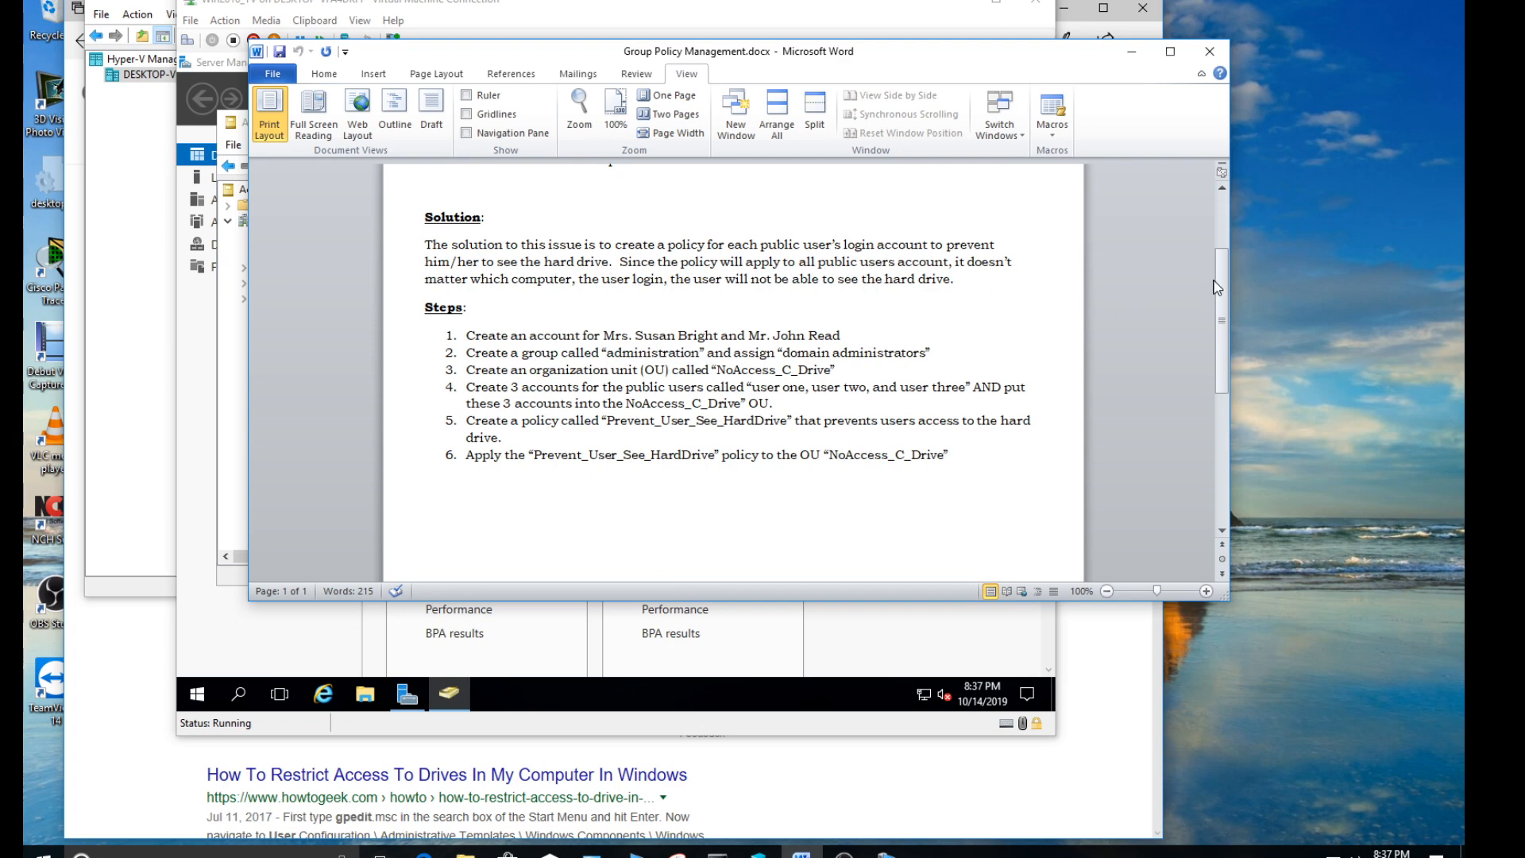
scroll(1224, 287, "up", 3)
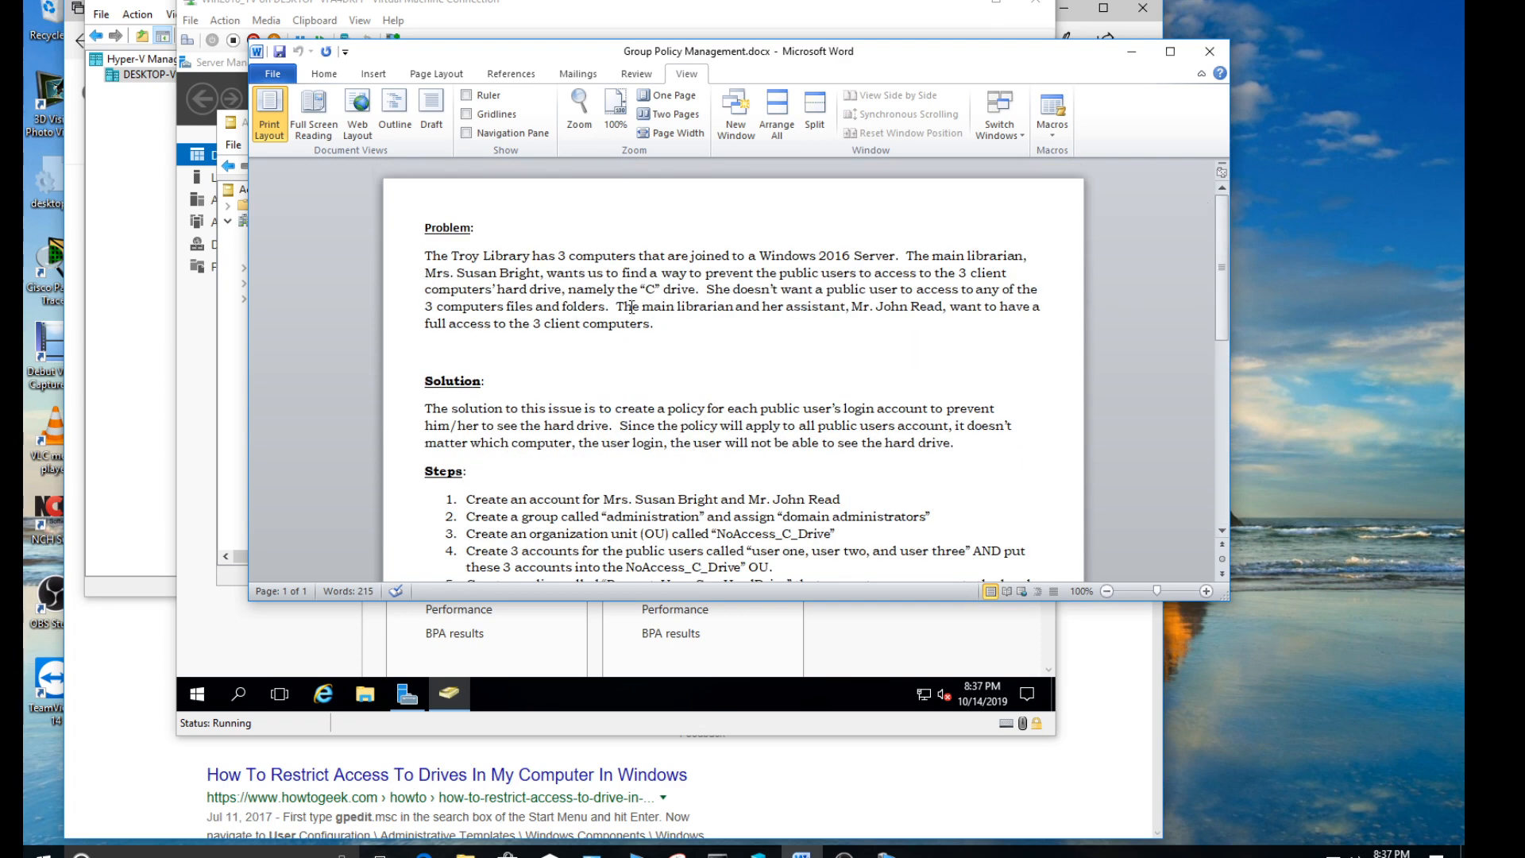
left_click_drag(617, 306, 662, 329)
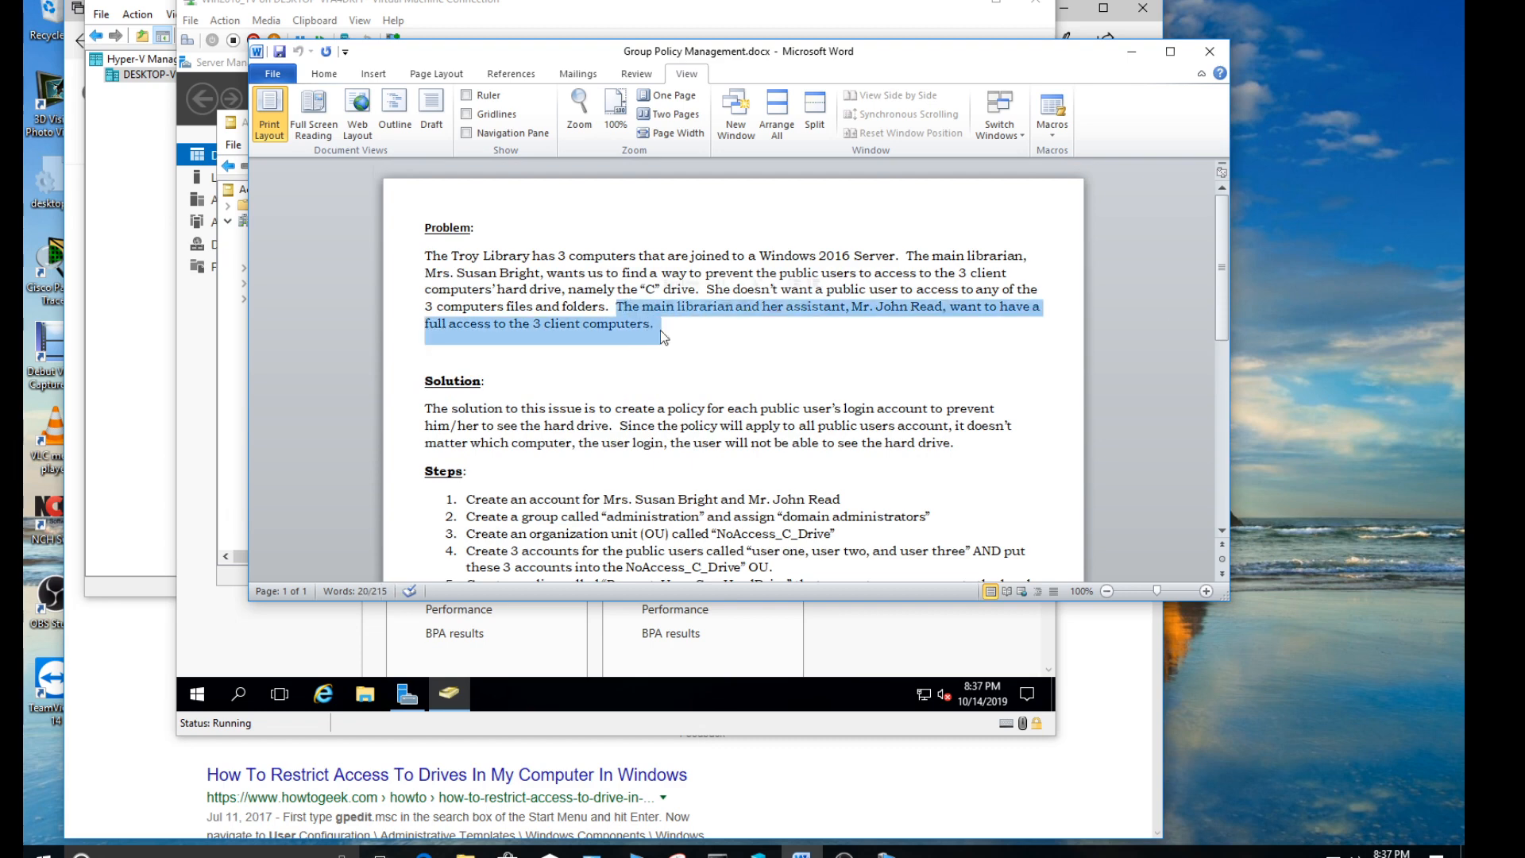
left_click(812, 344)
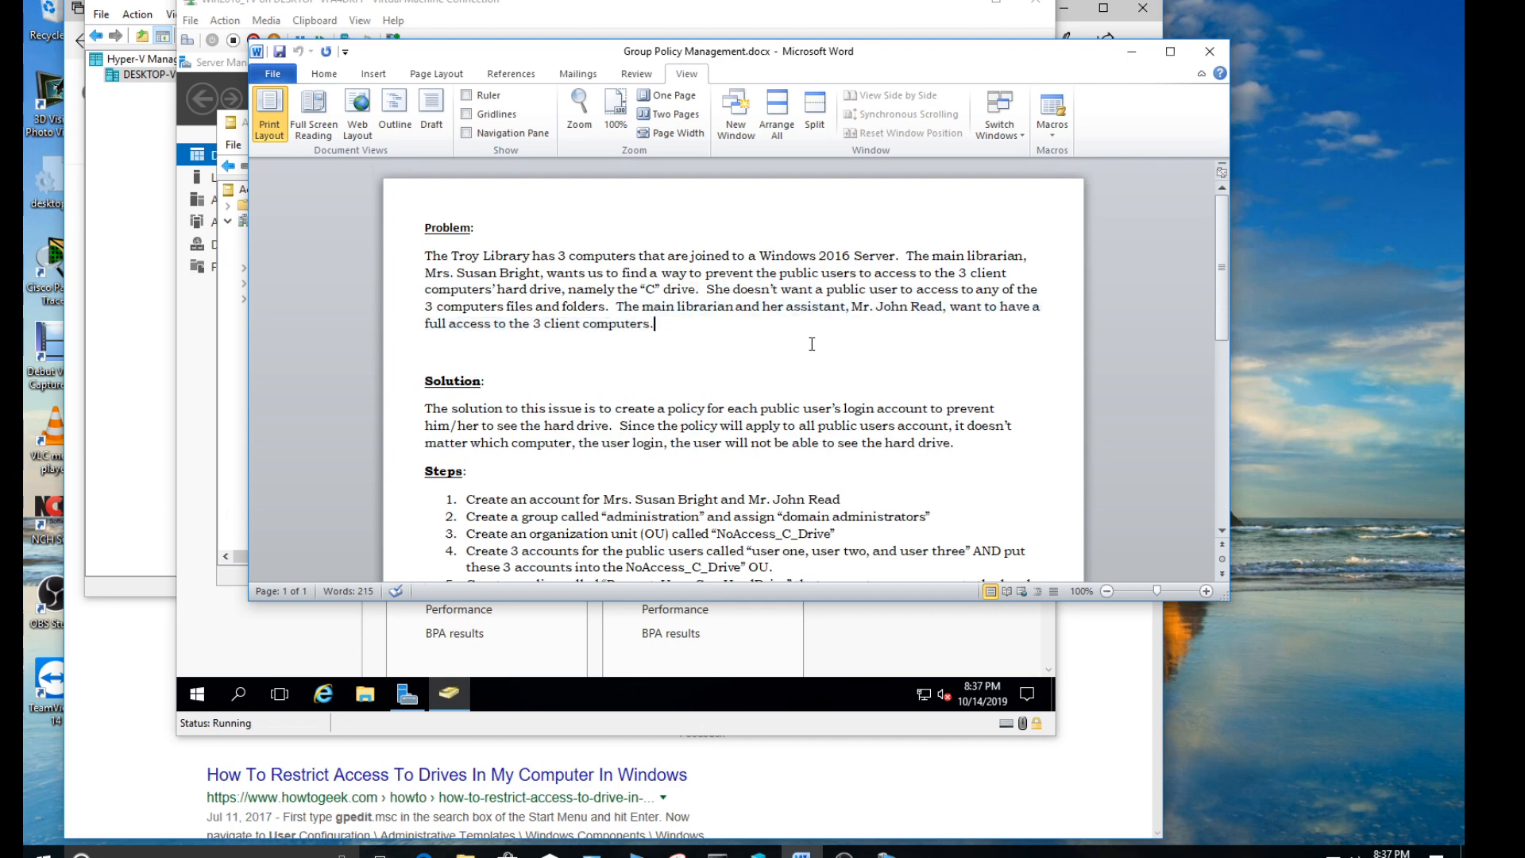
left_click(1132, 50)
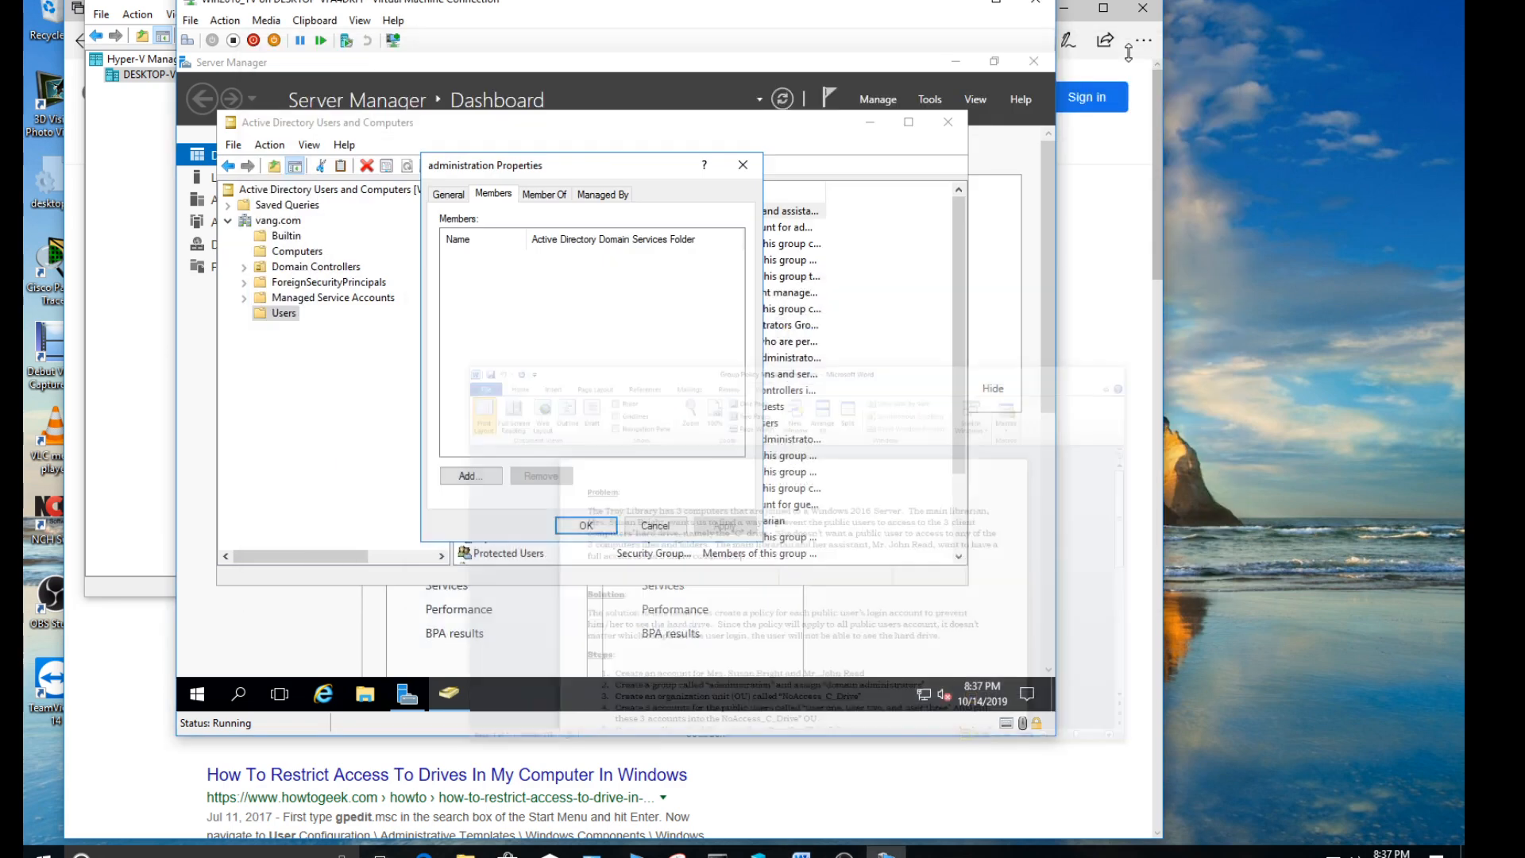
- Make the administration group a member of the built-in Administrators group
left_click(550, 196)
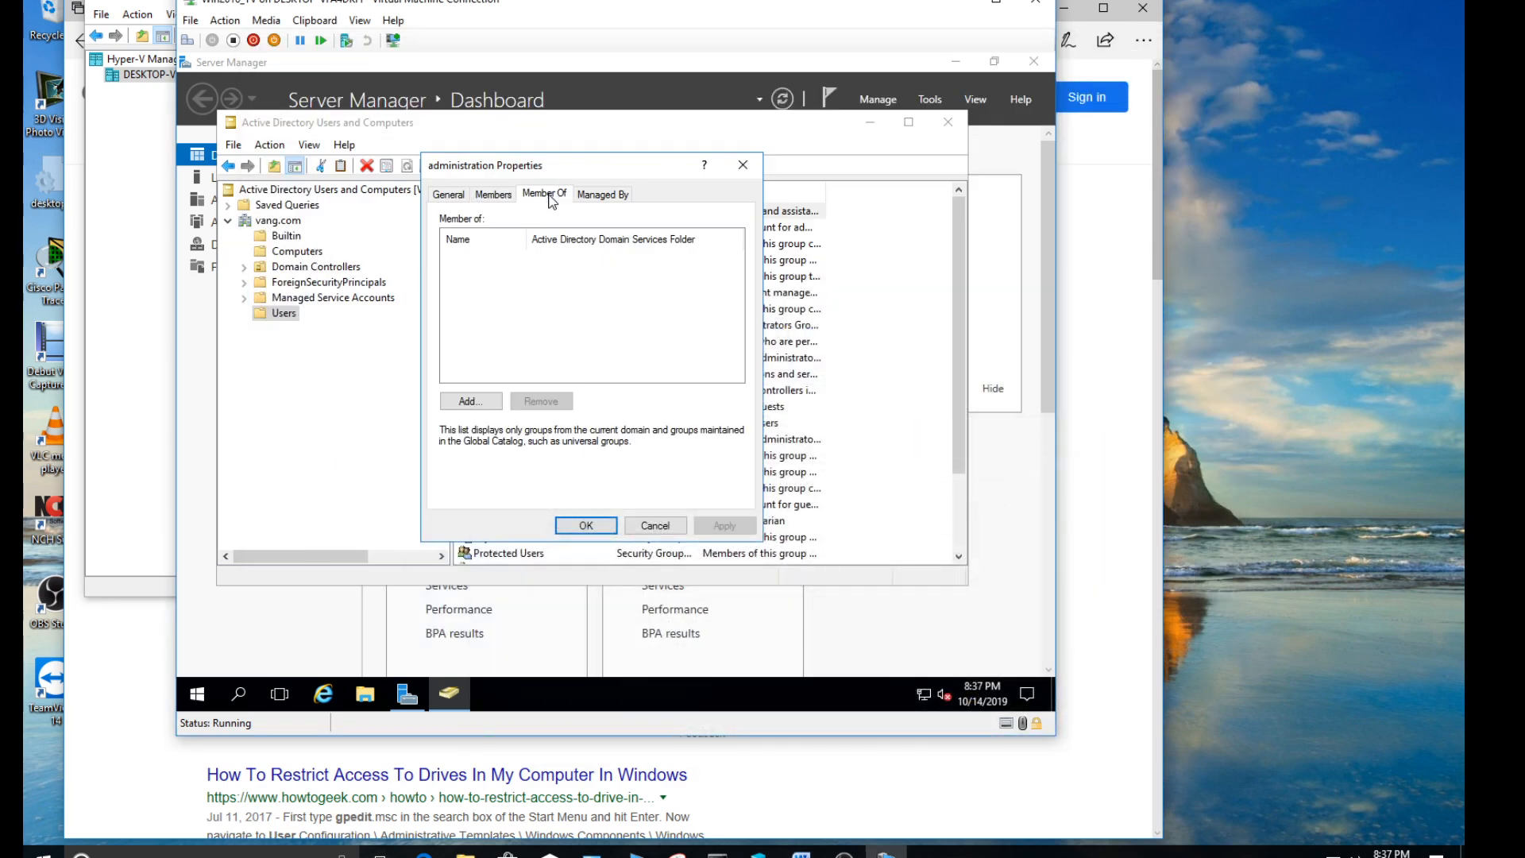
left_click(470, 401)
type("administrators")
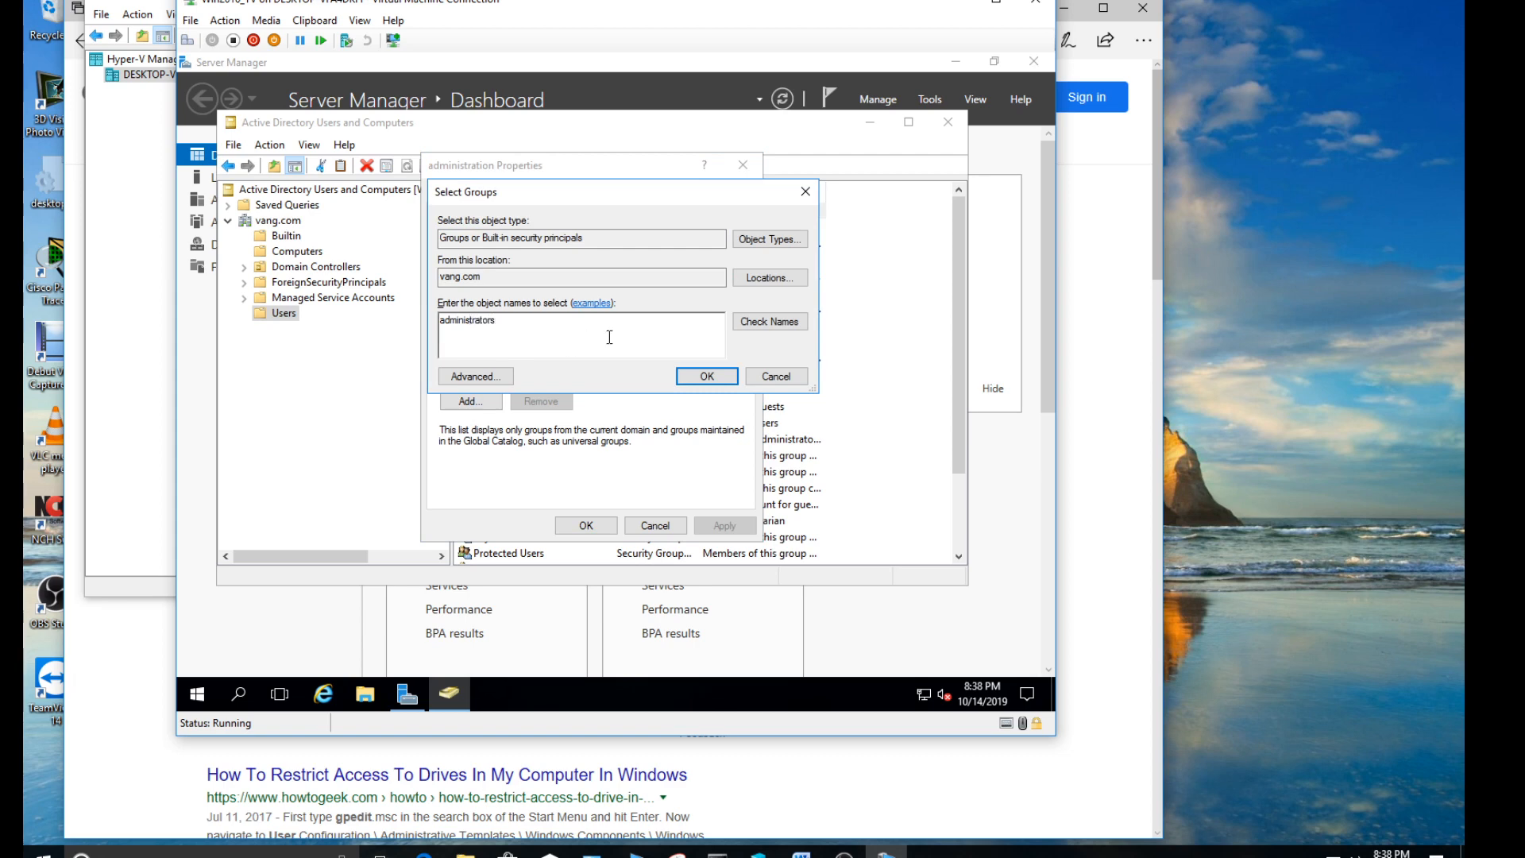
left_click(791, 328)
left_click(699, 375)
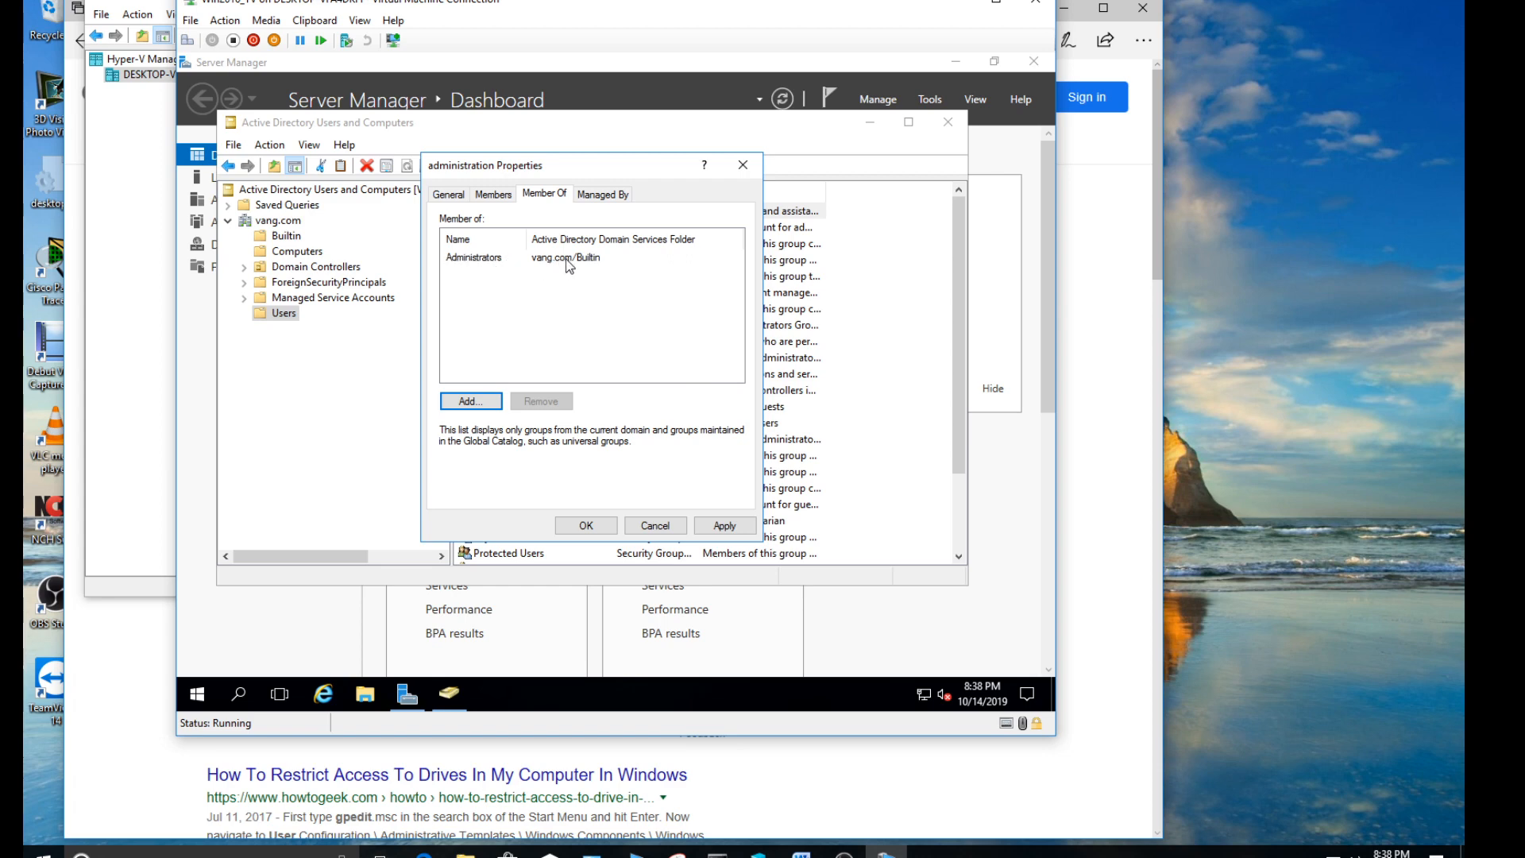
- Add the librarian's user account as a member of the administration group
left_click(491, 195)
left_click(471, 475)
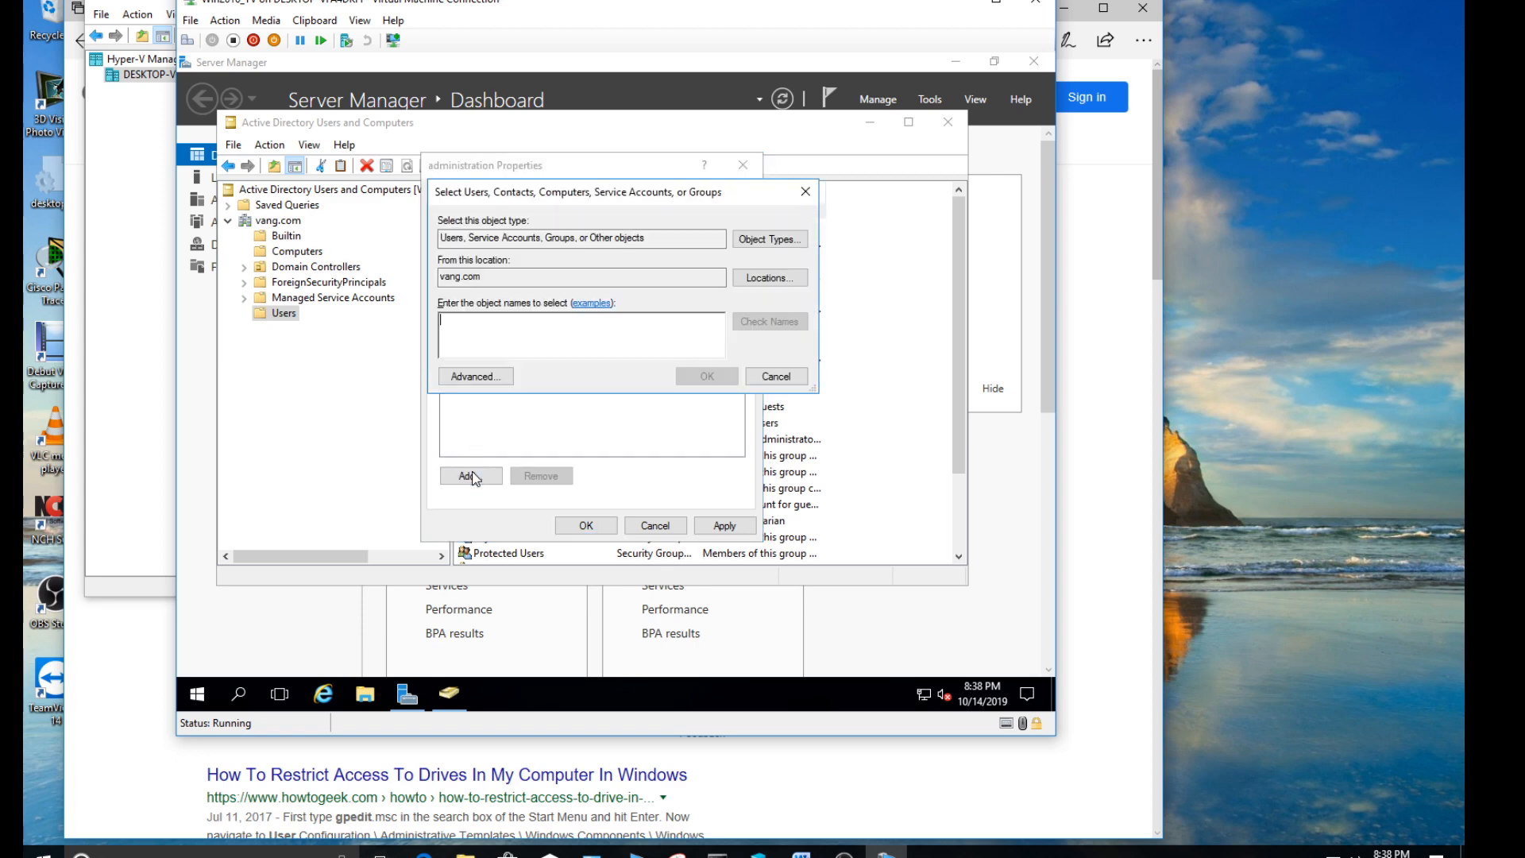
type("Sus")
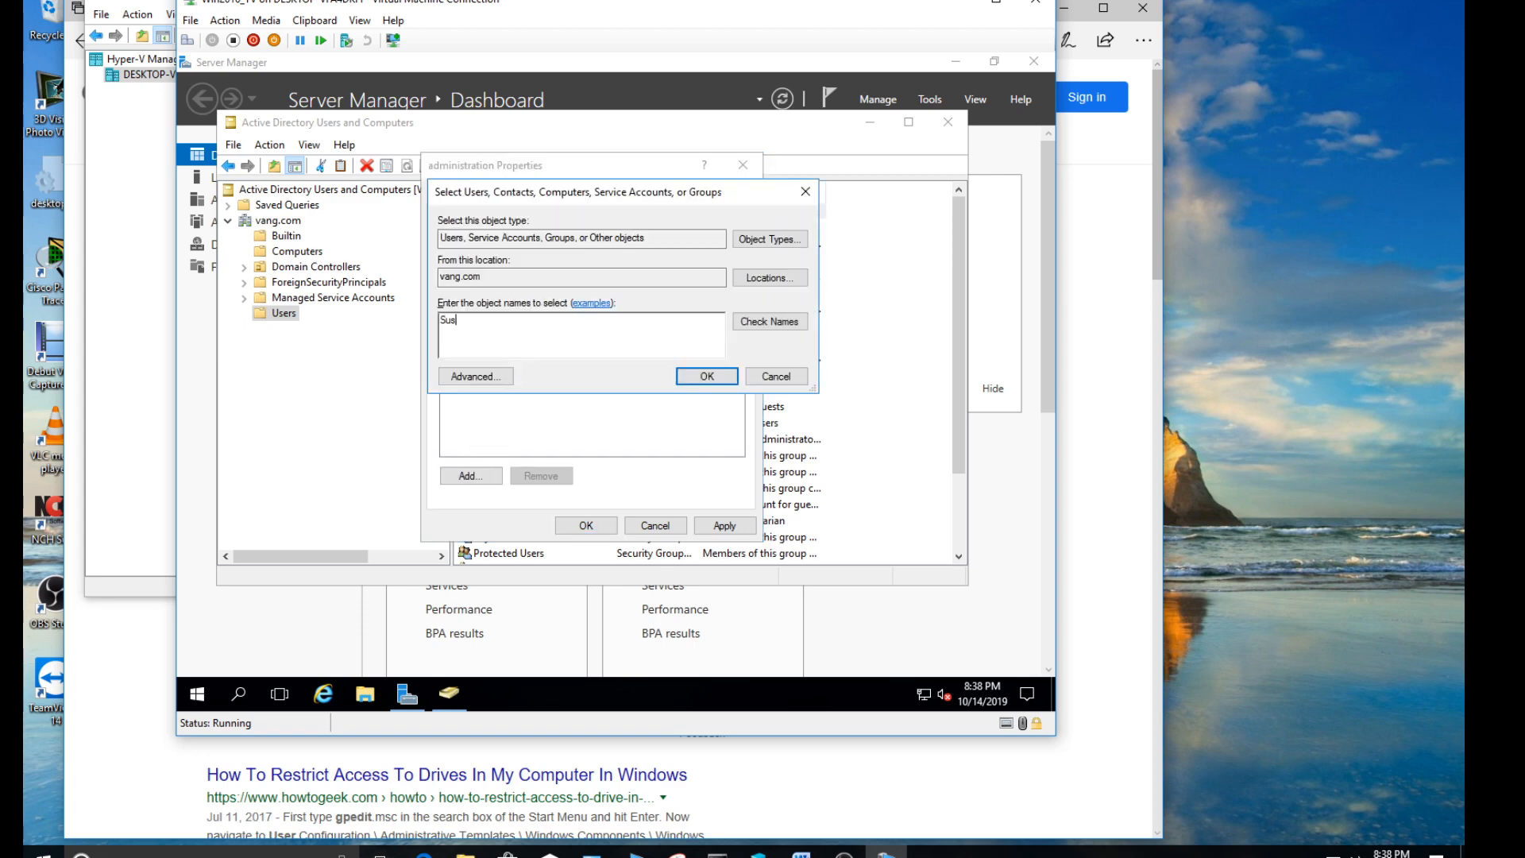
type("an")
left_click(768, 321)
left_click(706, 376)
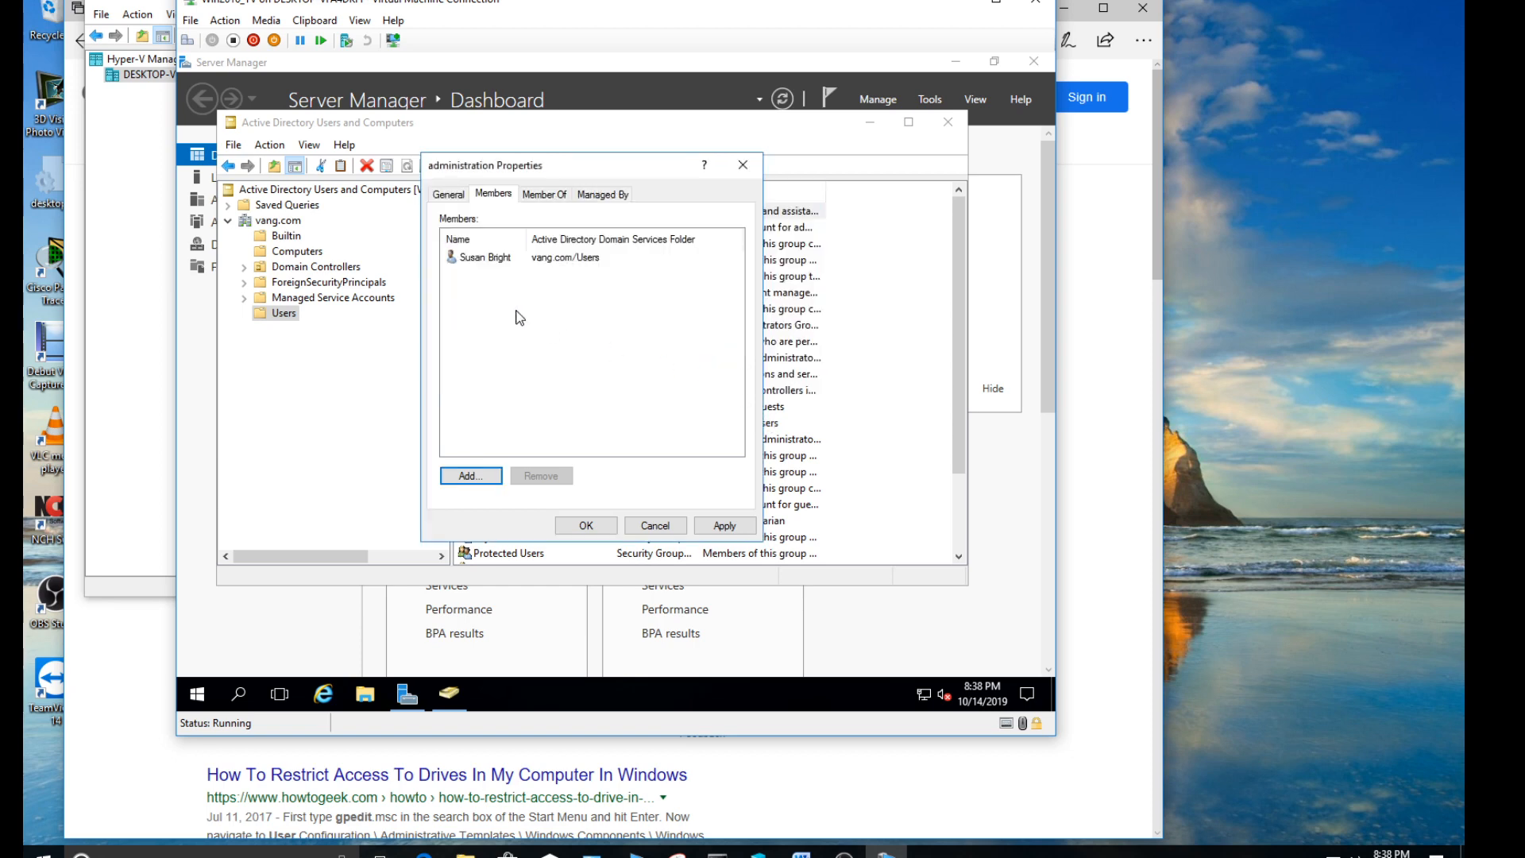
- Add the assistant librarian's user account to the administration group, check its parent group membership, and save the properties
left_click(471, 476)
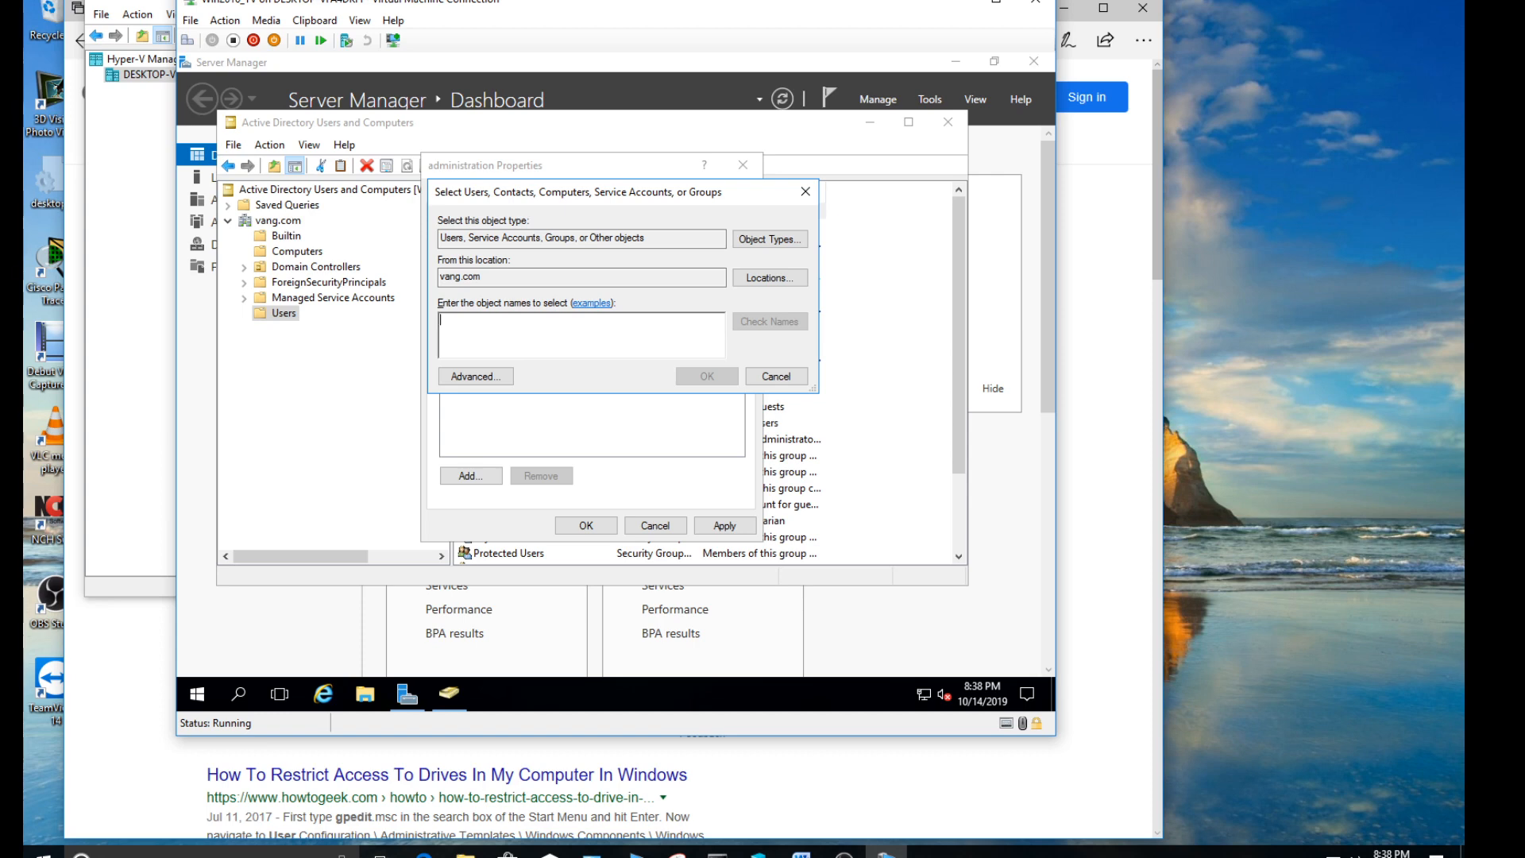
type("John")
key("Return")
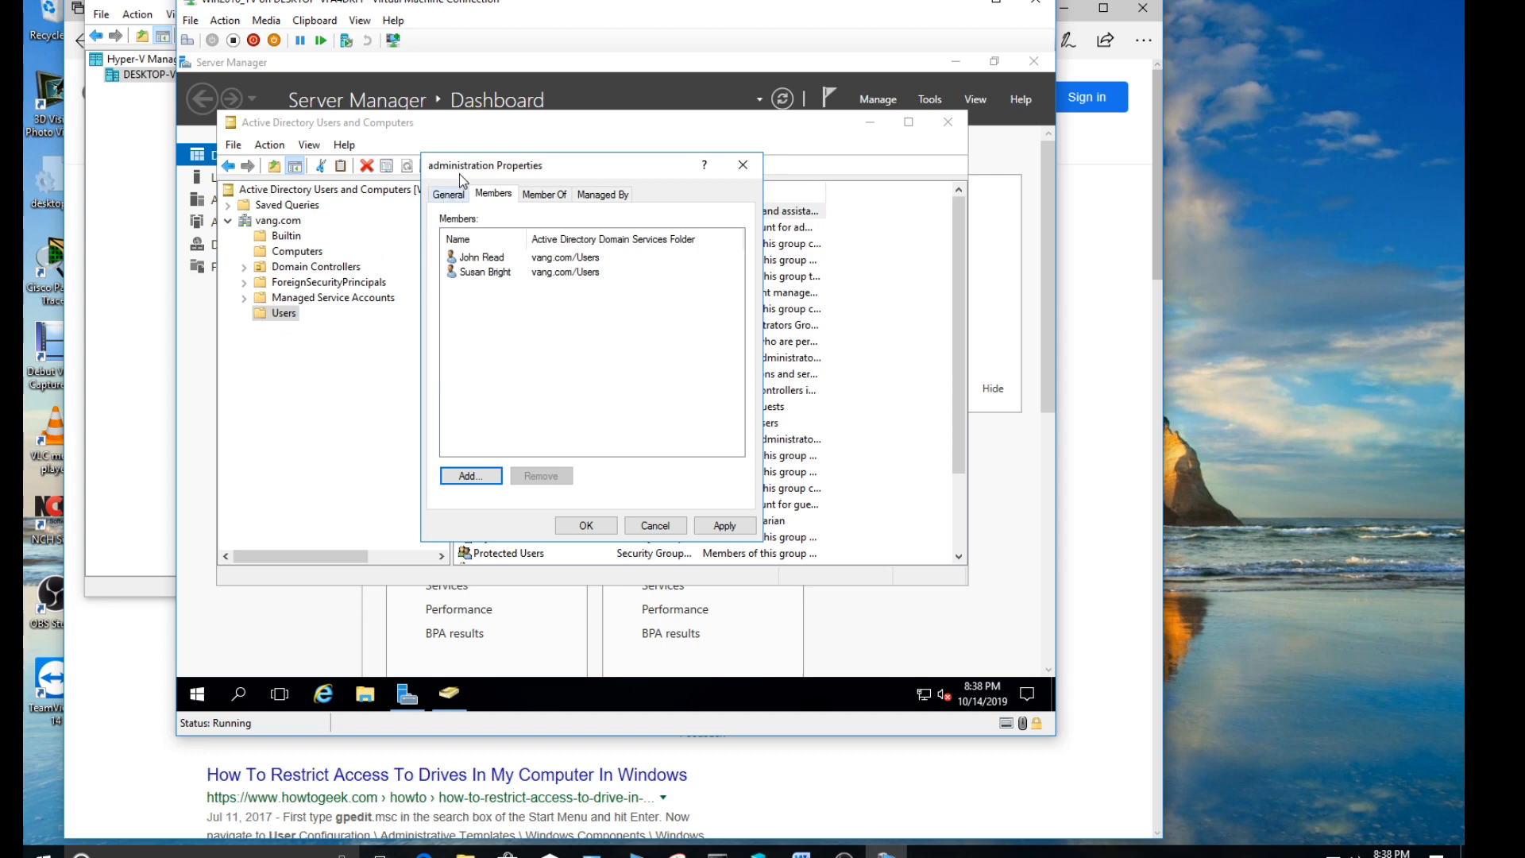
left_click(556, 197)
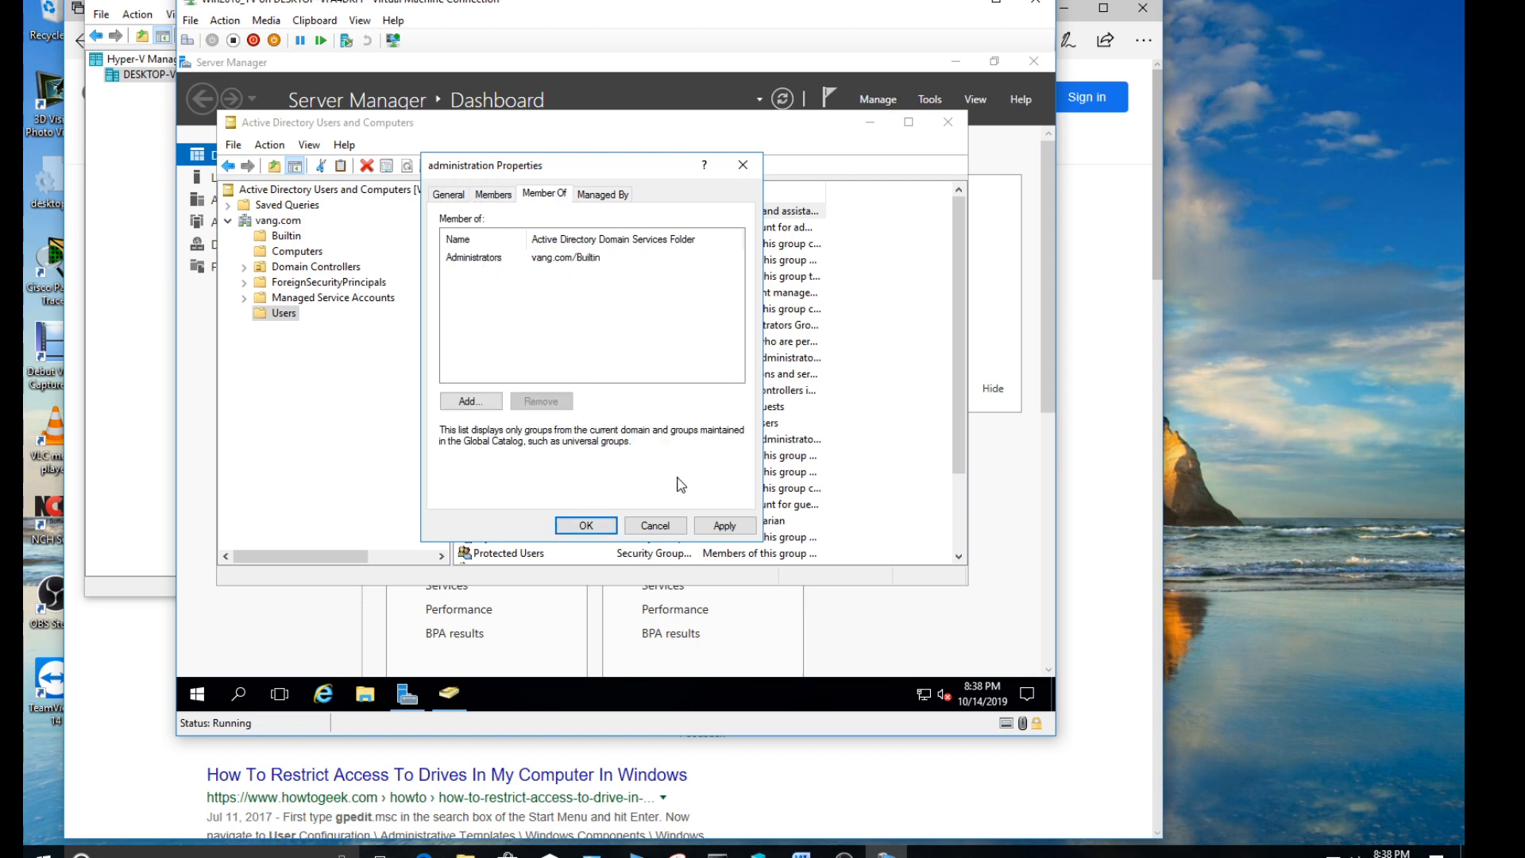
left_click(725, 525)
left_click(588, 525)
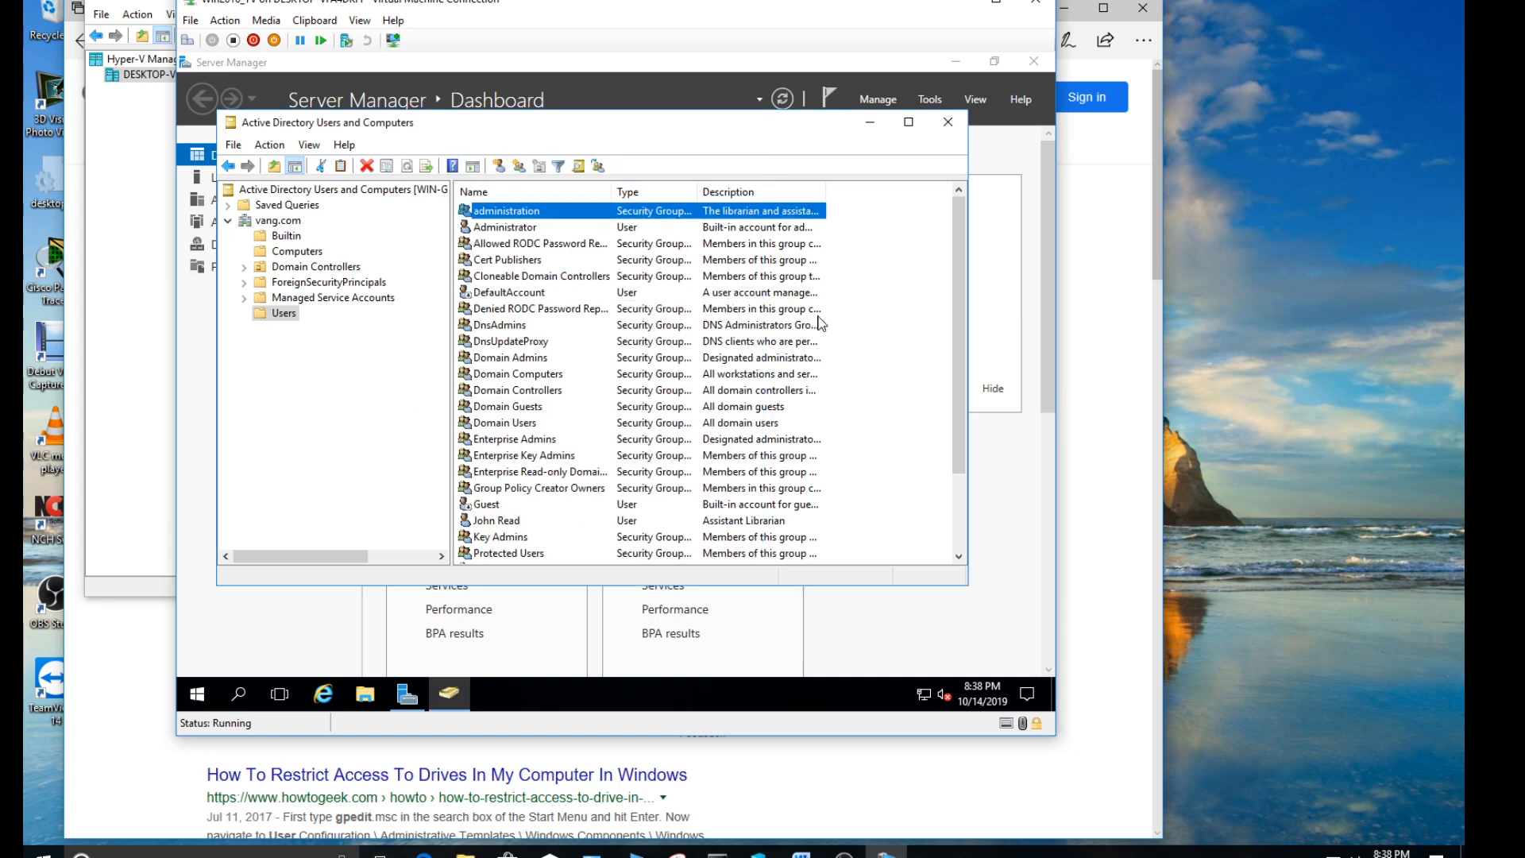
- Create an organizational unit named "NoAccess_C_Drive" in the vang.com domain, keeping protection from accidental deletion enabled
left_click_drag(955, 275, 955, 341)
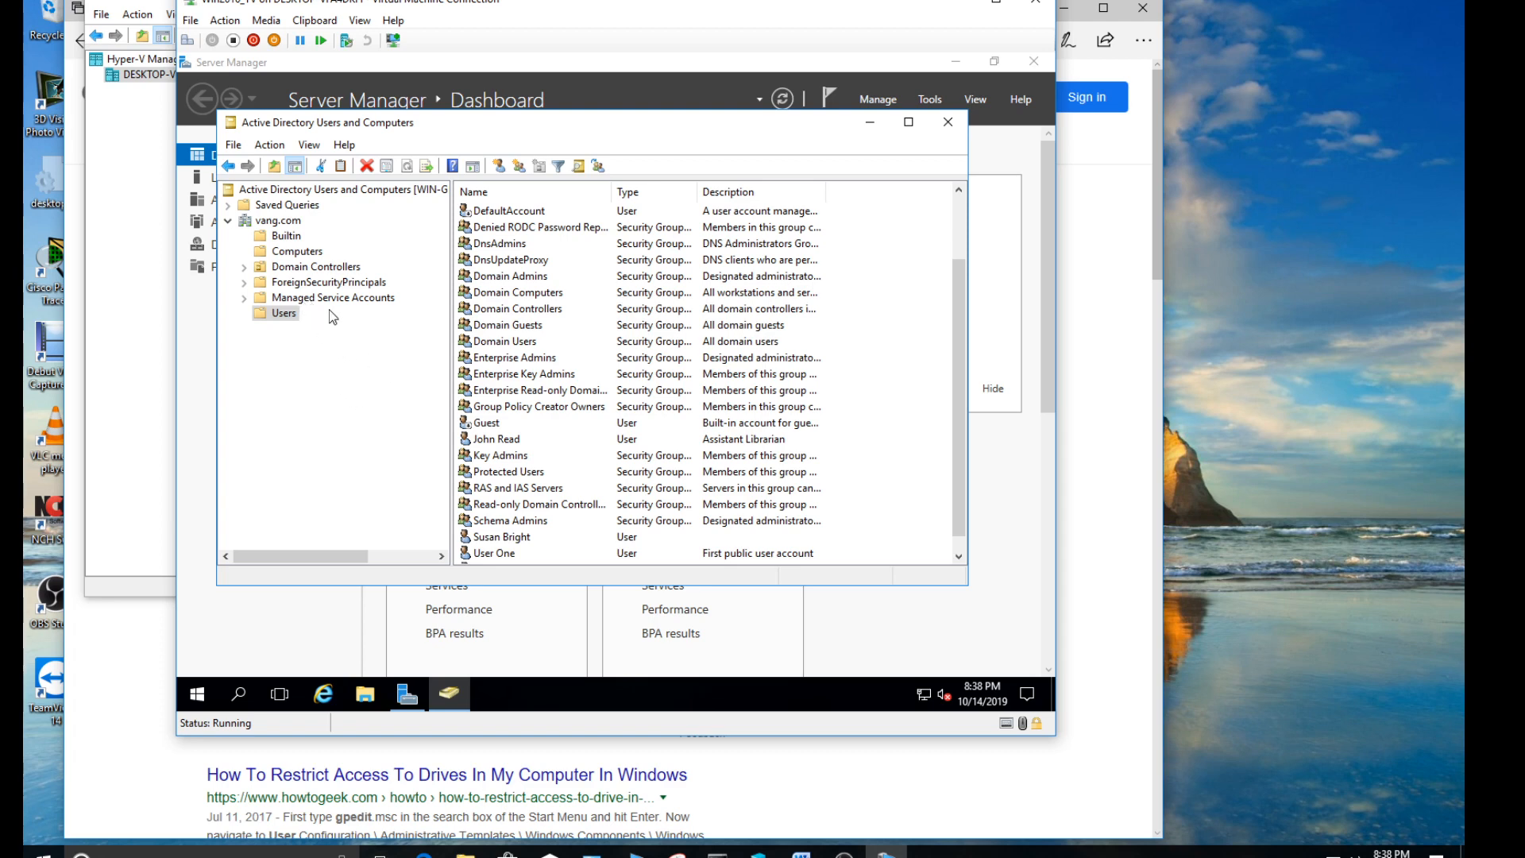
left_click(278, 223)
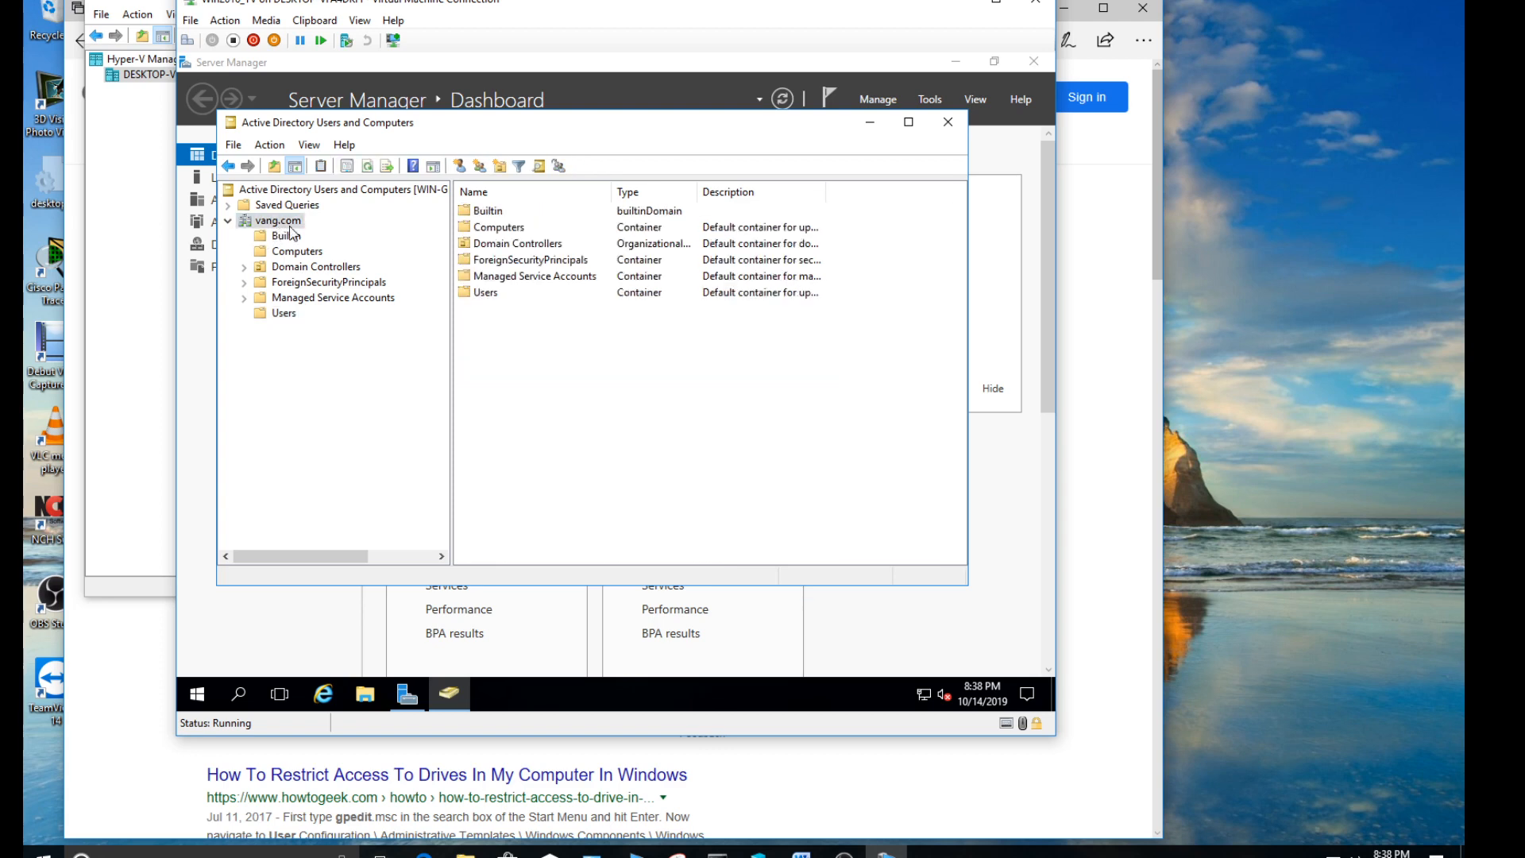
right_click(271, 227)
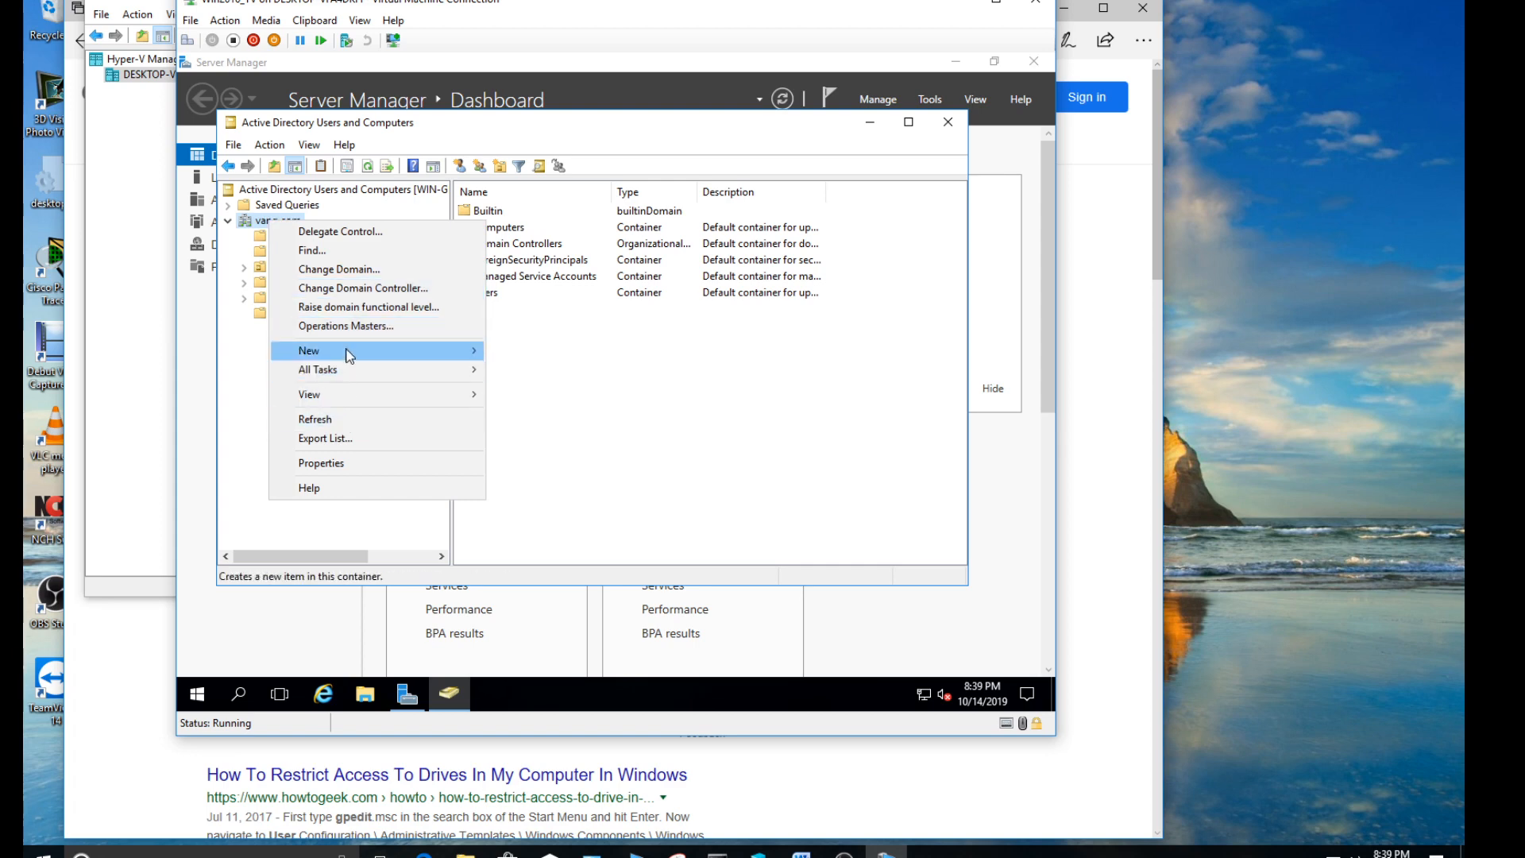
mouse_move(350, 355)
left_click(564, 483)
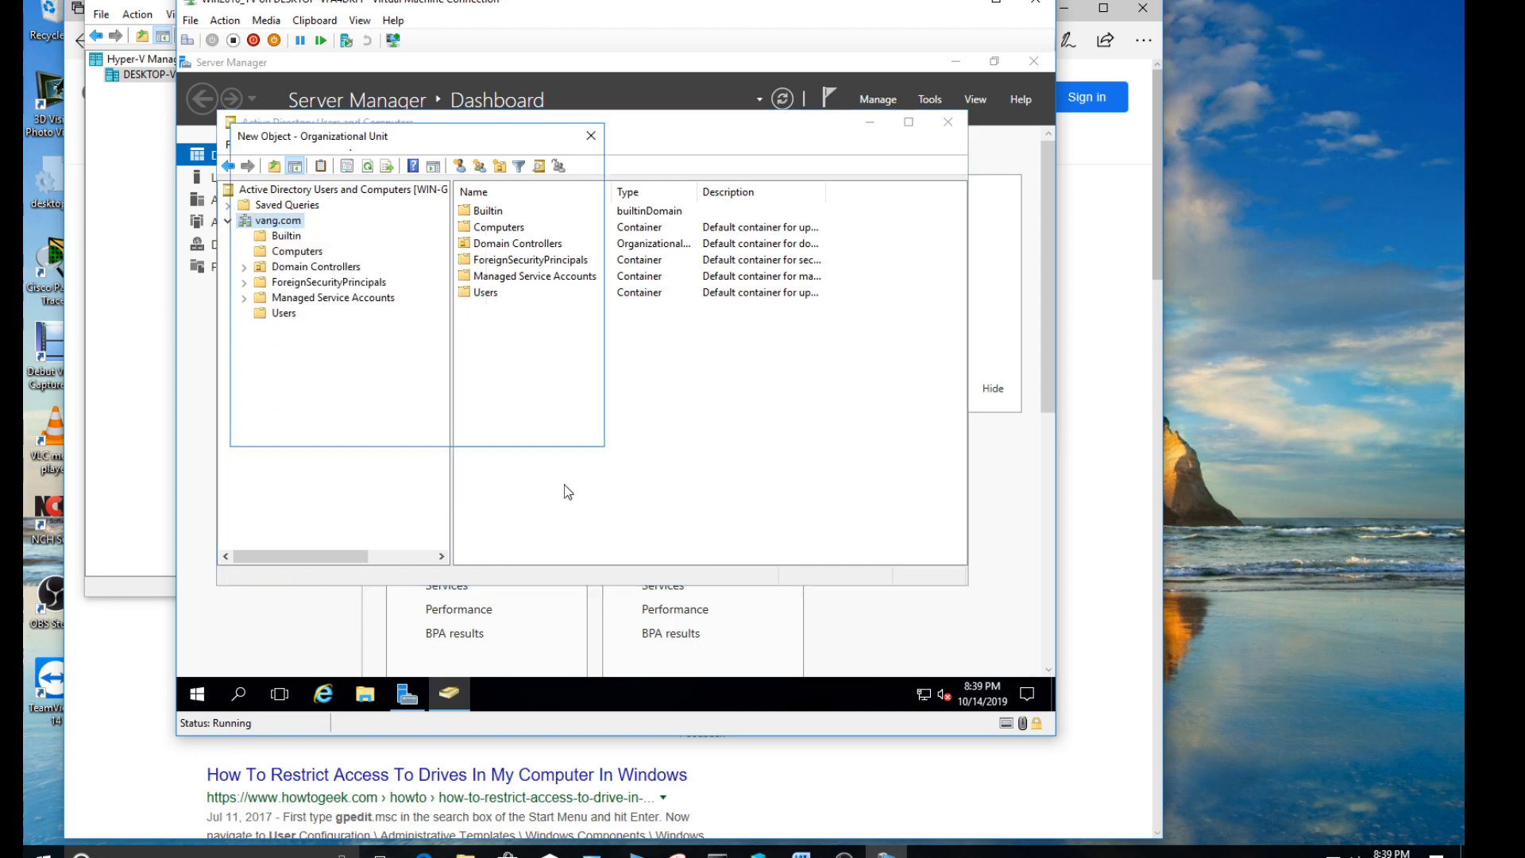
type("NoAccess_C_Drive")
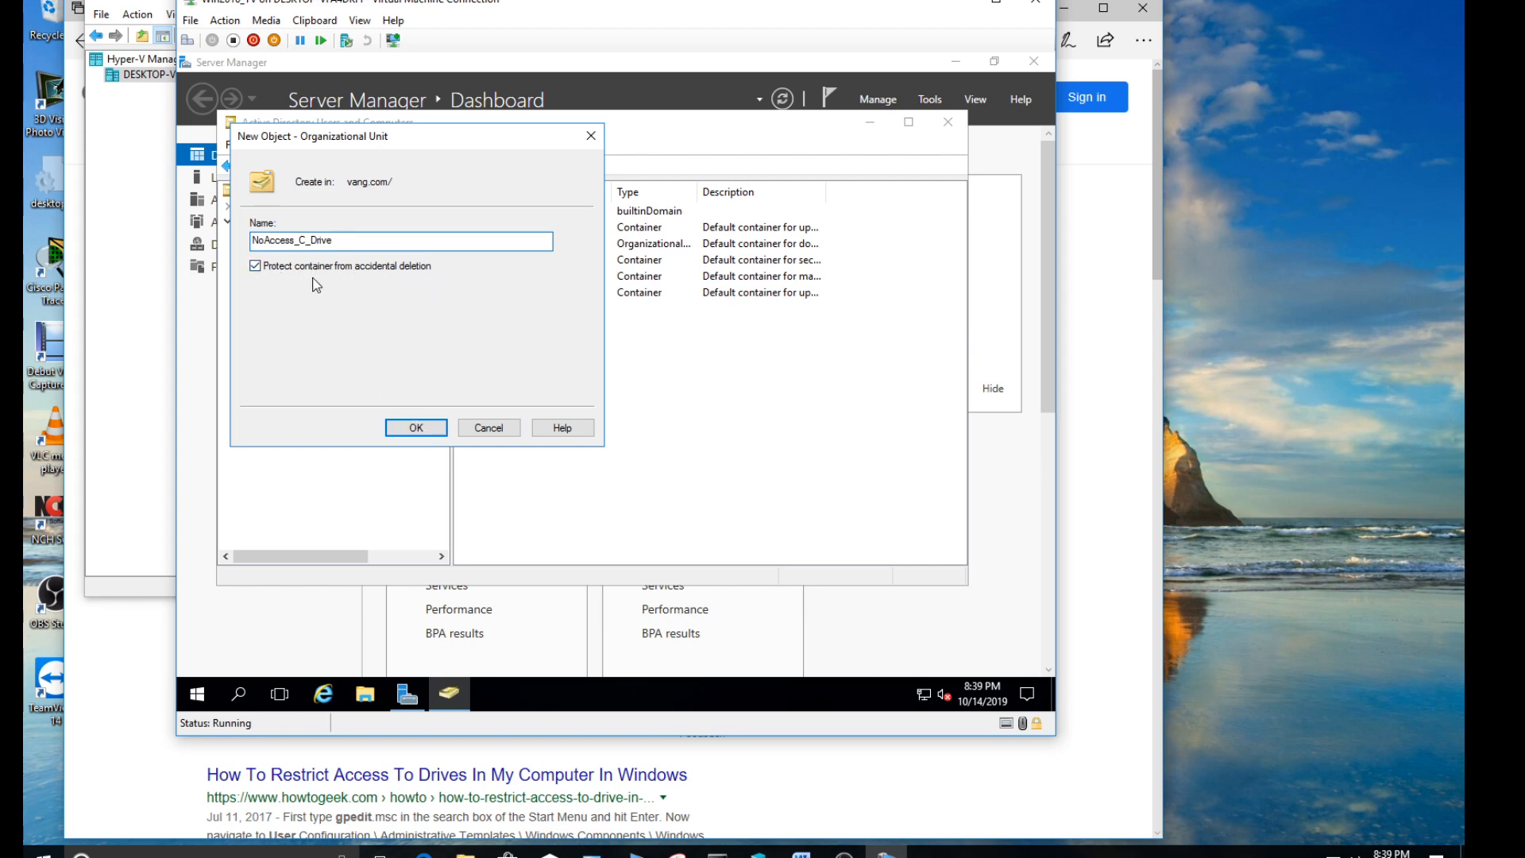
left_click(414, 430)
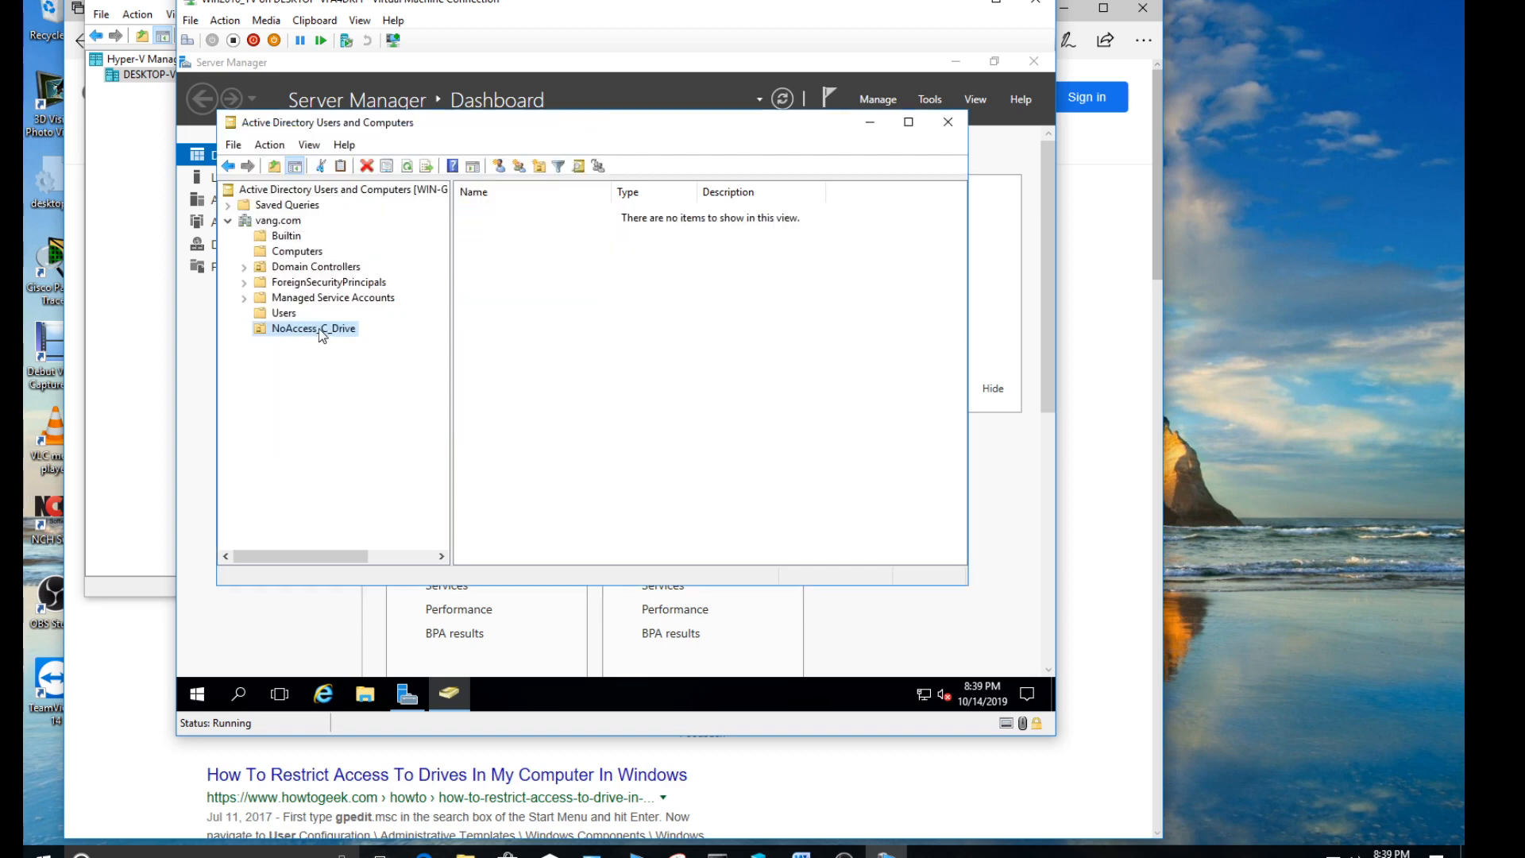
- Try to delete the NoAccess_C_Drive organizational unit to test its accidental-deletion protection
right_click(317, 327)
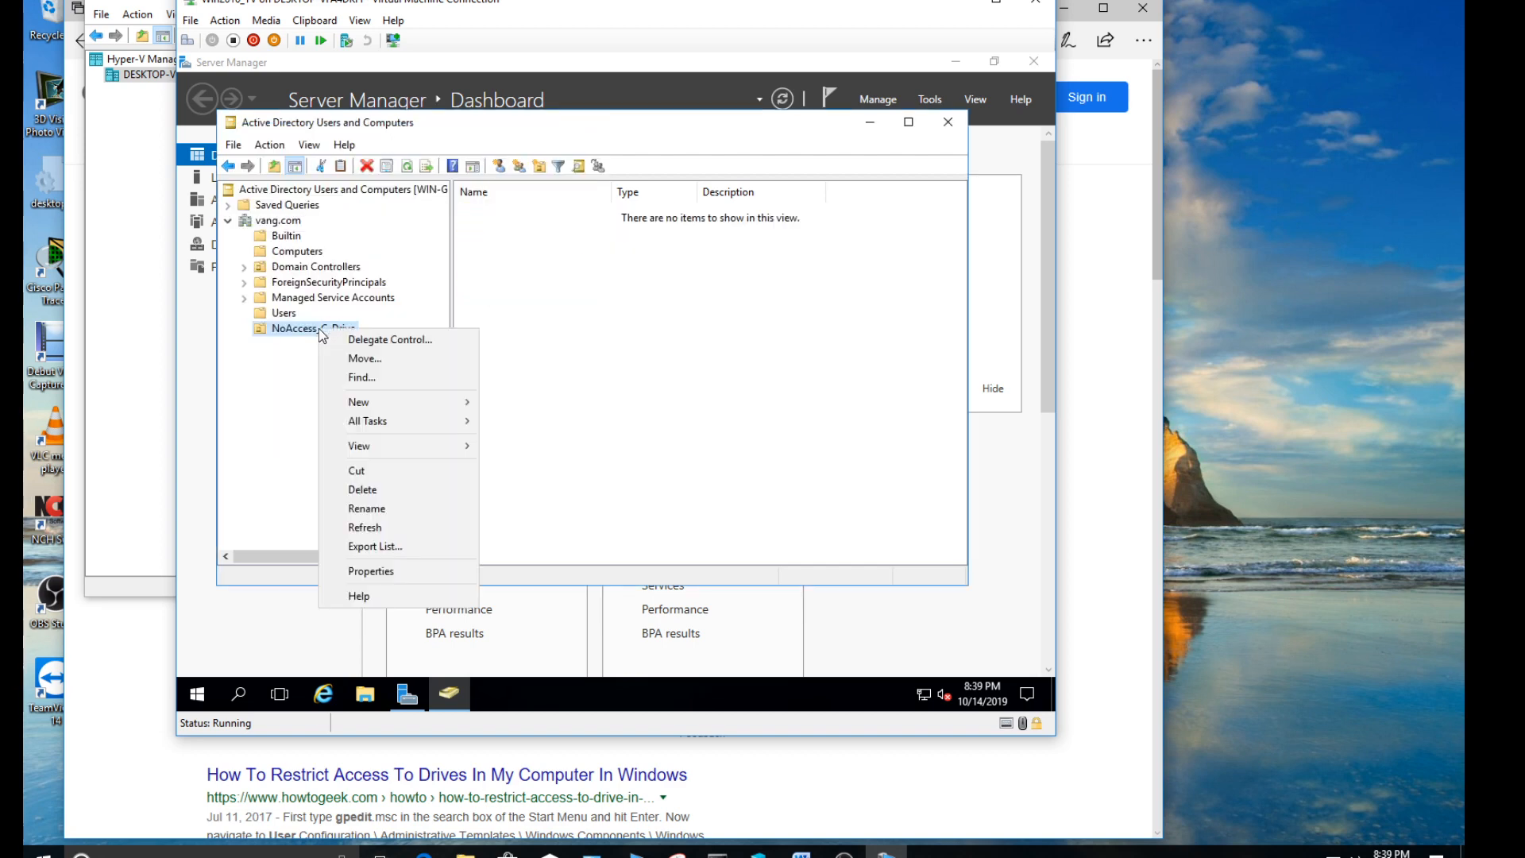
left_click(389, 493)
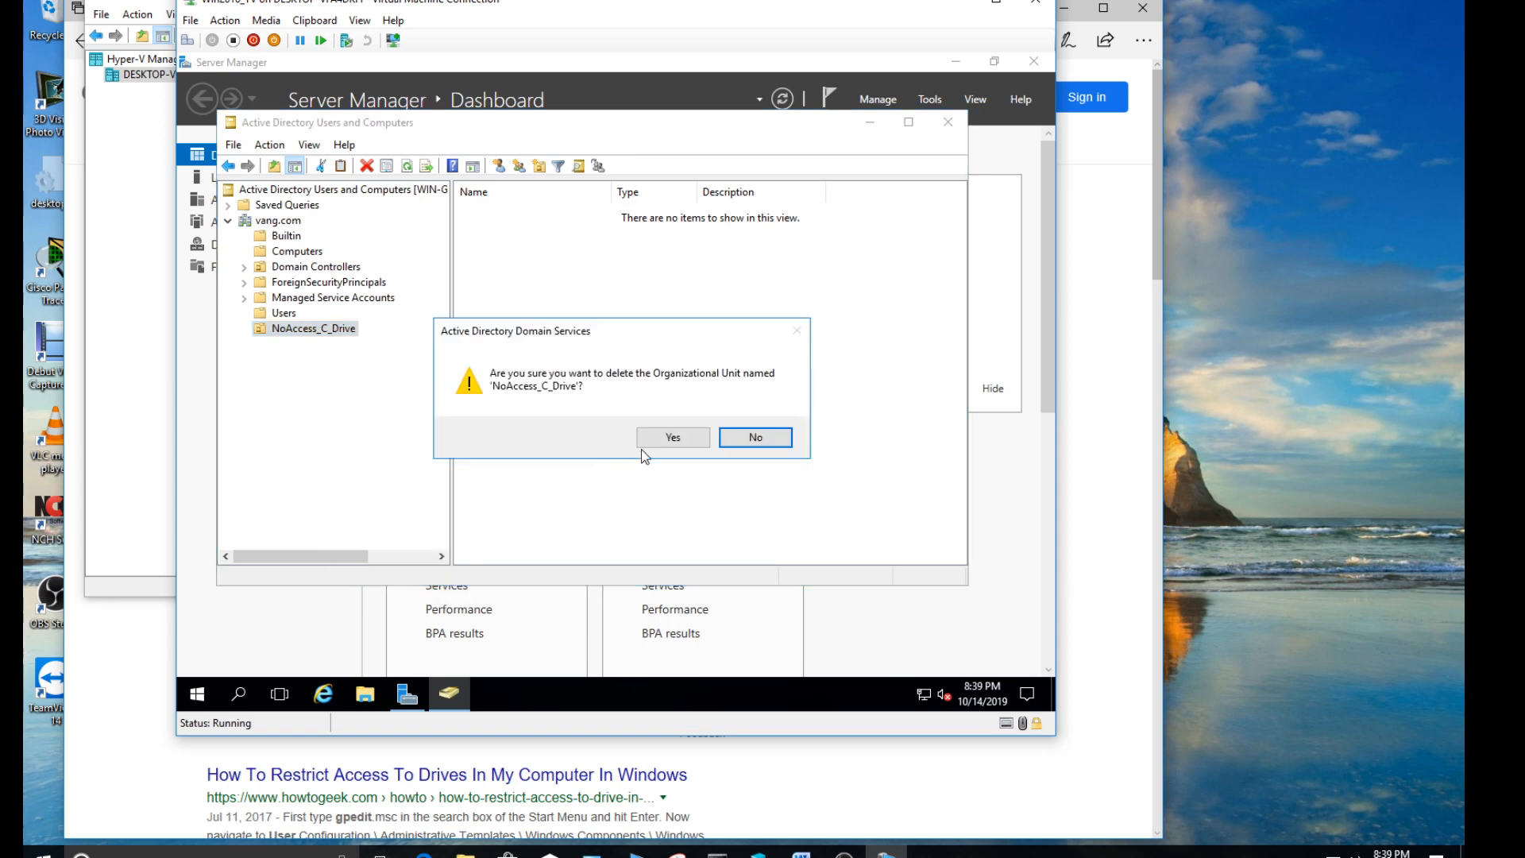
left_click(674, 437)
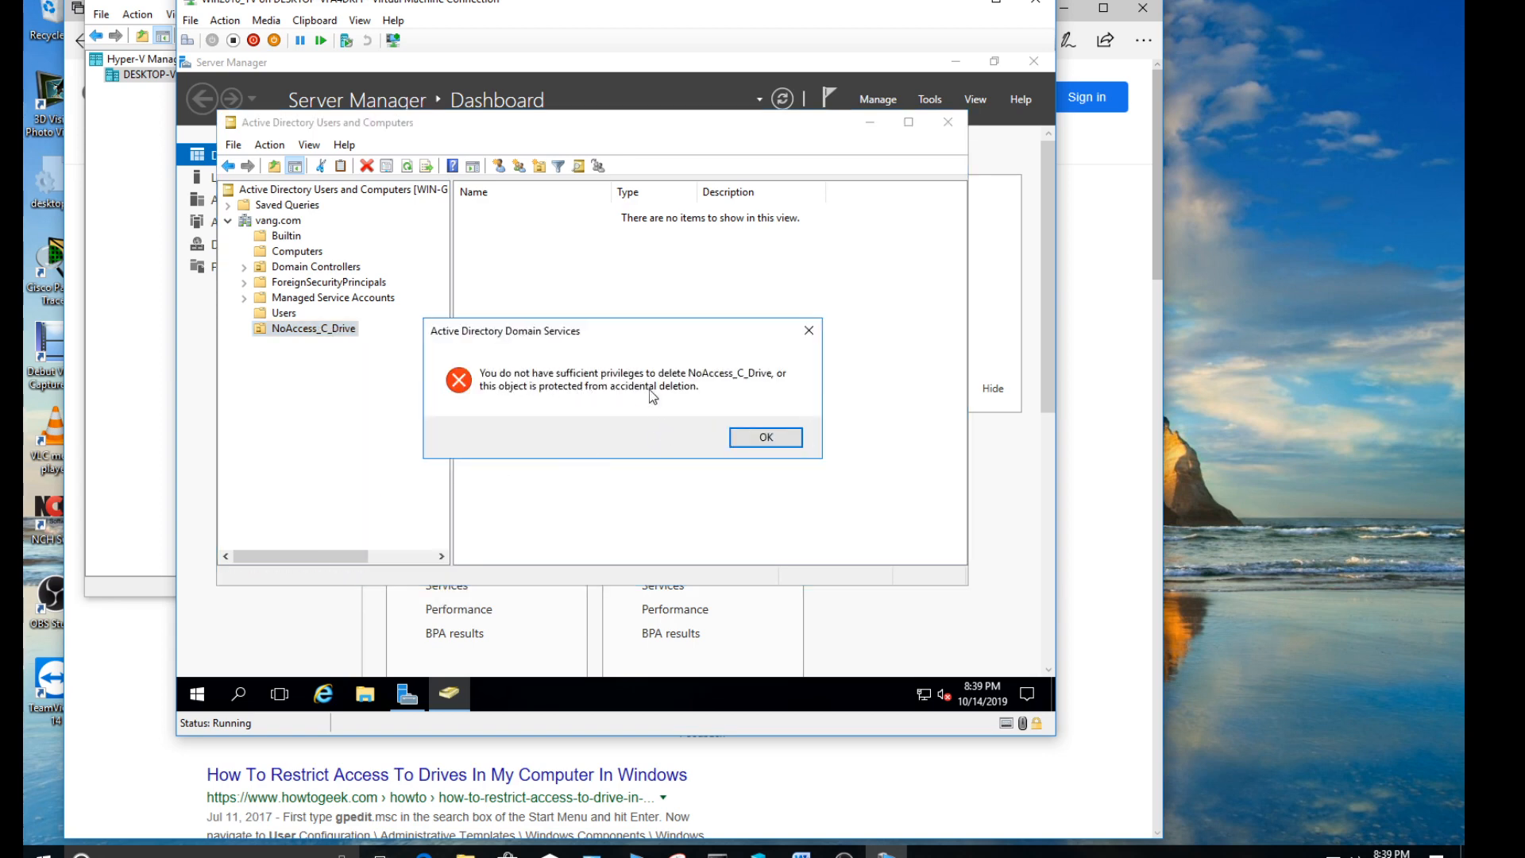
left_click(745, 439)
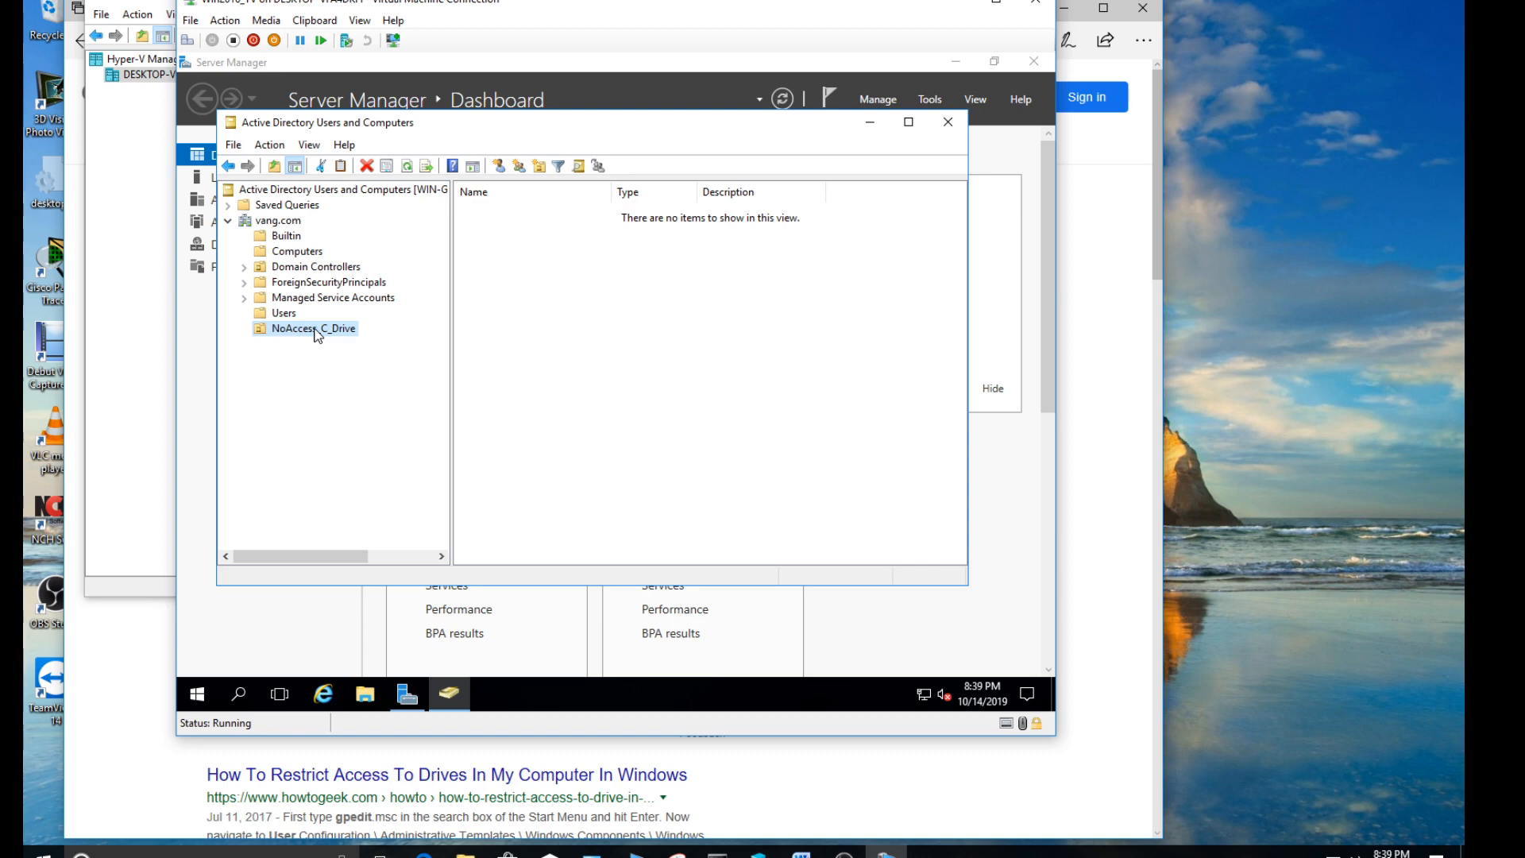
- Start a new user in the NoAccess_C_Drive OU with first name "User", last name "Three" and logon name "userthree"
right_click(342, 336)
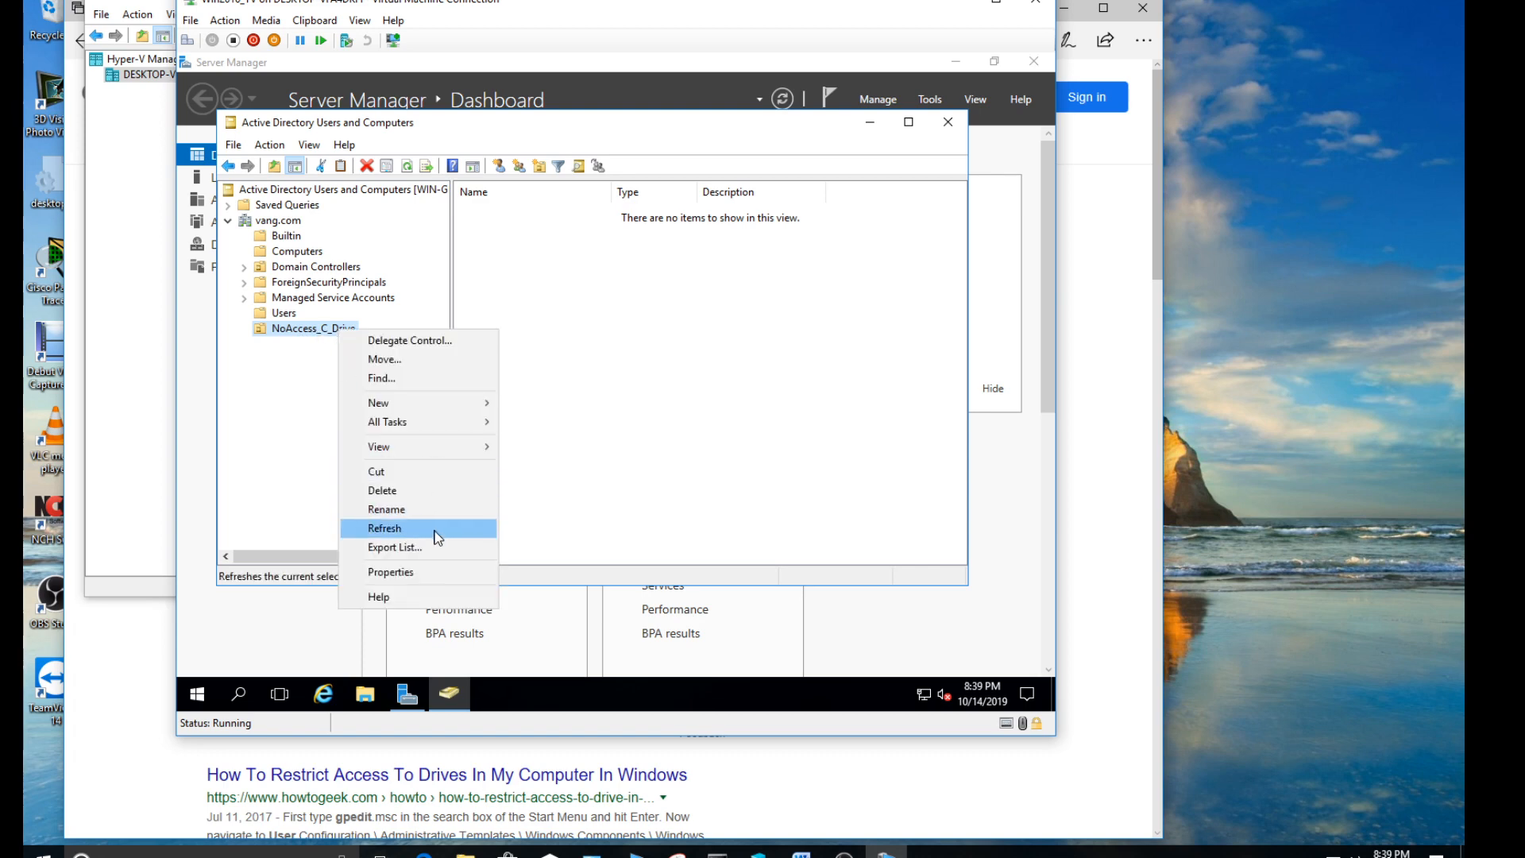
mouse_move(443, 404)
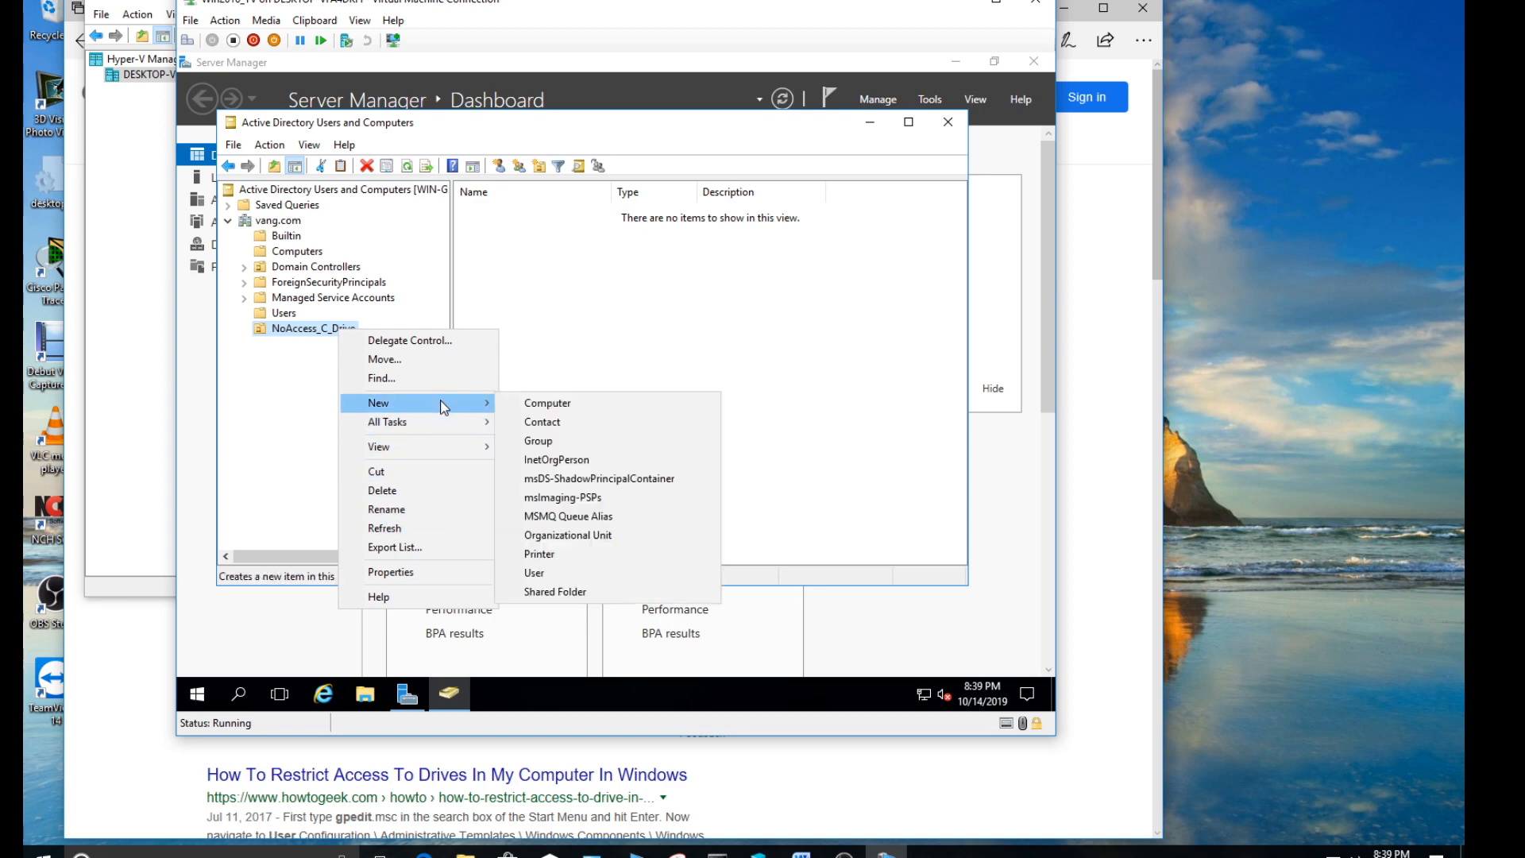
left_click(575, 575)
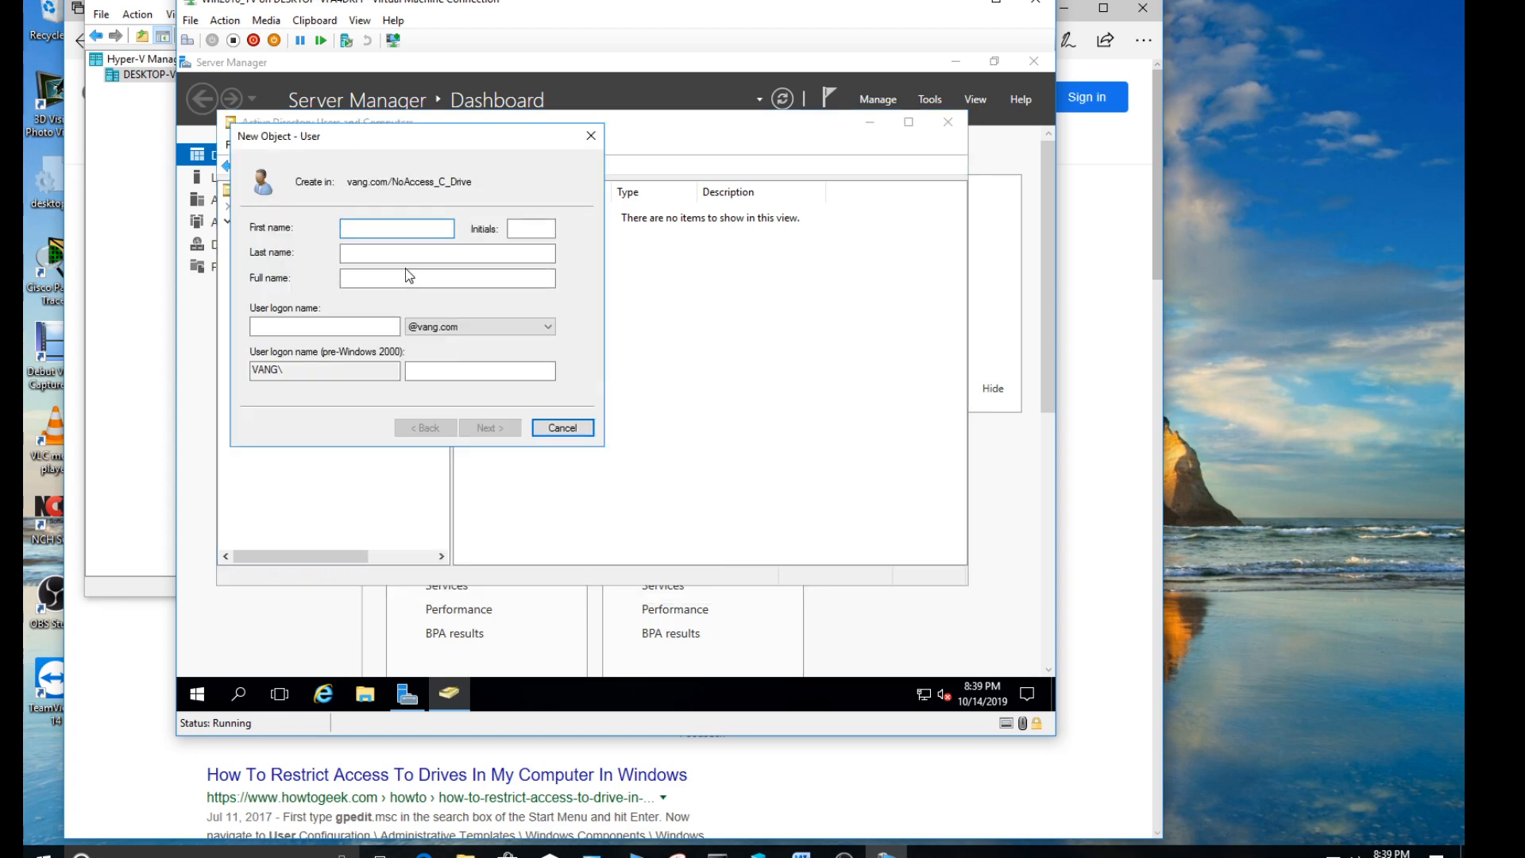
type("User")
key("Tab")
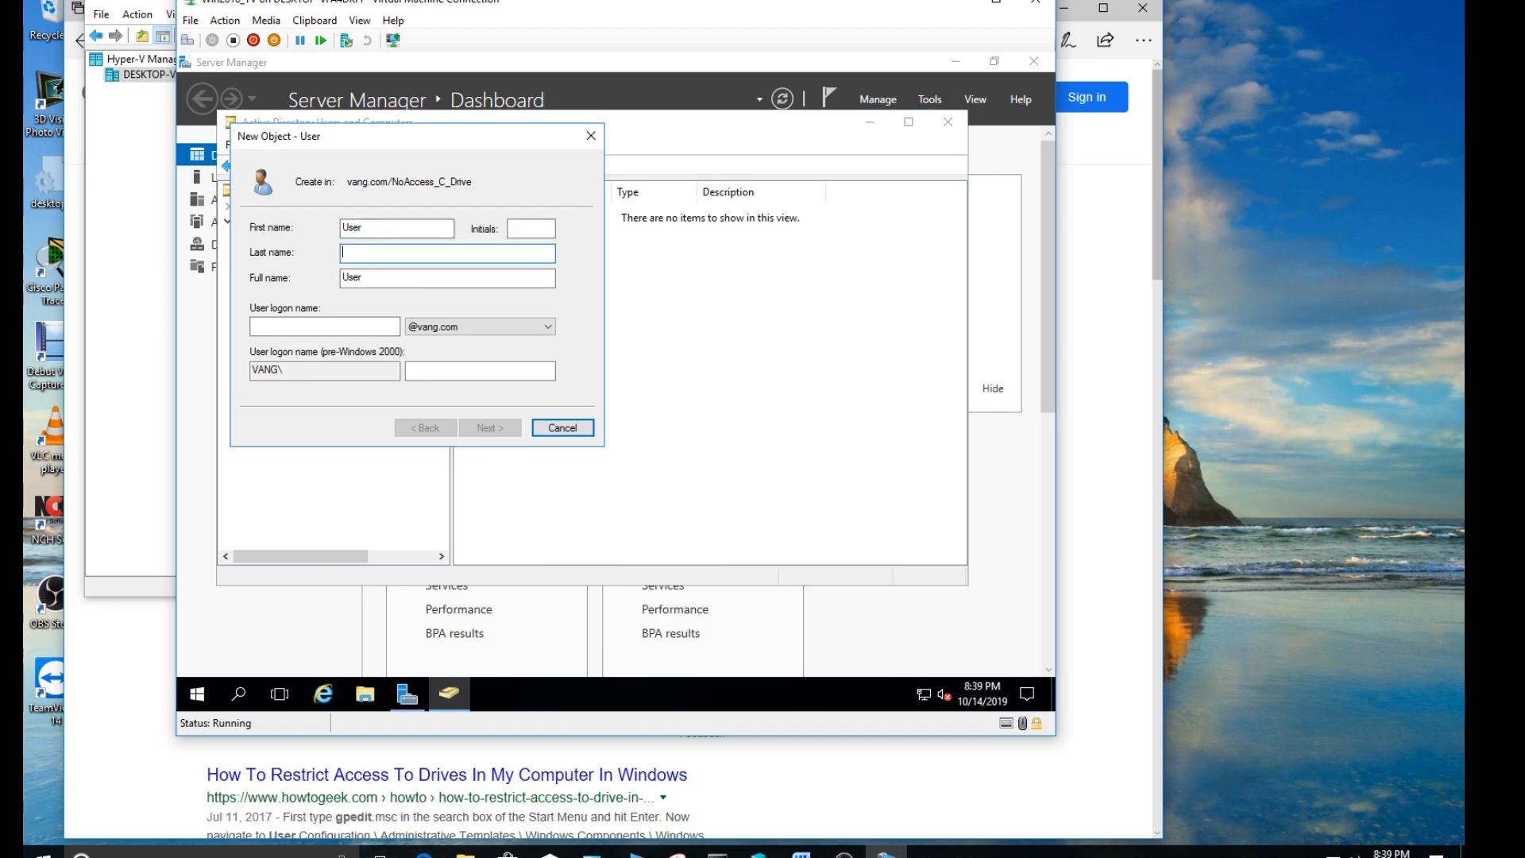
type("Three")
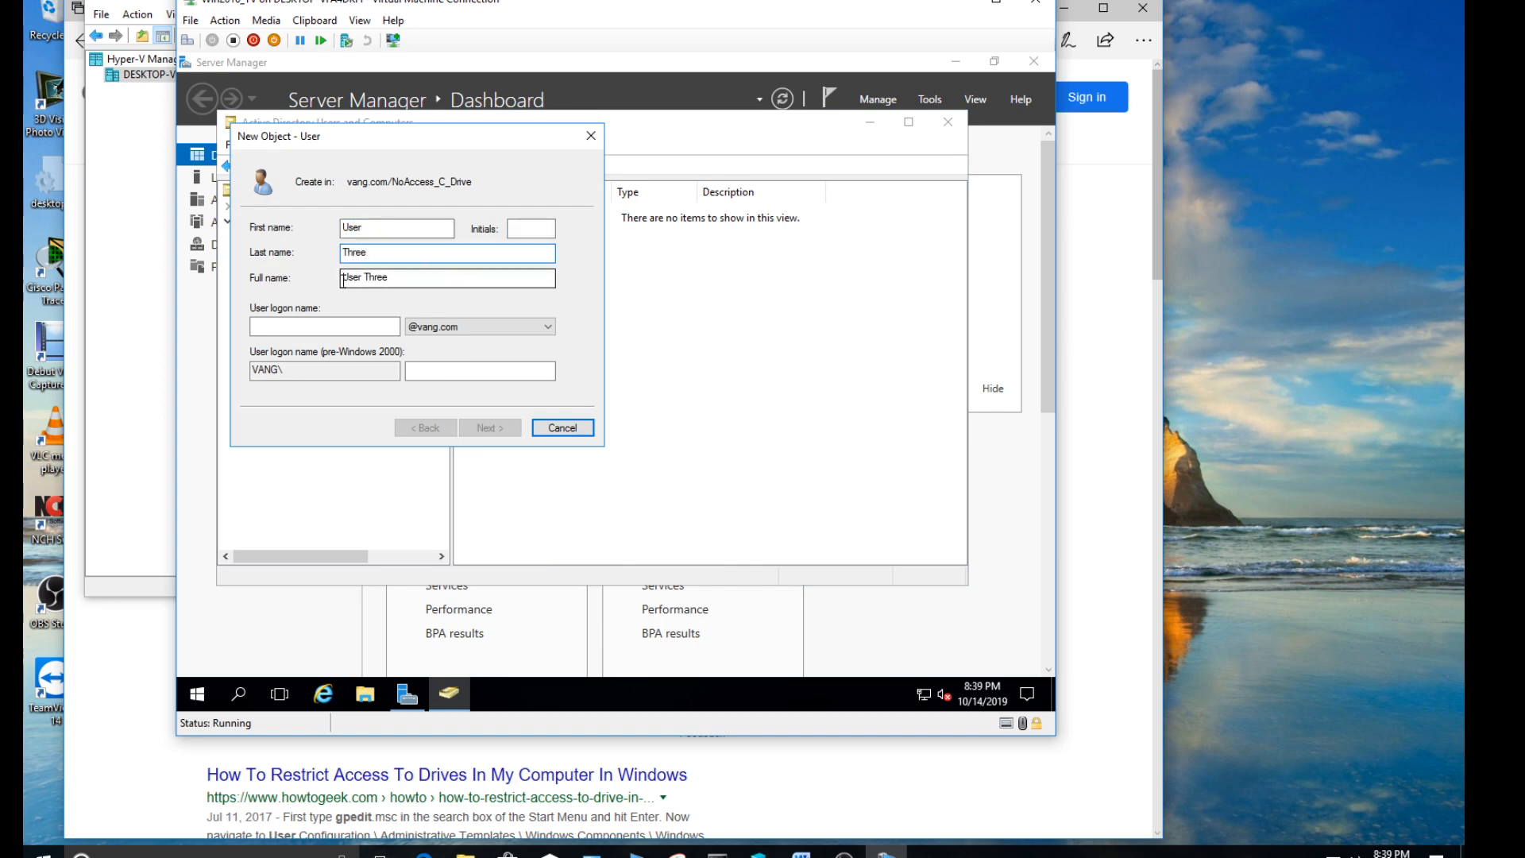
left_click(344, 325)
type("usert")
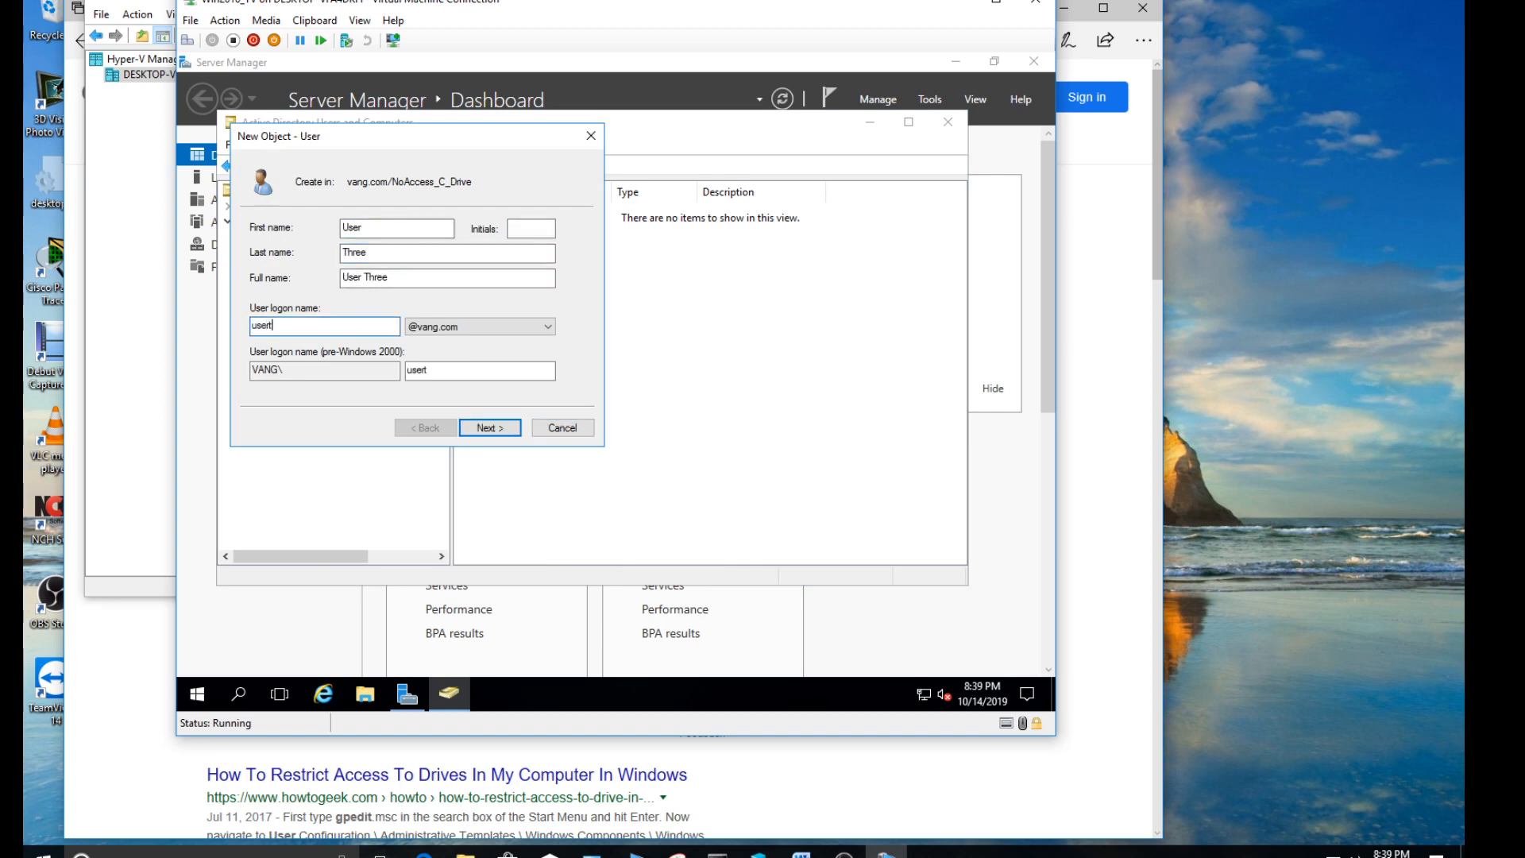
type("hree")
left_click(490, 427)
- Enter and confirm the account password, require no change at next logon, enable "User cannot change password" and "Password never expires", and finish creating the user
left_click(304, 286)
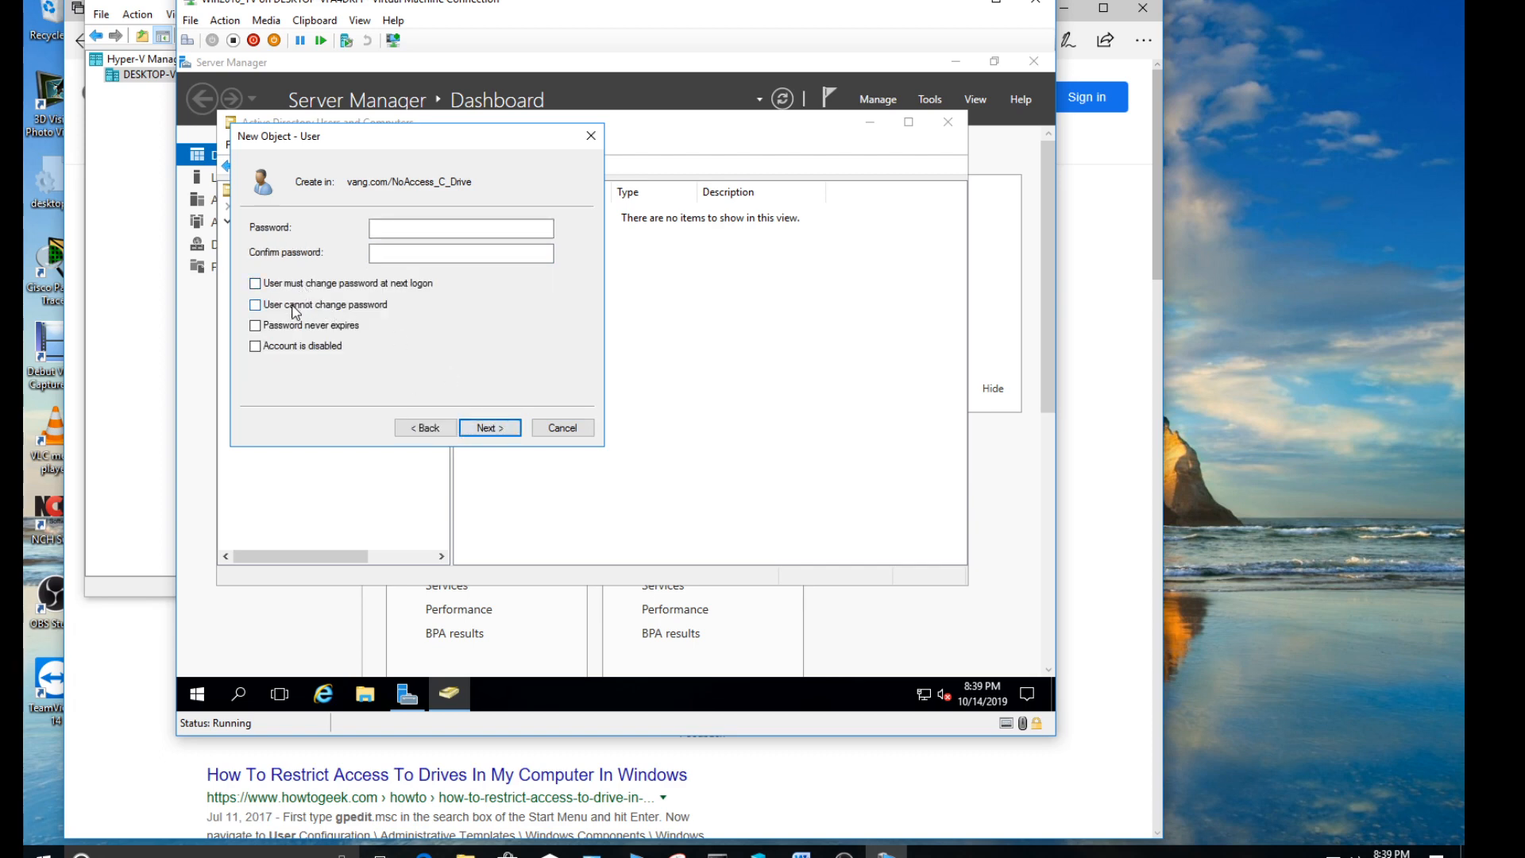
left_click(293, 305)
left_click(294, 325)
left_click(389, 231)
type("Pass")
key("Tab")
type("Pass123")
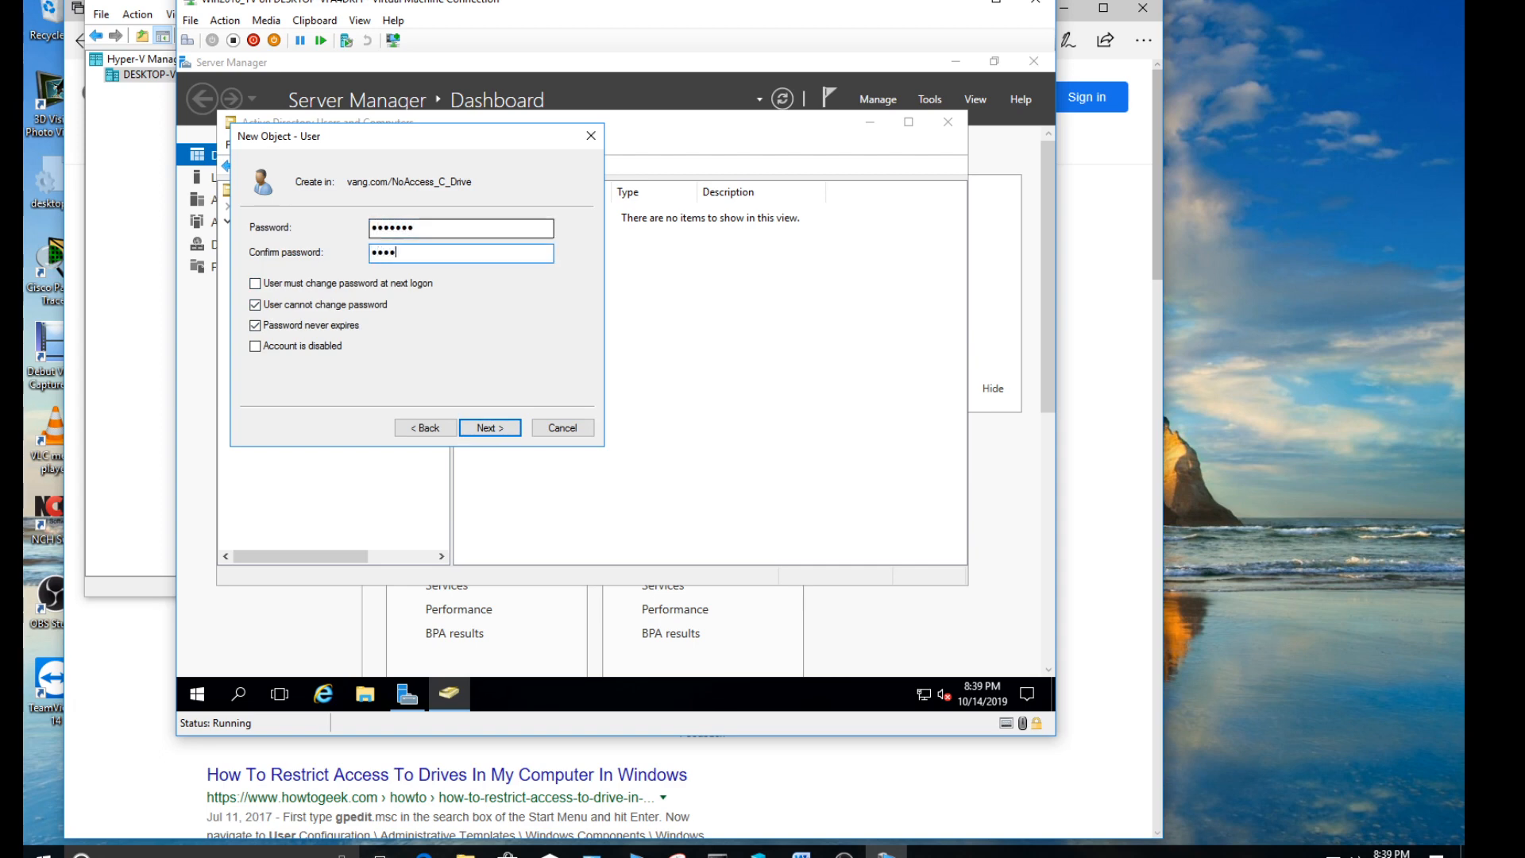
key("Return")
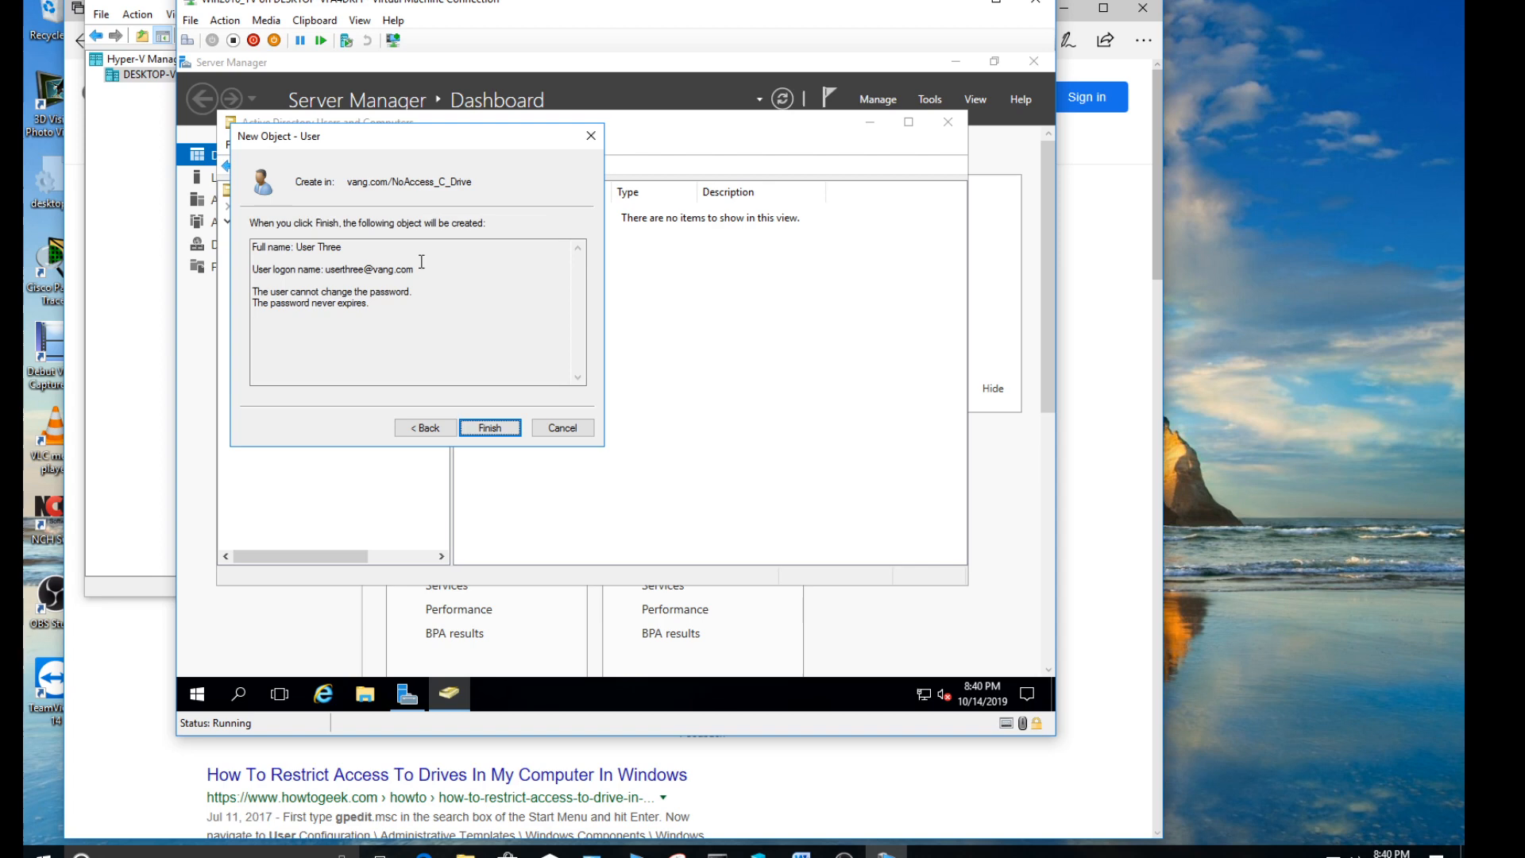
left_click(490, 427)
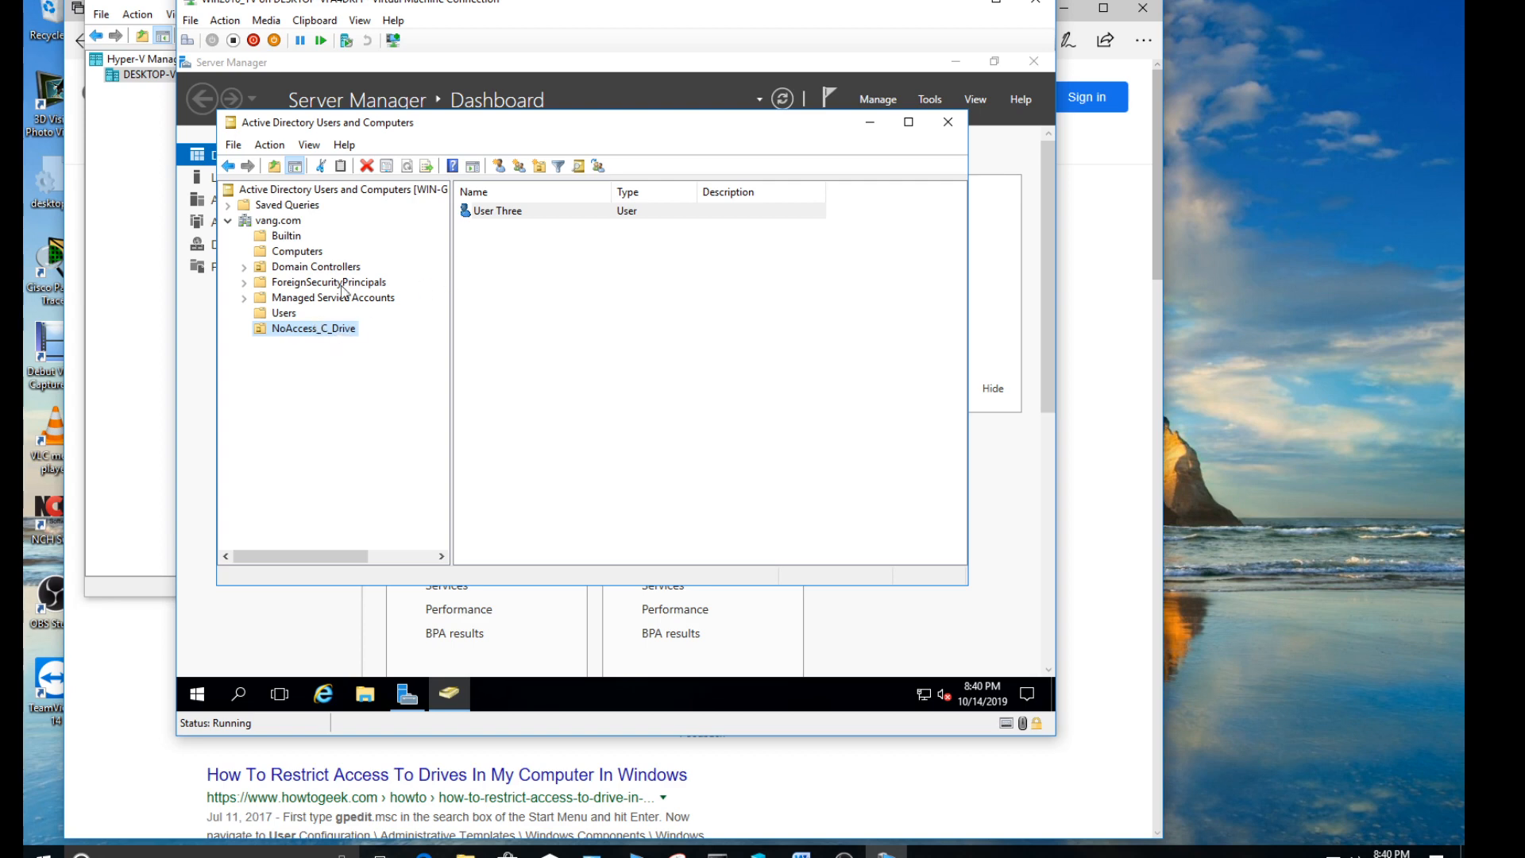
- Move the User One account from the Users container into the NoAccess_C_Drive OU
left_click(286, 314)
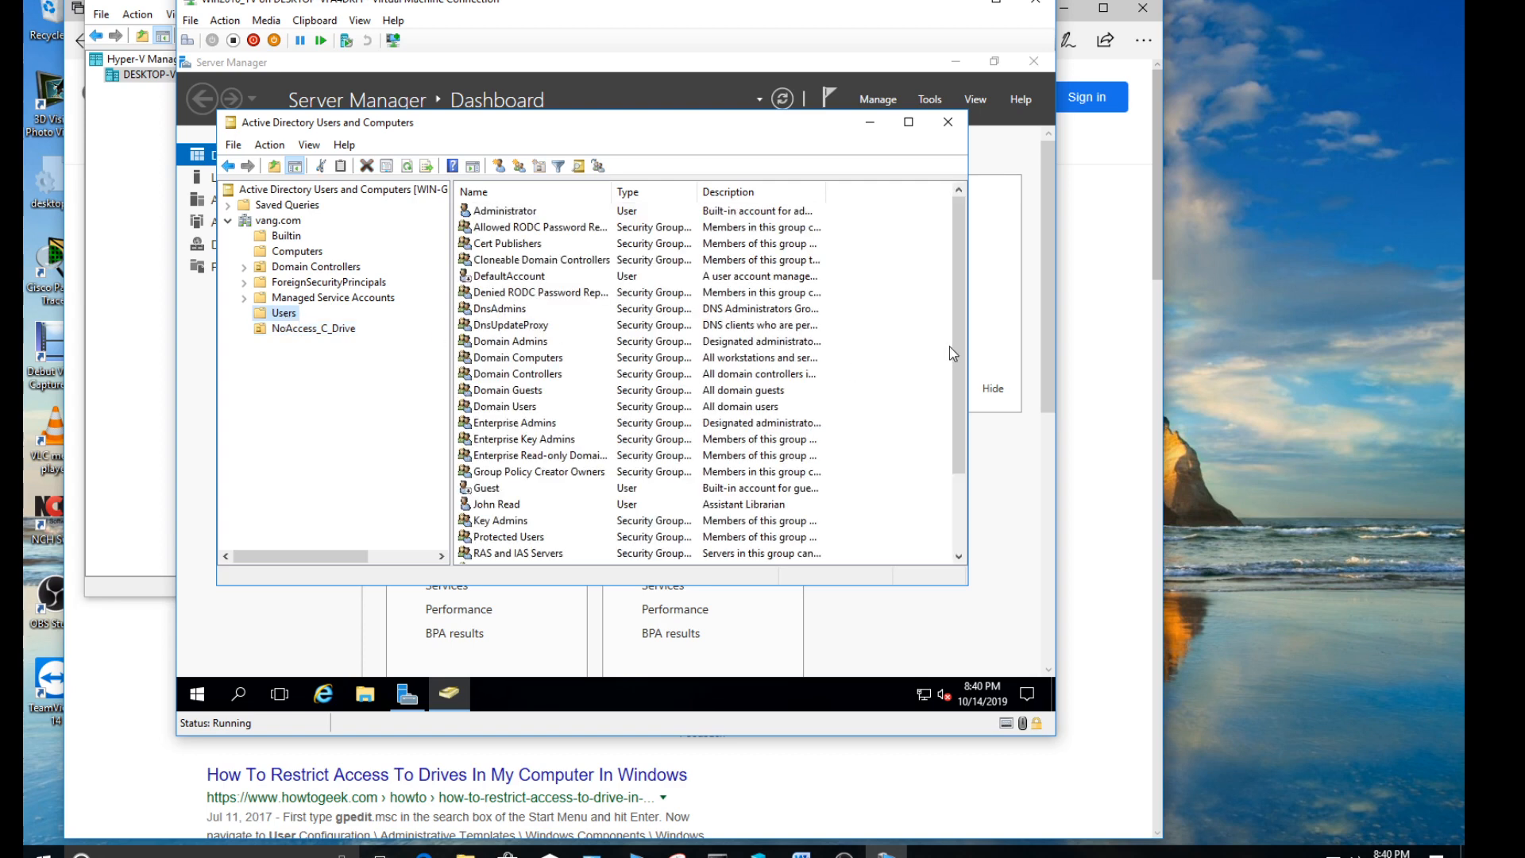
left_click_drag(958, 348, 952, 489)
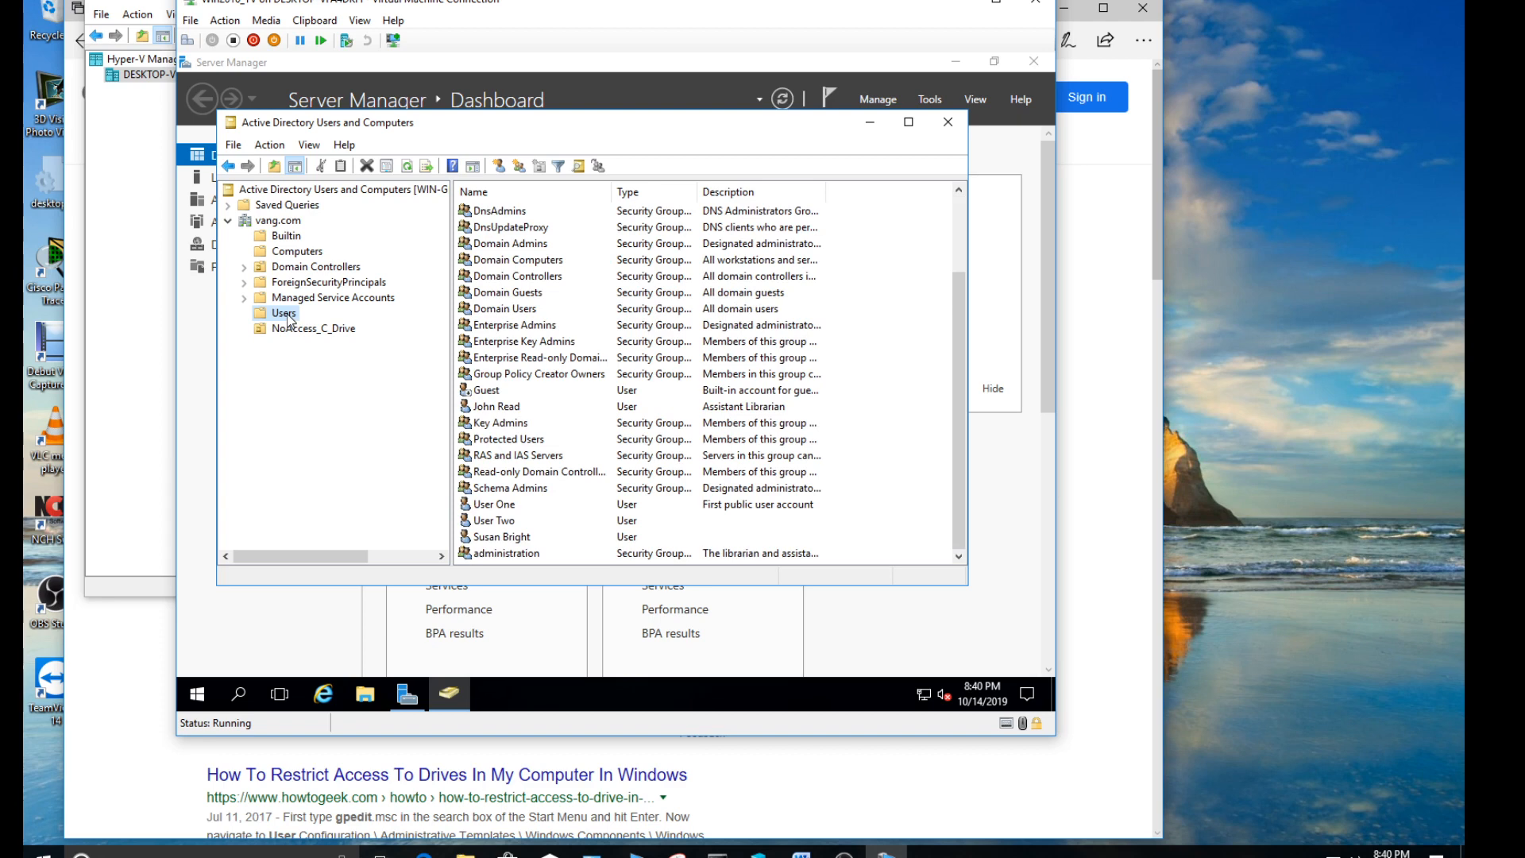
right_click(499, 510)
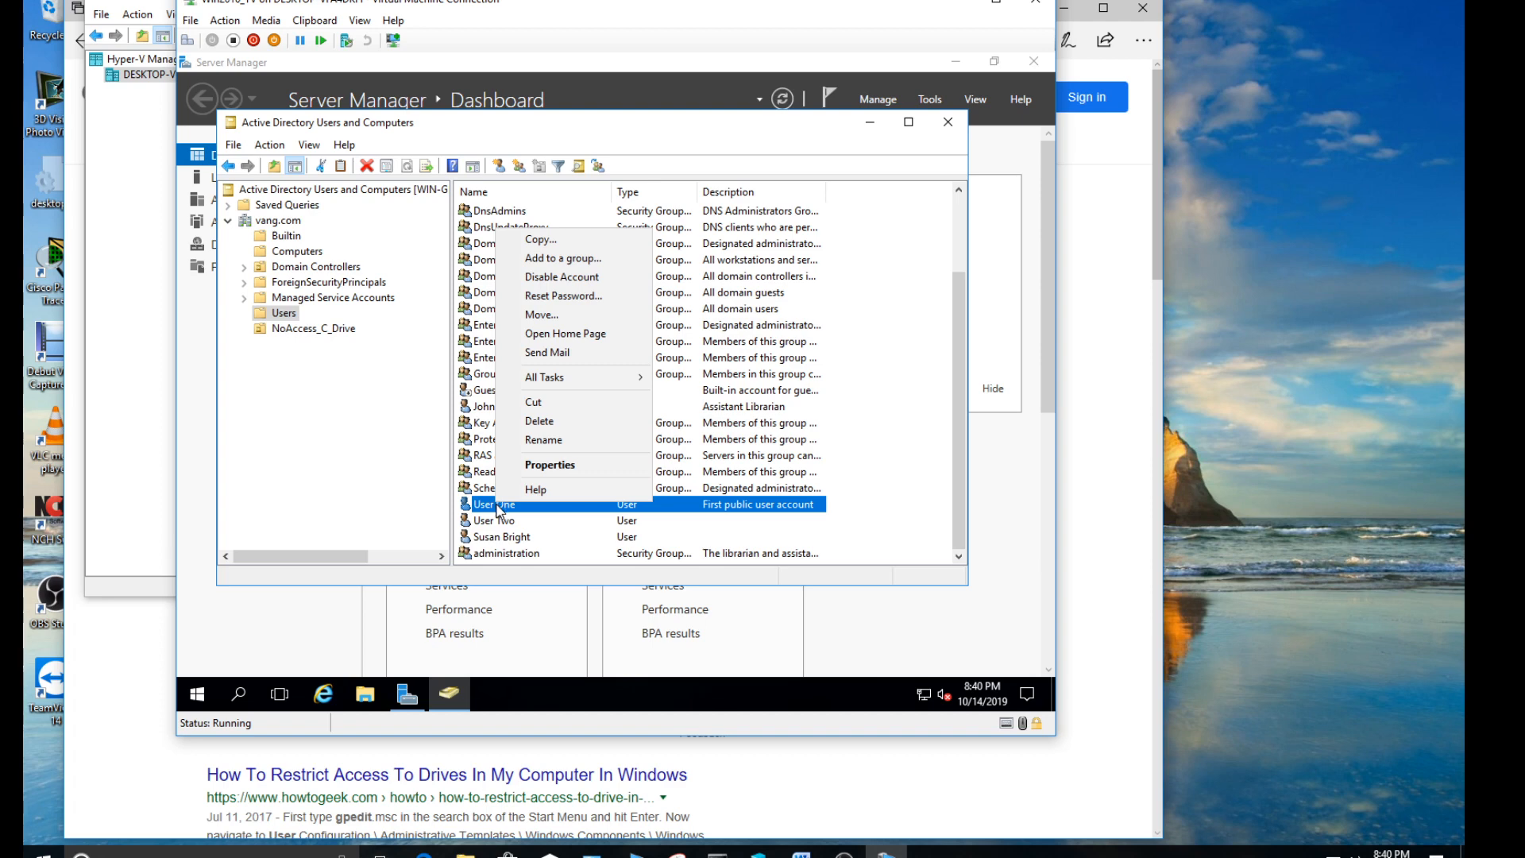
left_click(538, 317)
left_click(370, 331)
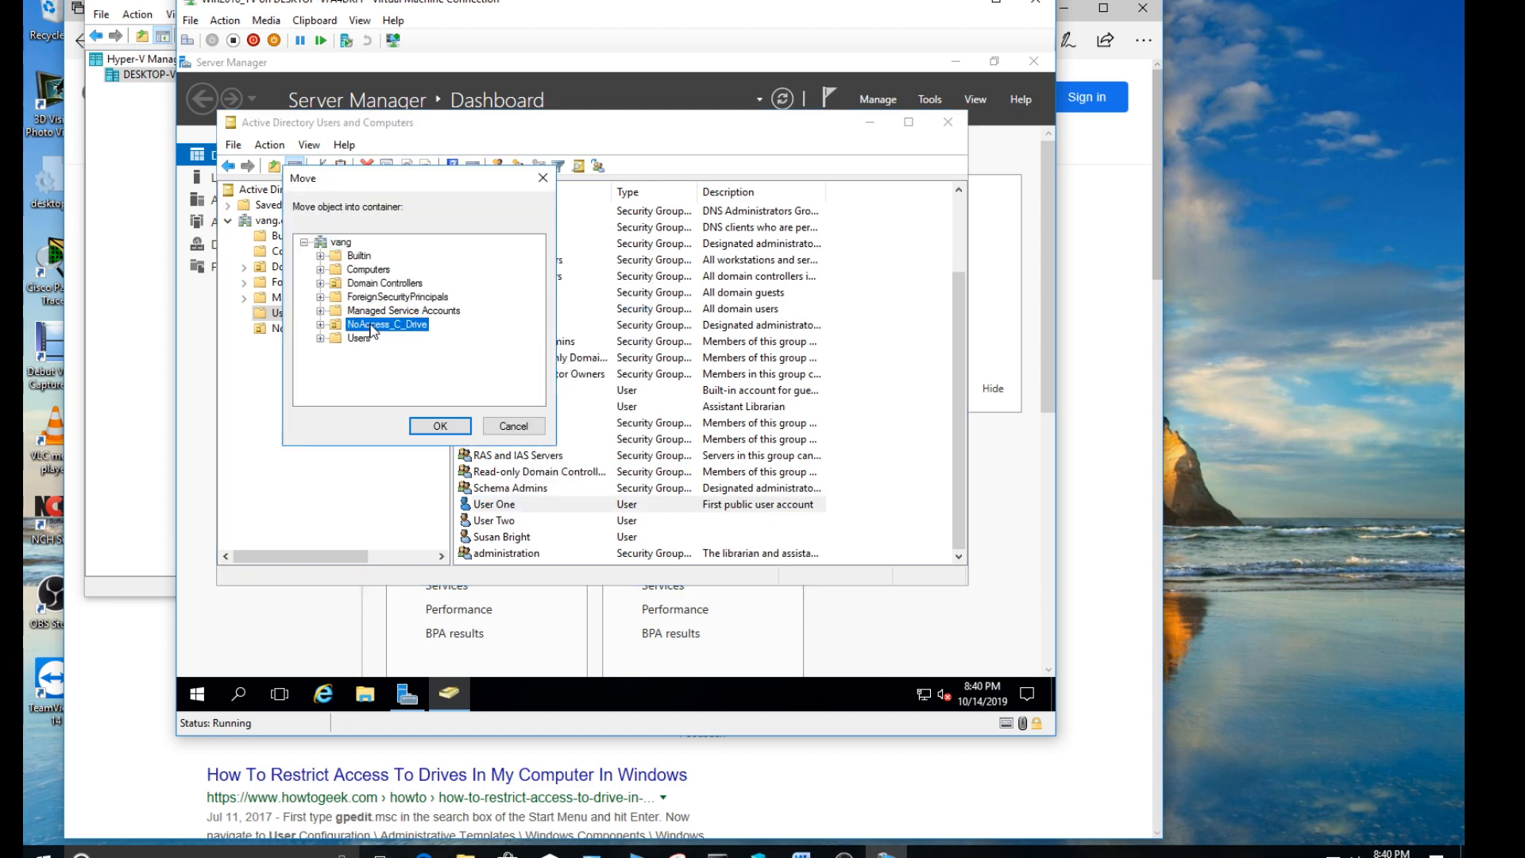
left_click(440, 426)
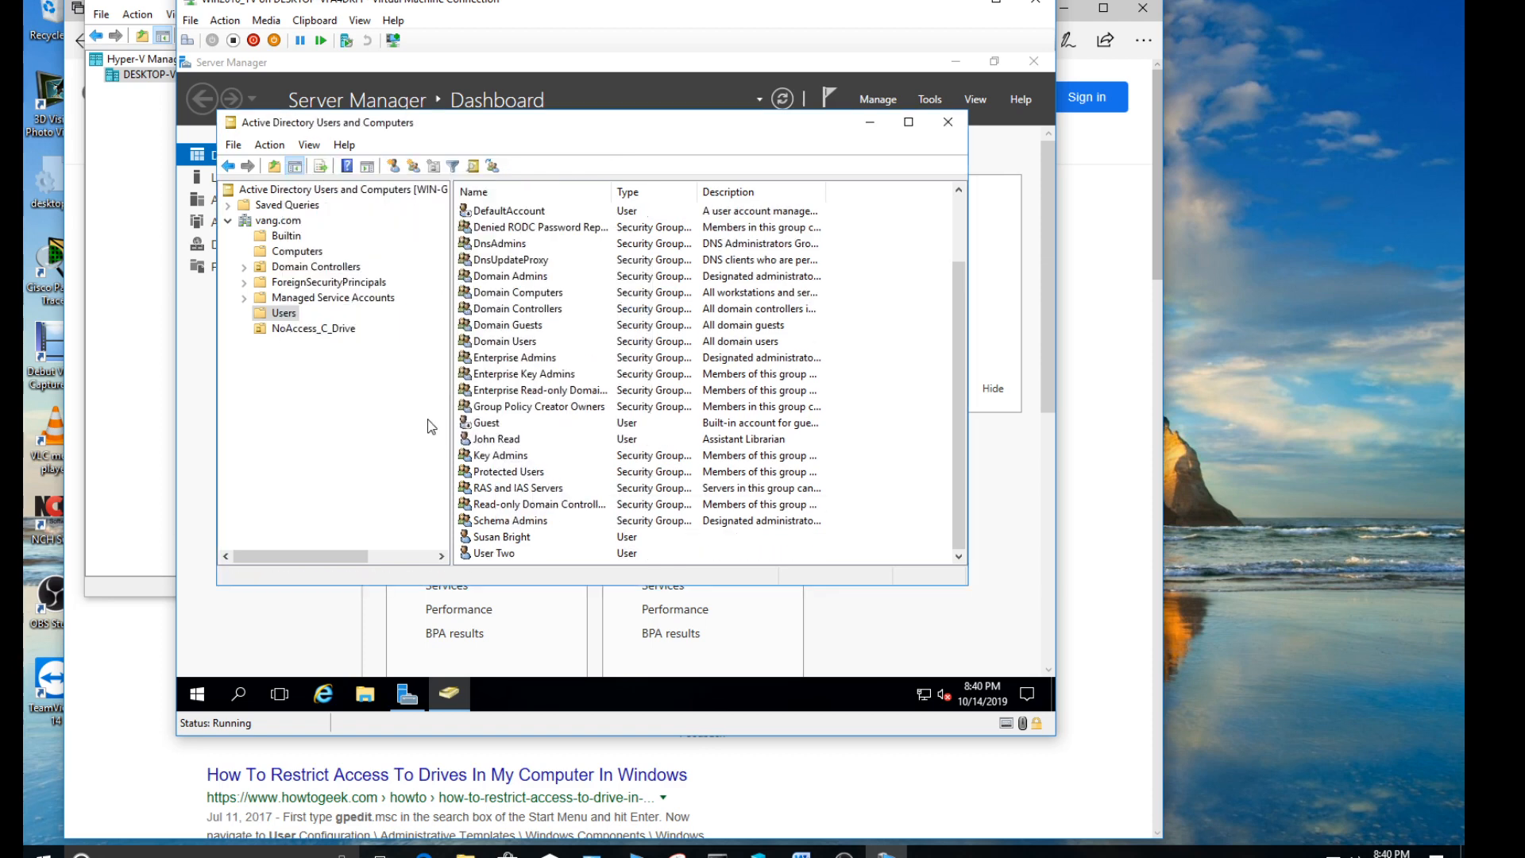
- Move the User Two account into the NoAccess_C_Drive OU and display that OU's contents
right_click(507, 555)
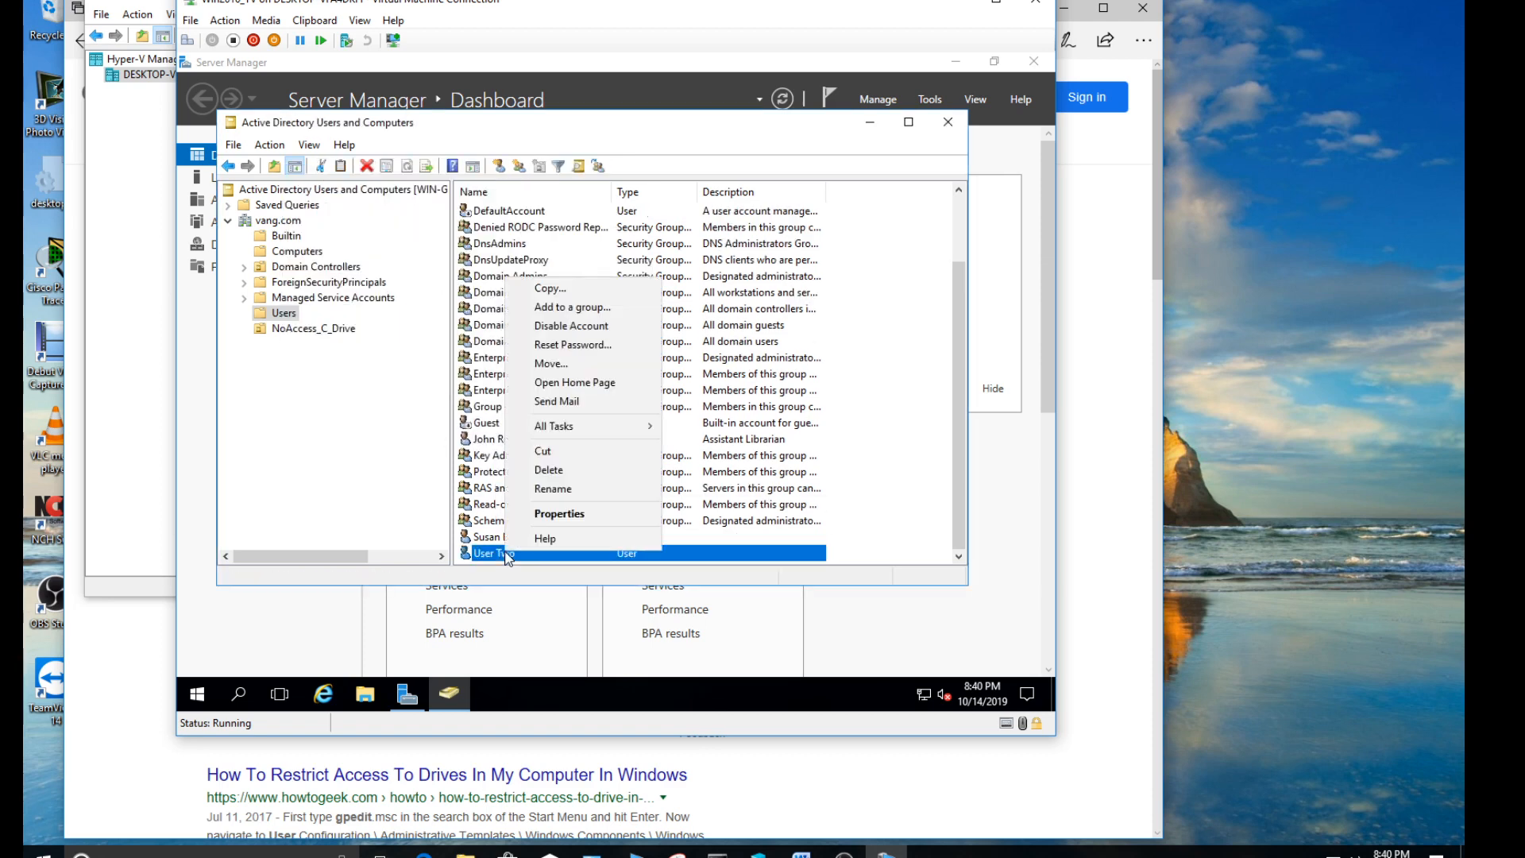
left_click(553, 364)
left_click(395, 325)
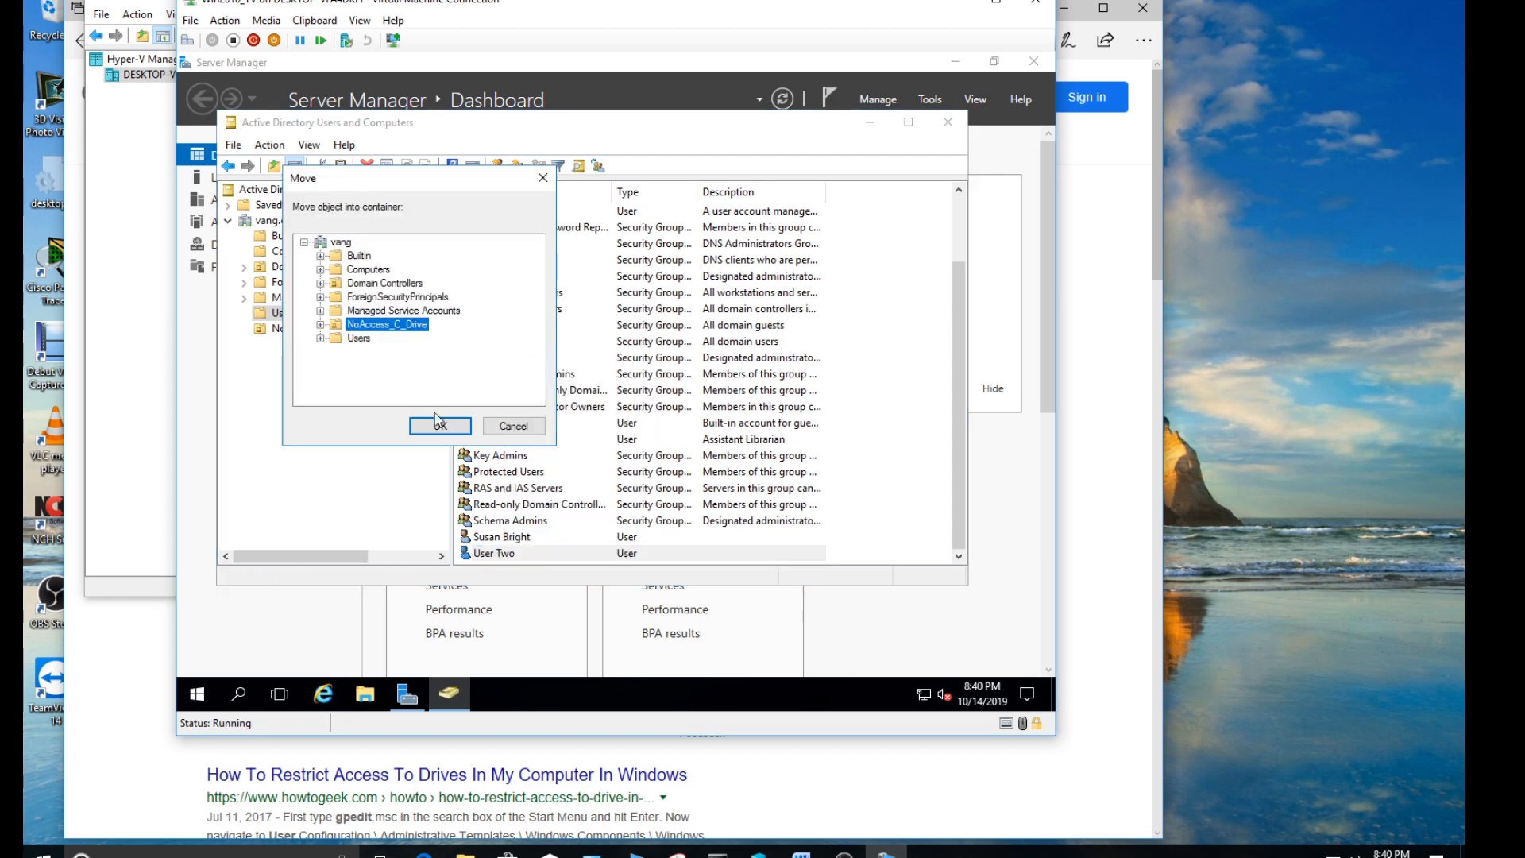
left_click(441, 426)
left_click(329, 327)
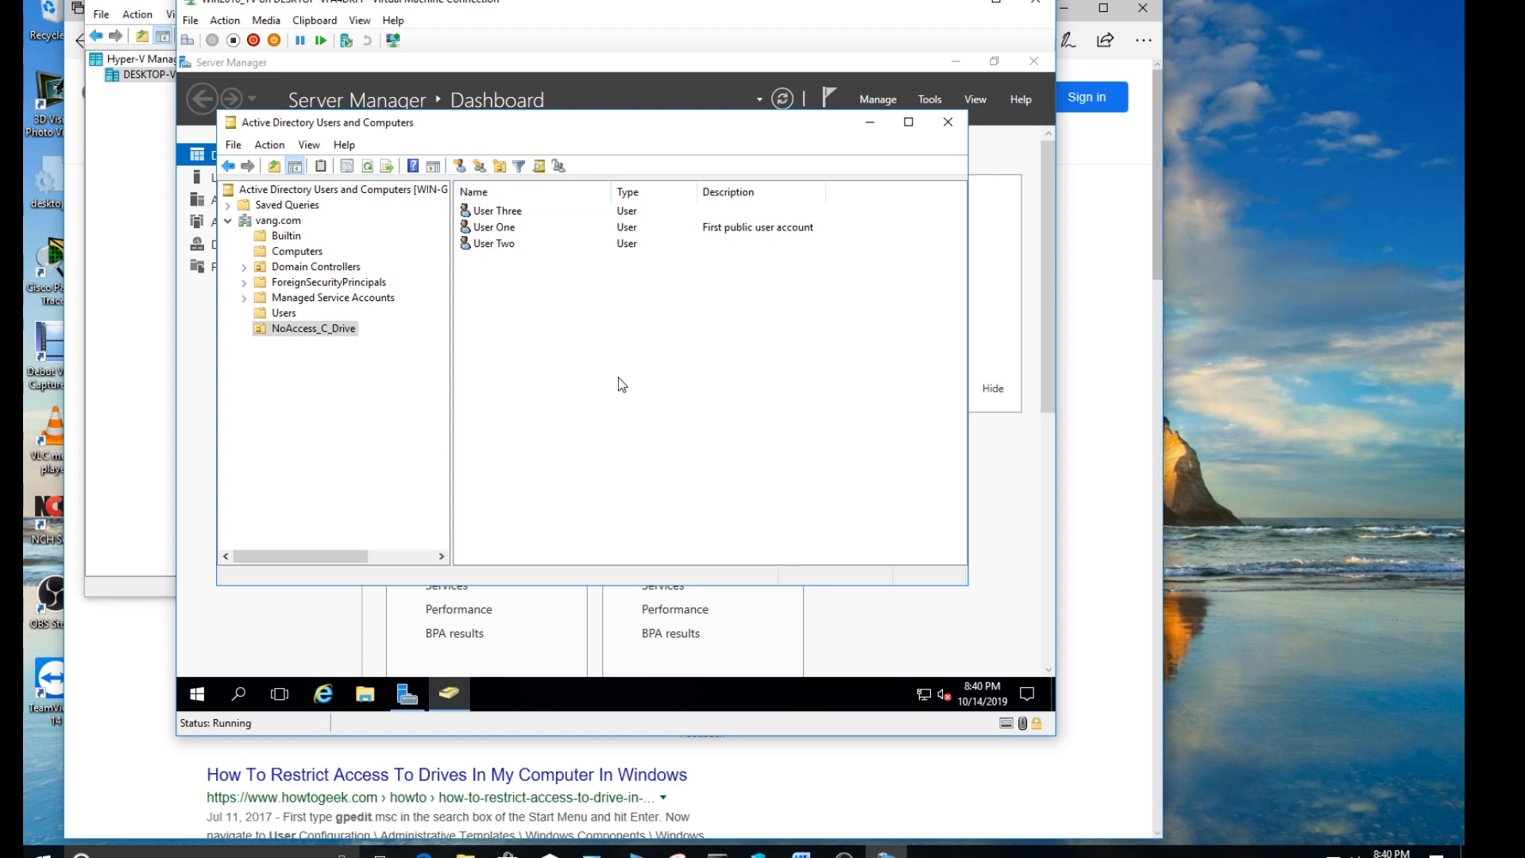
- Check the instructions in the Group Policy Management.docx document in Word for the name of the policy that blocks the hard drive
left_click(801, 854)
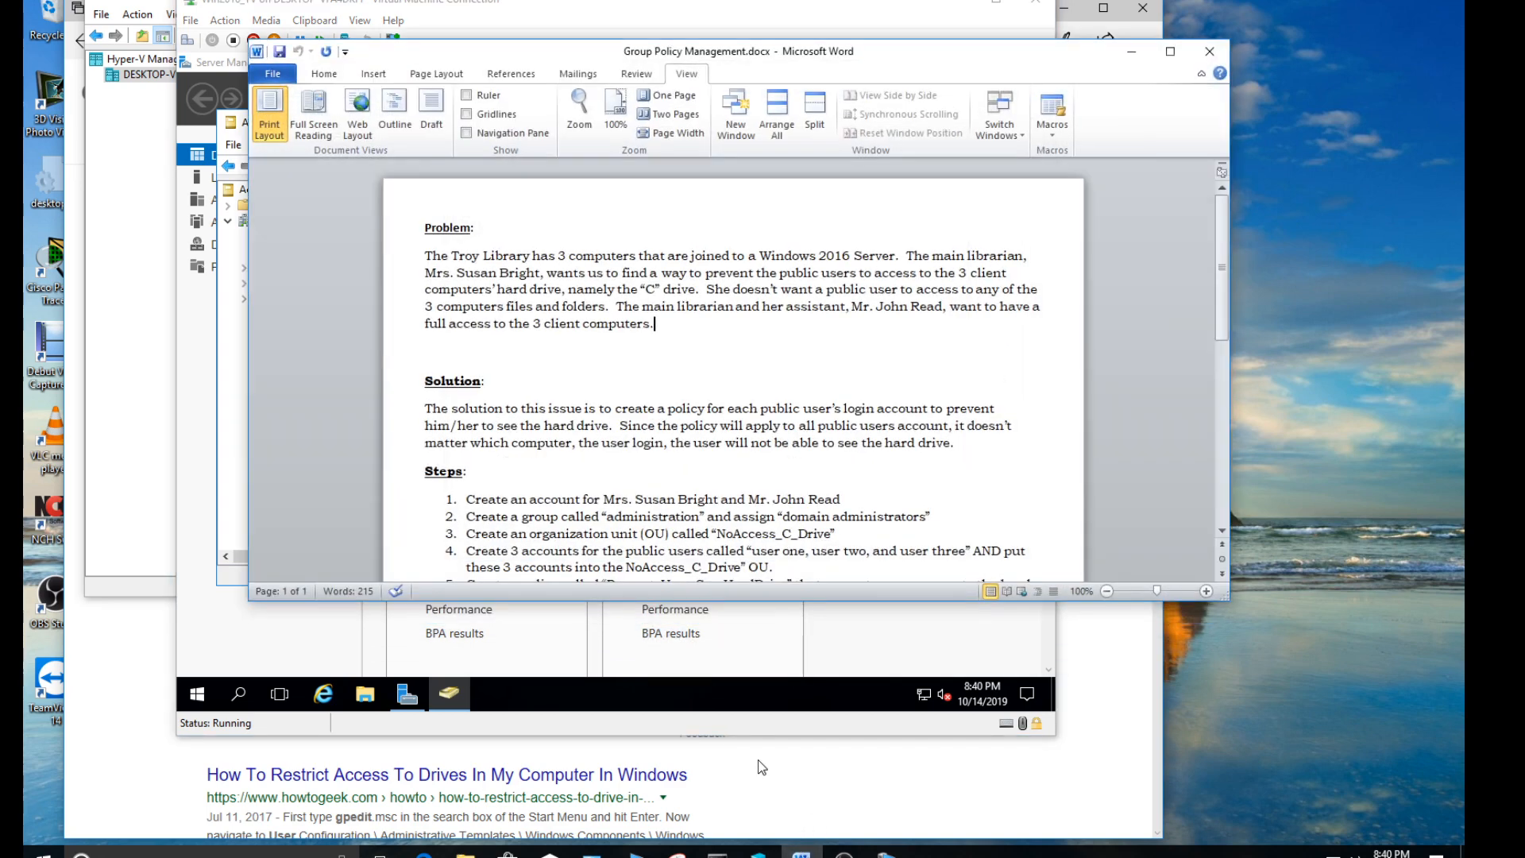
scroll(747, 548, "down", 2)
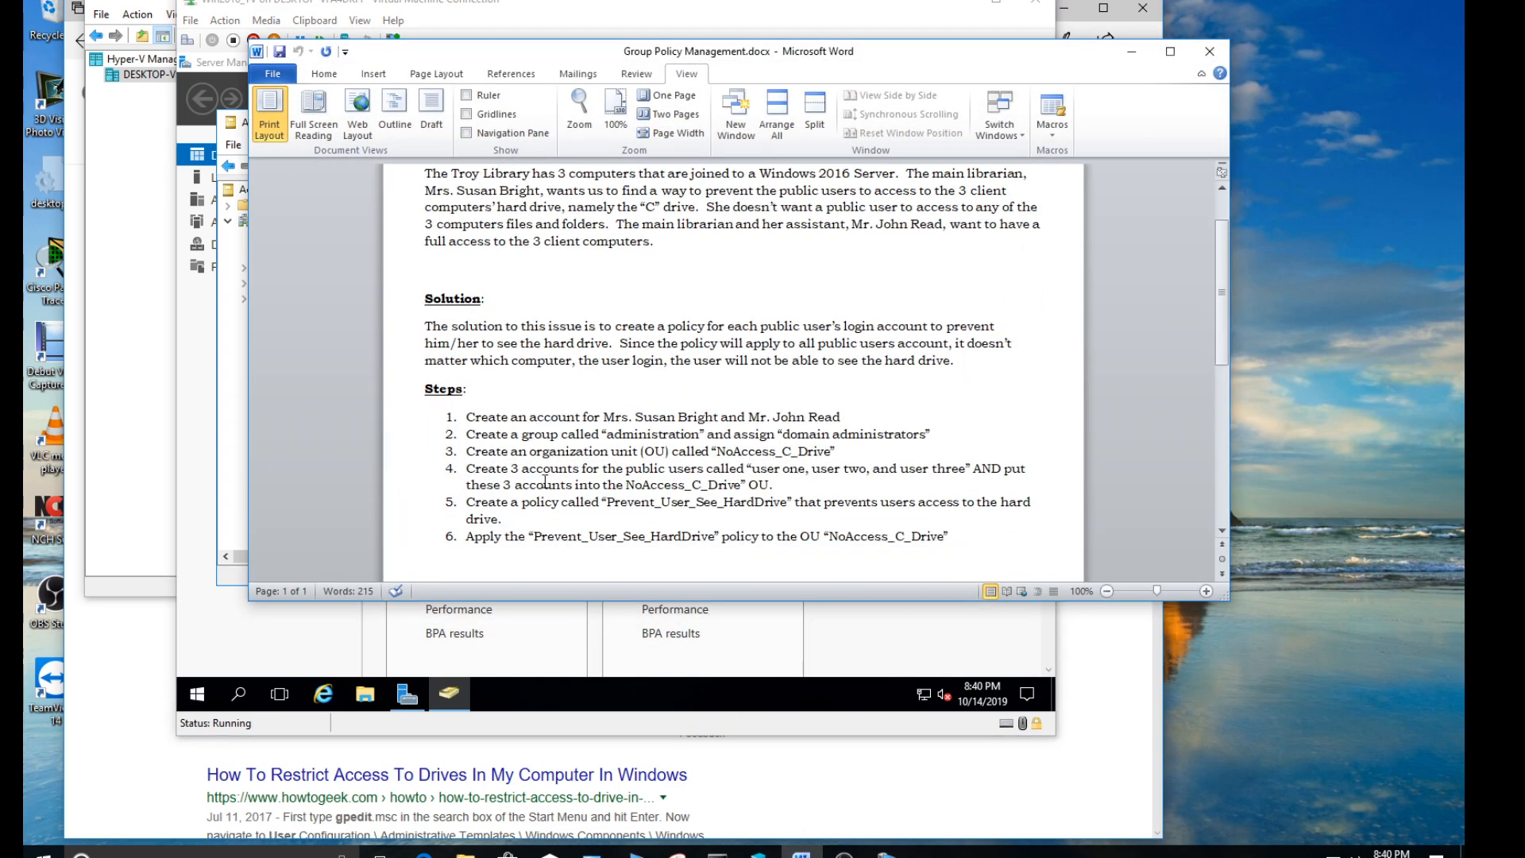
left_click_drag(467, 502, 767, 511)
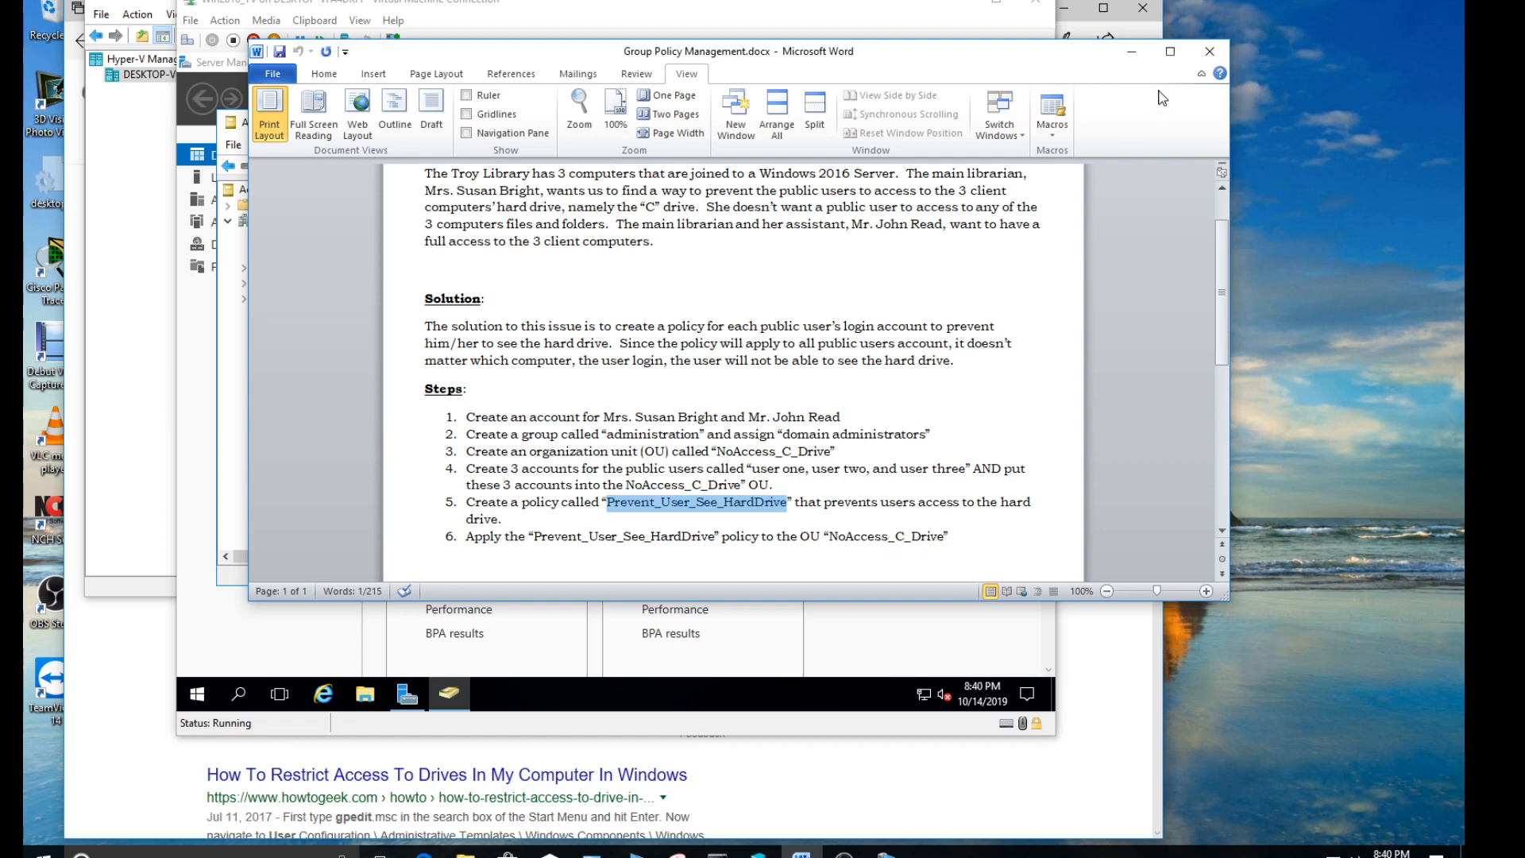
left_click(1132, 51)
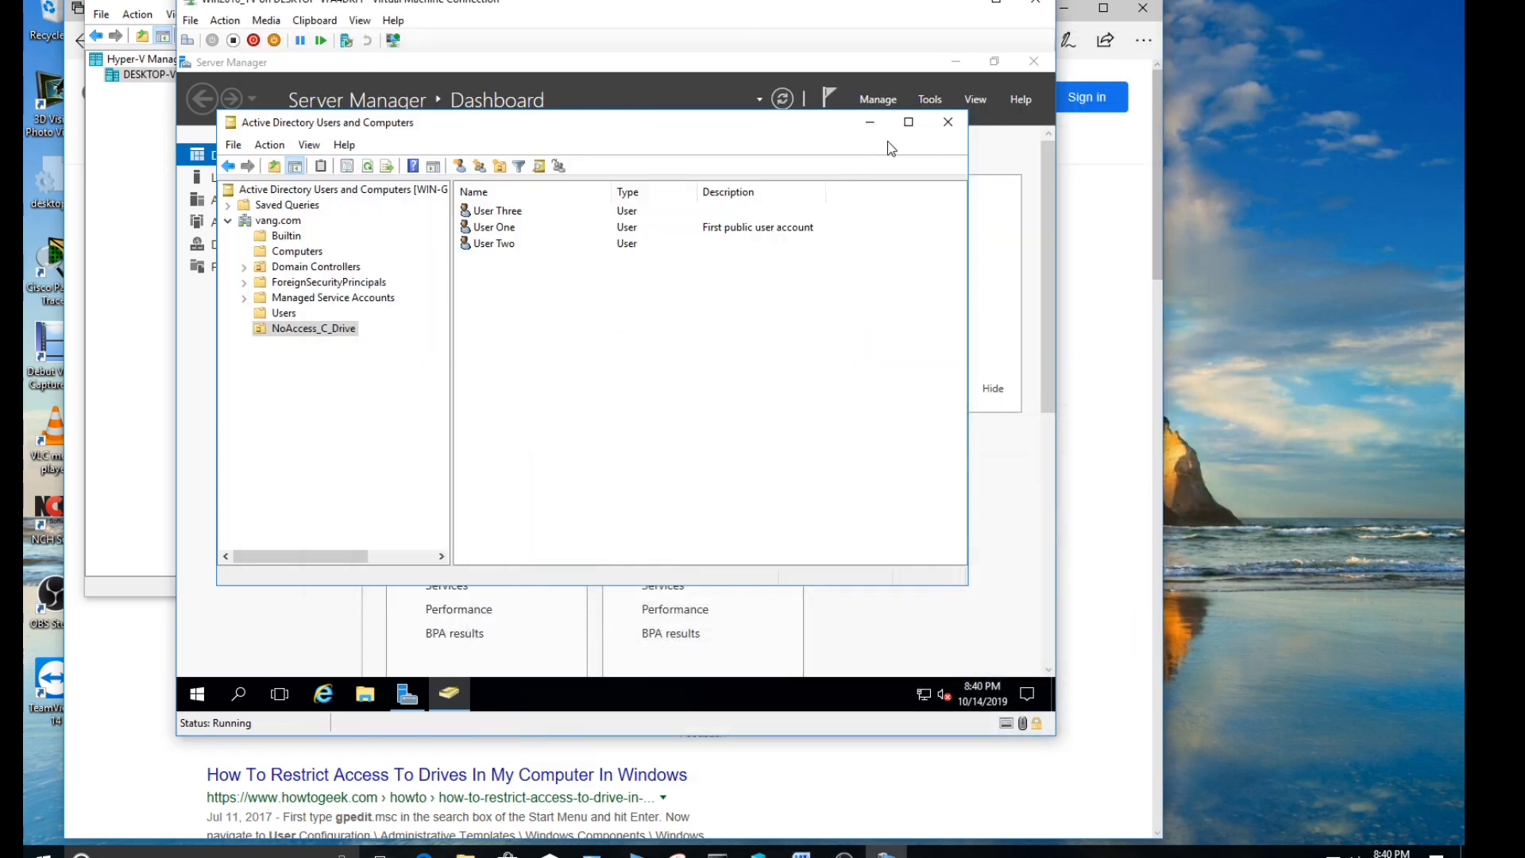
- Return to Server Manager and open the Group Policy Management console
left_click(890, 70)
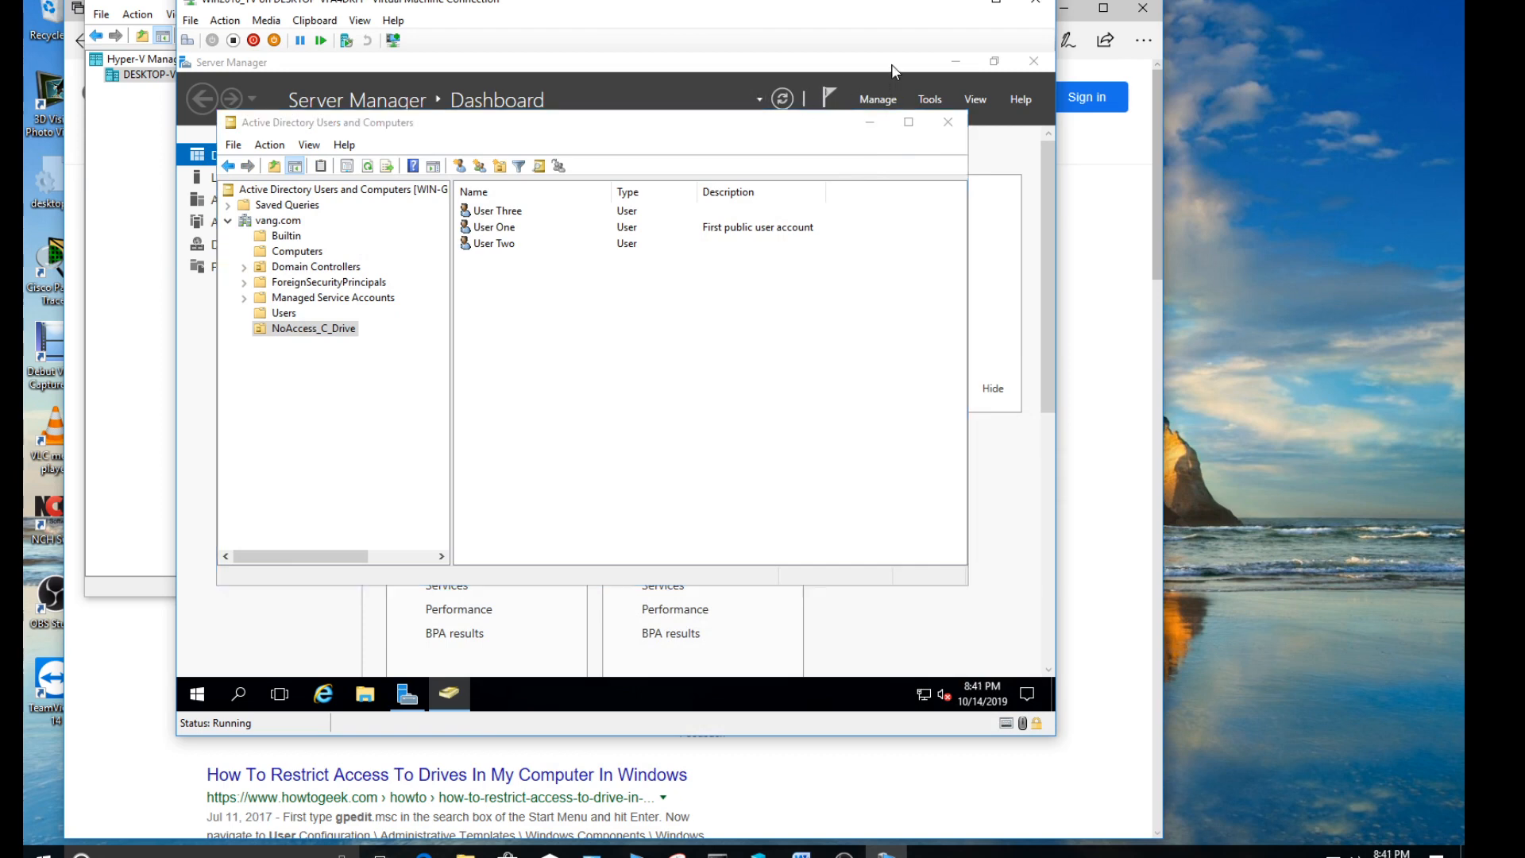
left_click(930, 101)
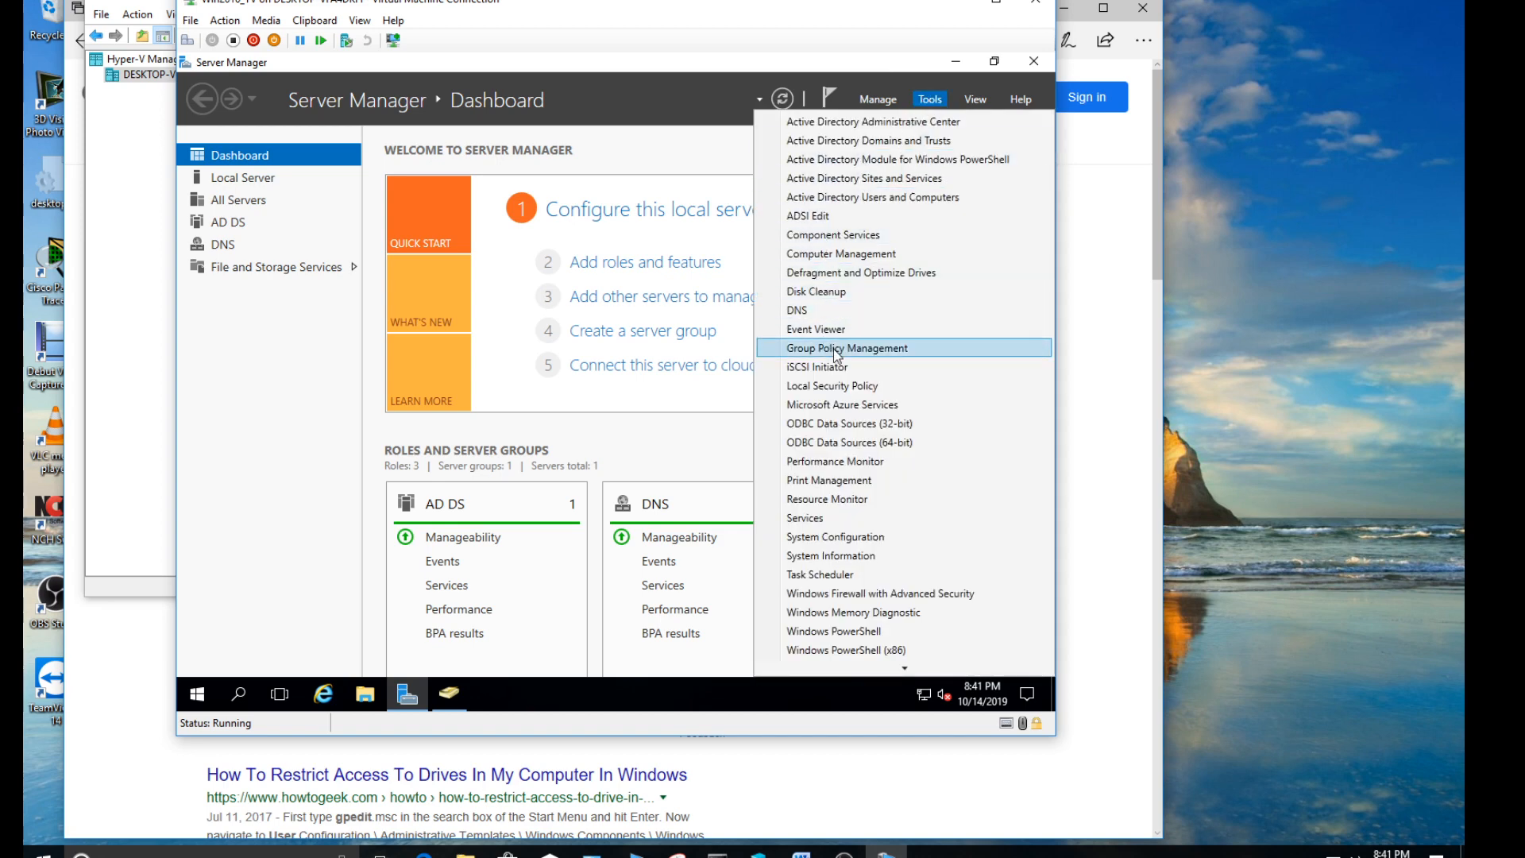
left_click(931, 99)
left_click(931, 100)
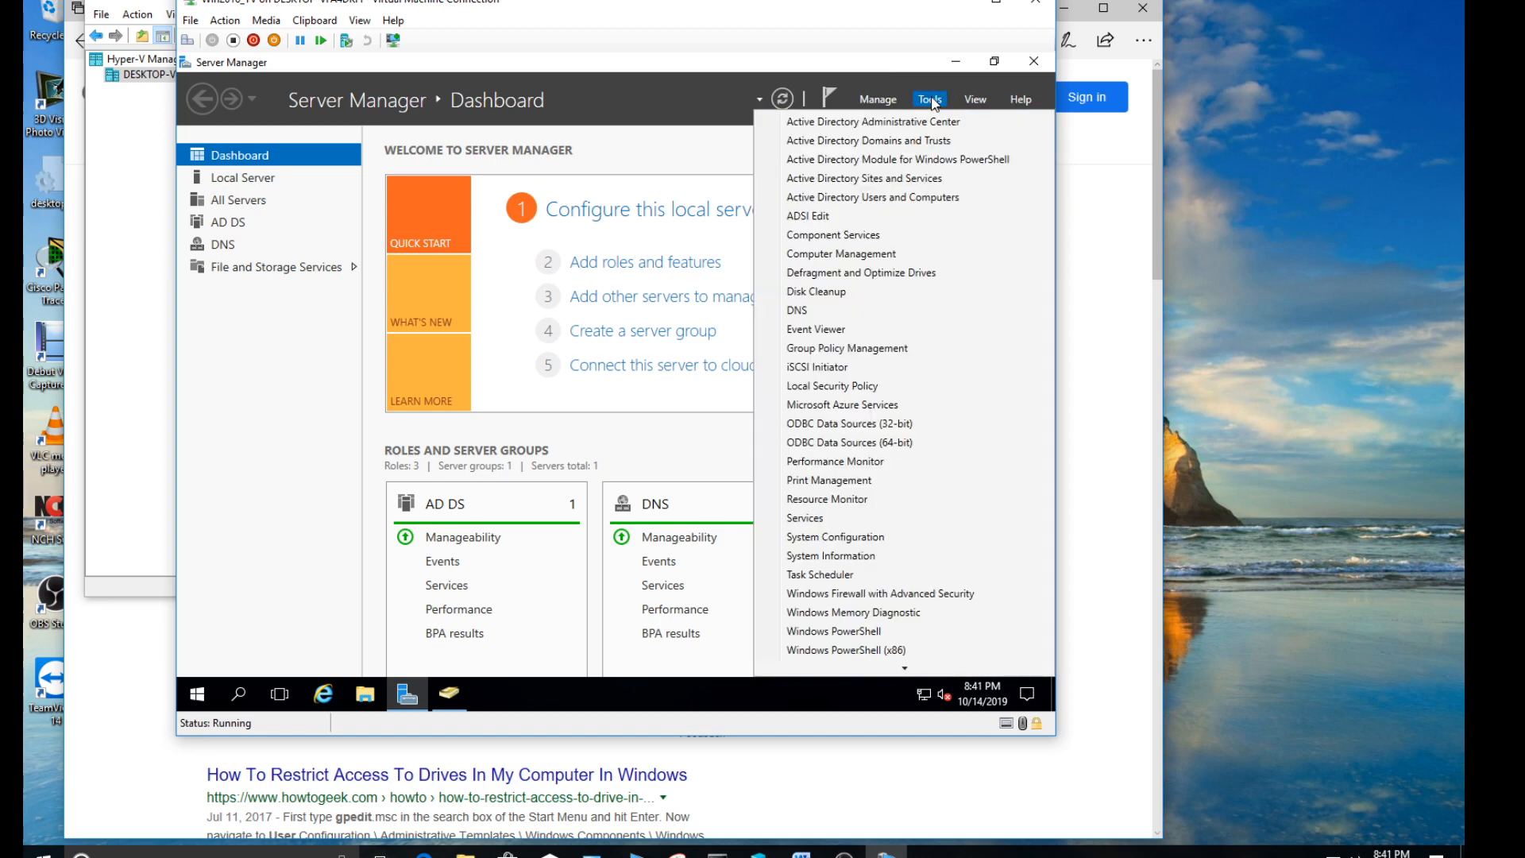
left_click(860, 357)
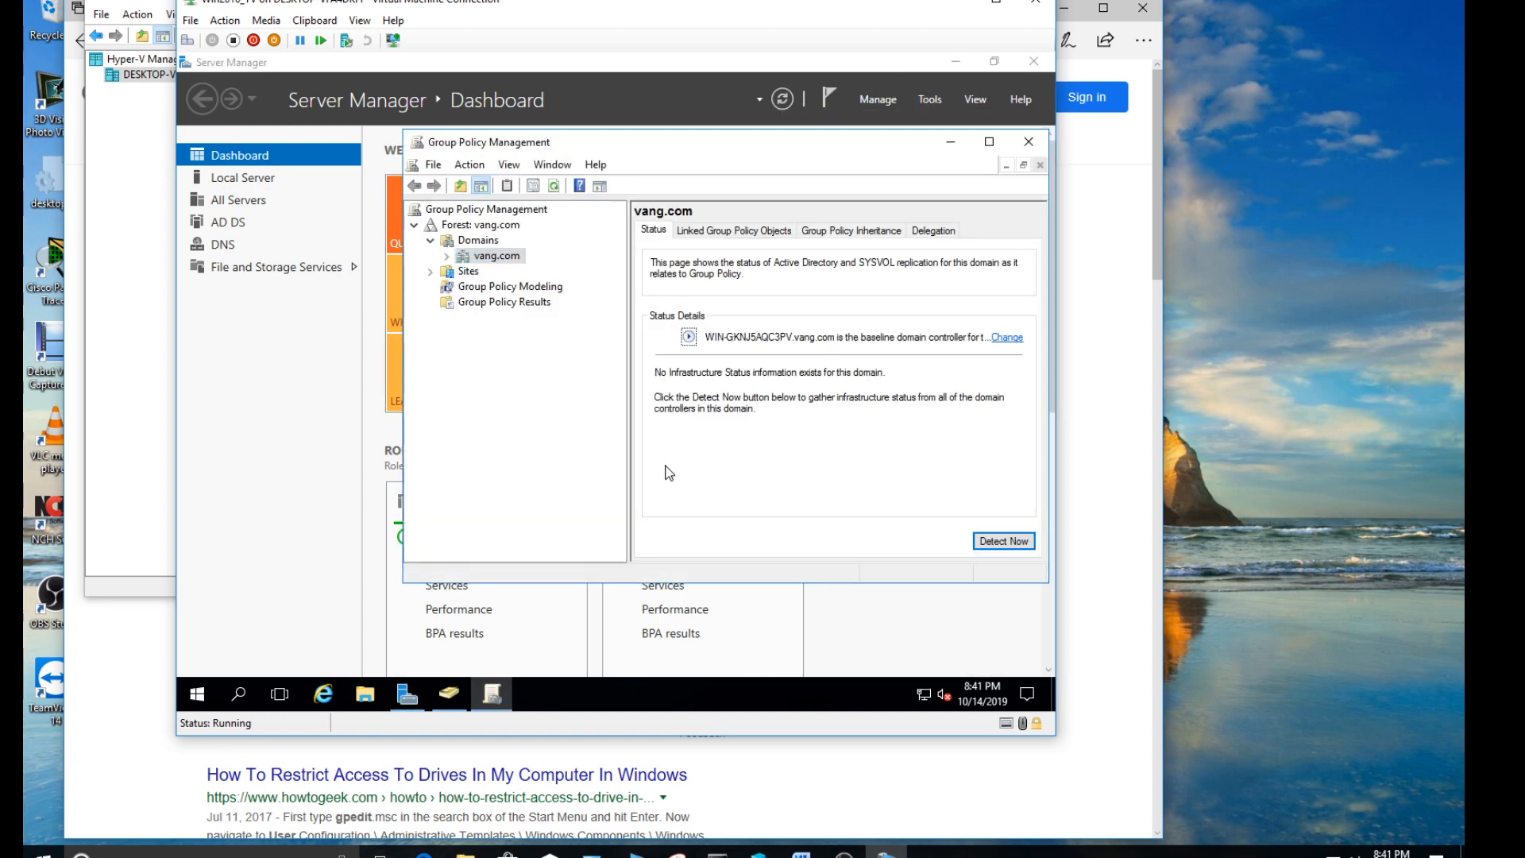
- Place Group Policy Management beside the Active Directory Users and Computers tree and expand the vang.com domain to compare their containers
left_click(447, 698)
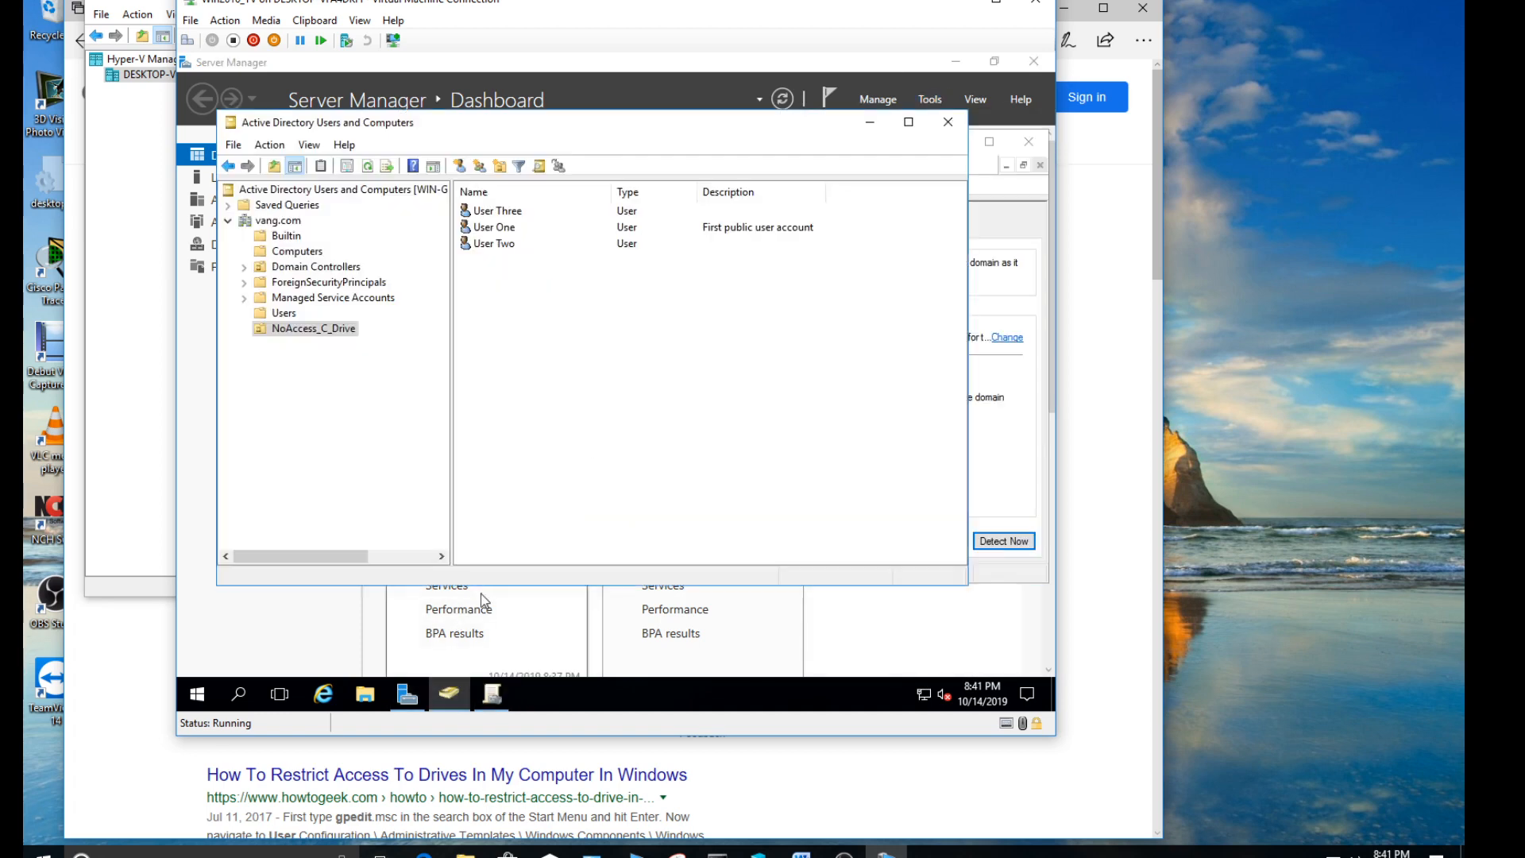
left_click(977, 314)
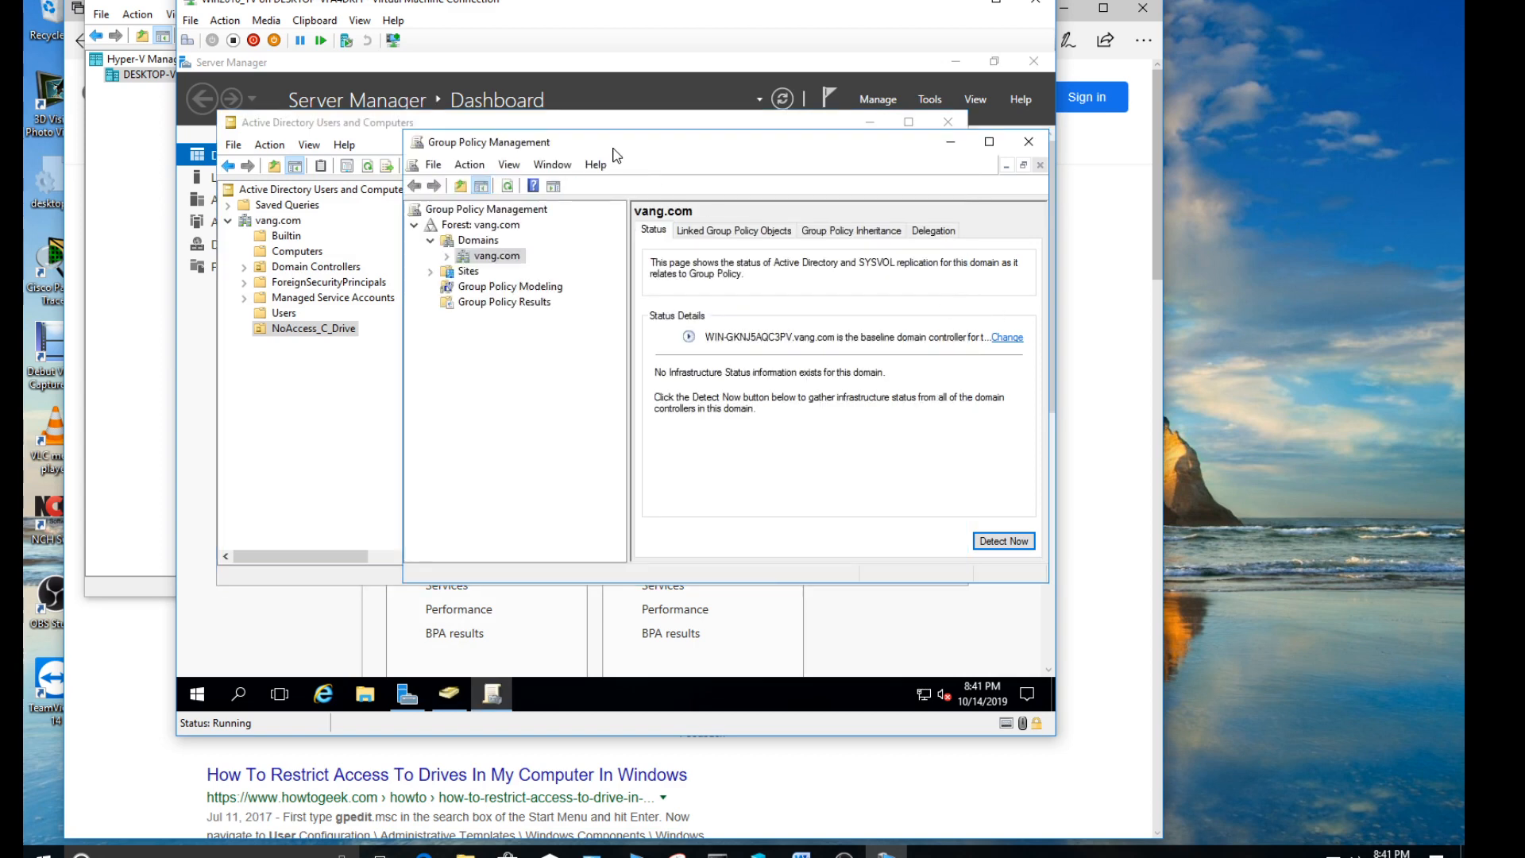
mouse_move(627, 148)
left_mouse_down()
mouse_move(651, 173)
mouse_move(617, 127)
left_mouse_up()
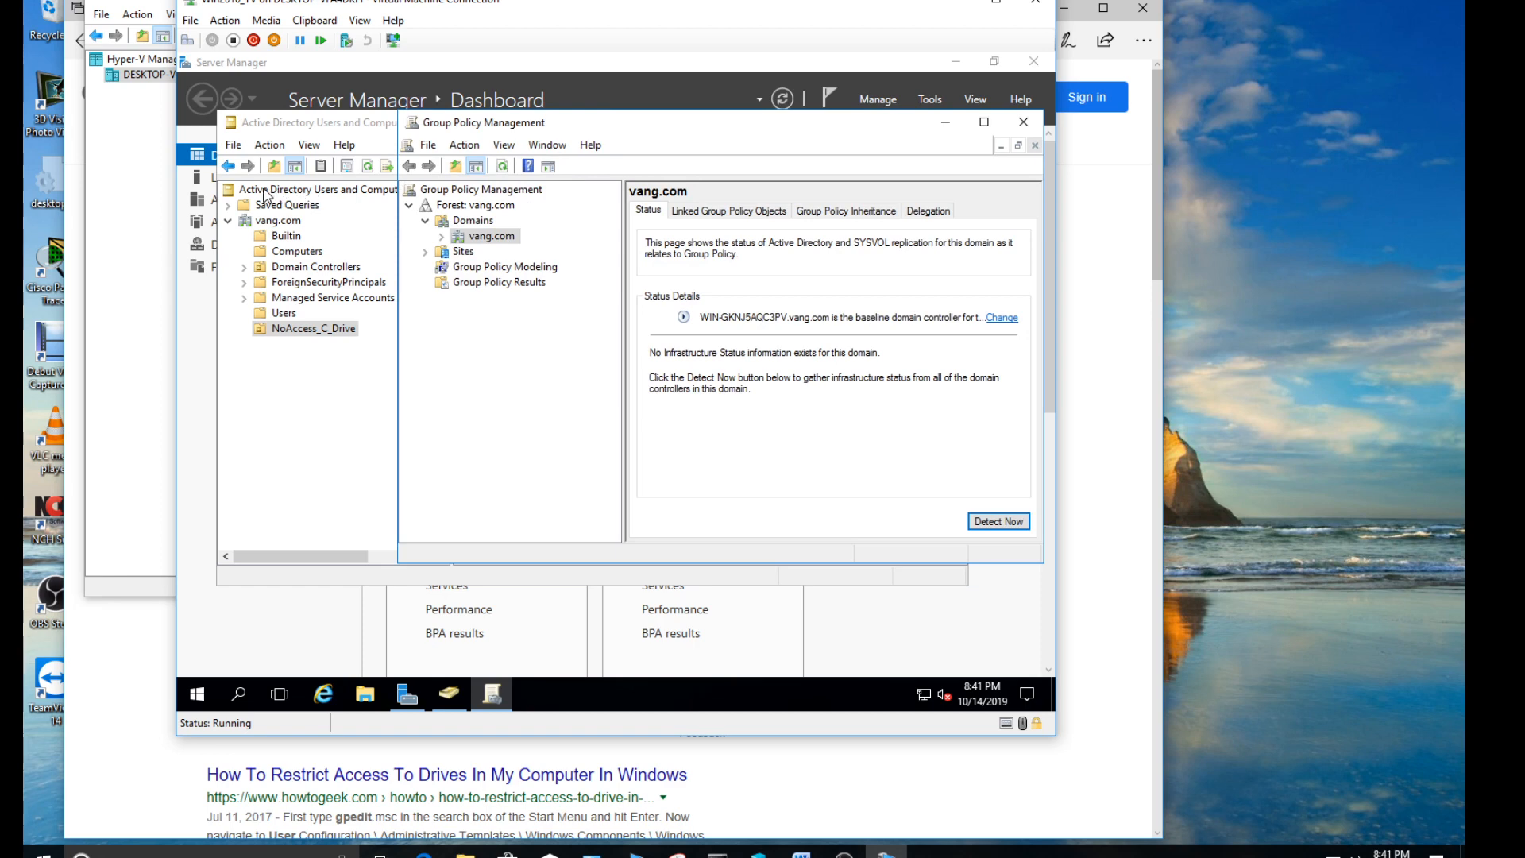
left_click(442, 237)
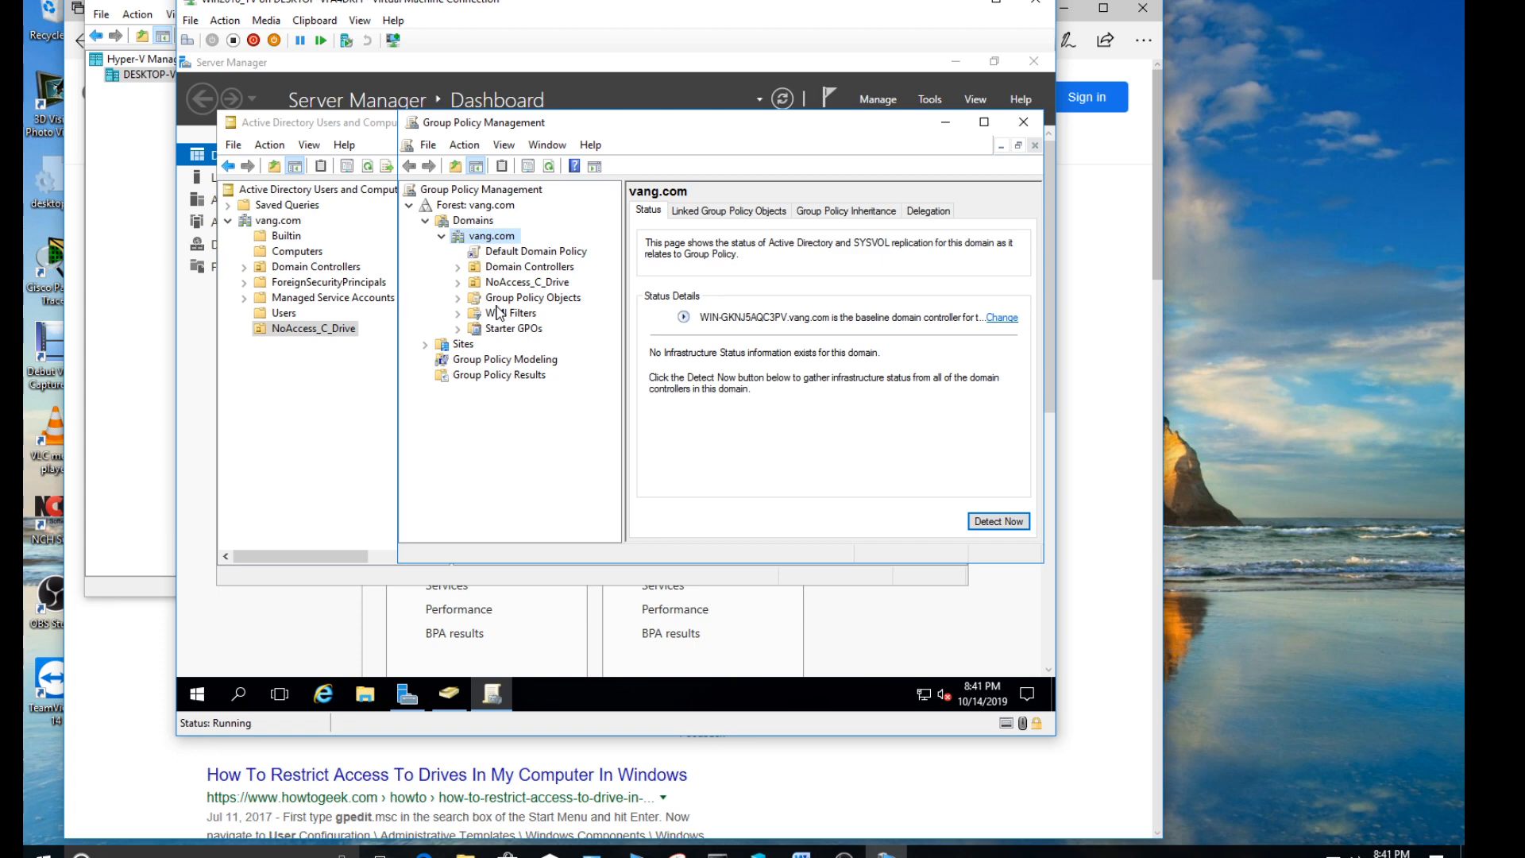
- Create a group policy object named "Prevent_User_See_HardDrive" without a starter GPO, and widen the console tree to show full policy names
left_click(459, 298)
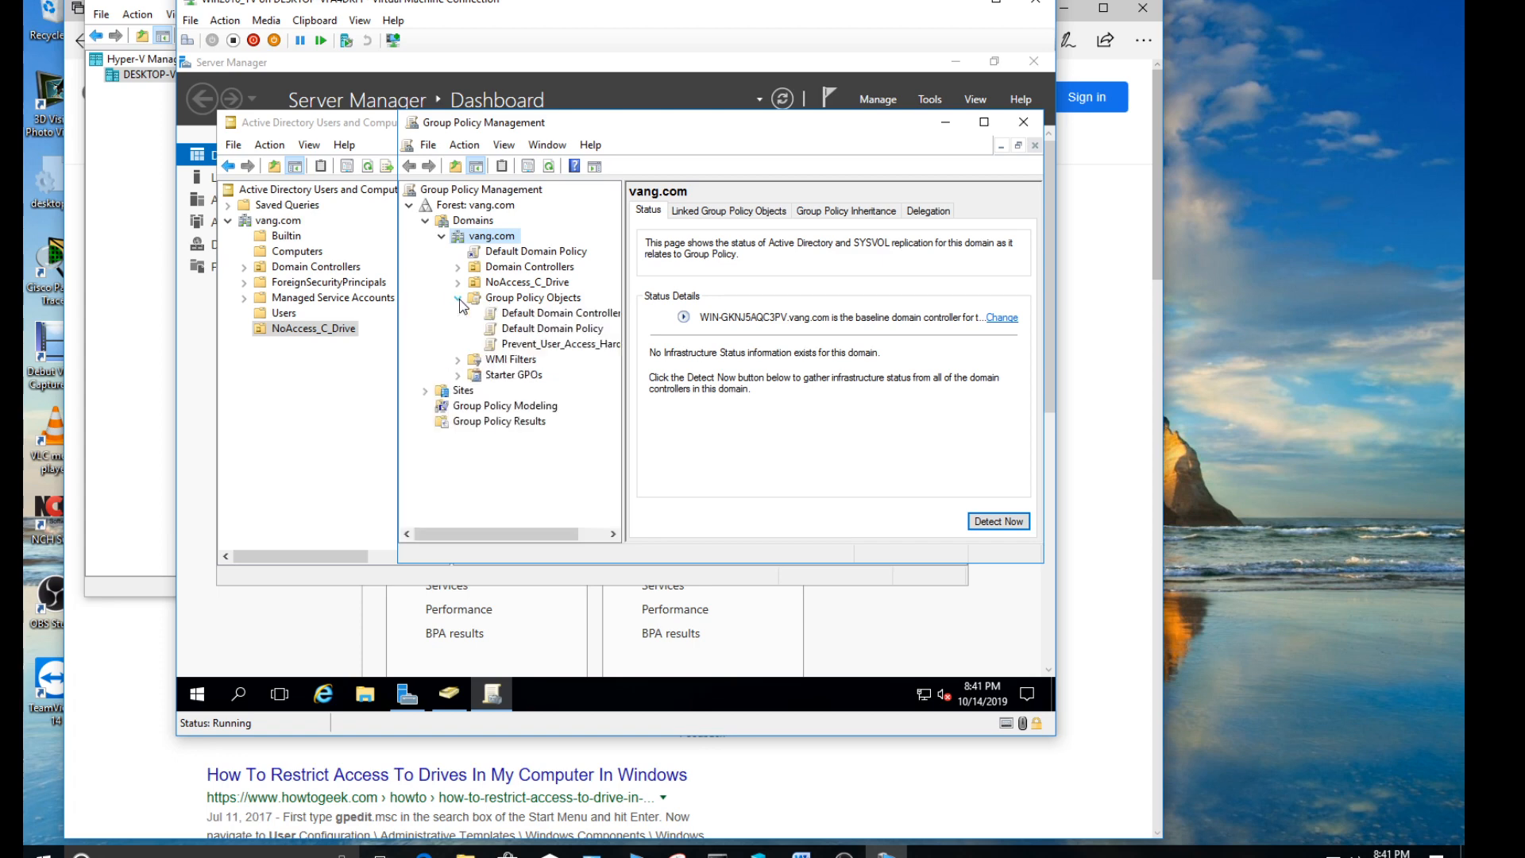
right_click(534, 305)
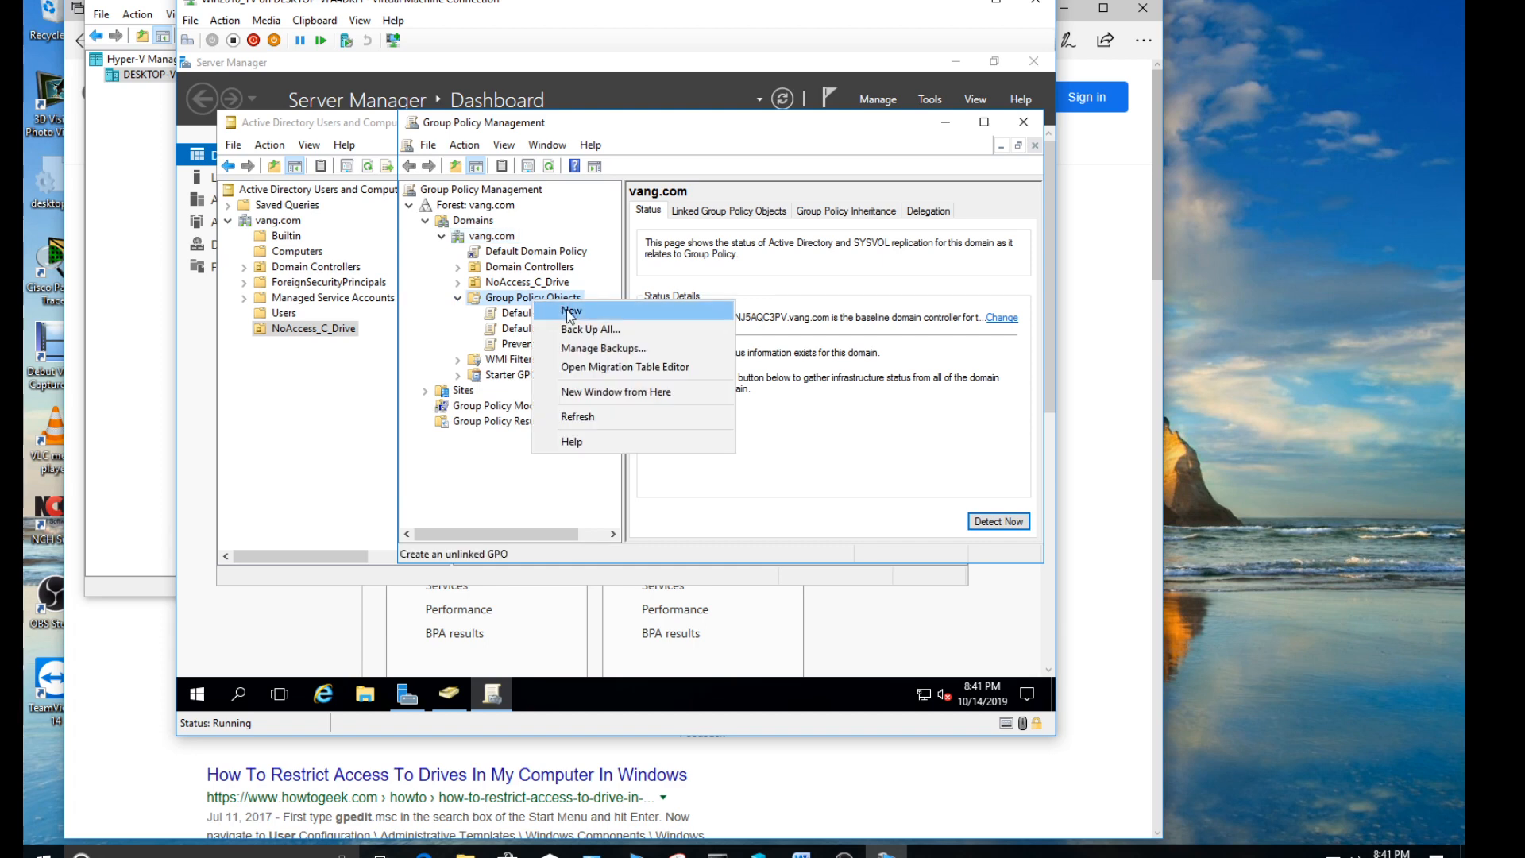
left_click(570, 312)
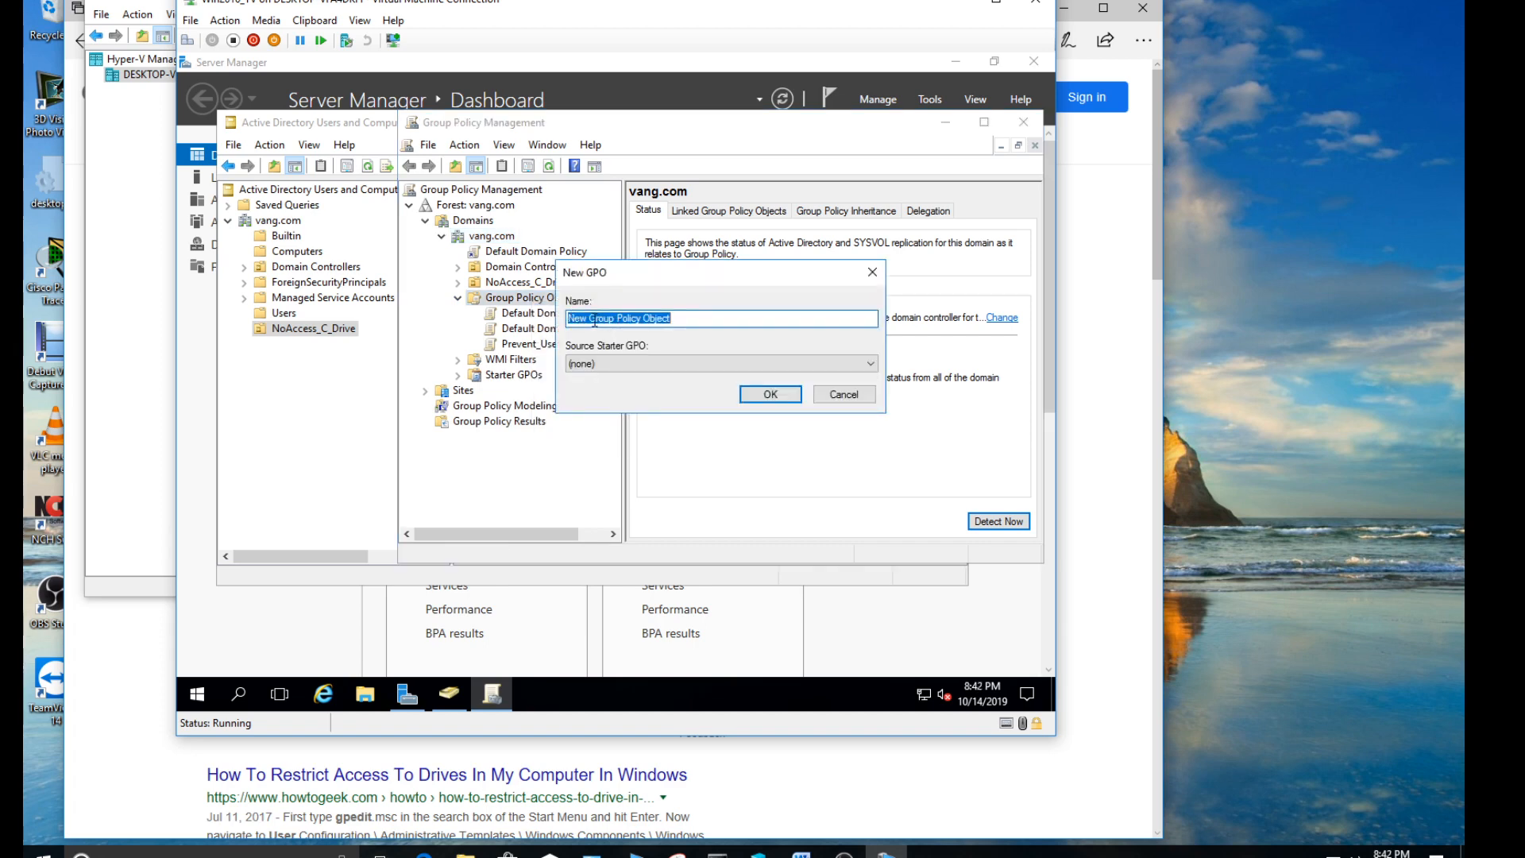
type("Pr")
key("BackSpace")
key("BackSpace")
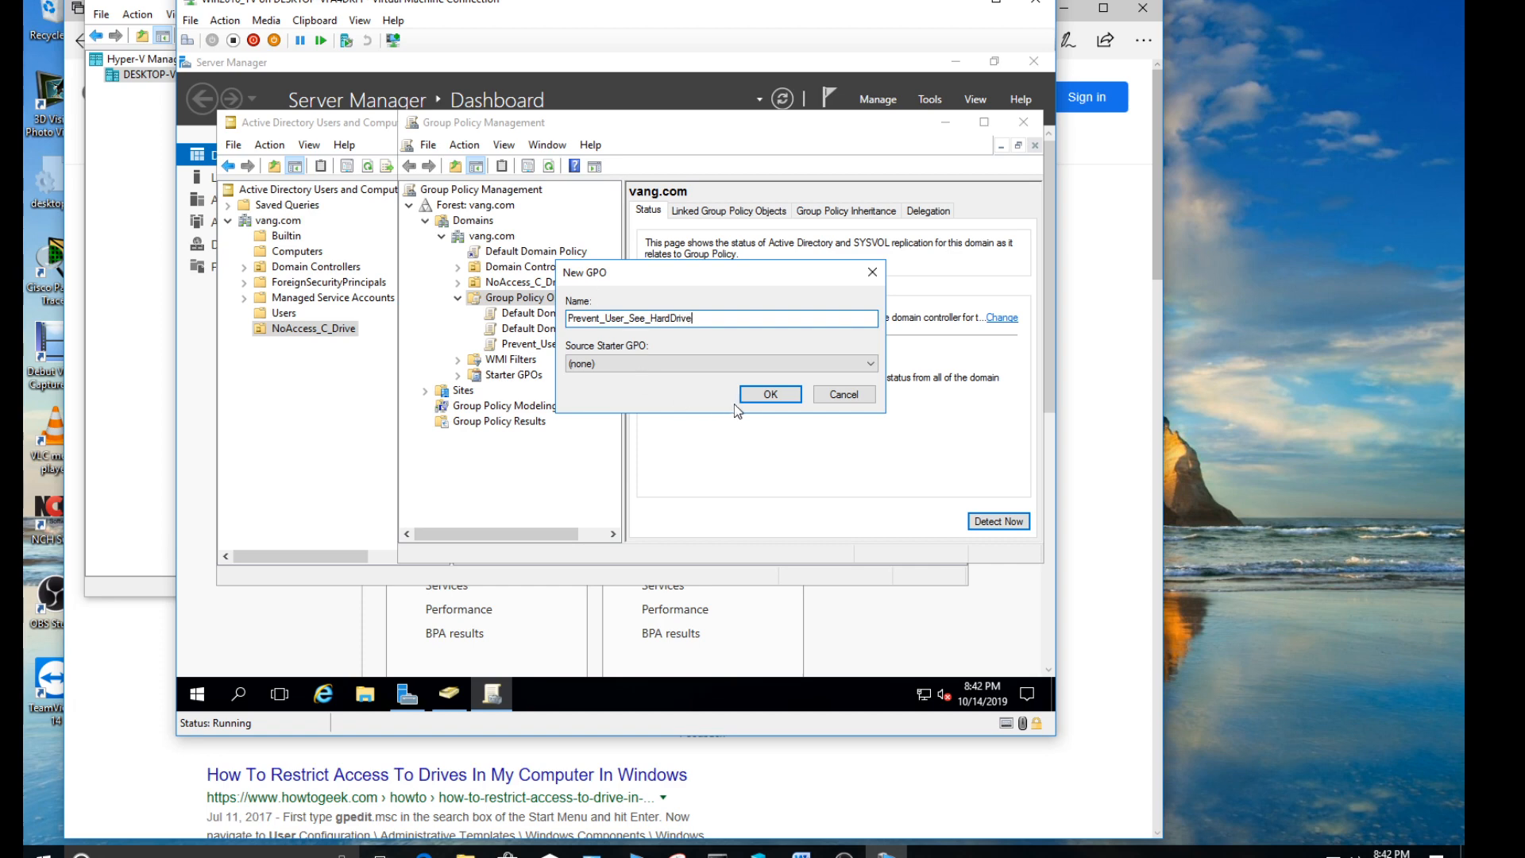
left_click(770, 394)
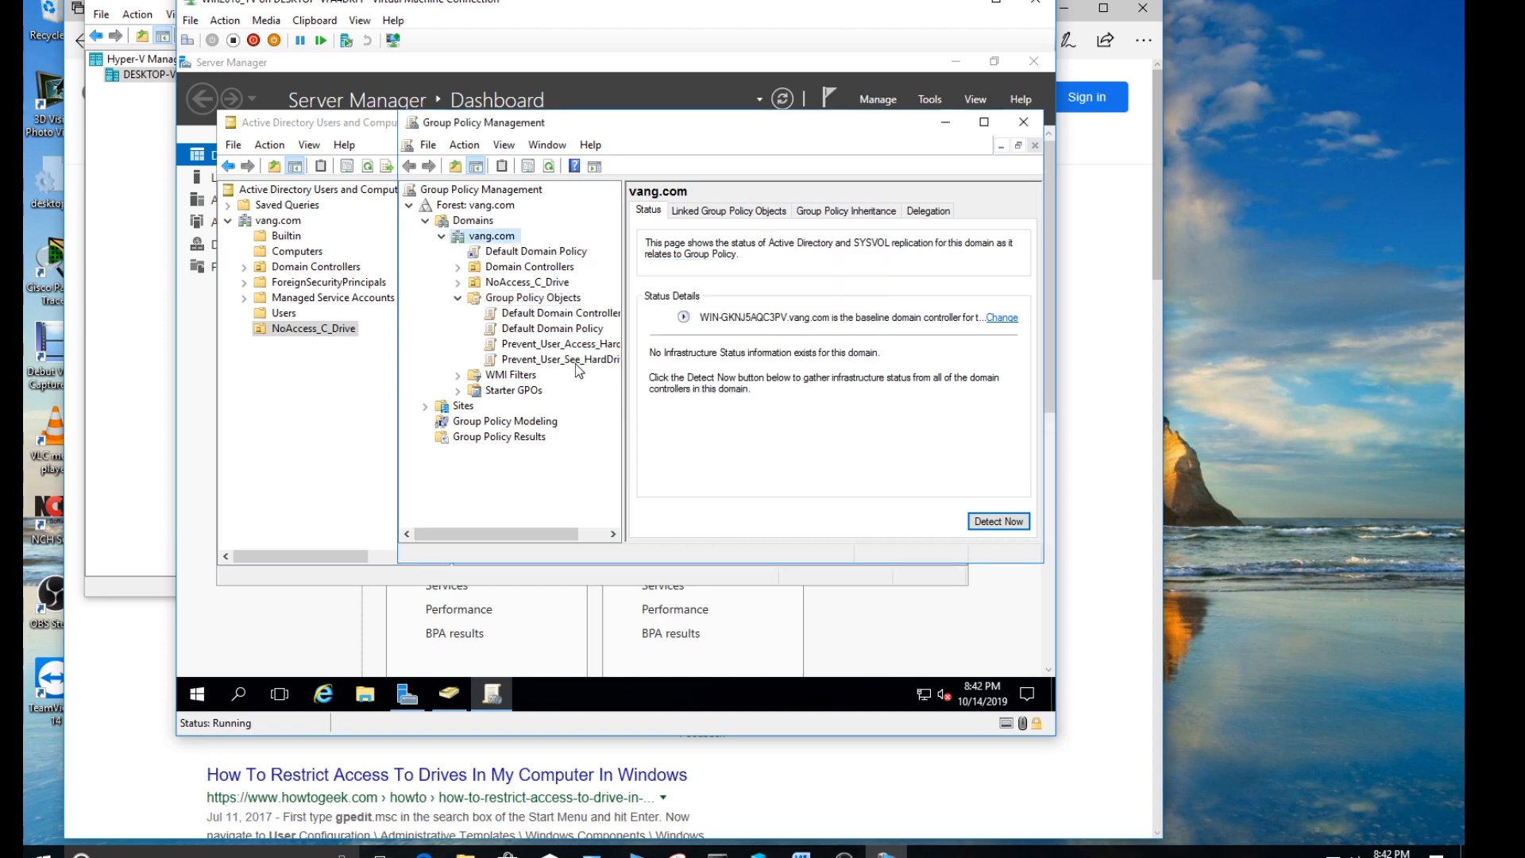
left_click_drag(626, 362, 657, 362)
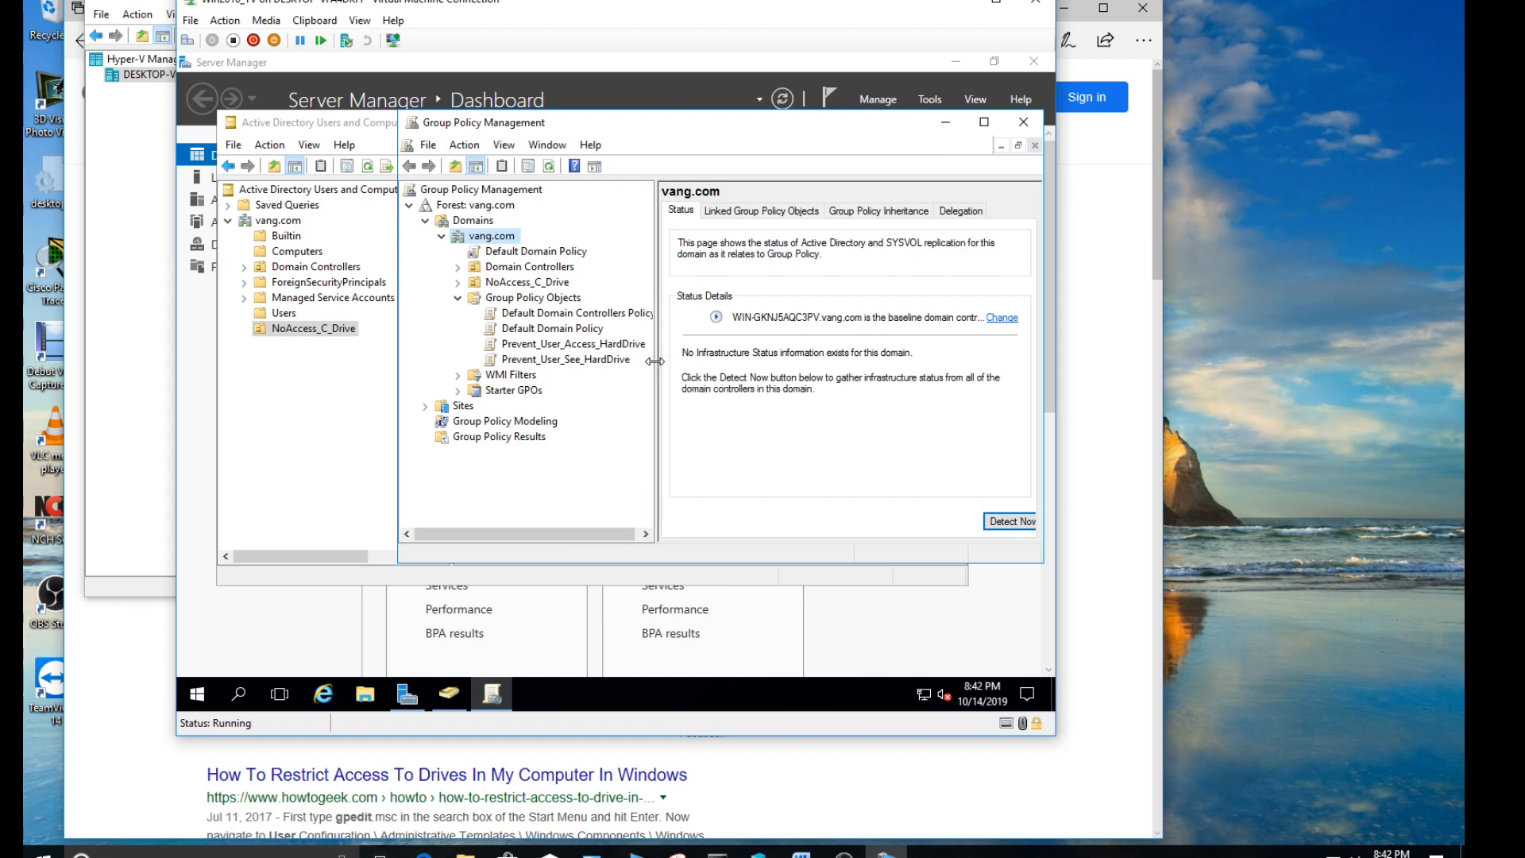
- Delete the Prevent_User_Access_HardDrive group policy object and select Prevent_User_See_HardDrive
right_click(559, 351)
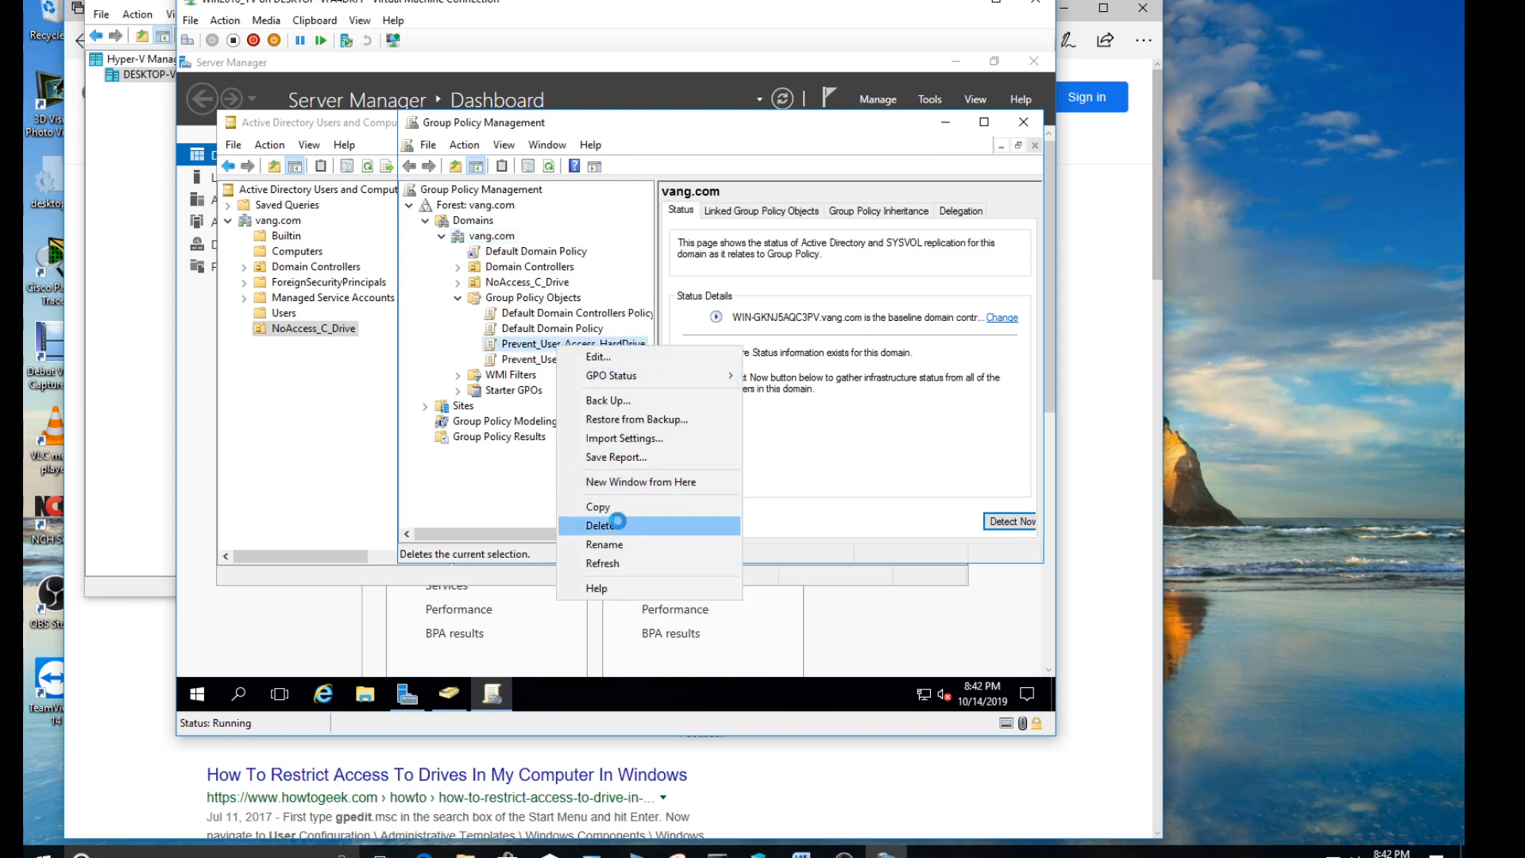
left_click(617, 525)
left_click(657, 380)
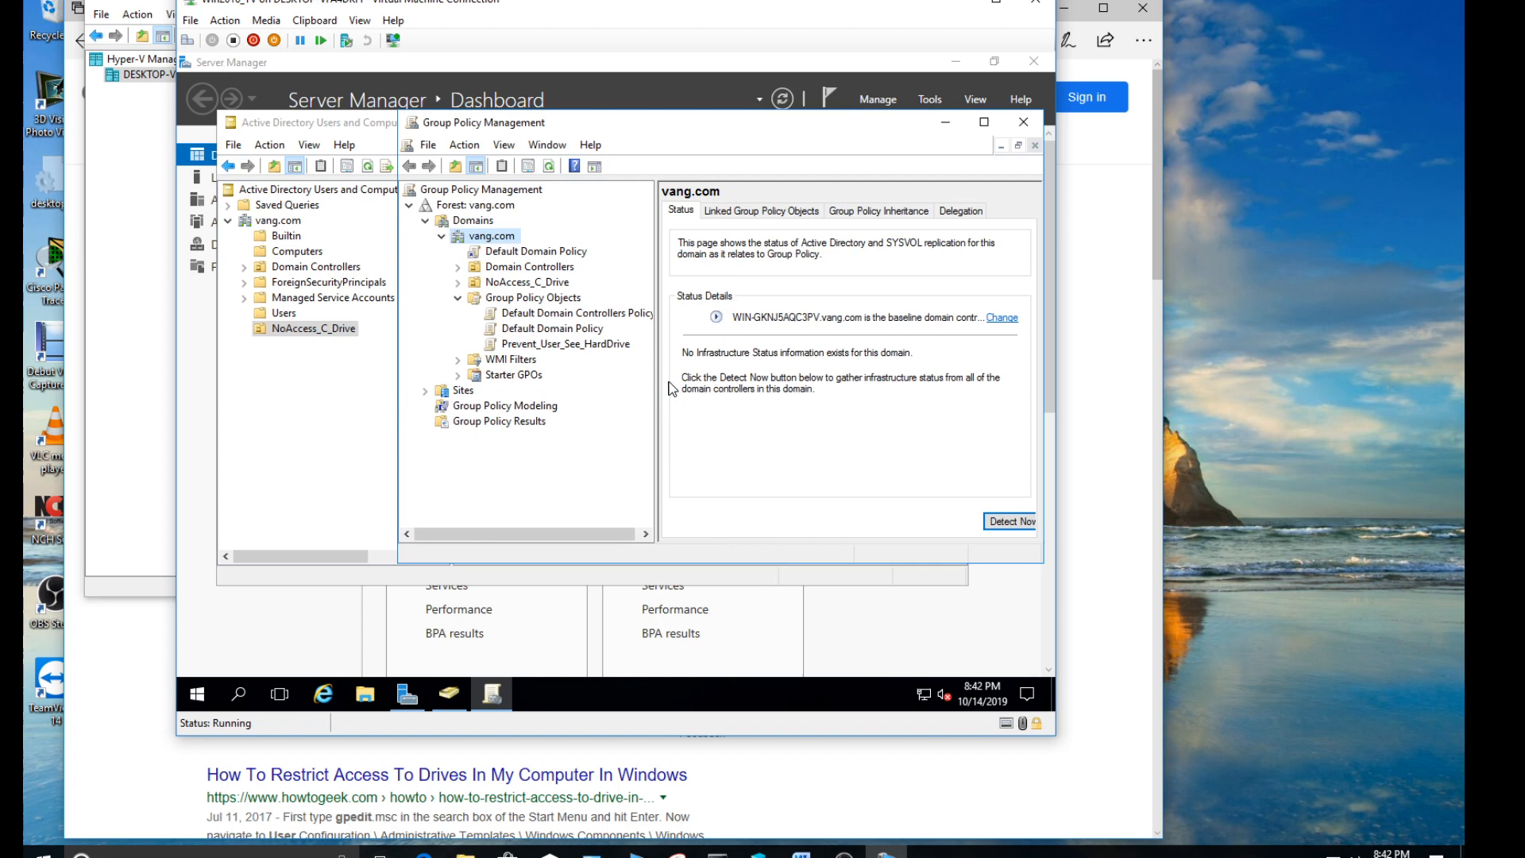
left_click(557, 347)
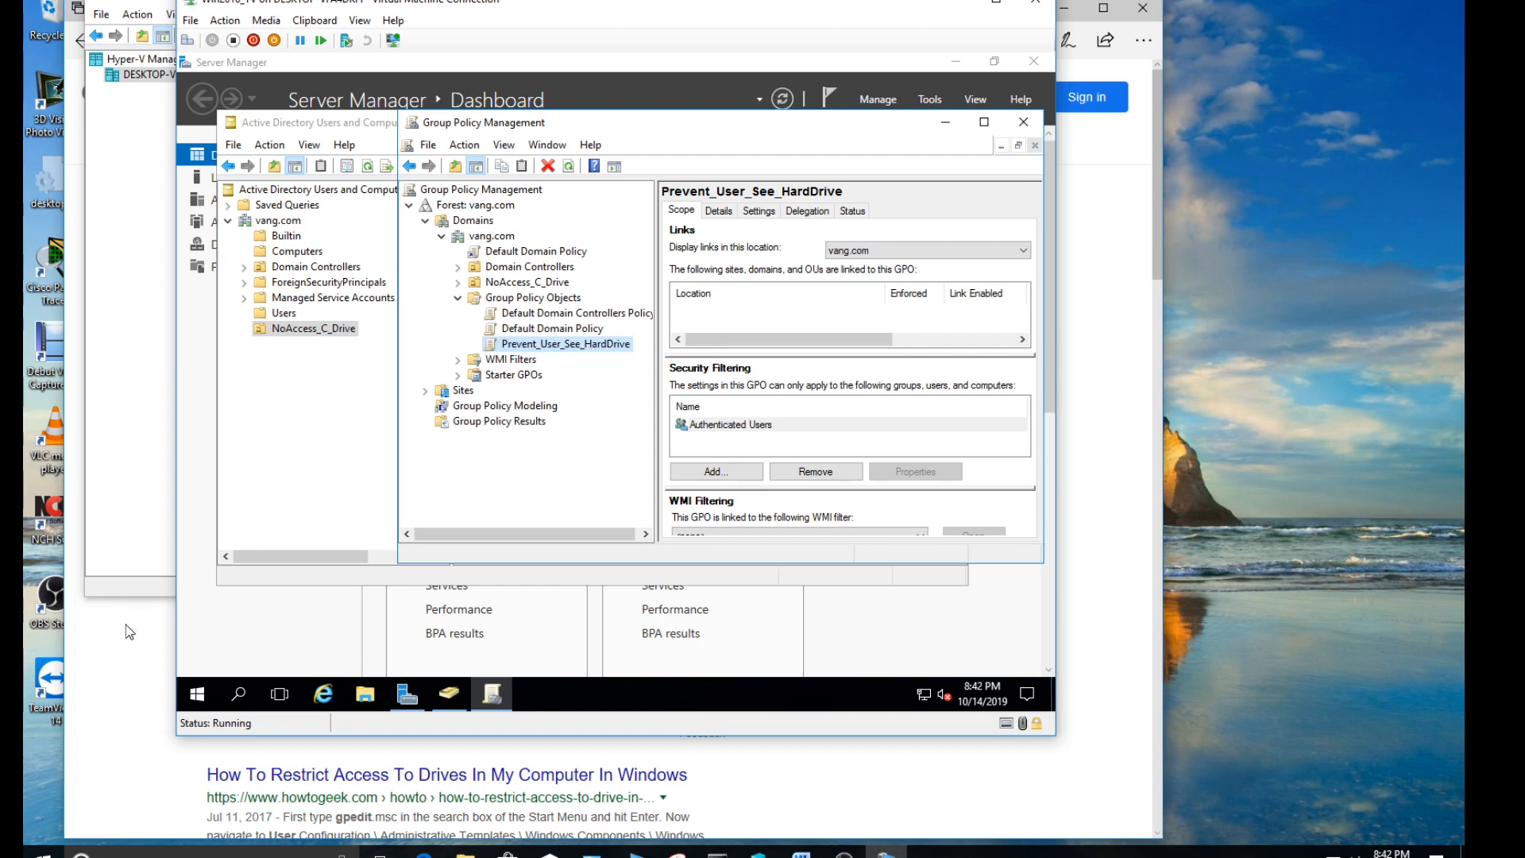
- Switch to the browser, search Google again for "Group policy to prevent user from access to hard drive" and read the policy path in the featured answer
left_click(116, 645)
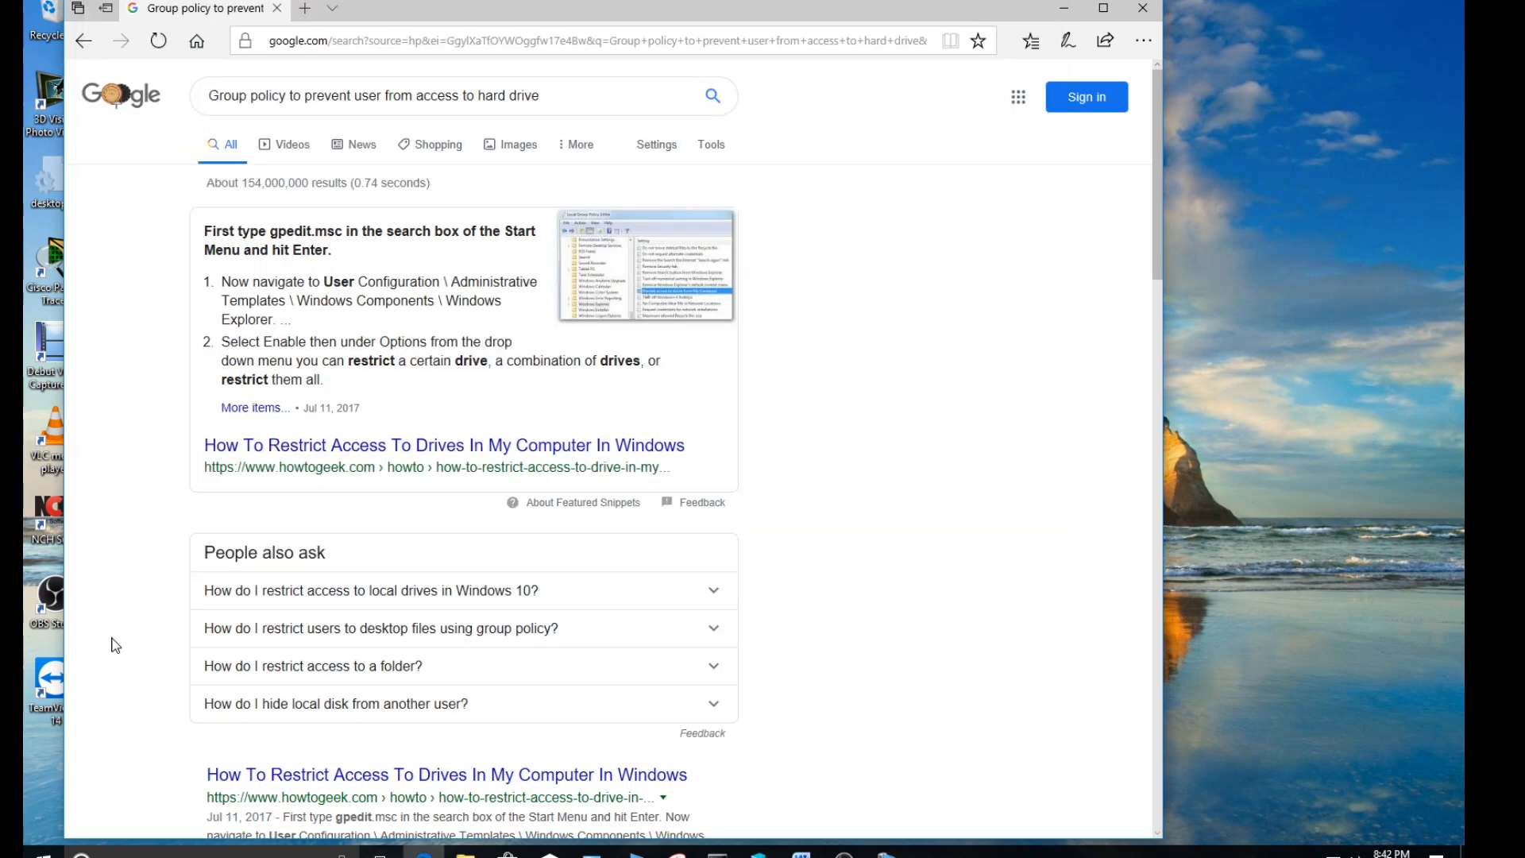
left_click(550, 102)
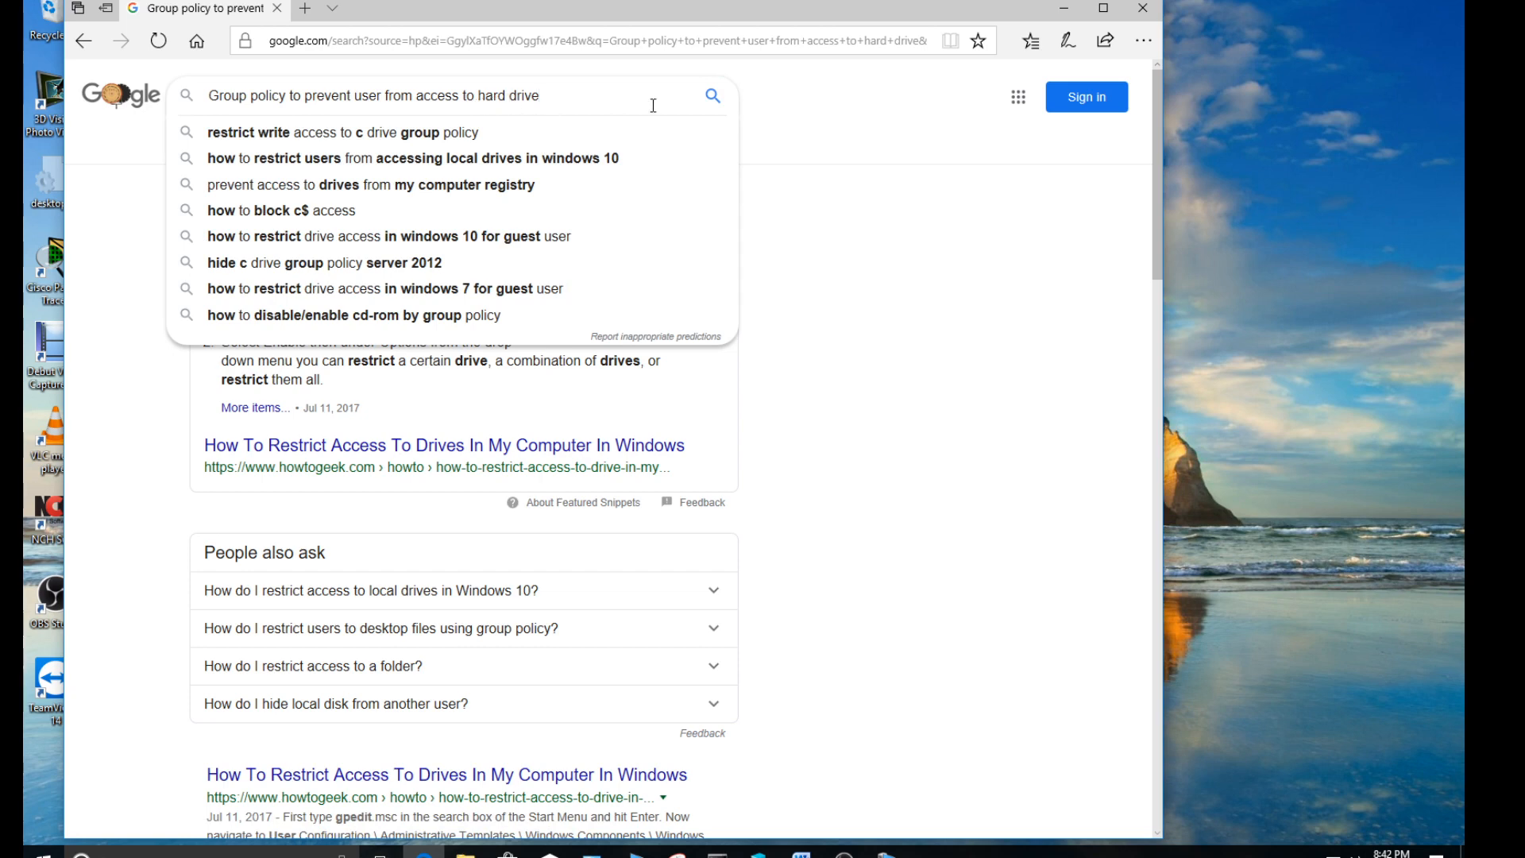
left_click(713, 99)
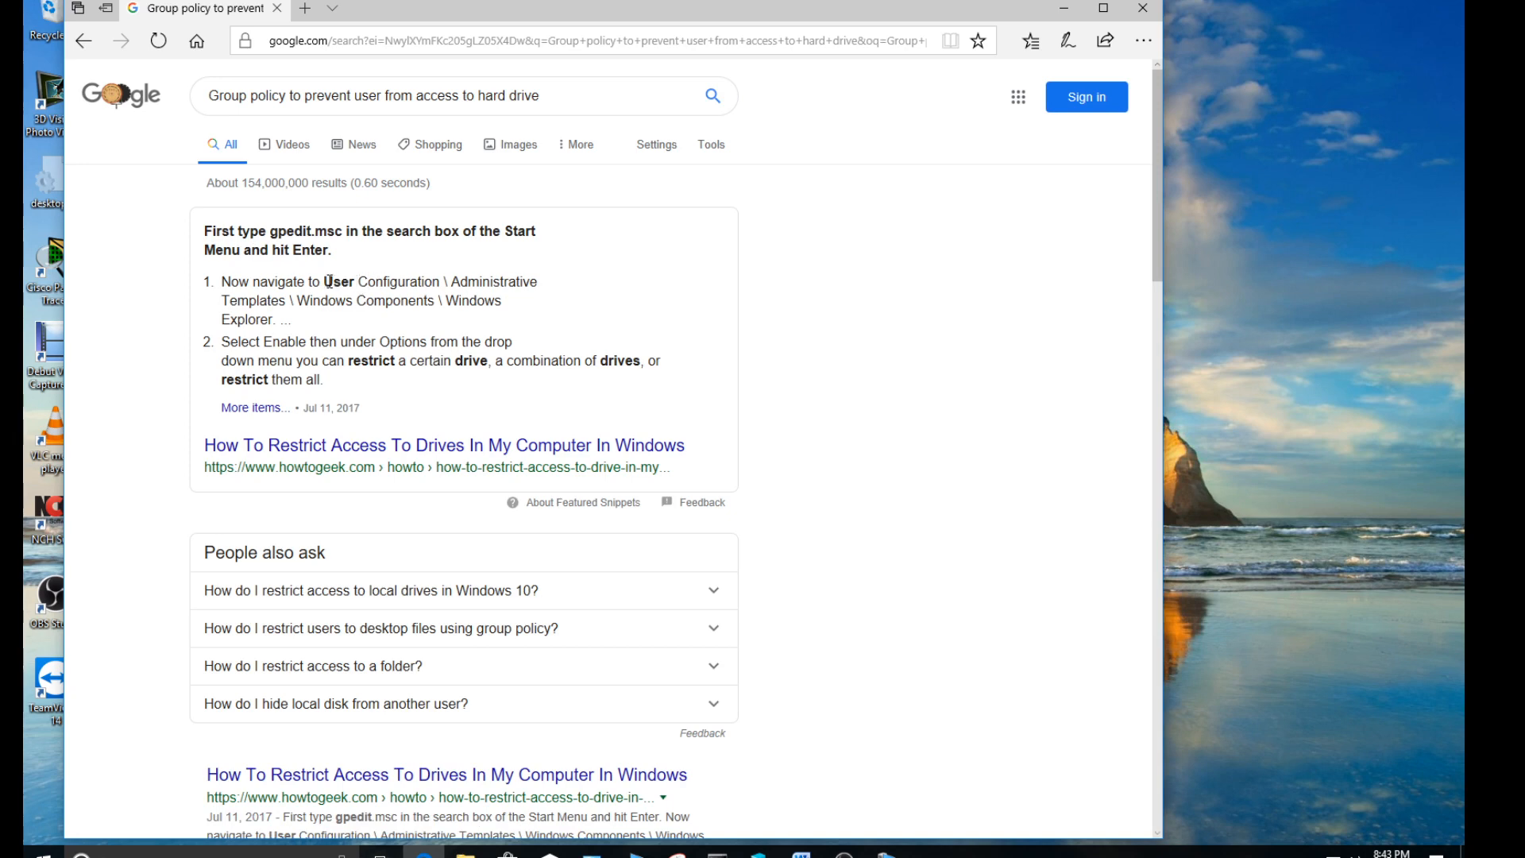
left_click_drag(327, 281, 407, 282)
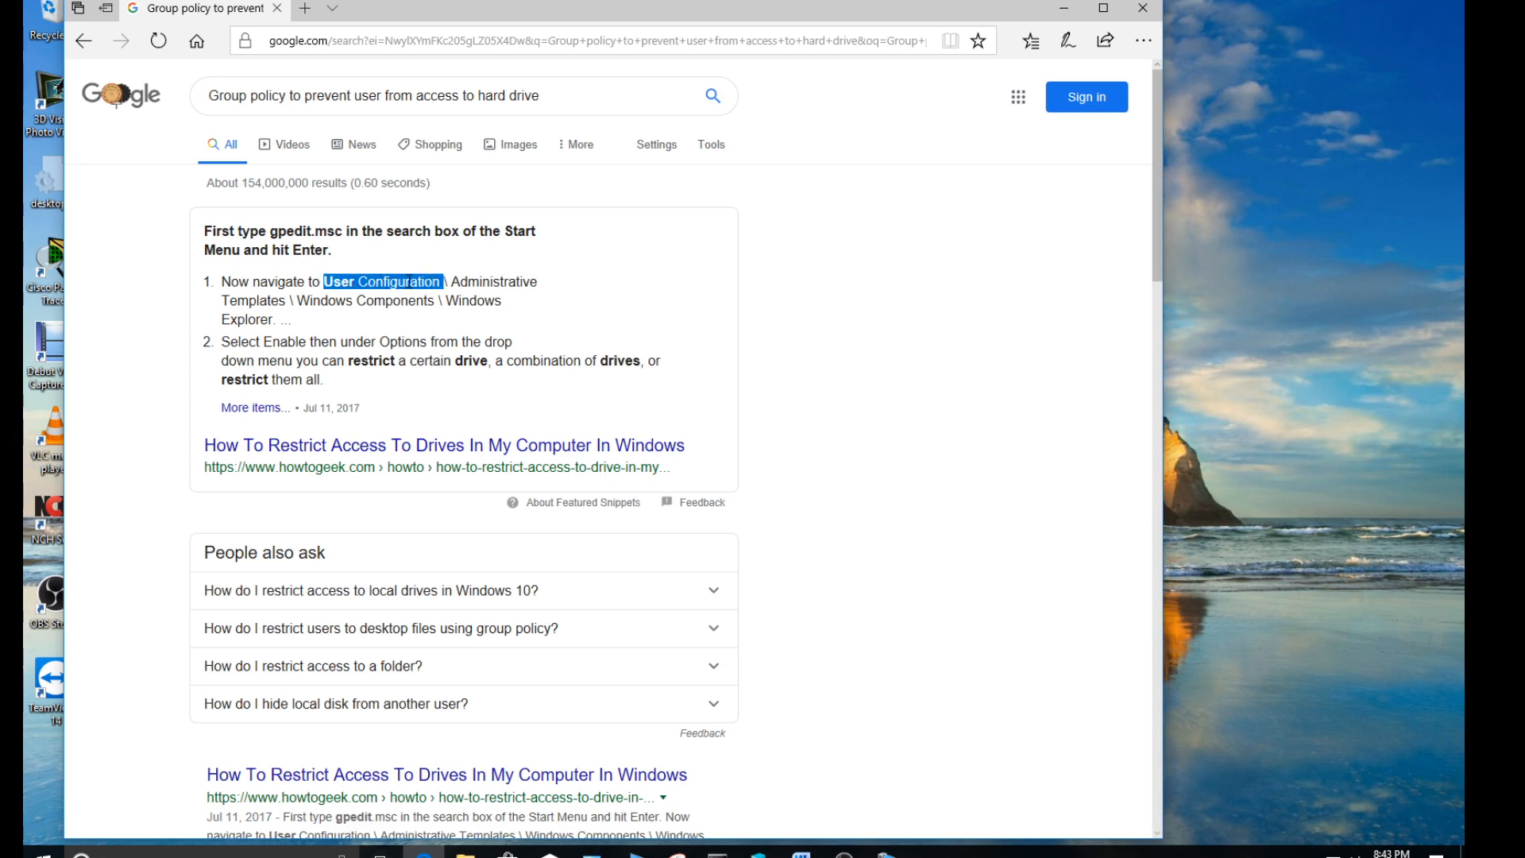
left_click(340, 283)
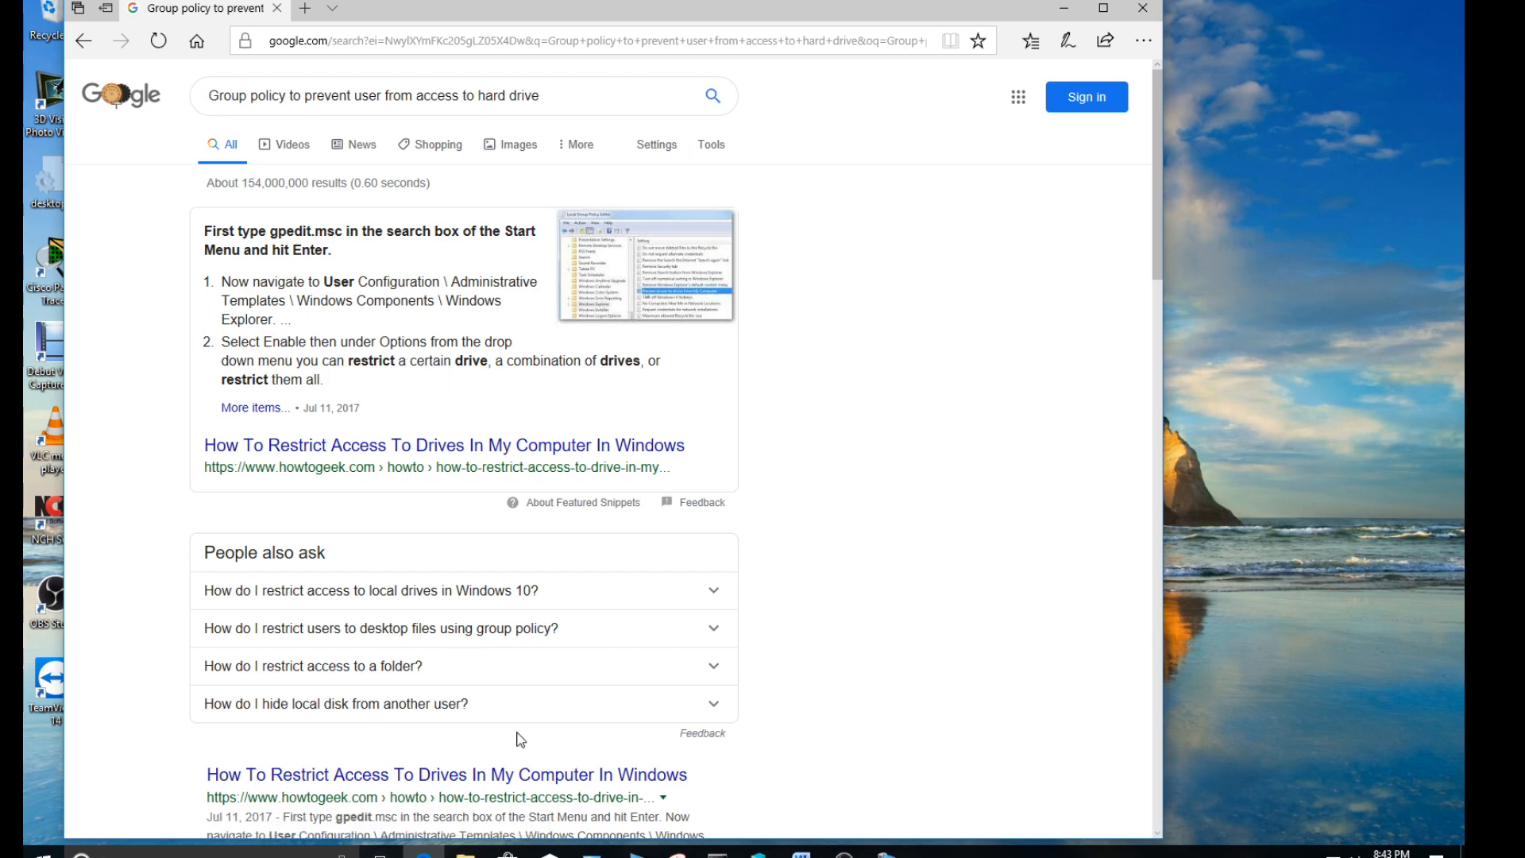
- Return to the virtual machine, open Prevent_User_See_HardDrive for editing, and arrange the windows so the web instructions stay readable beside the editor
left_click(886, 851)
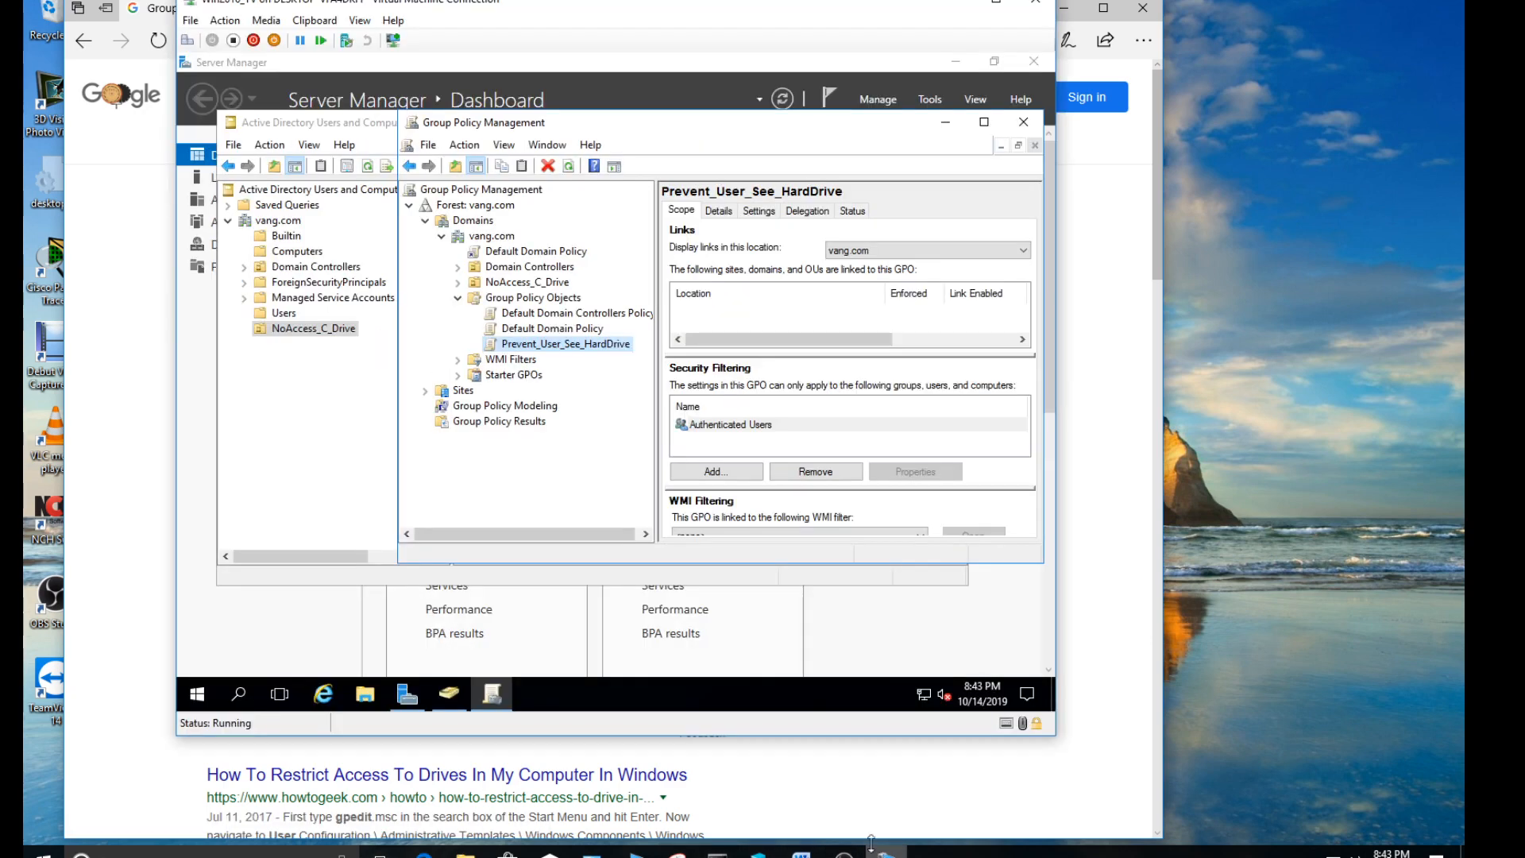
right_click(571, 350)
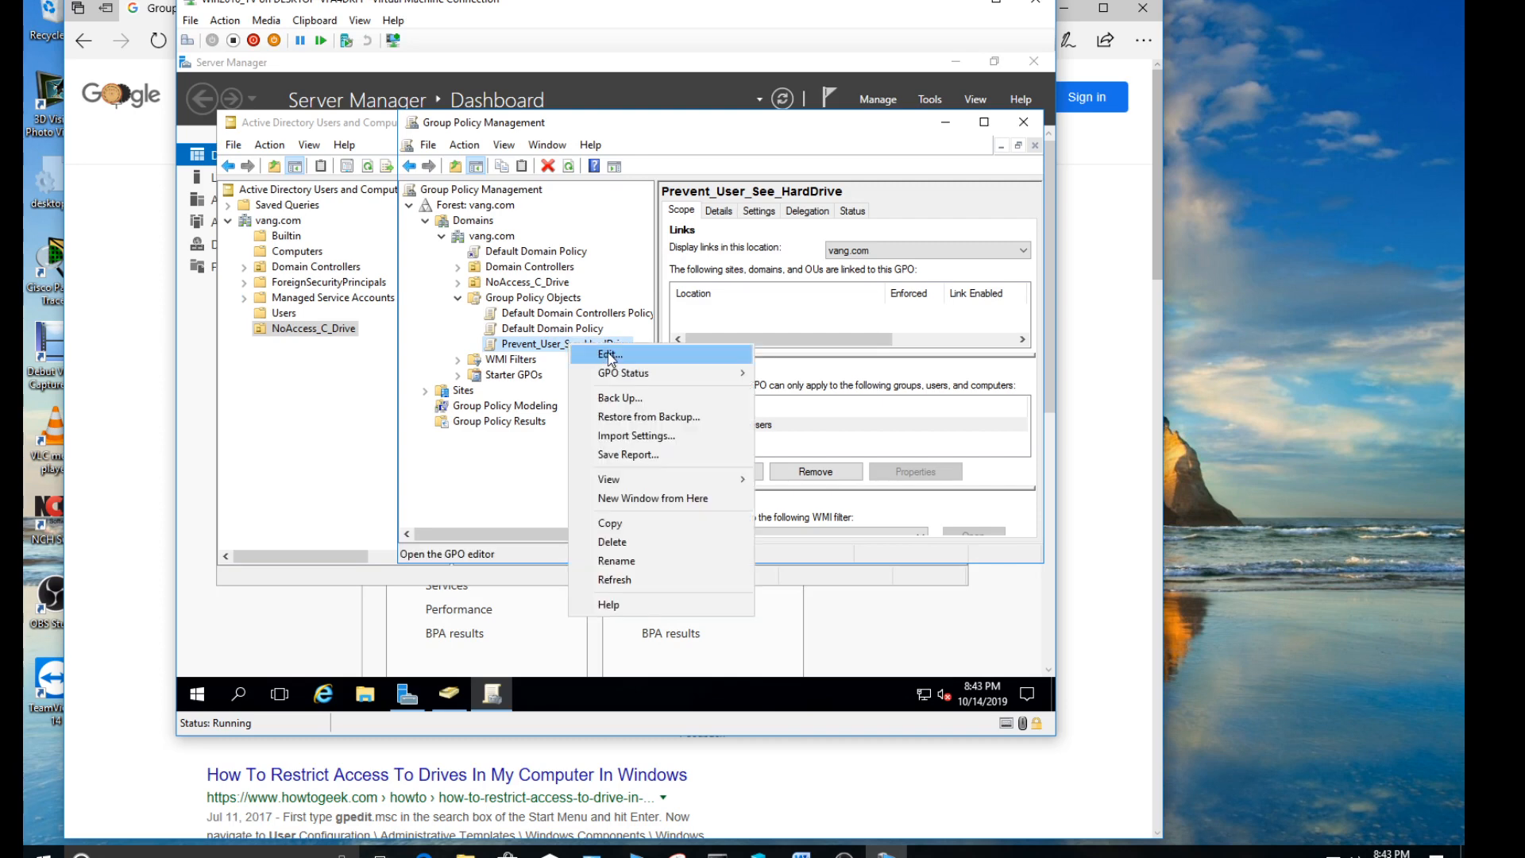
left_click(610, 356)
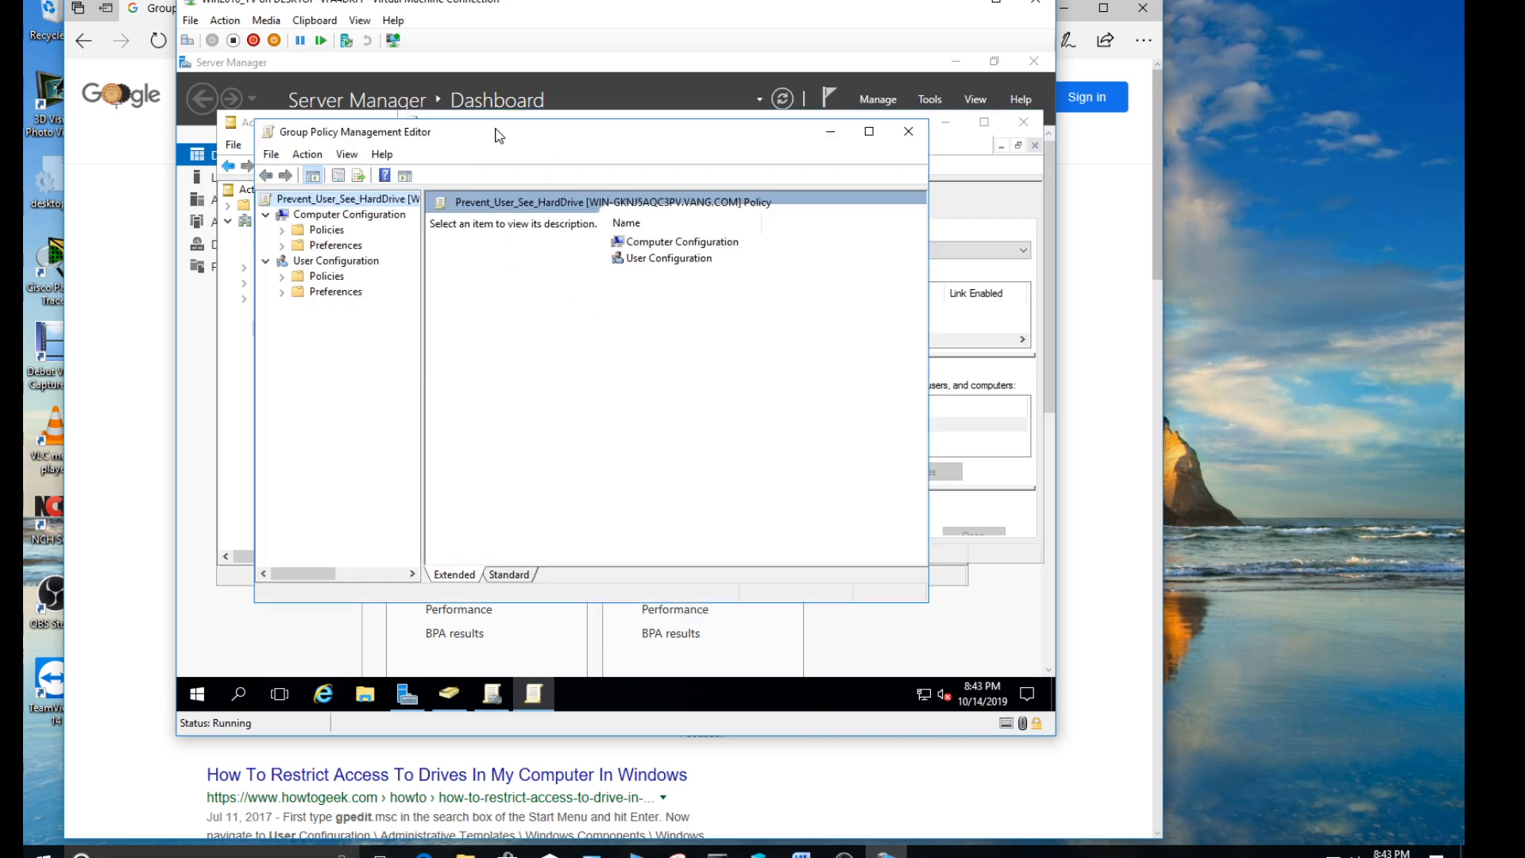
left_click_drag(498, 135, 554, 199)
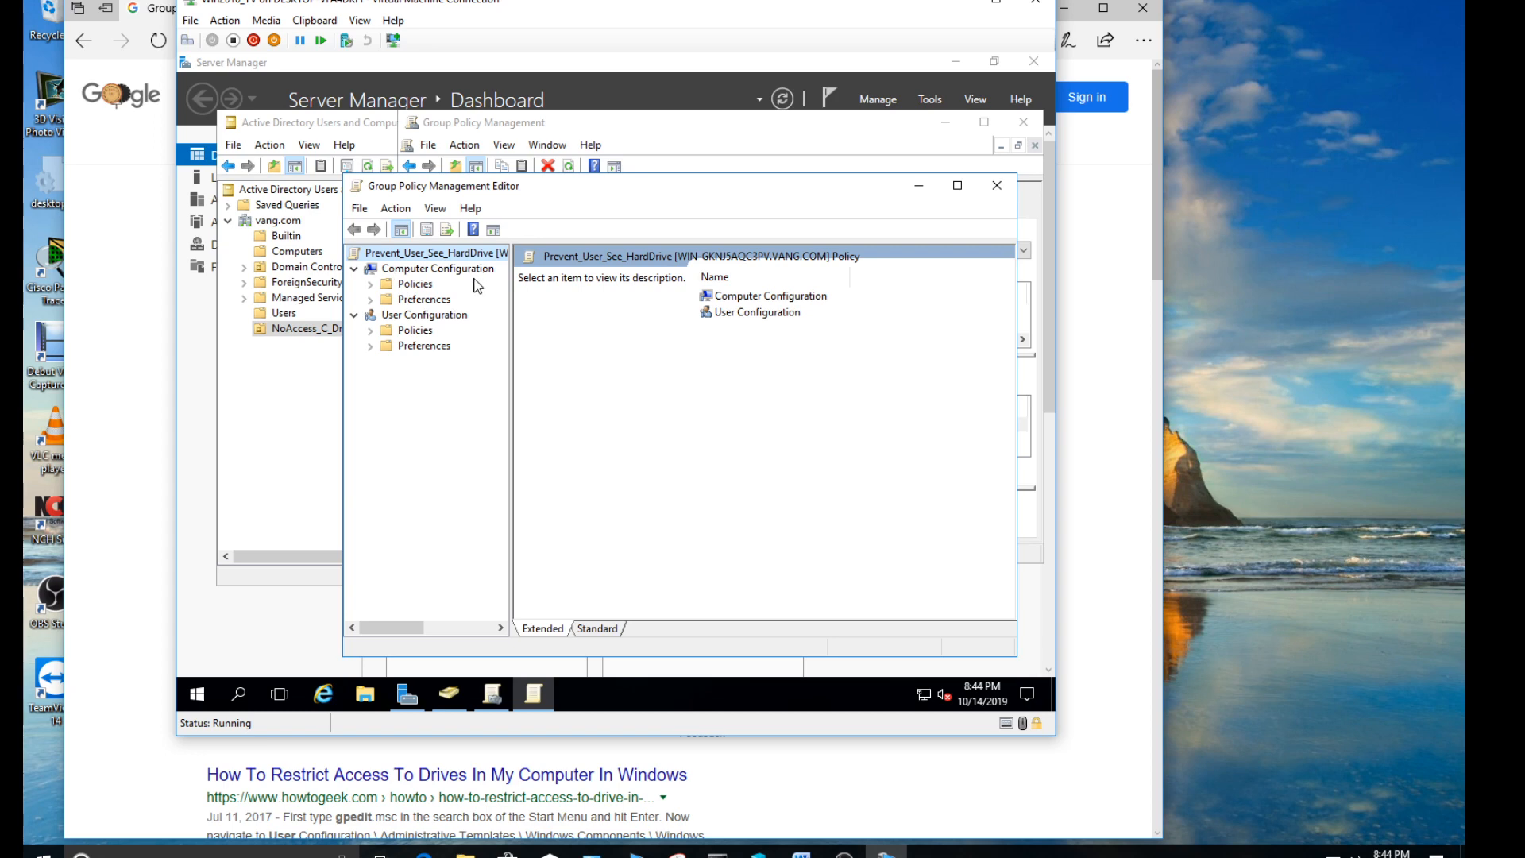
left_click_drag(395, 5, 721, 4)
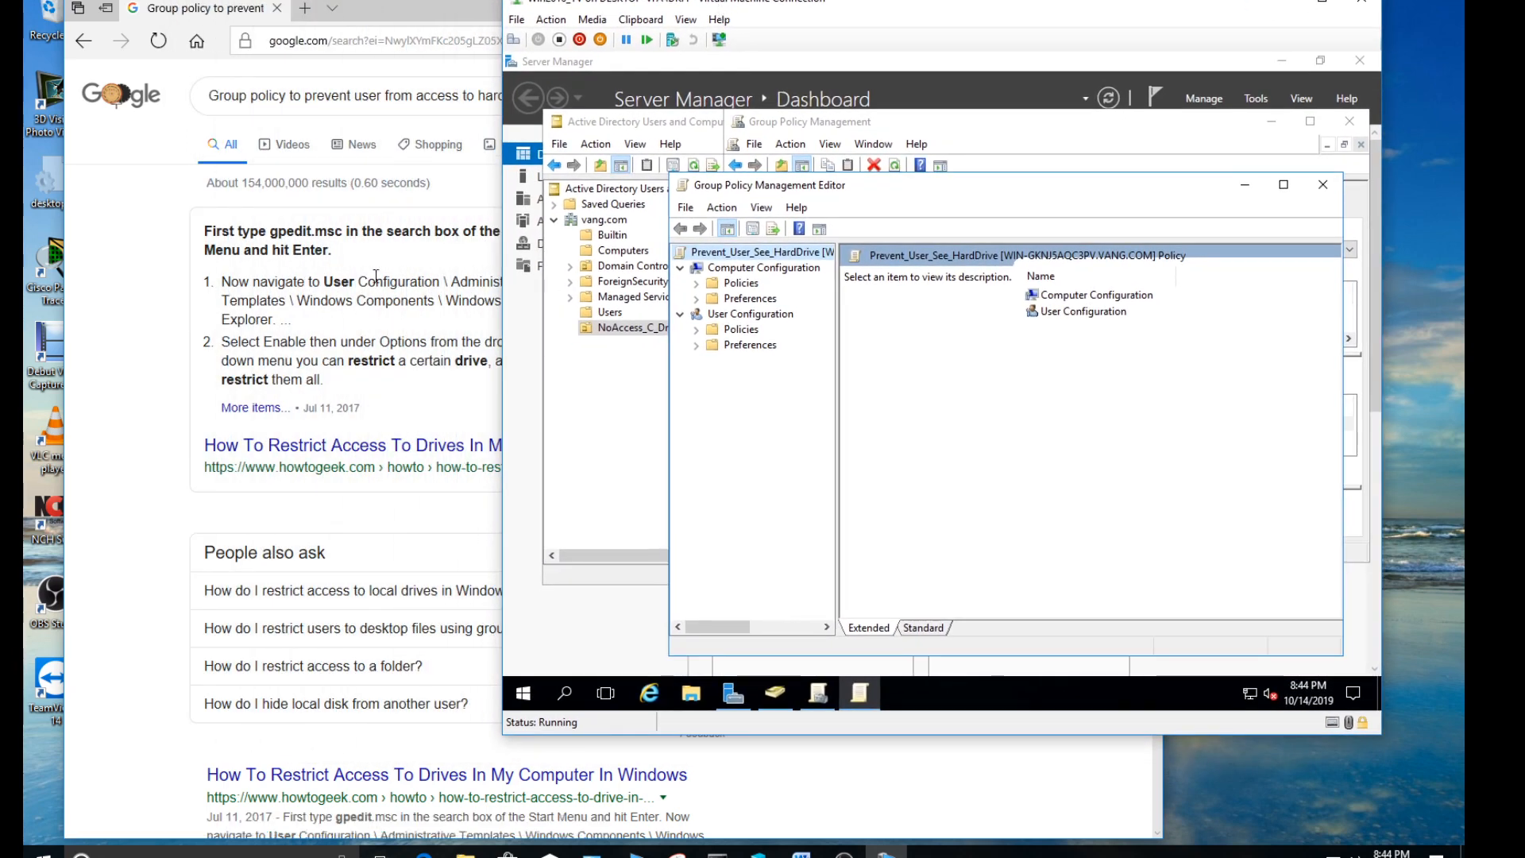
left_click_drag(645, 4, 705, 5)
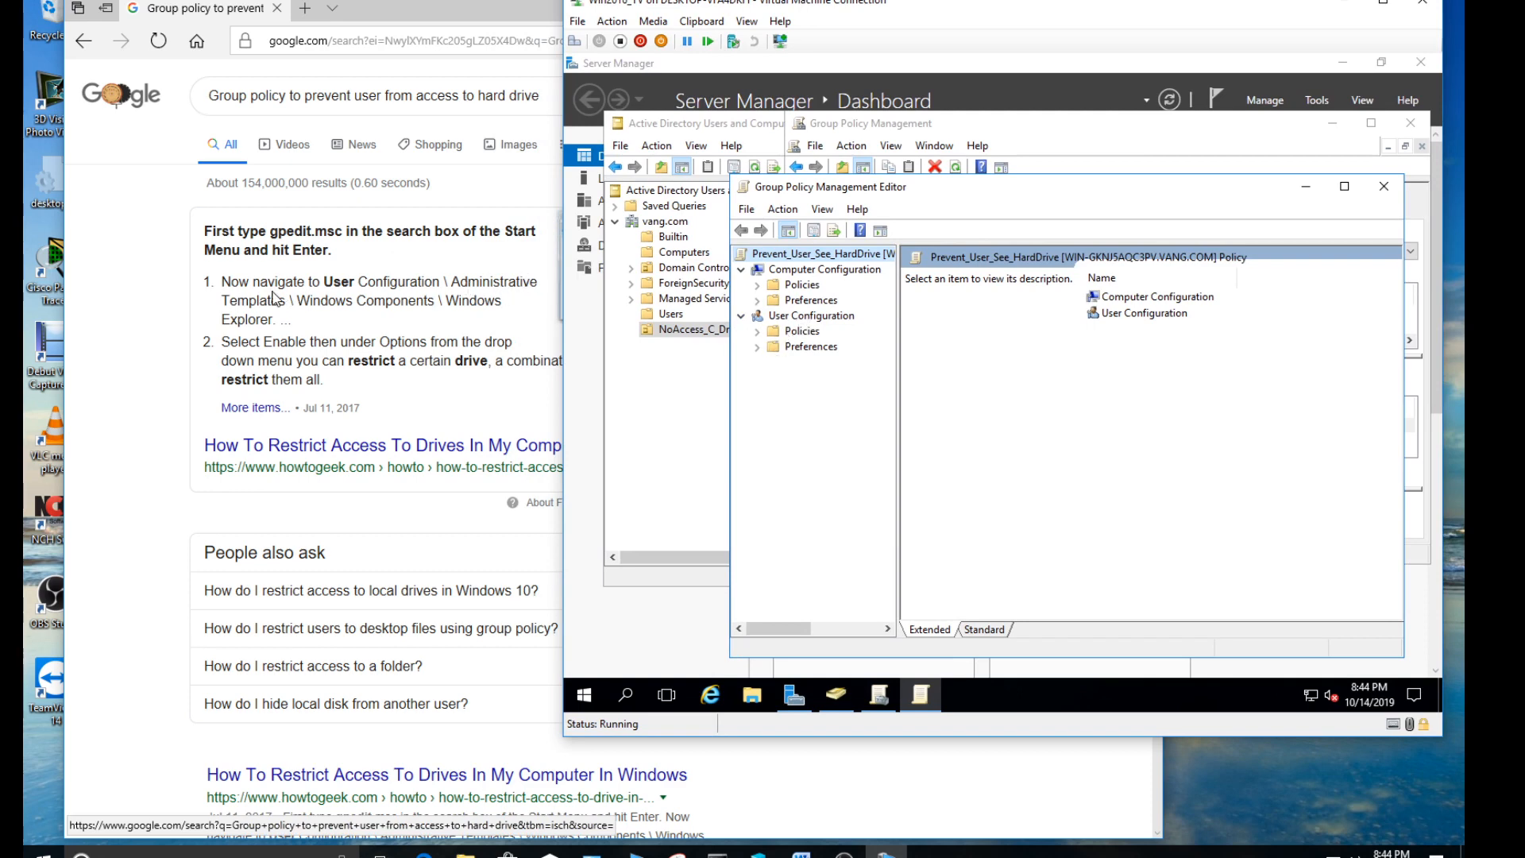
- Under User Configuration, go through Policies, Administrative Templates and Windows Components to the File Explorer settings, widening the tree for readable names
left_click(759, 331)
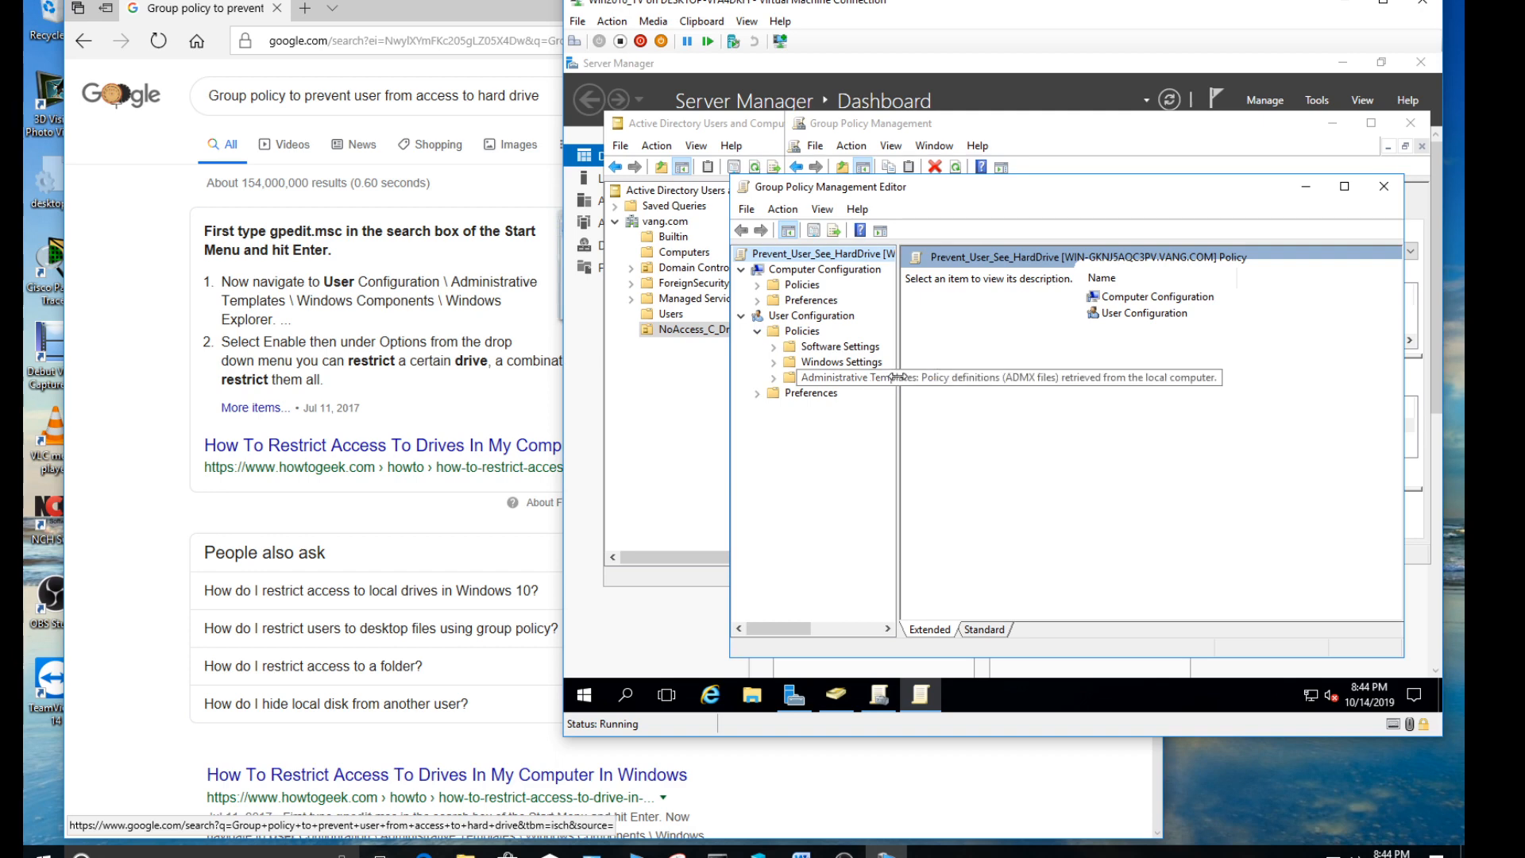
left_click_drag(896, 378, 952, 378)
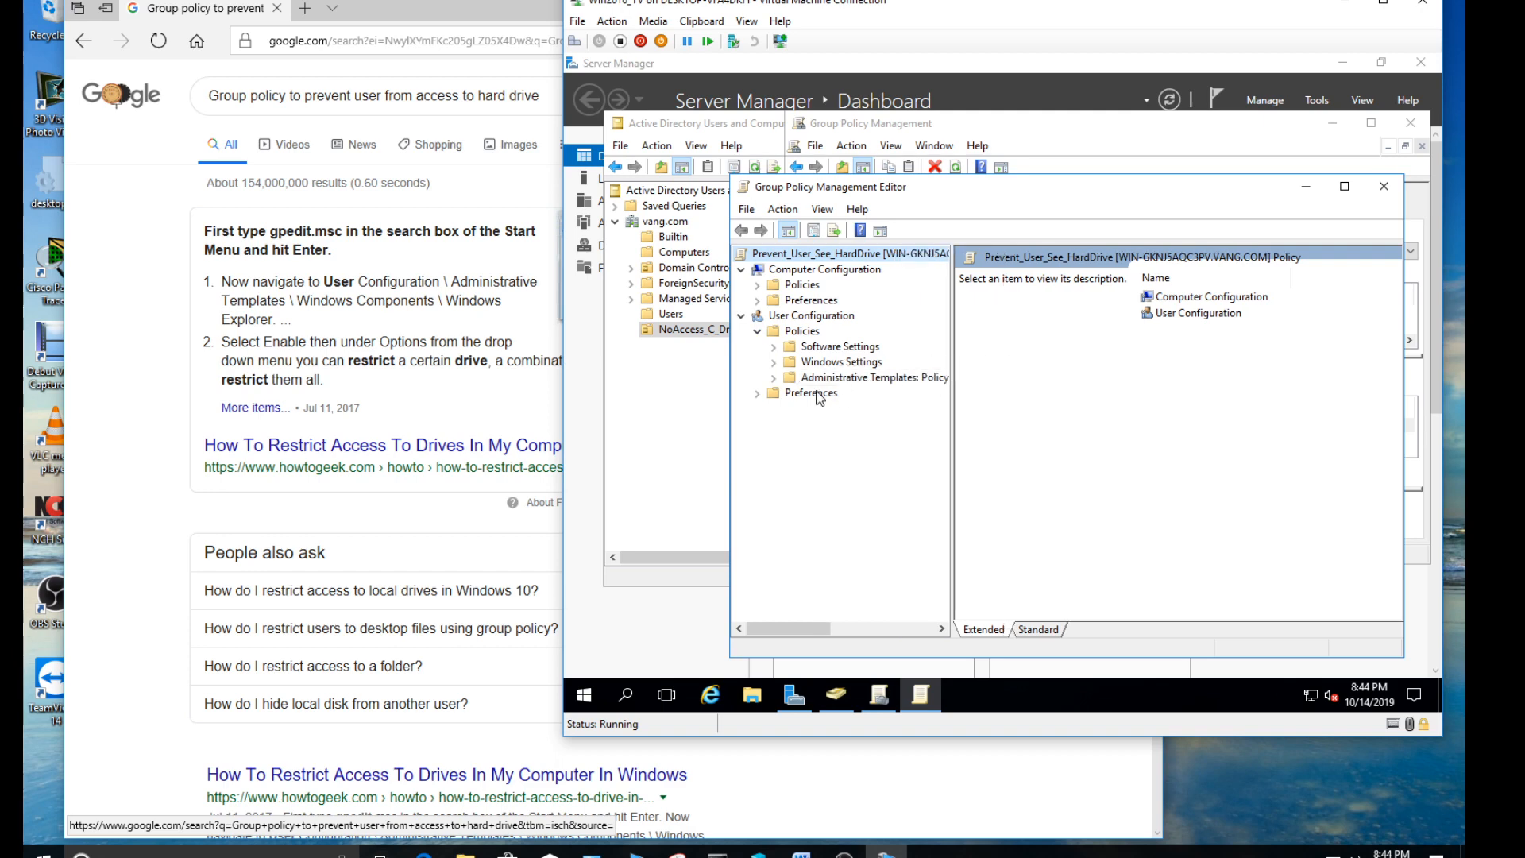
left_click(775, 378)
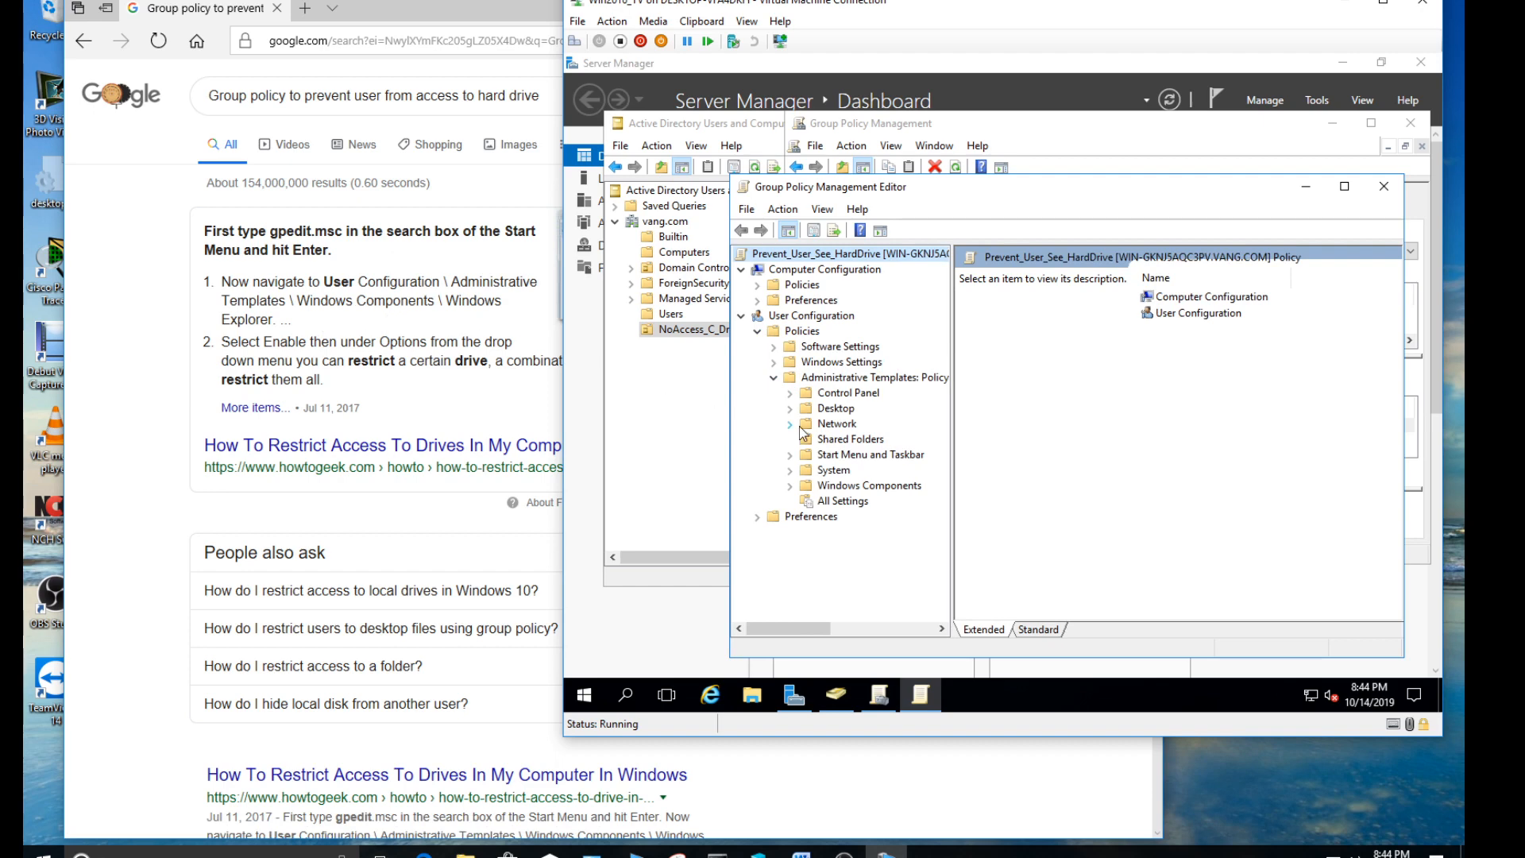
left_click(789, 487)
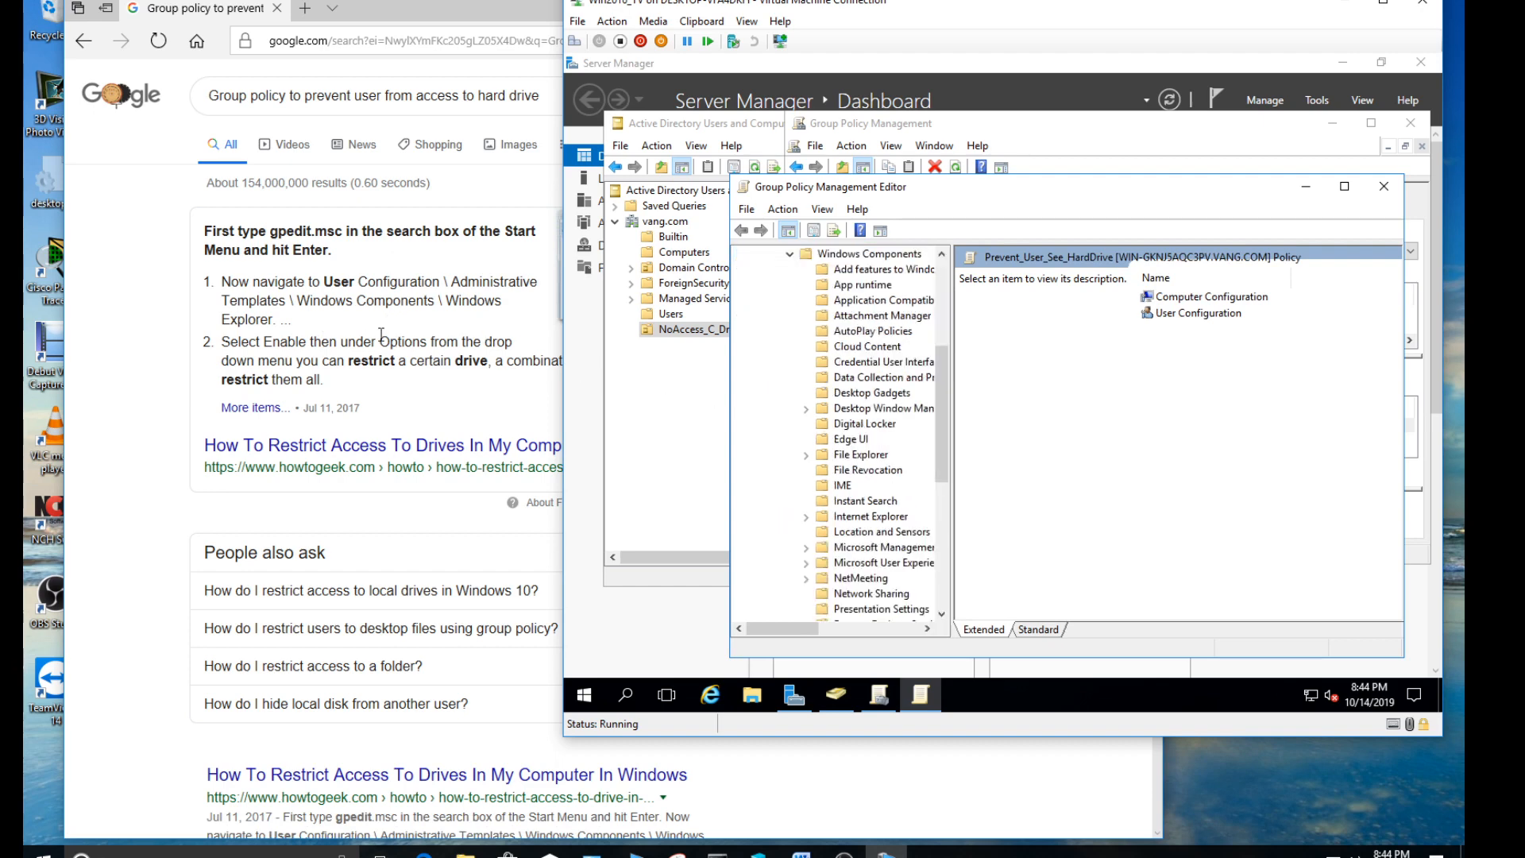
left_click_drag(946, 378, 945, 418)
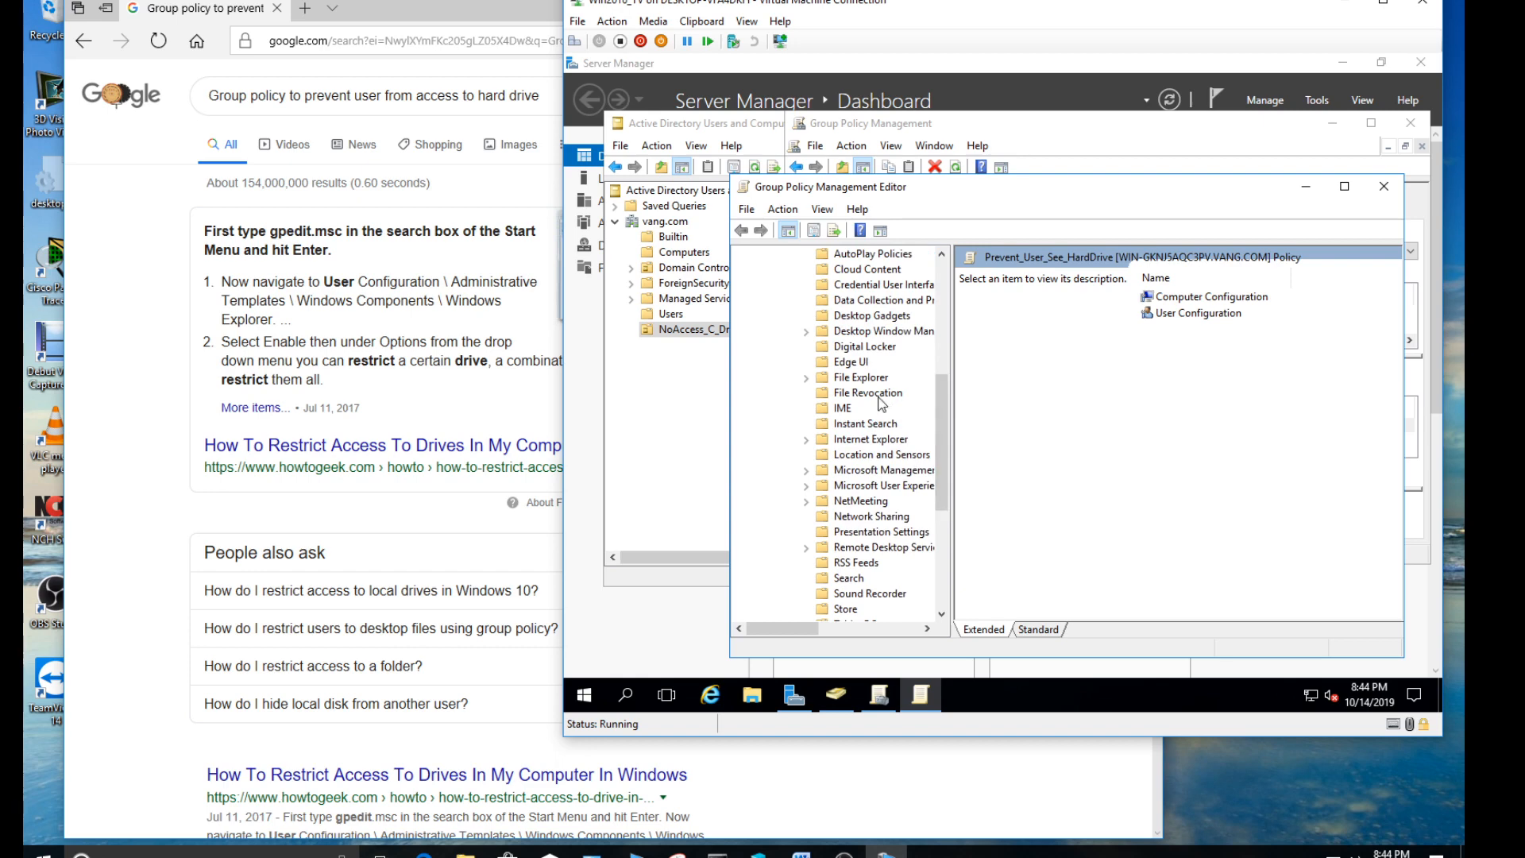
left_click(853, 379)
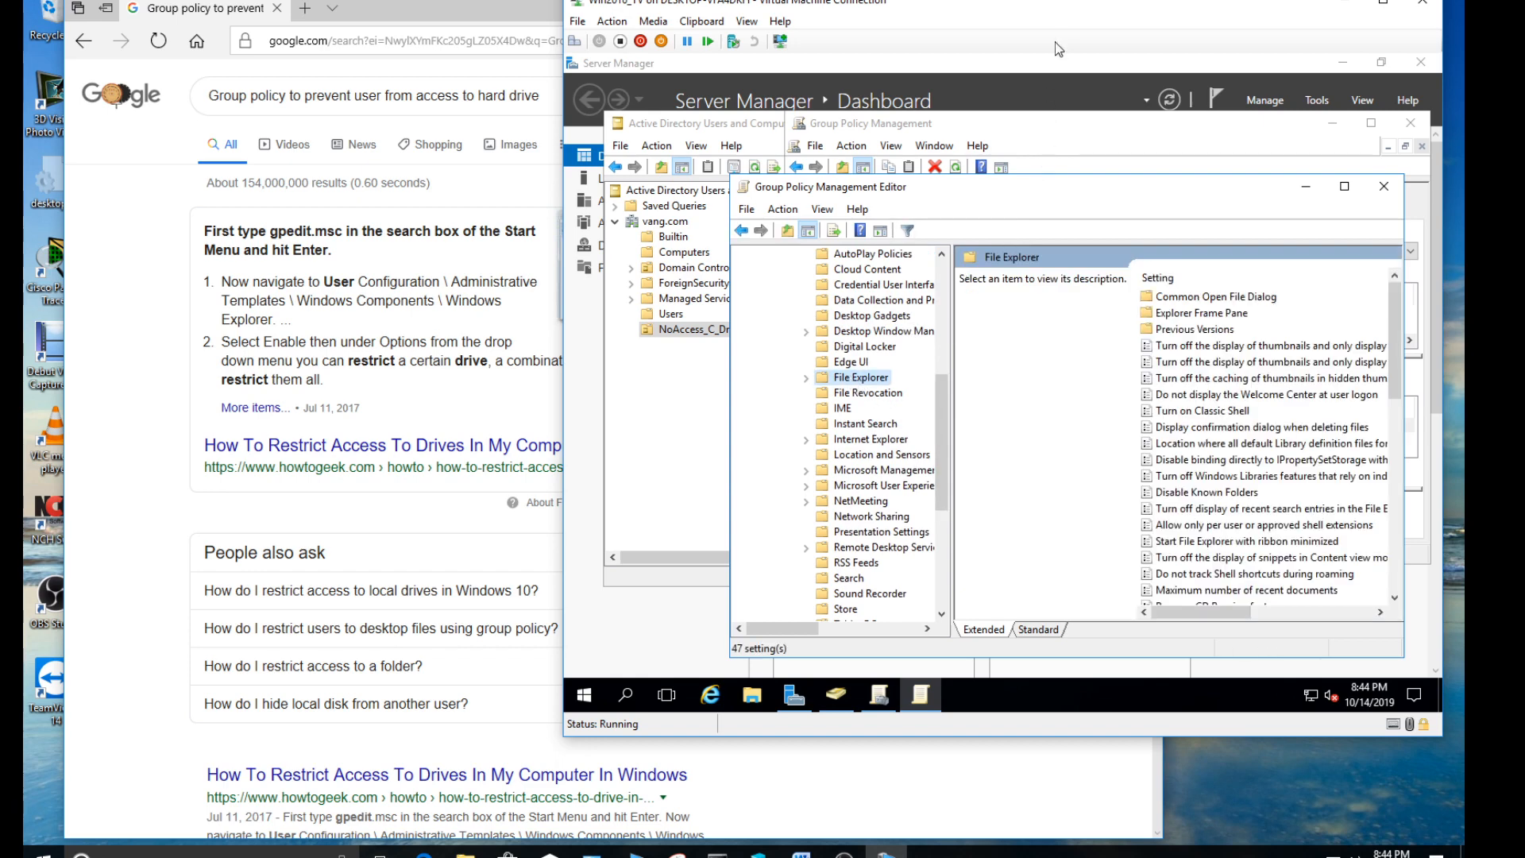
- Reposition the virtual machine and policy editor windows and widen the editor to show full setting names and their State column
left_click_drag(1067, 2, 831, 7)
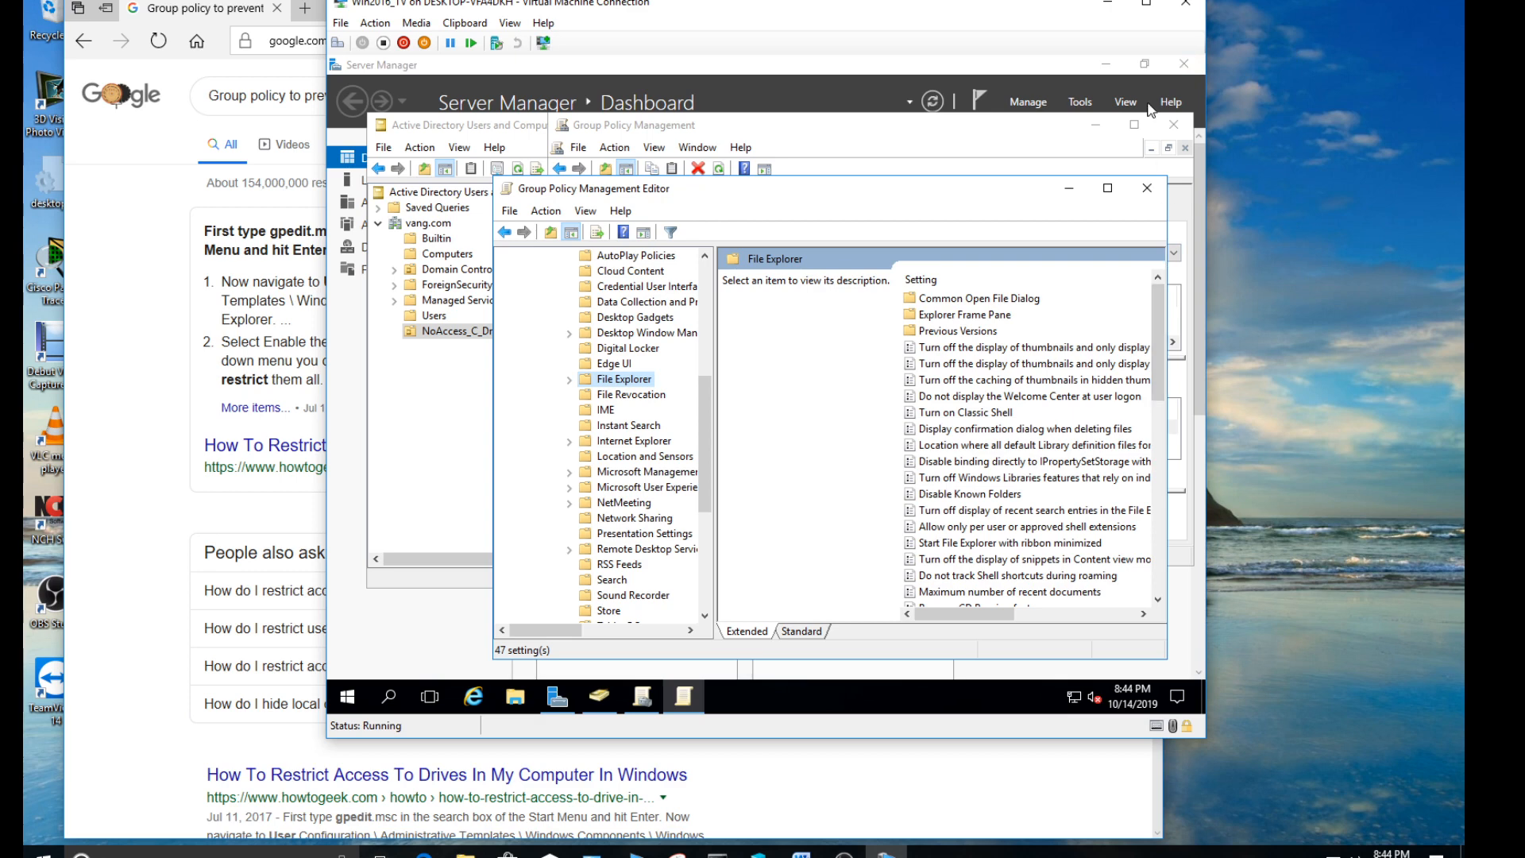
left_click(1150, 5)
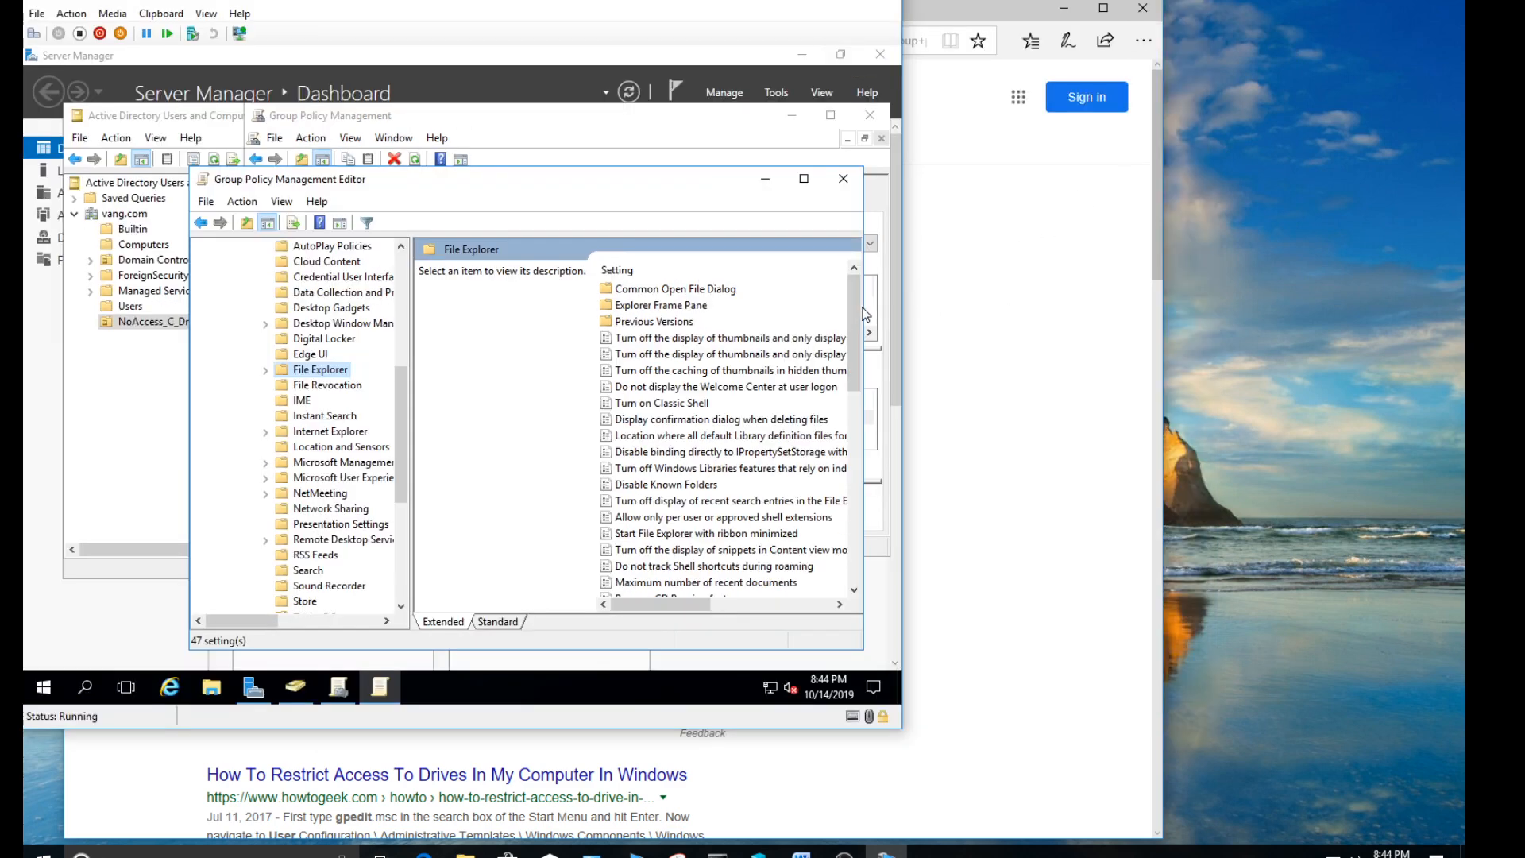
left_click_drag(867, 309, 897, 324)
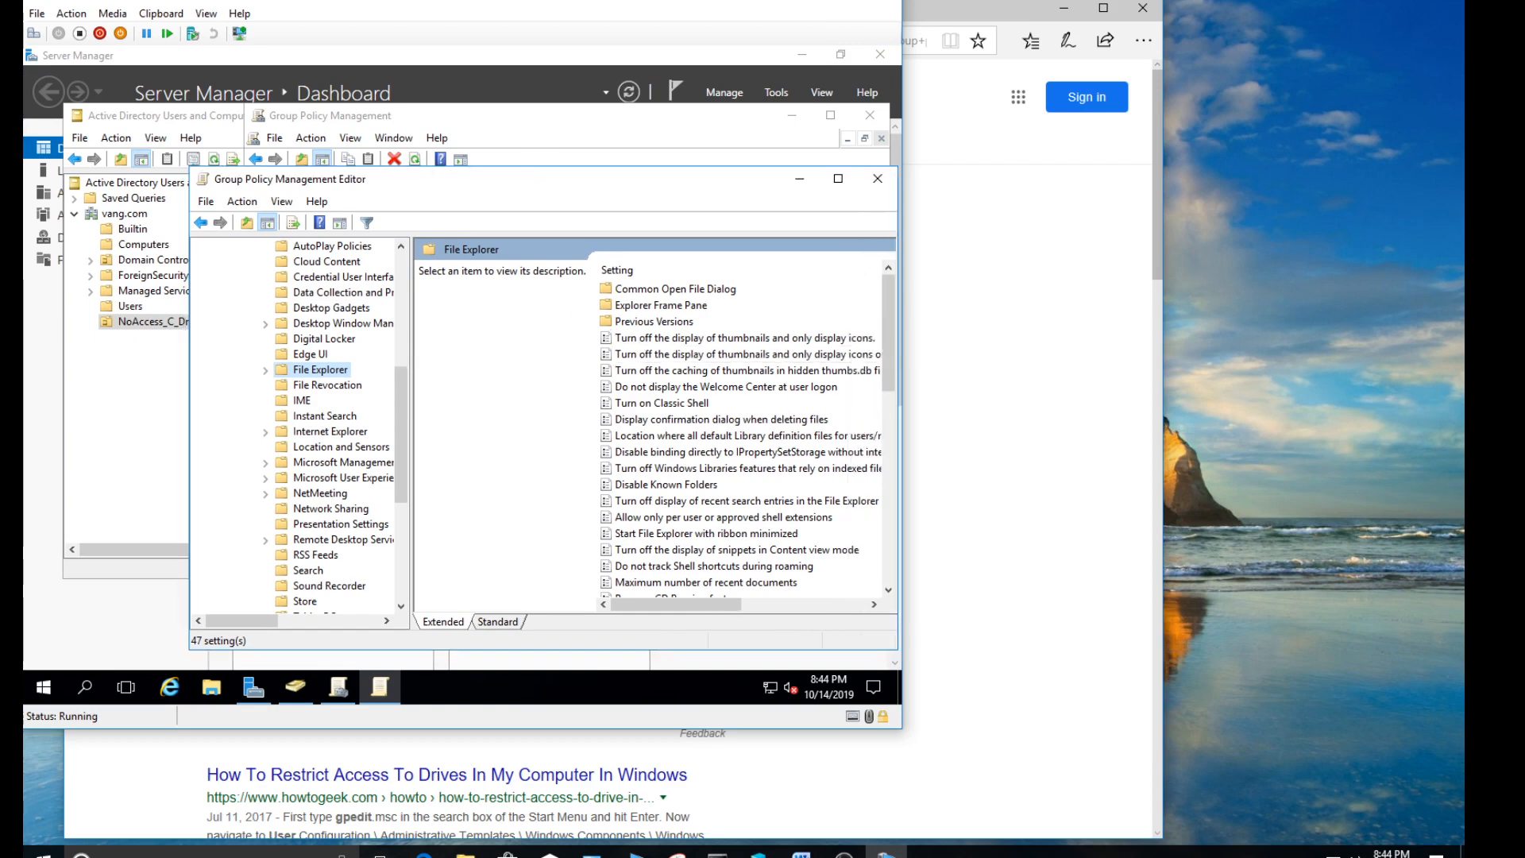
left_click_drag(559, 185, 446, 174)
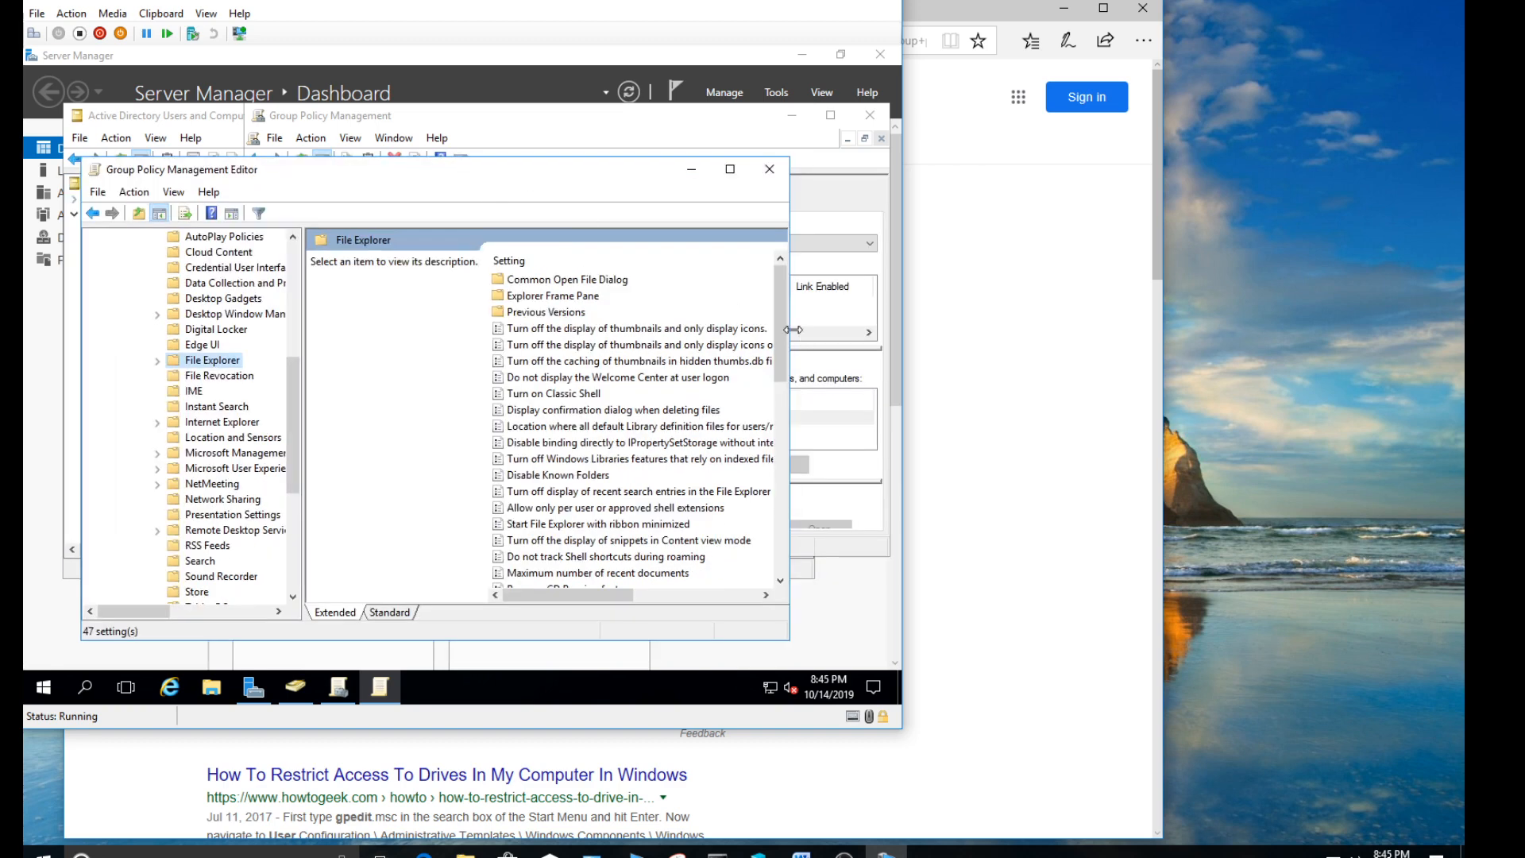
left_click_drag(791, 328, 869, 437)
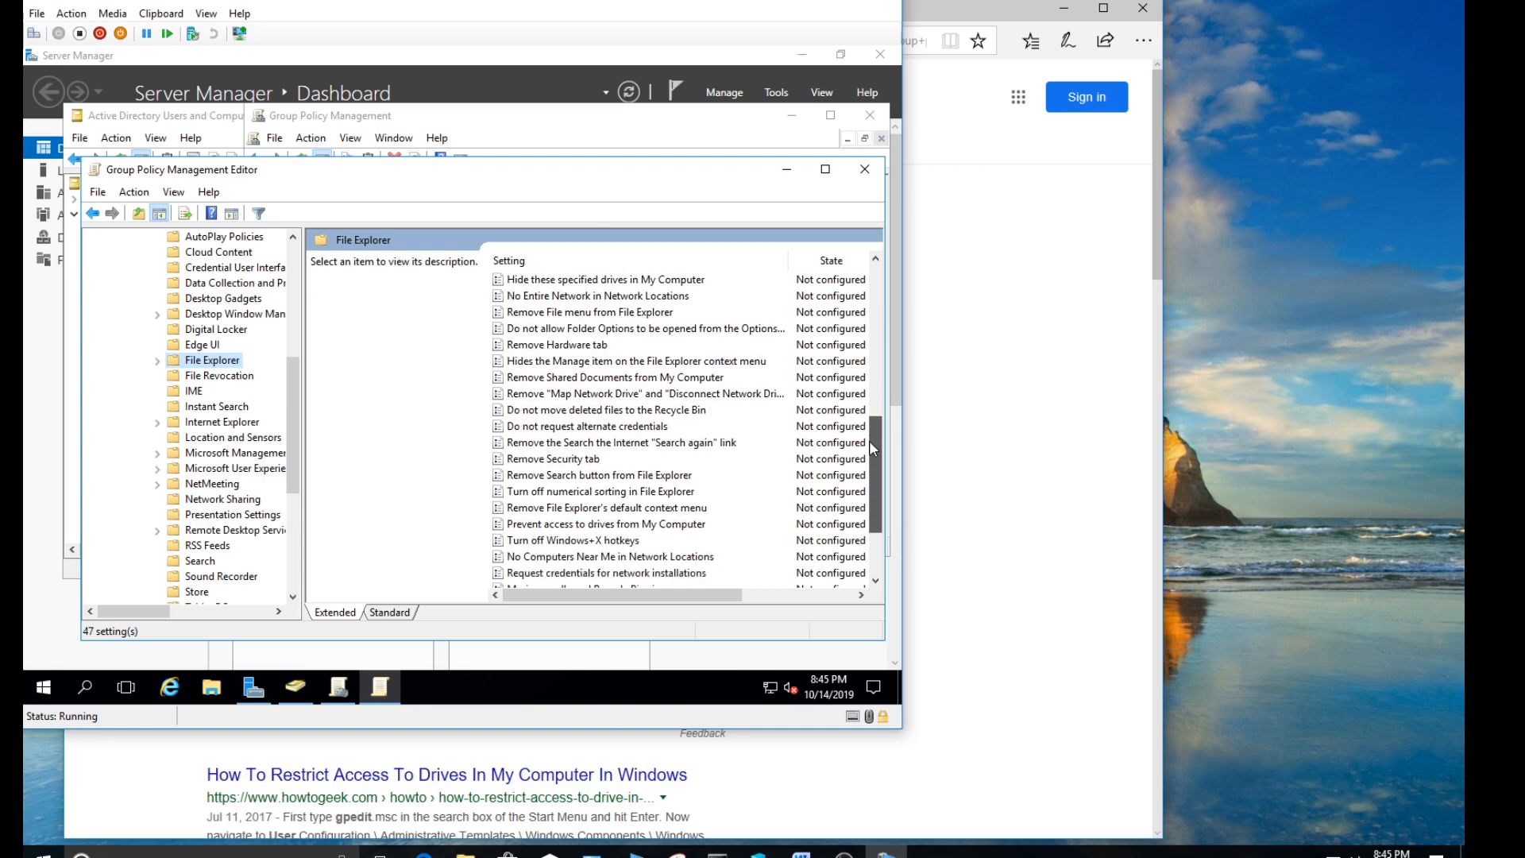
- Enable "Prevent access to drives from My Computer" with the option "Restrict C drive only", apply it, and close the policy editor
left_click(554, 525)
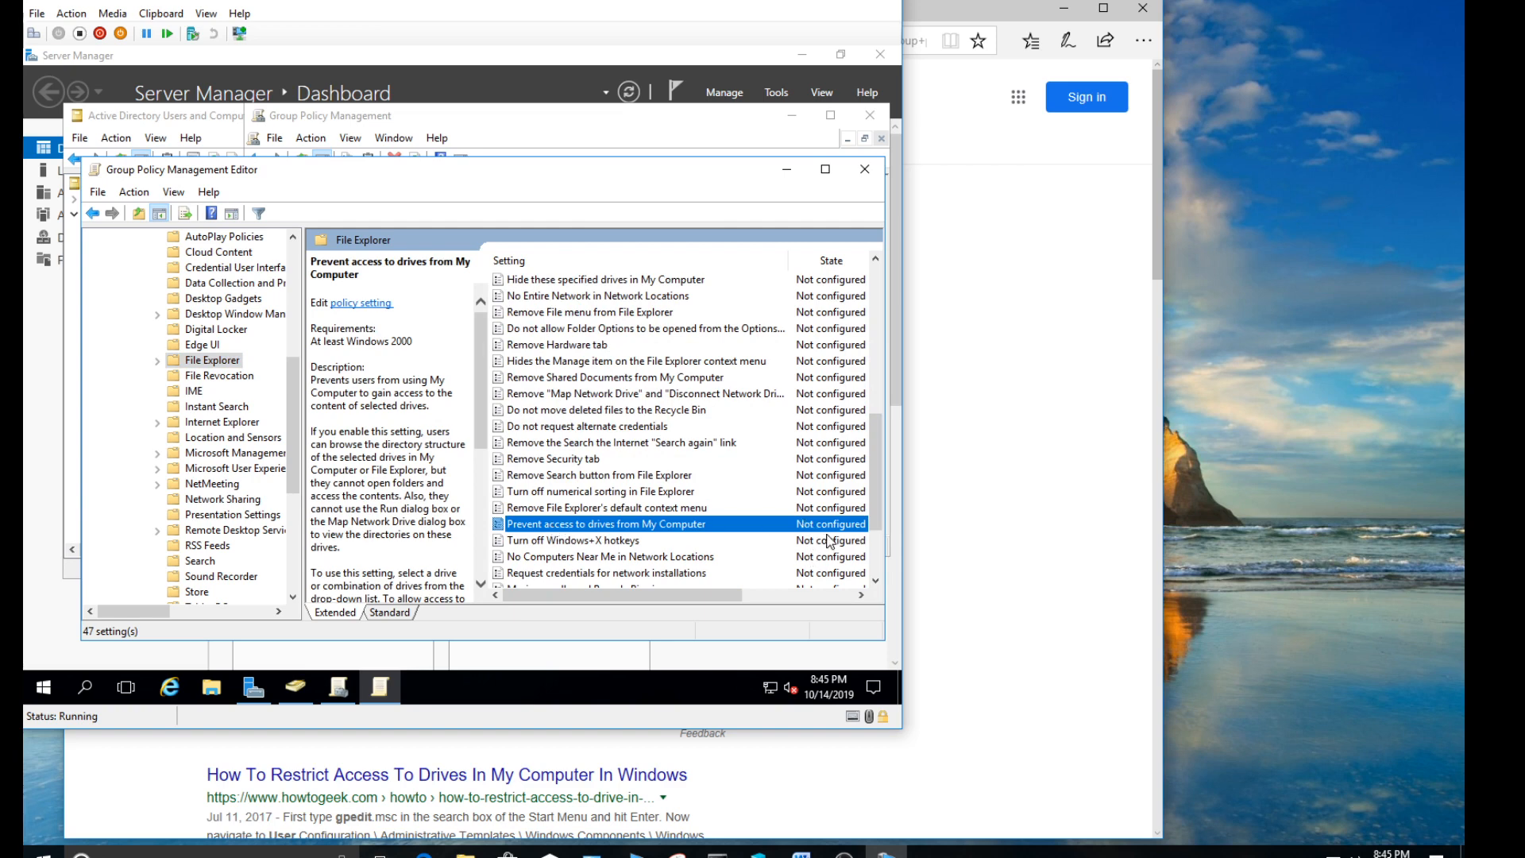
double_click(624, 526)
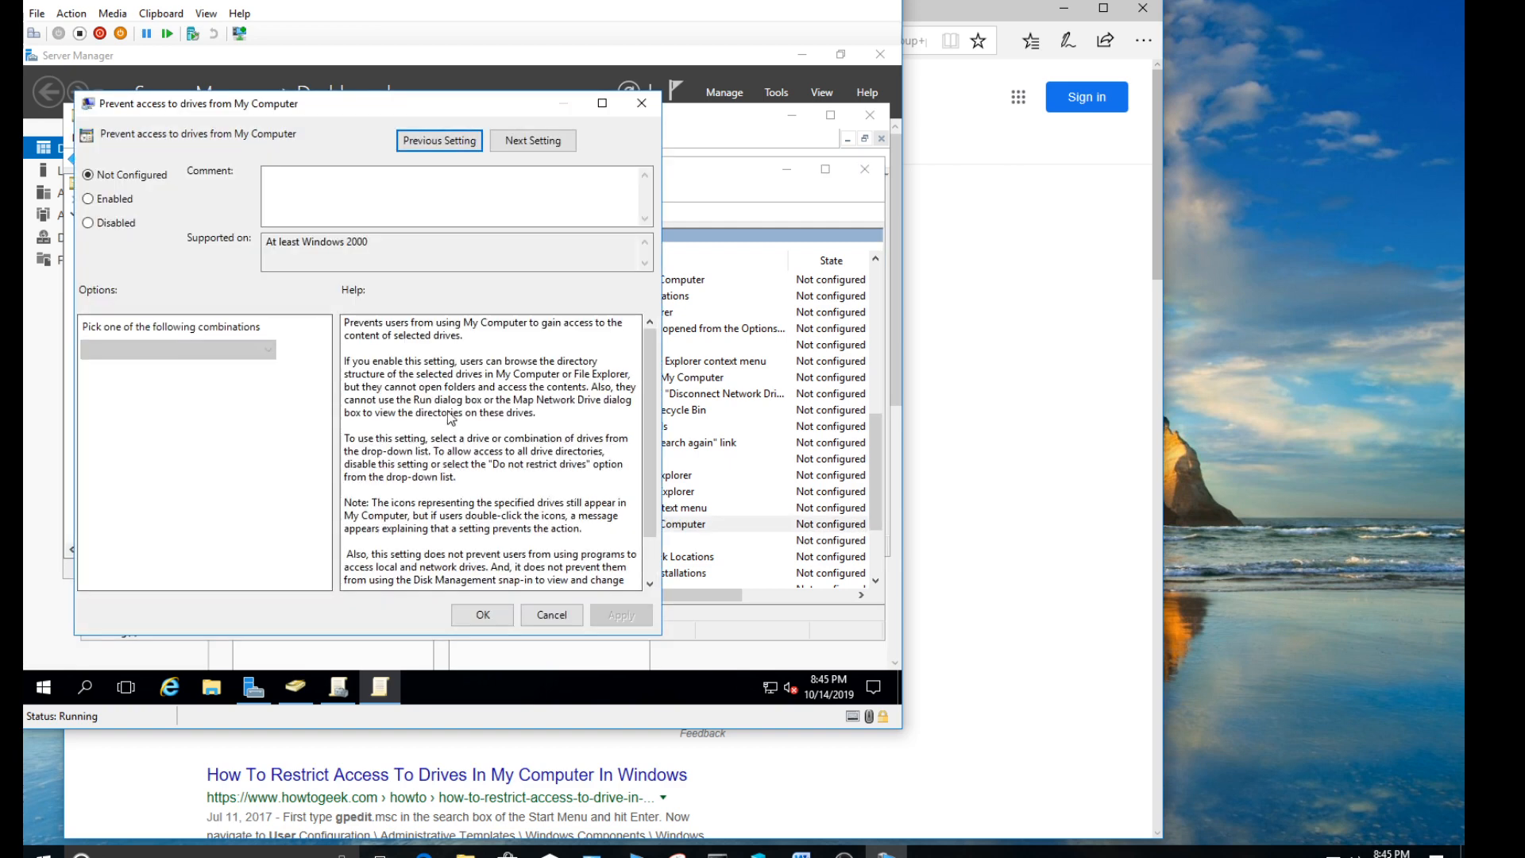
left_click(116, 203)
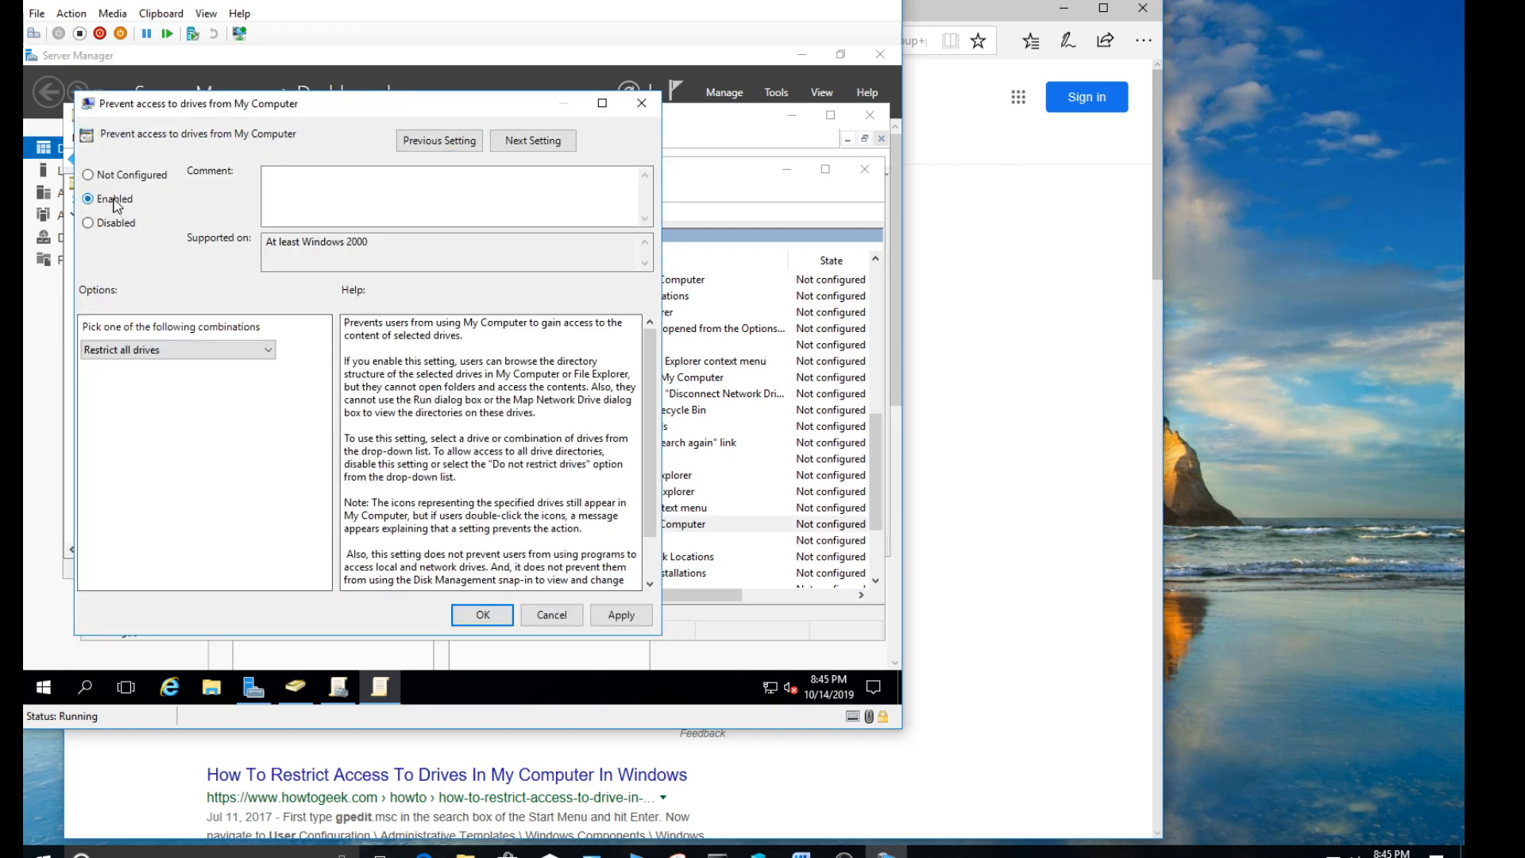
left_click(175, 353)
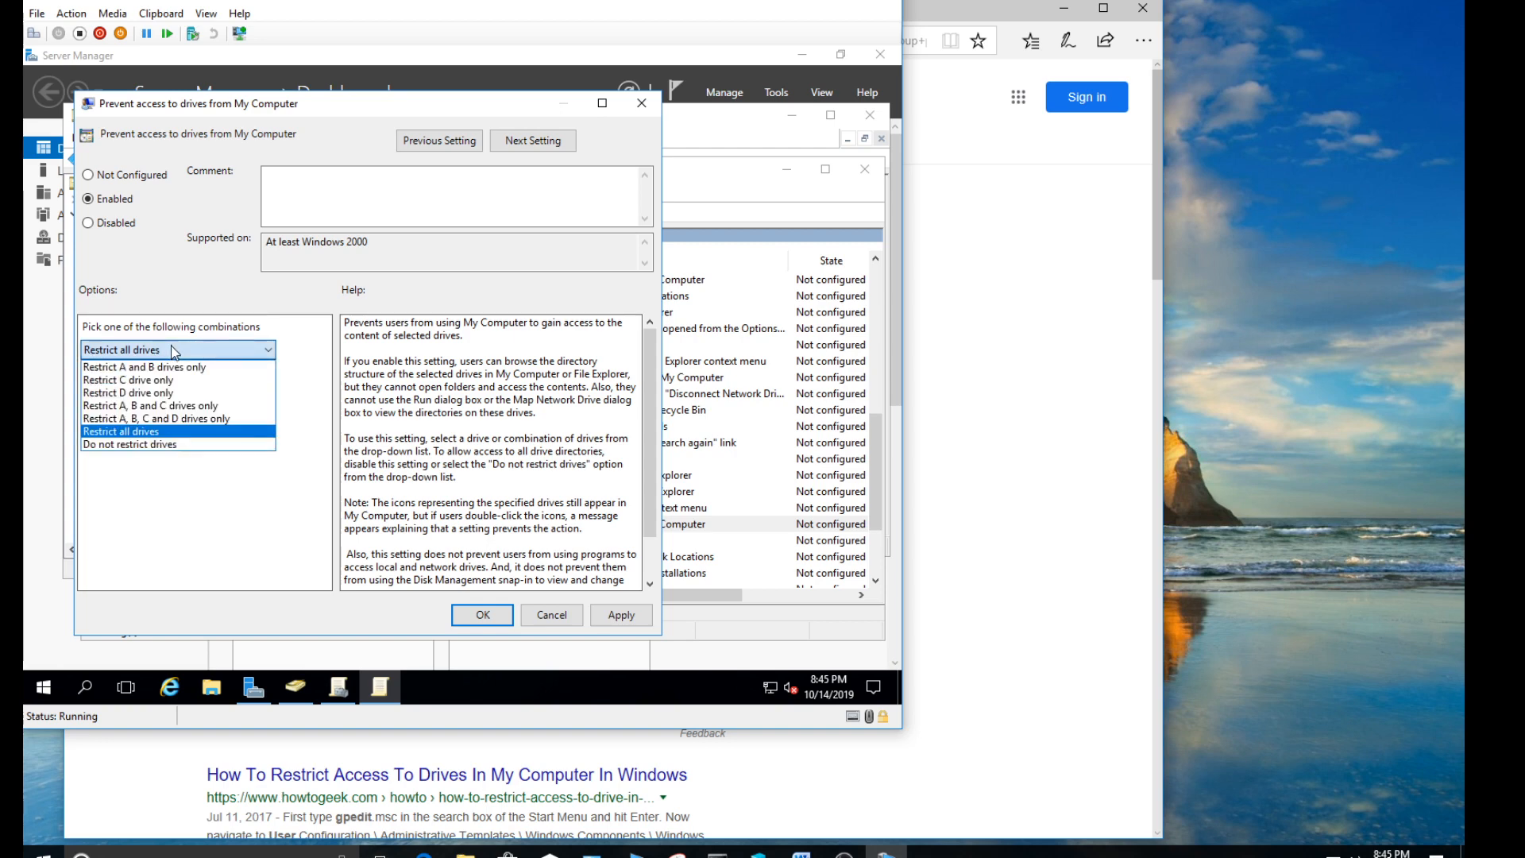
left_click(147, 383)
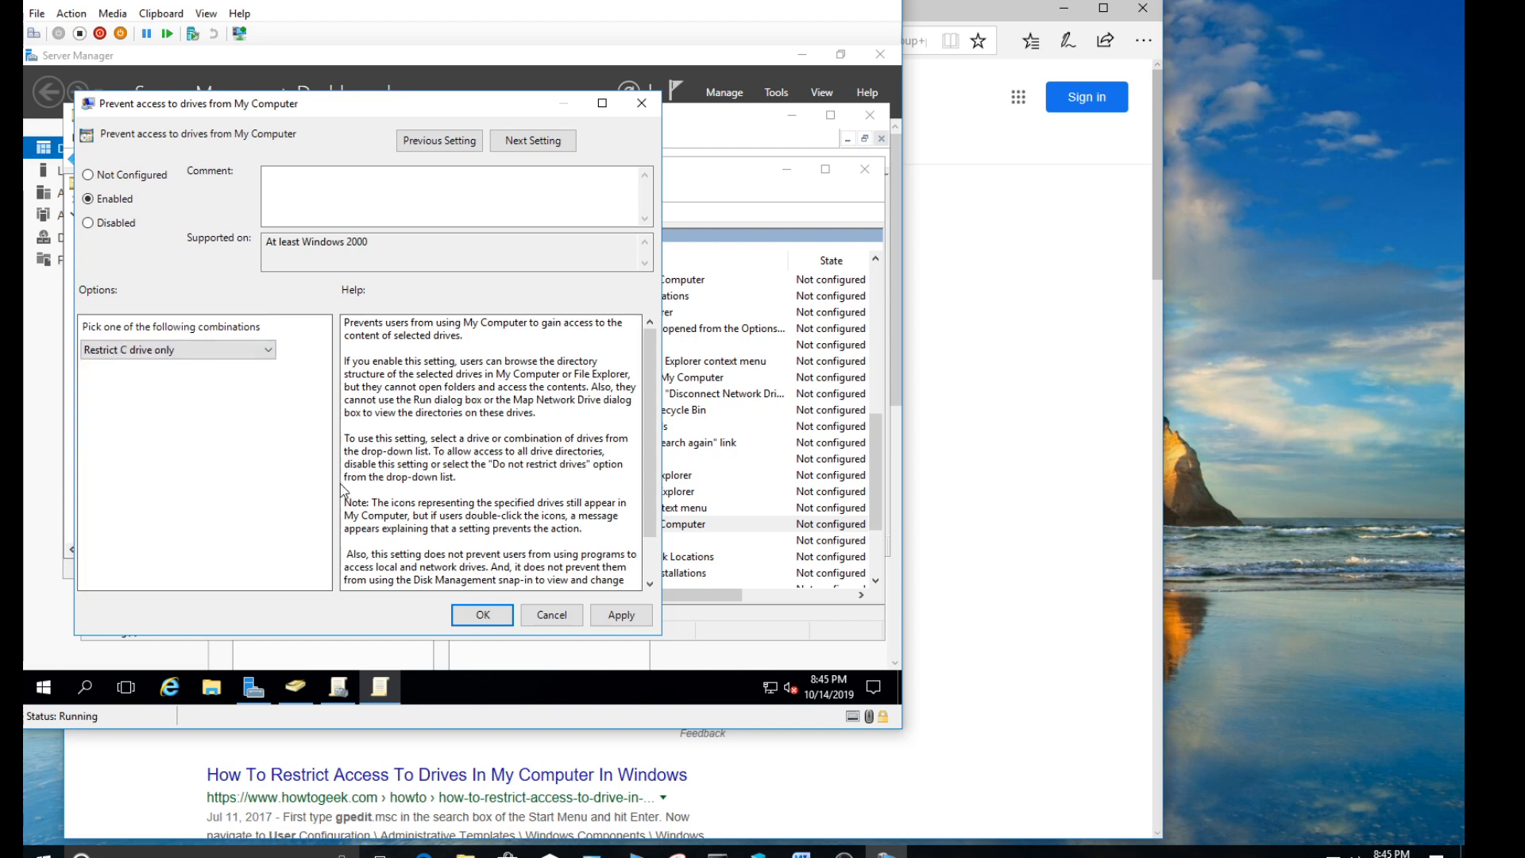
left_click(619, 619)
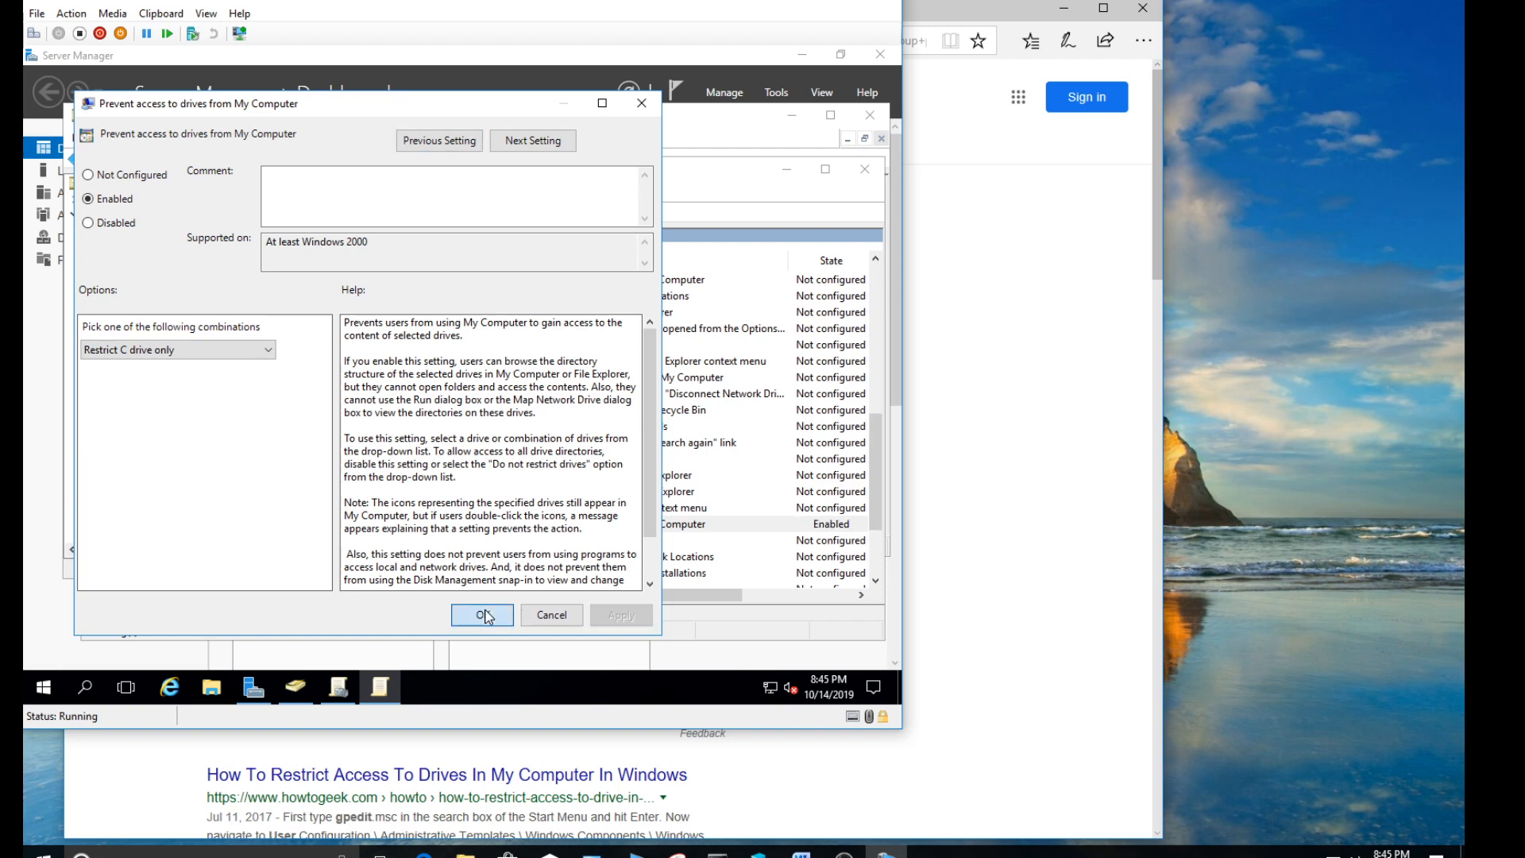
left_click(483, 615)
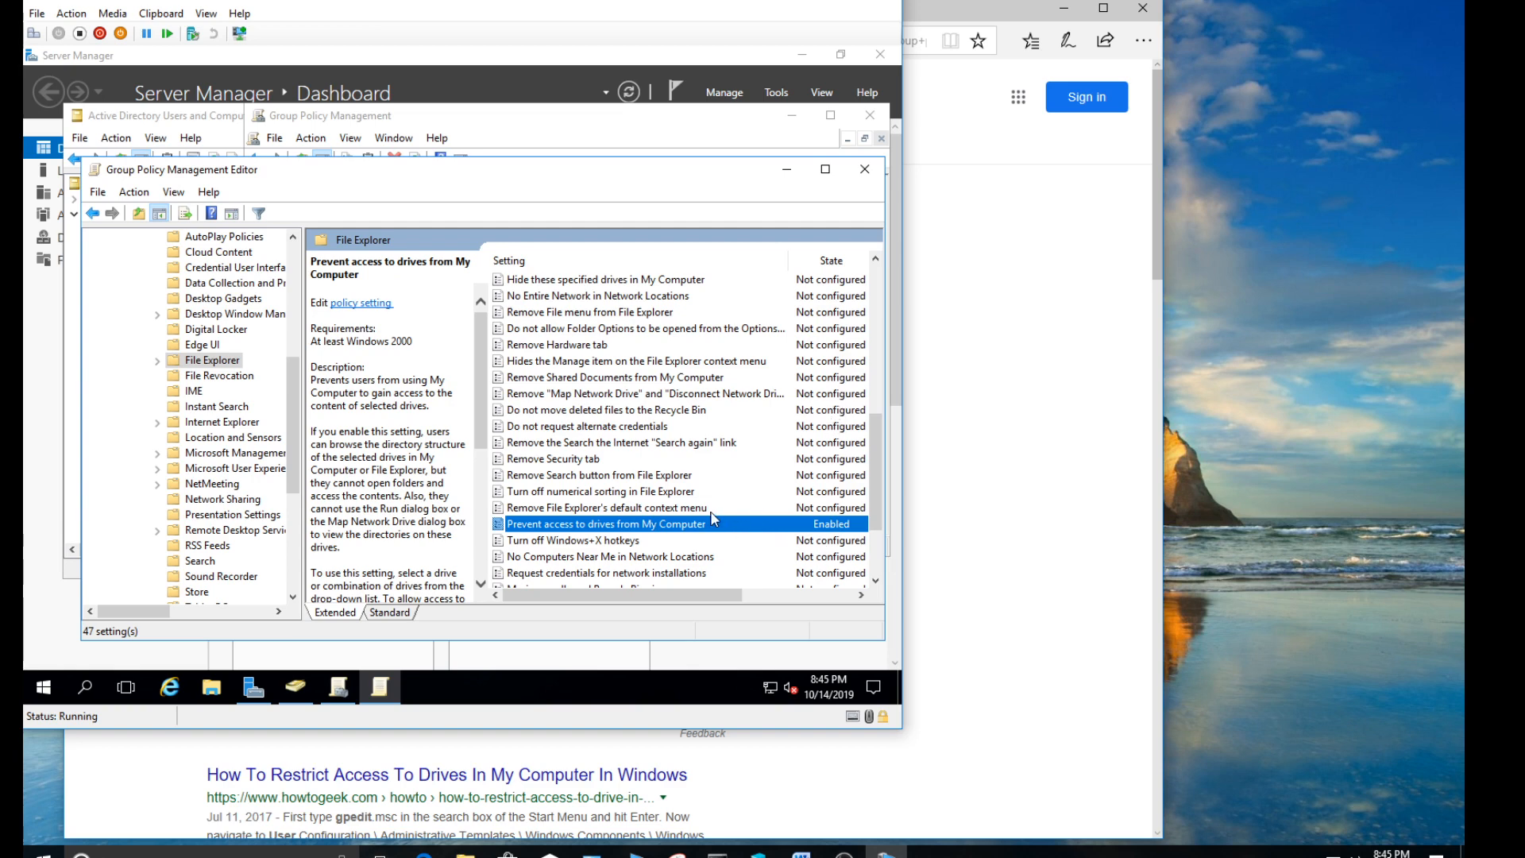
left_click(863, 170)
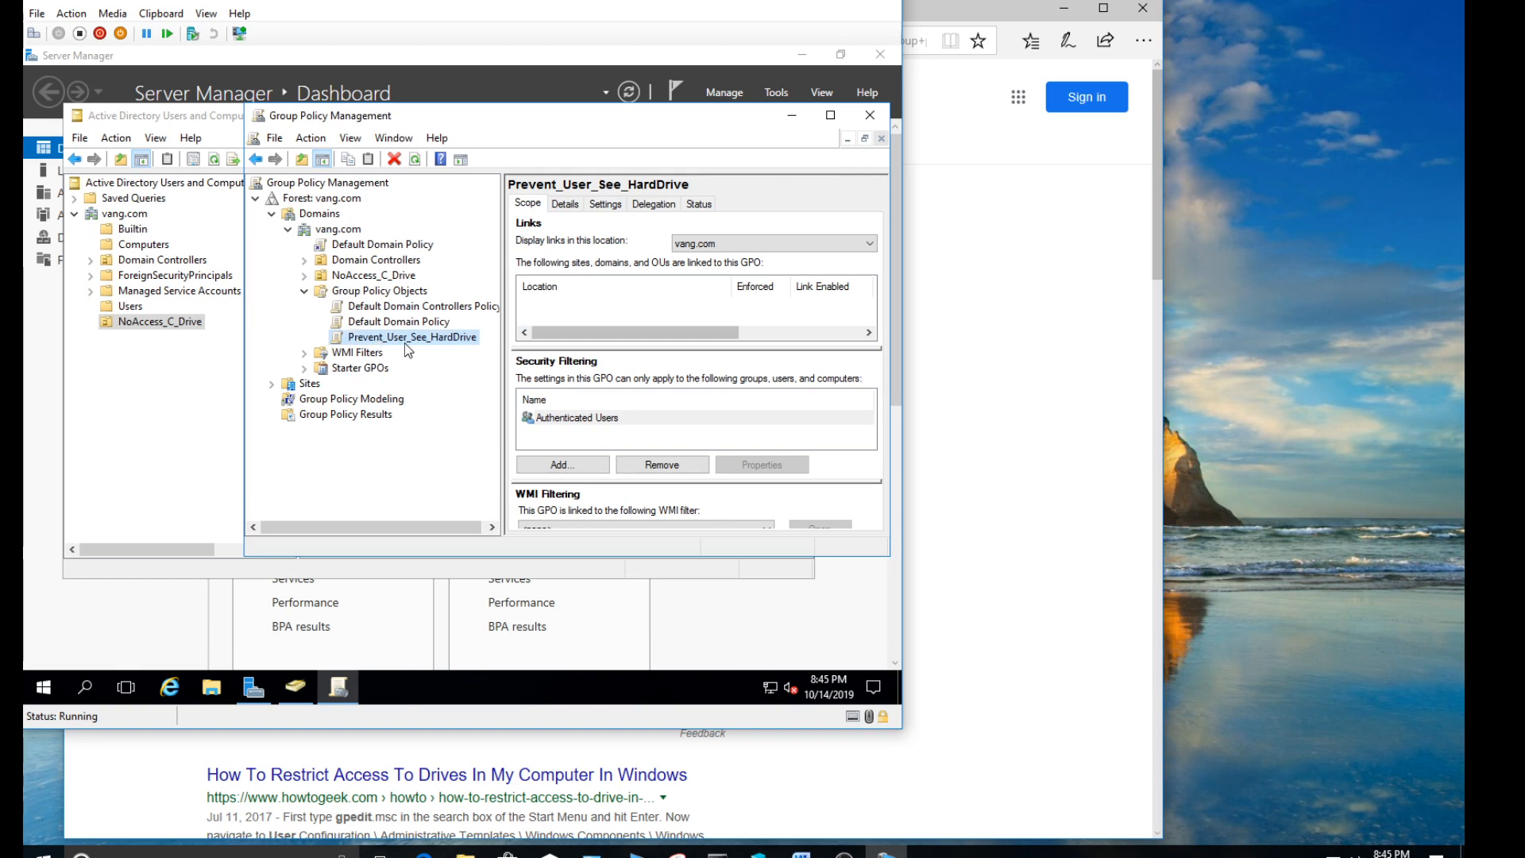
- Link the existing GPO Prevent_User_See_HardDrive to the NoAccess_C_Drive organizational unit in vang.com
right_click(372, 276)
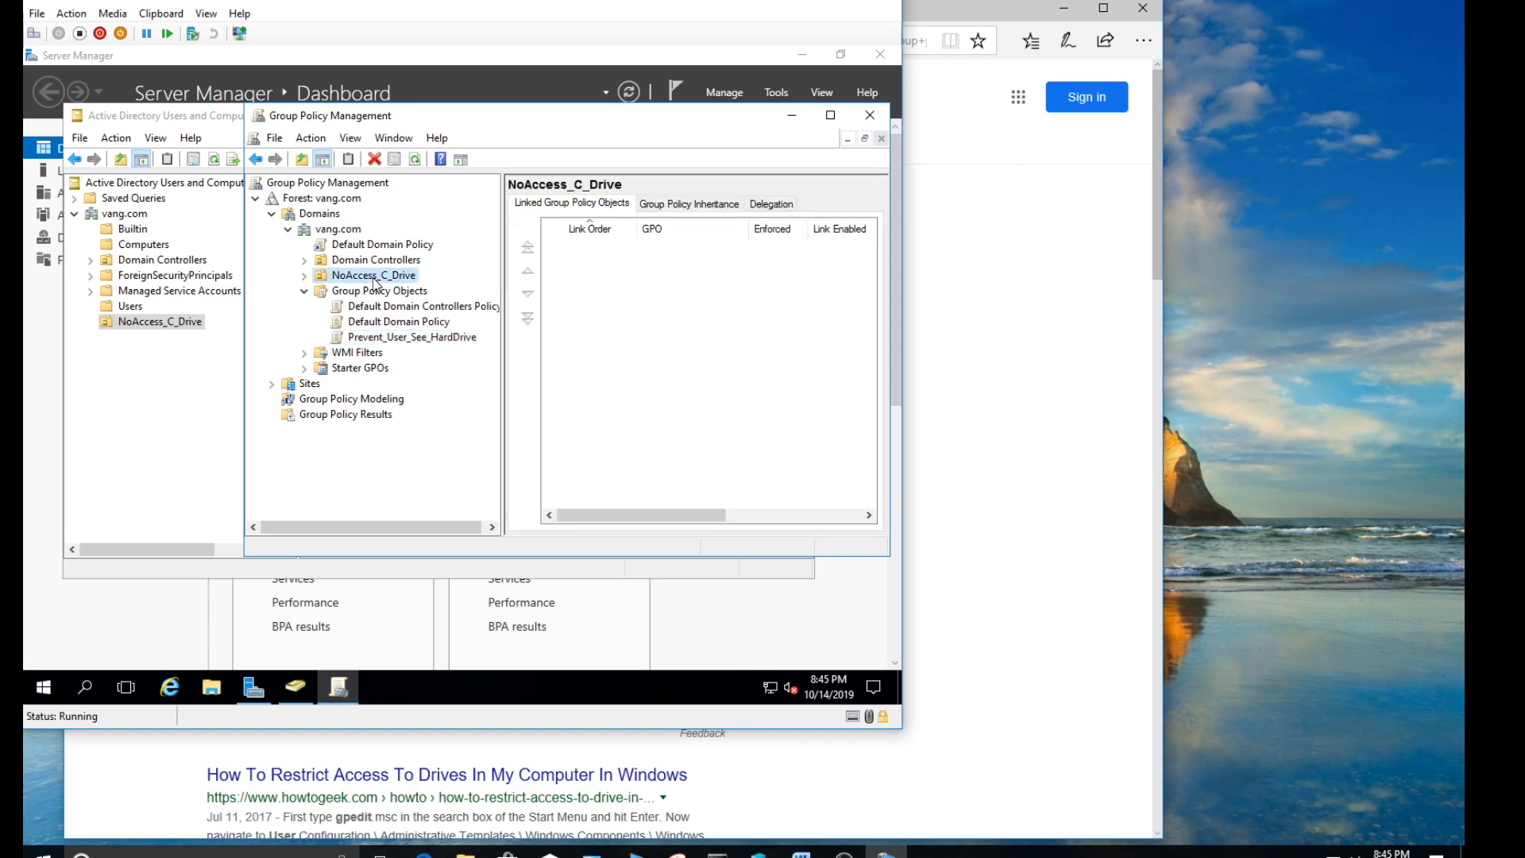
left_click(409, 340)
left_click(373, 276)
right_click(362, 278)
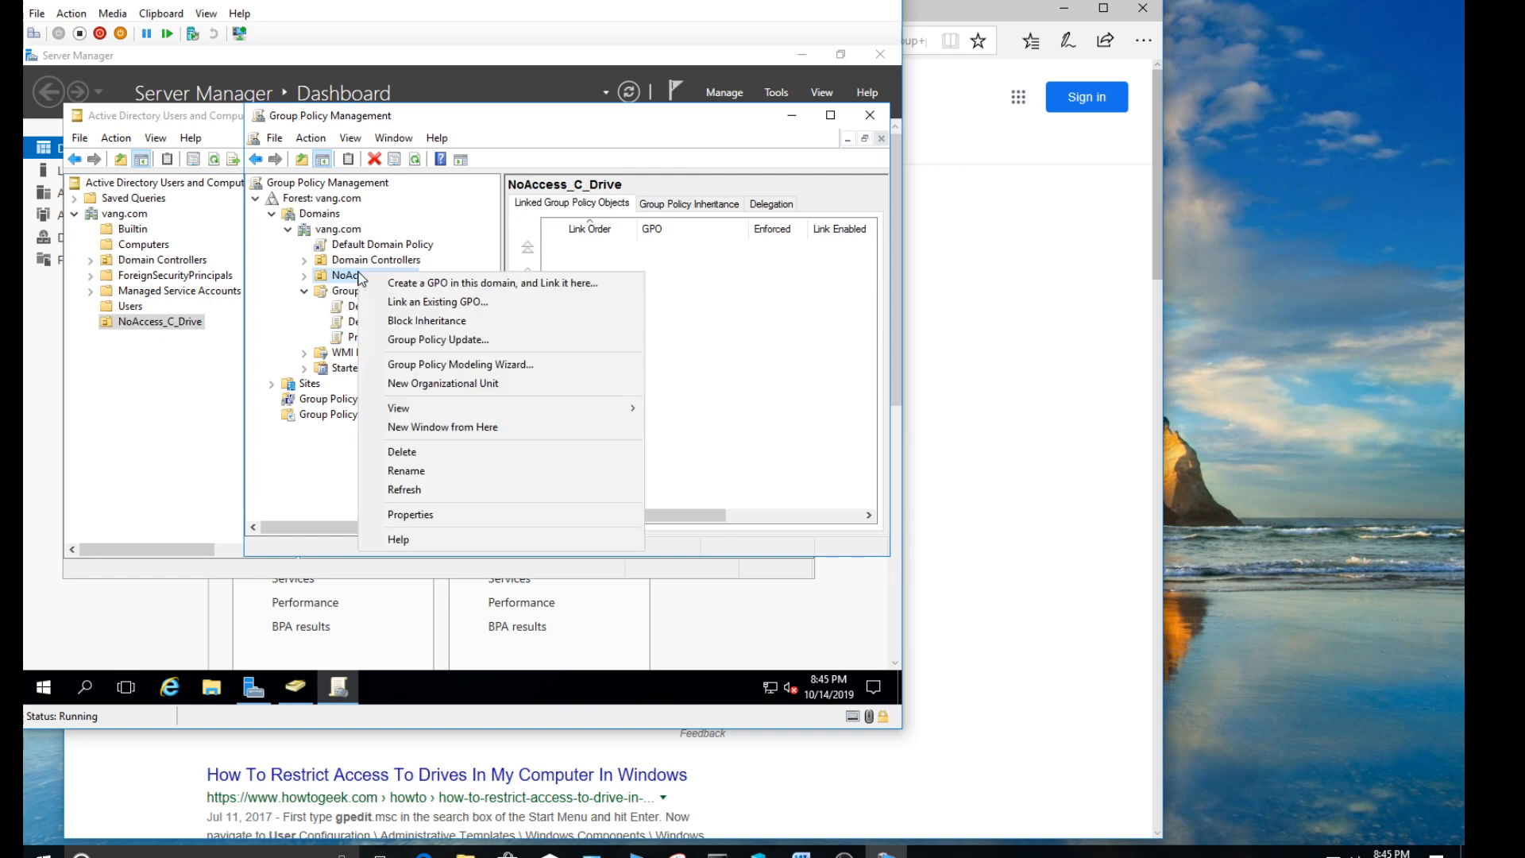
left_click(414, 302)
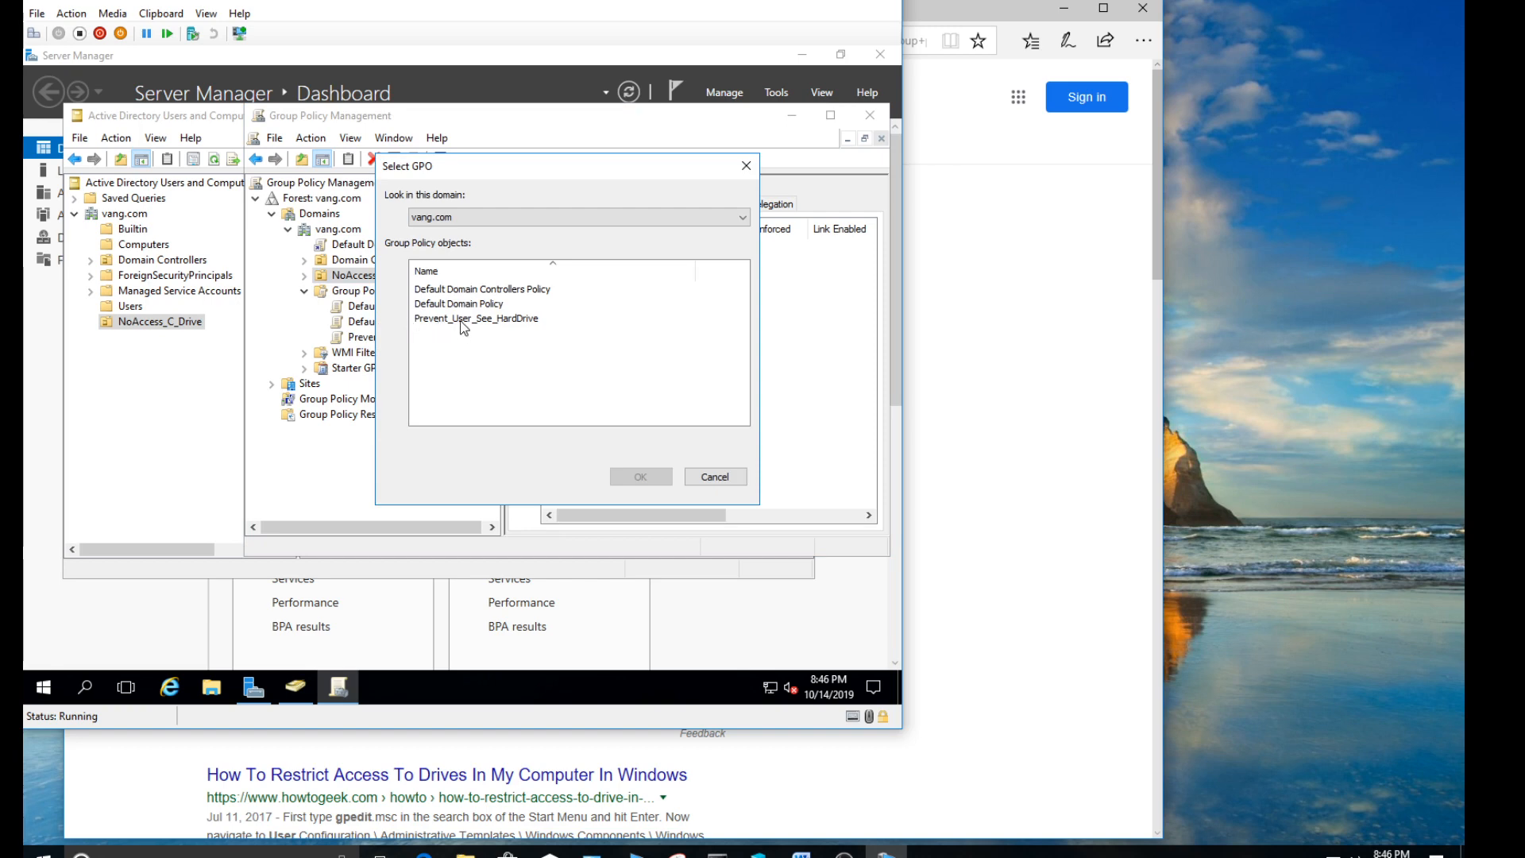
double_click(463, 319)
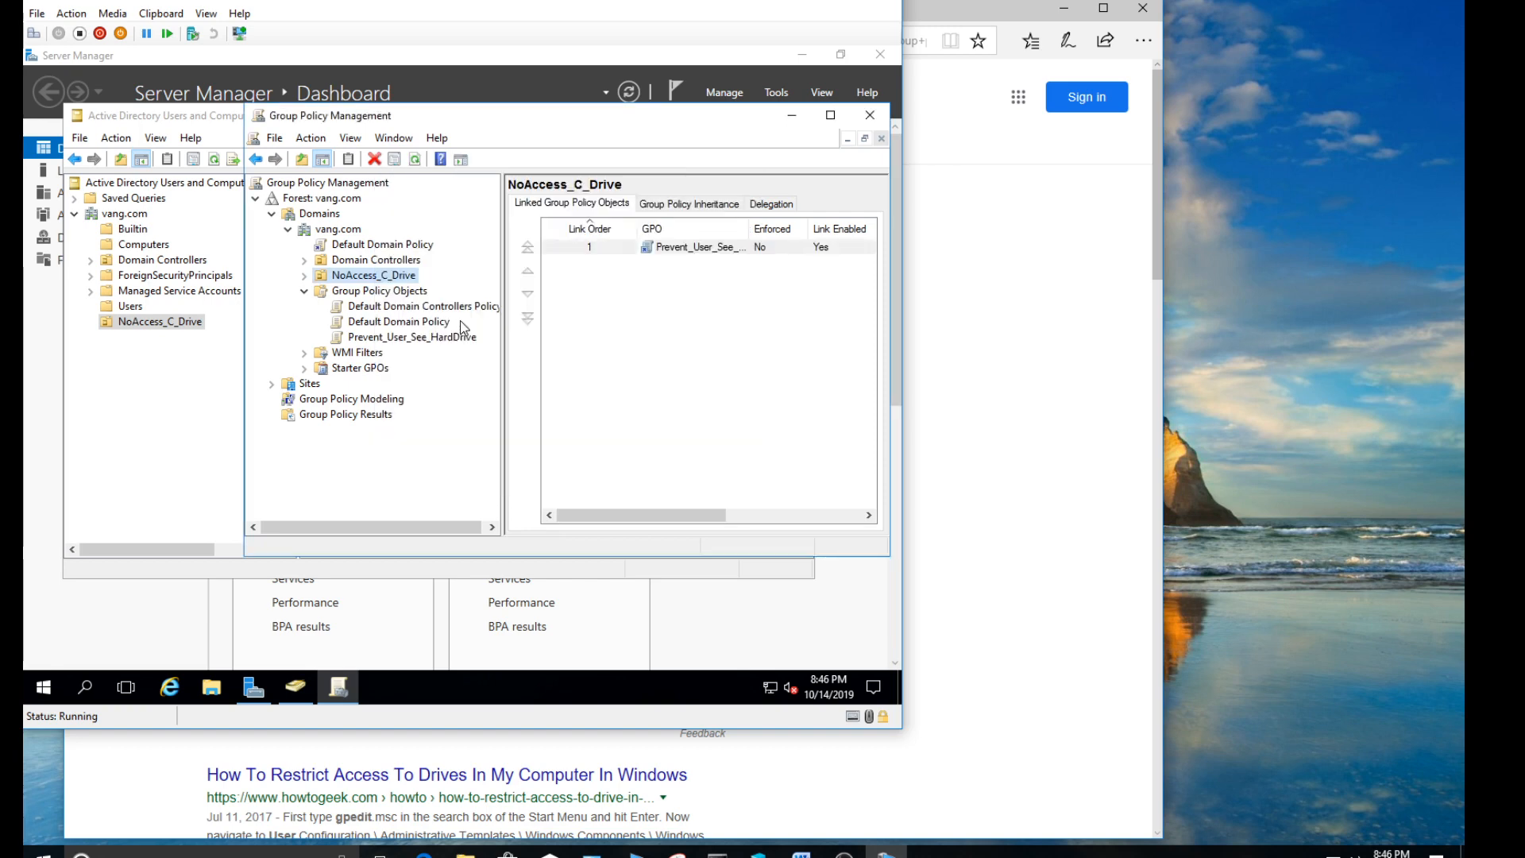
- Expand the NoAccess_C_Drive OU and check the scope of its Prevent_User_See_HardDrive link
left_click(306, 275)
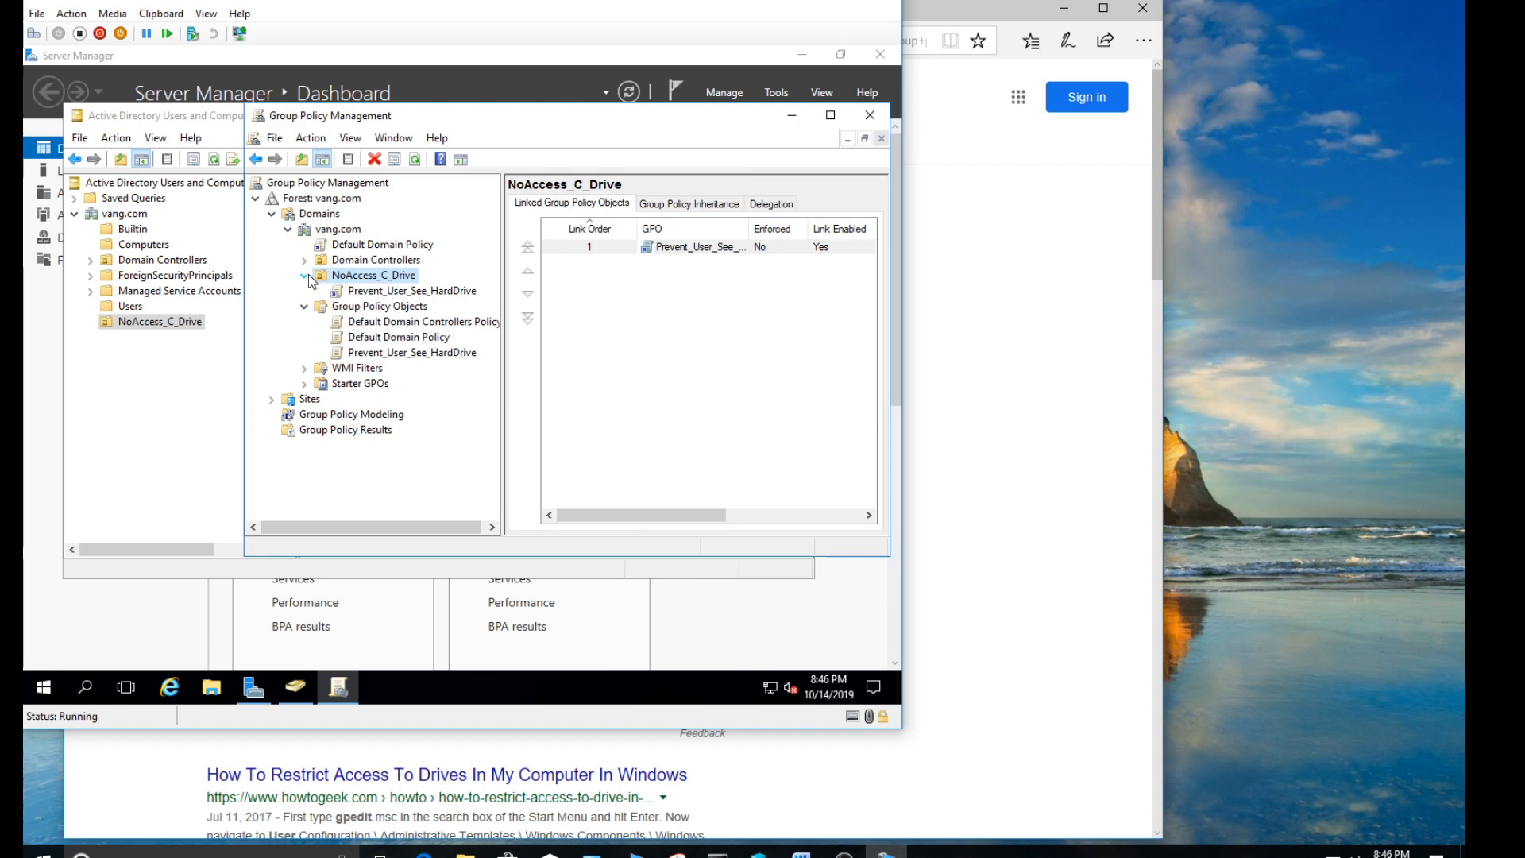
left_click(394, 292)
left_click(710, 280)
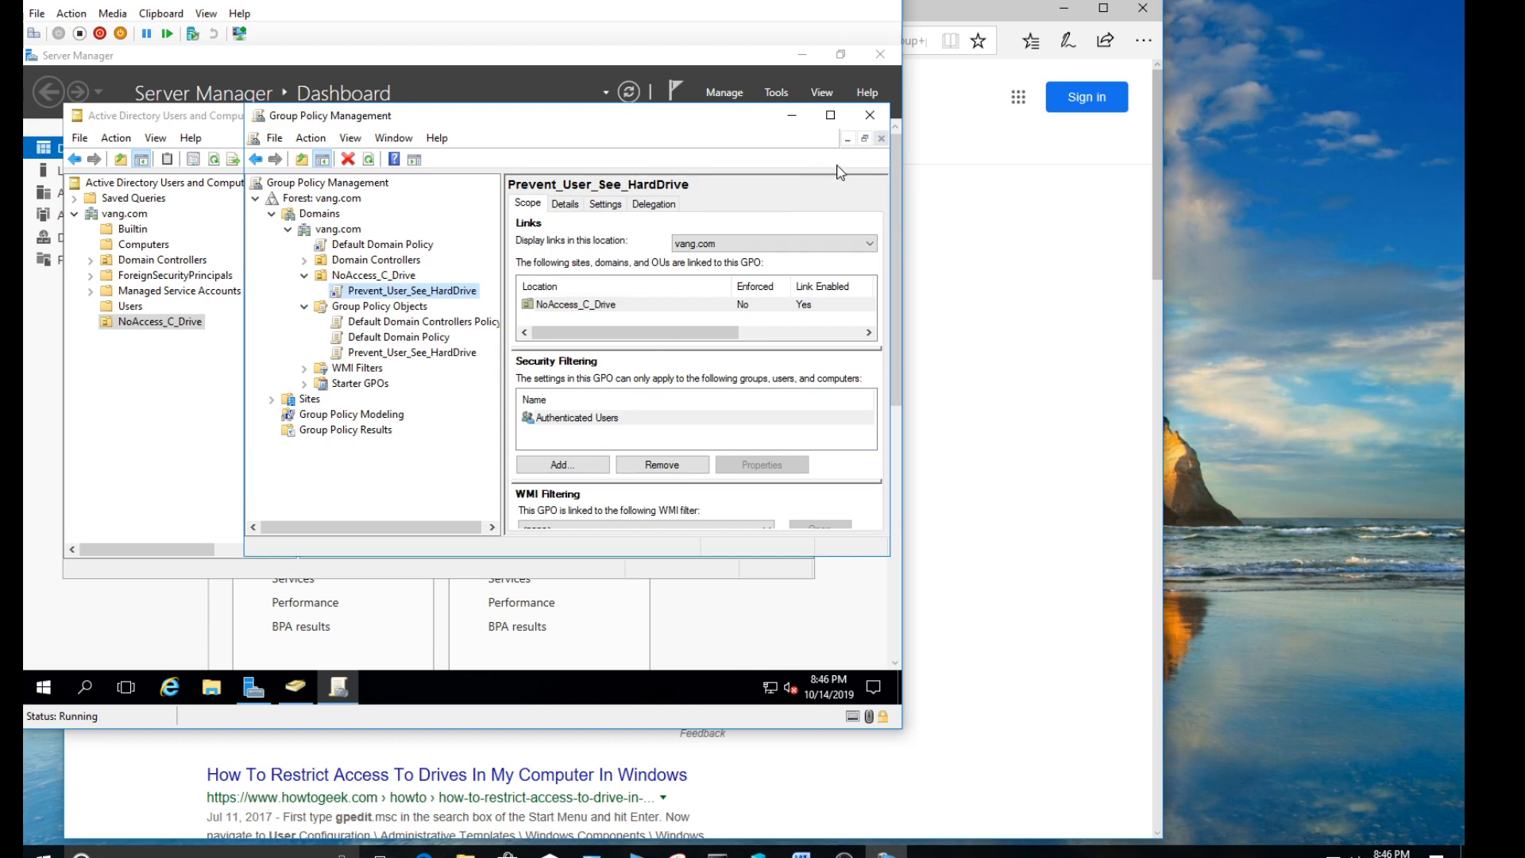
- Close Group Policy Management, Active Directory Users and Computers and Server Manager, and reposition the virtual machine window so it is fully visible
left_click(870, 116)
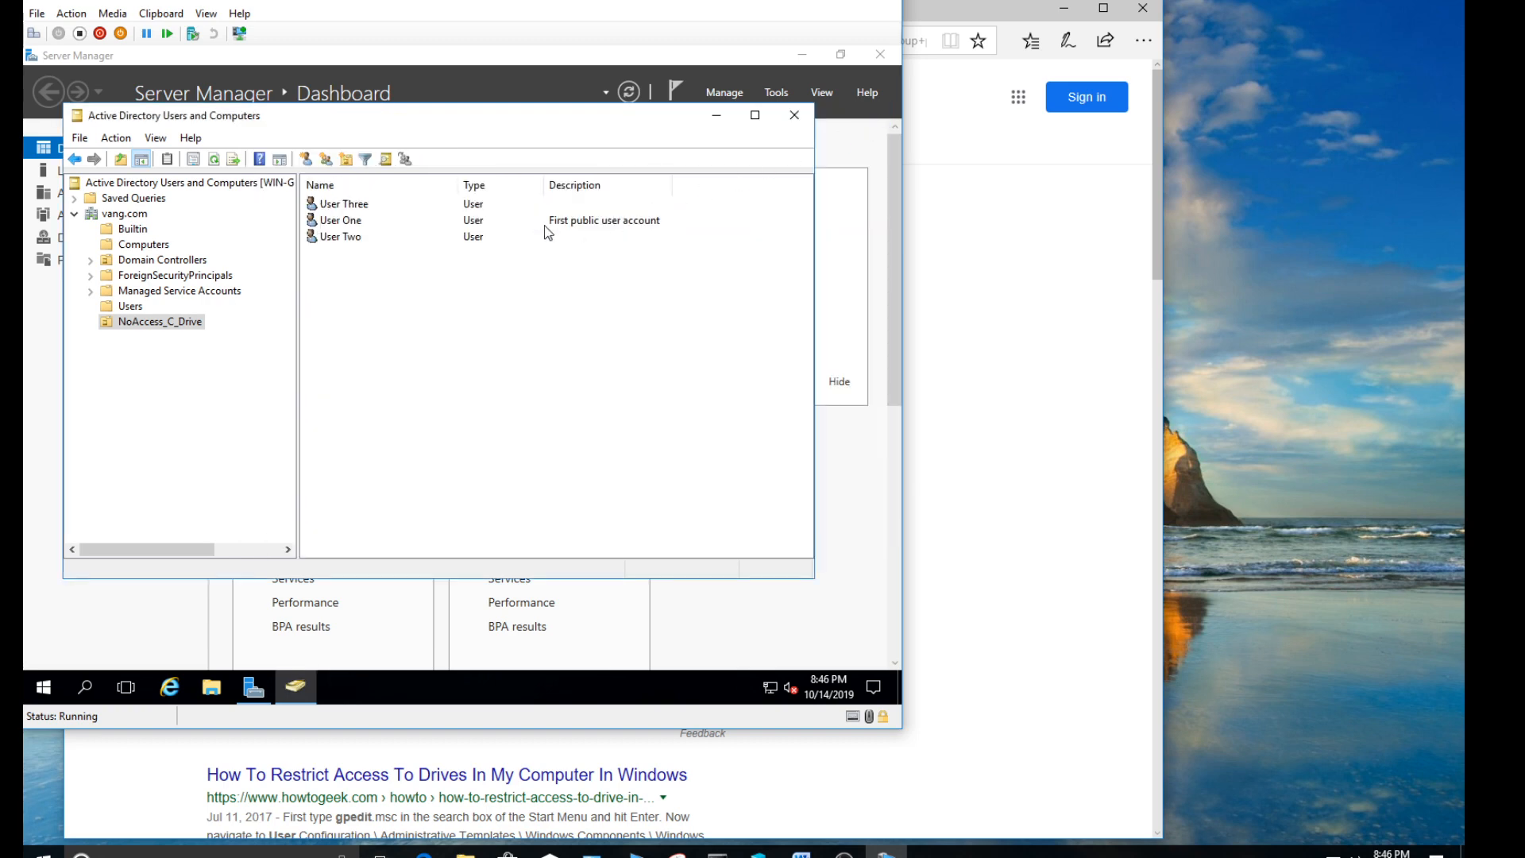
left_click(170, 325)
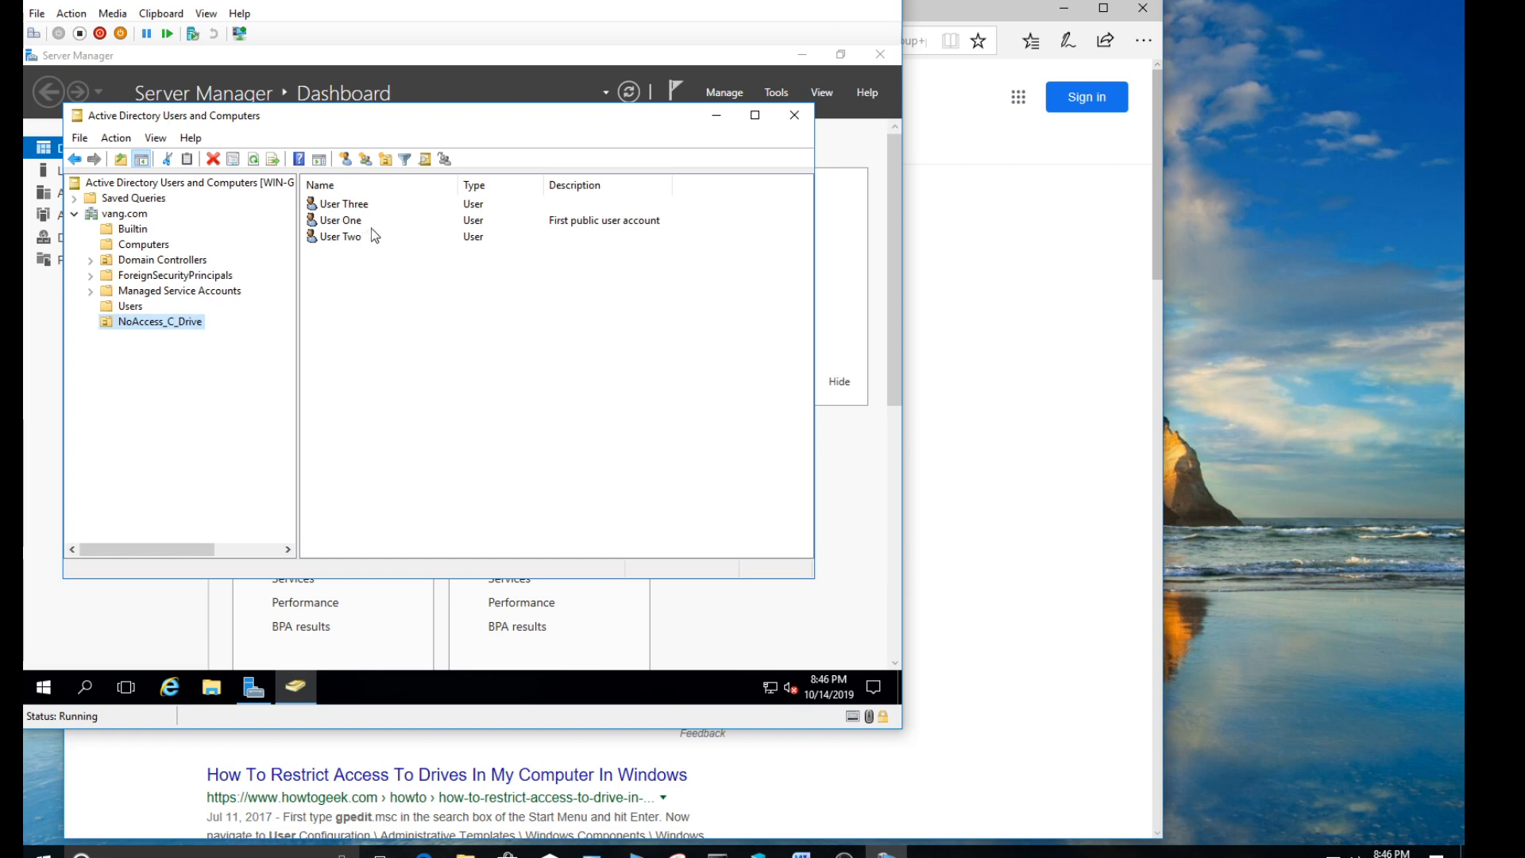
left_click(795, 117)
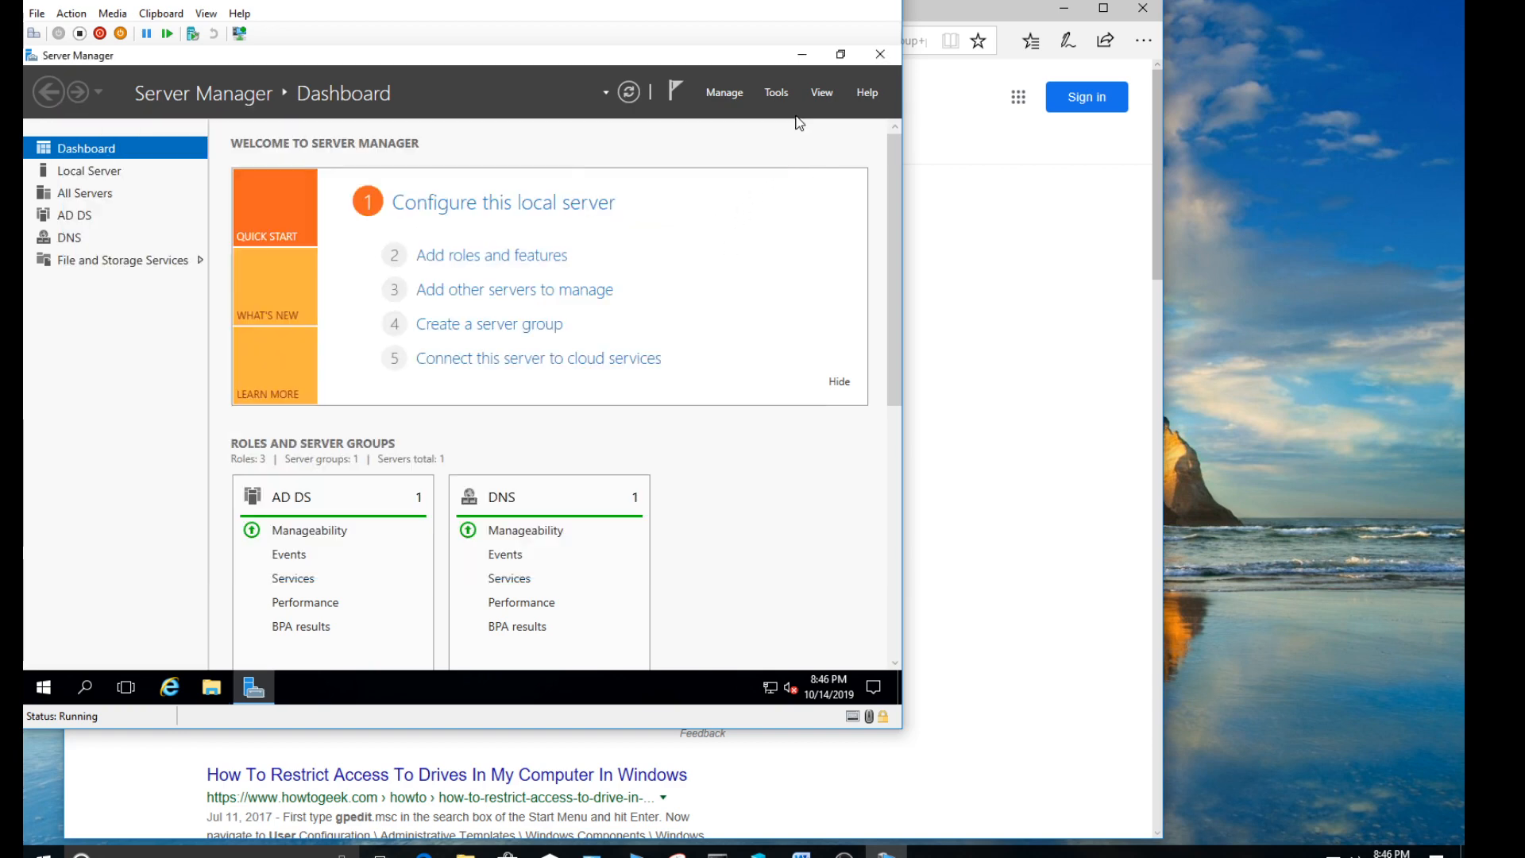
left_click(879, 56)
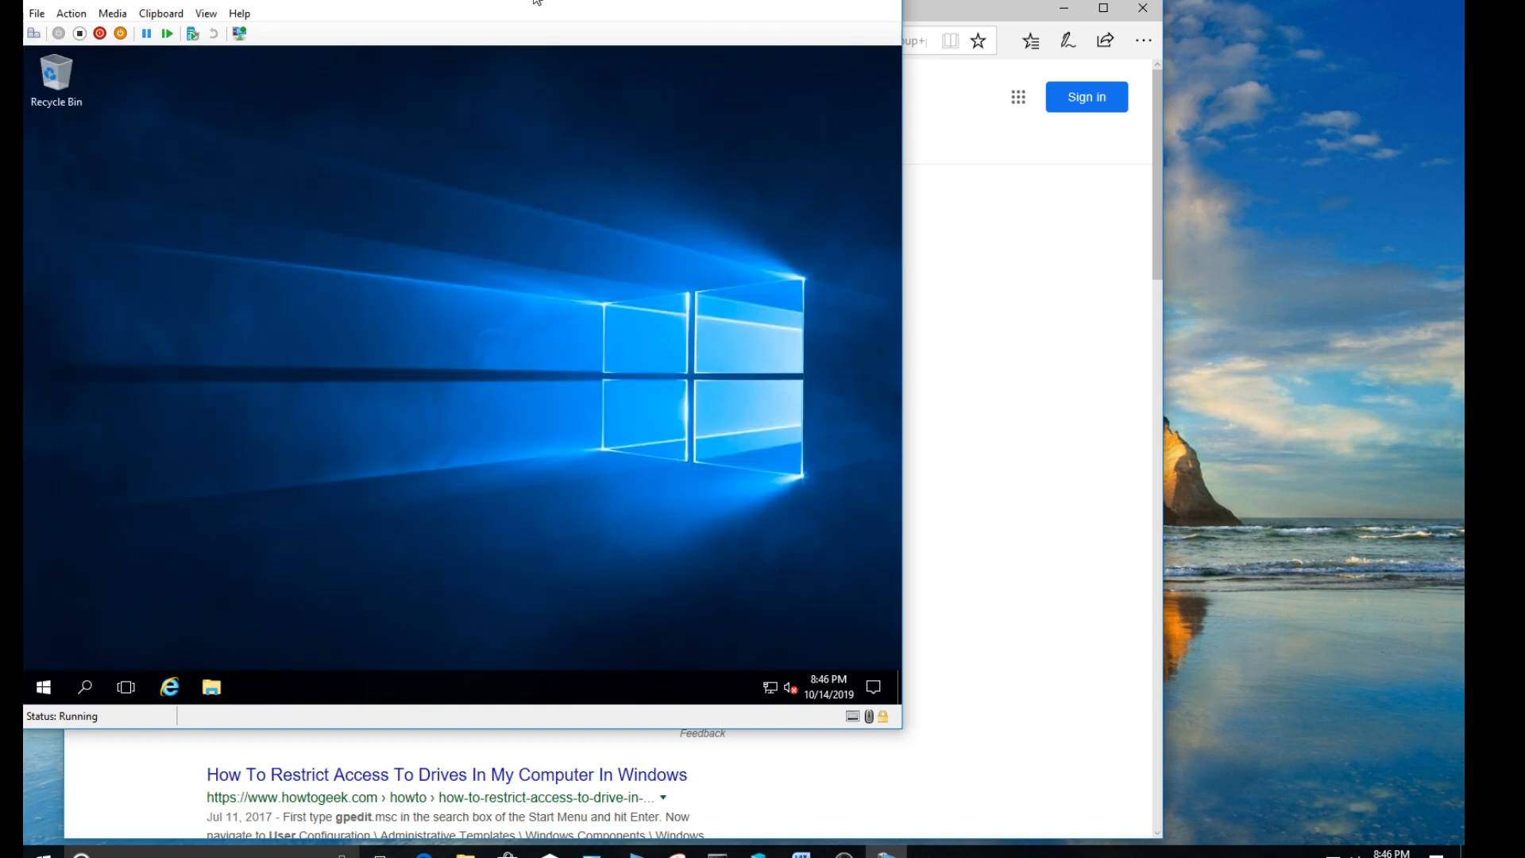
left_click_drag(547, 6, 747, 30)
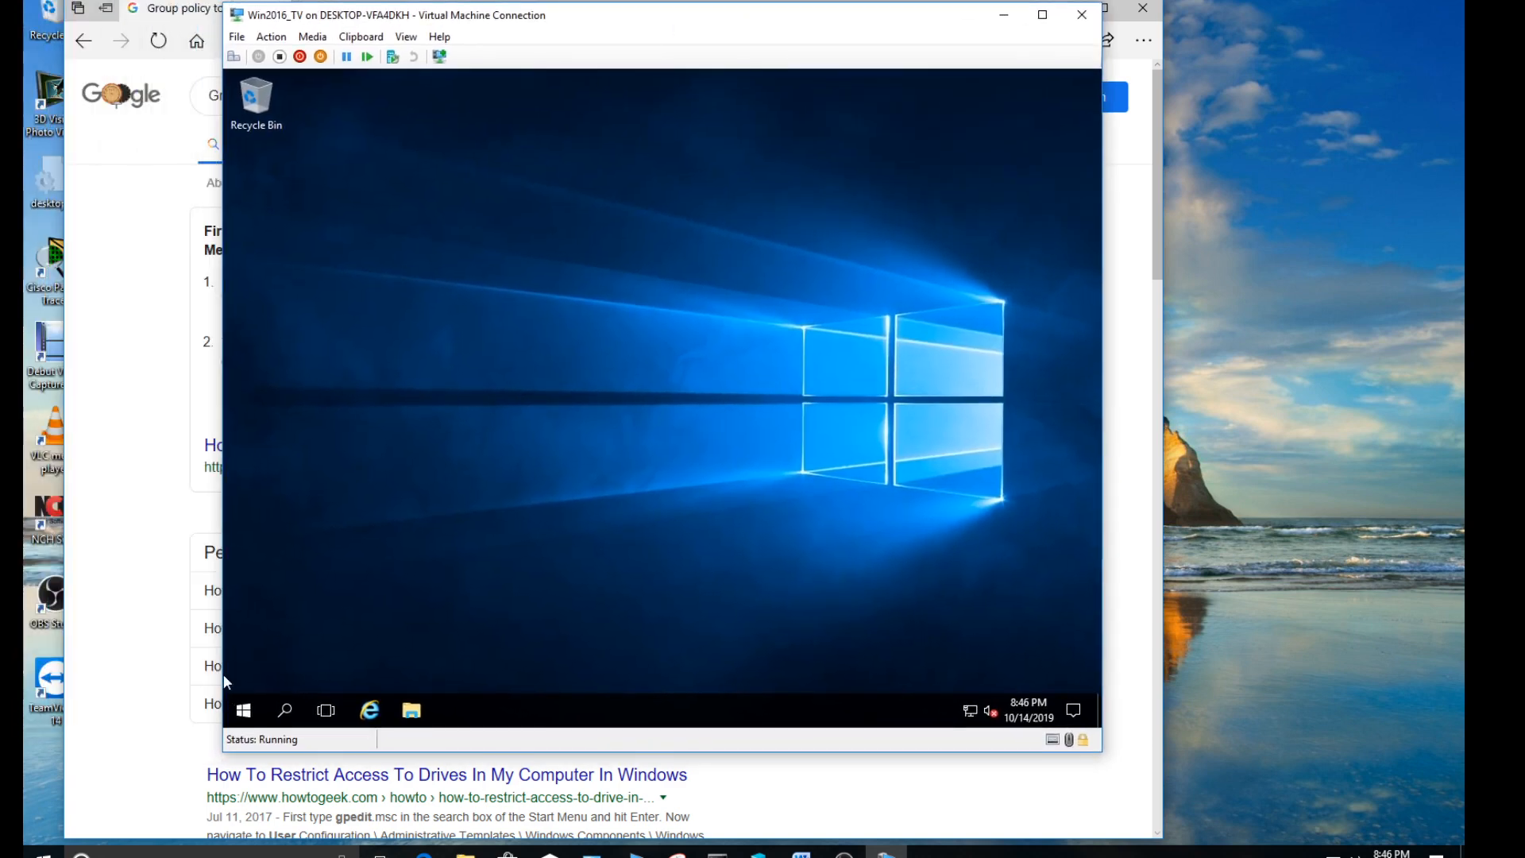
- Sign the administrator out of the Windows Server virtual machine
left_click(245, 710)
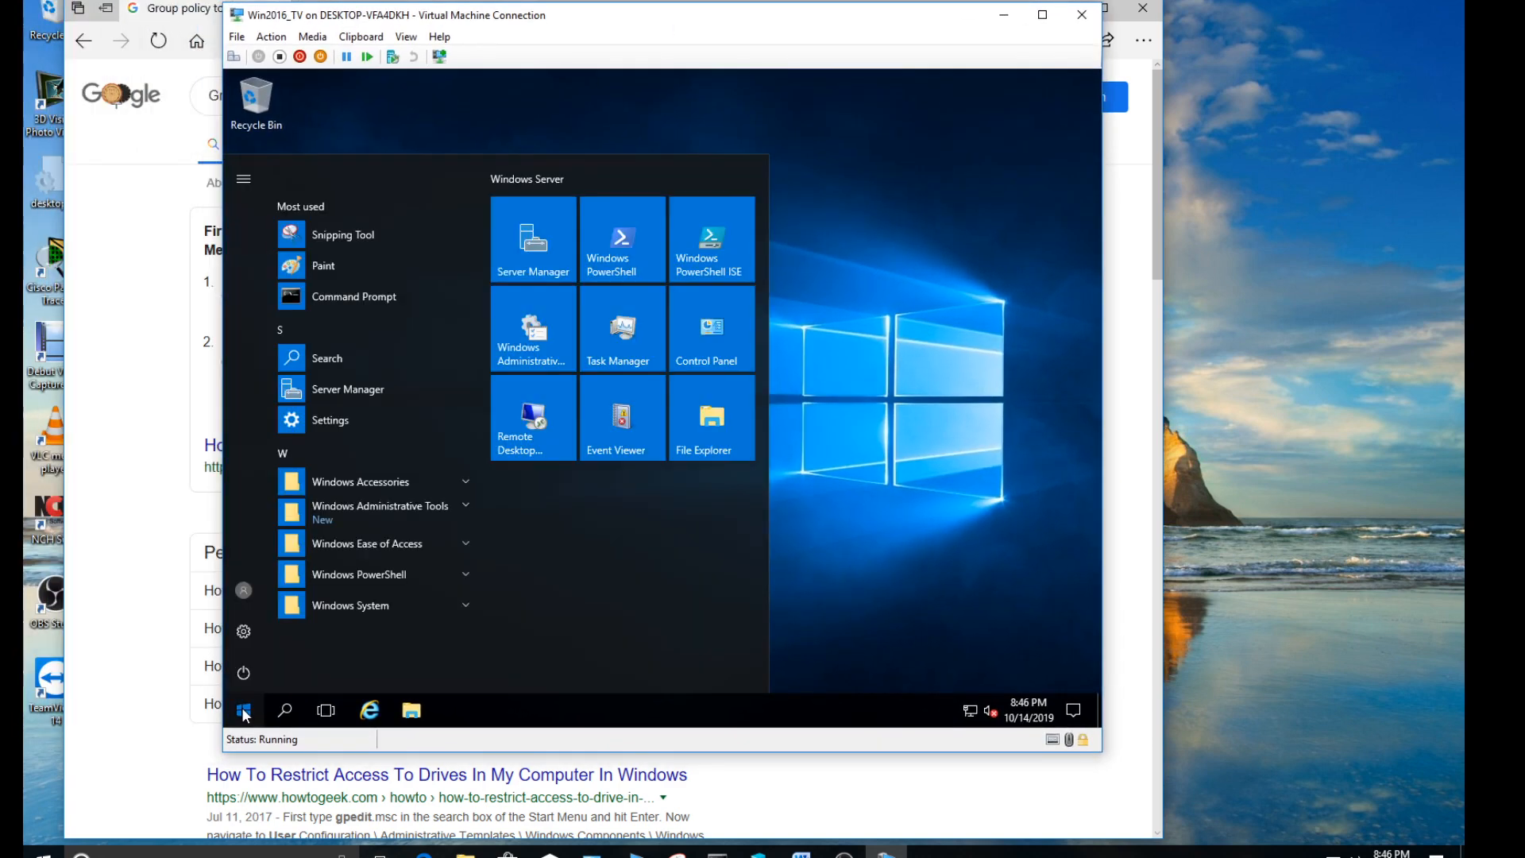
left_click(243, 181)
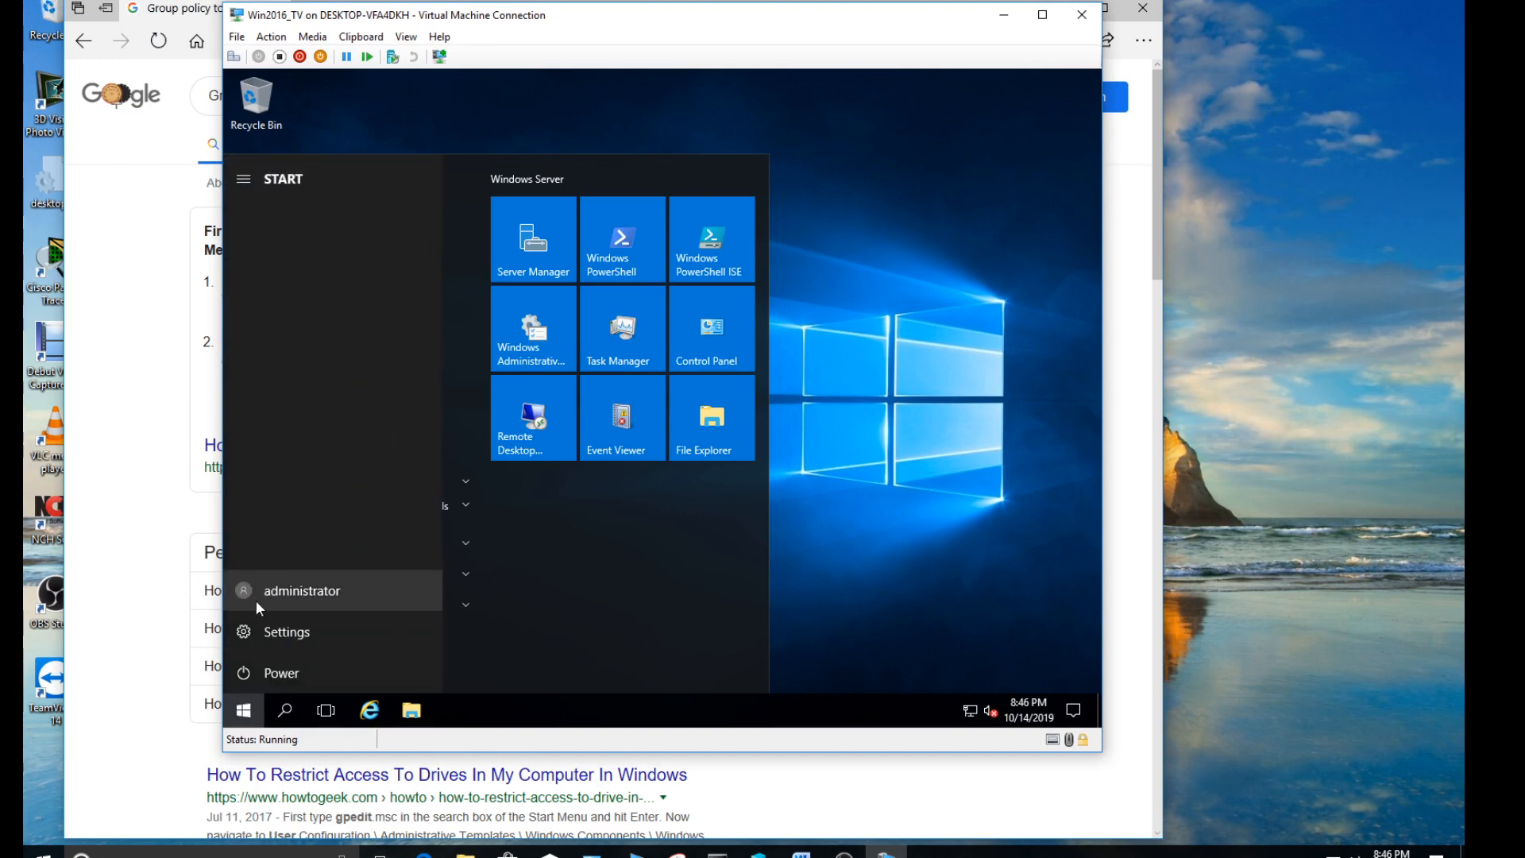
left_click(244, 711)
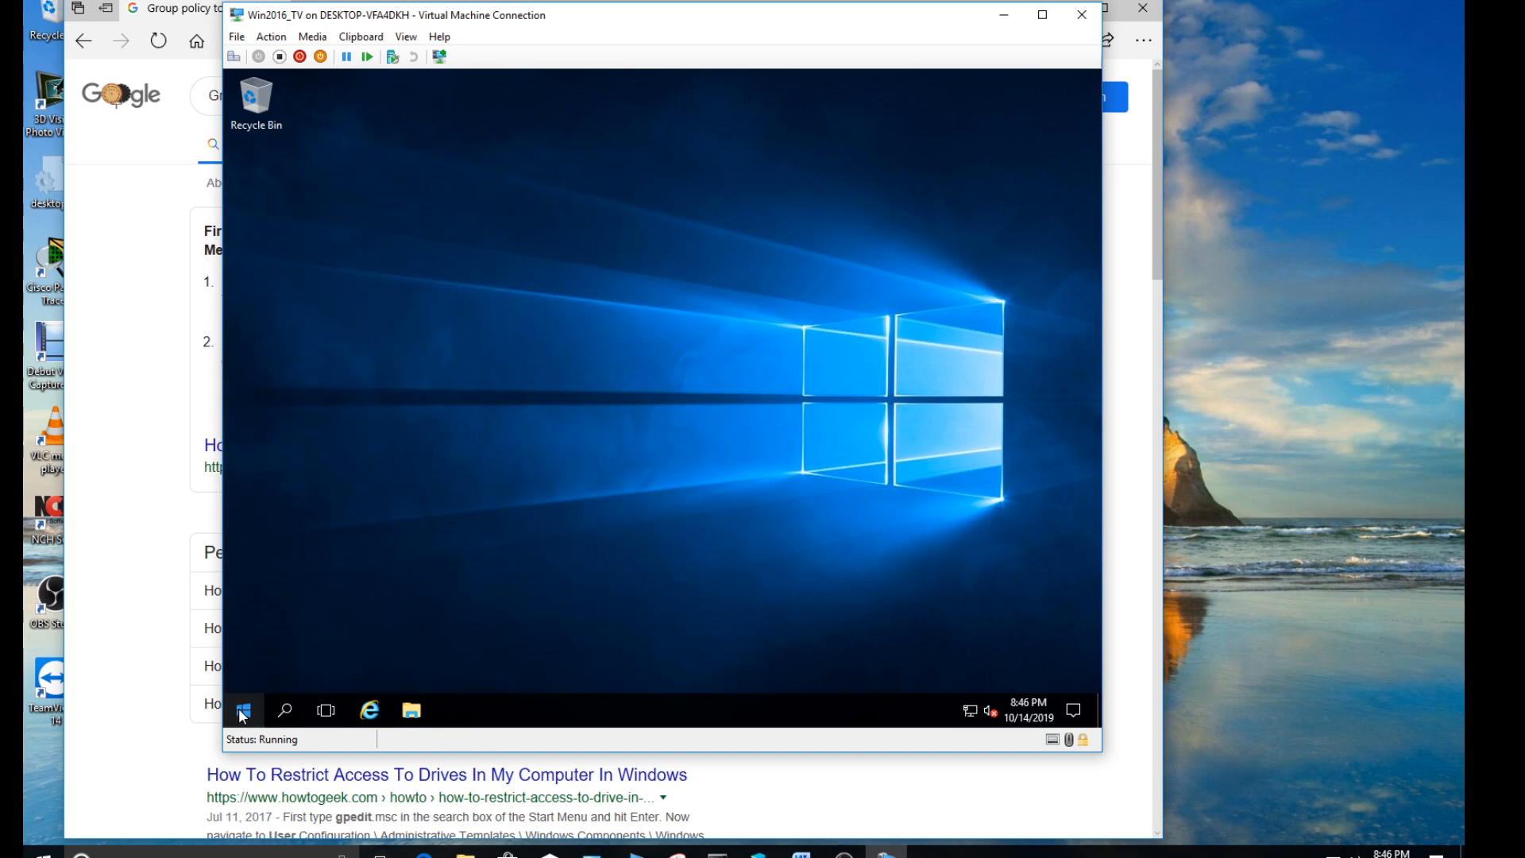
left_click(244, 713)
left_click(246, 587)
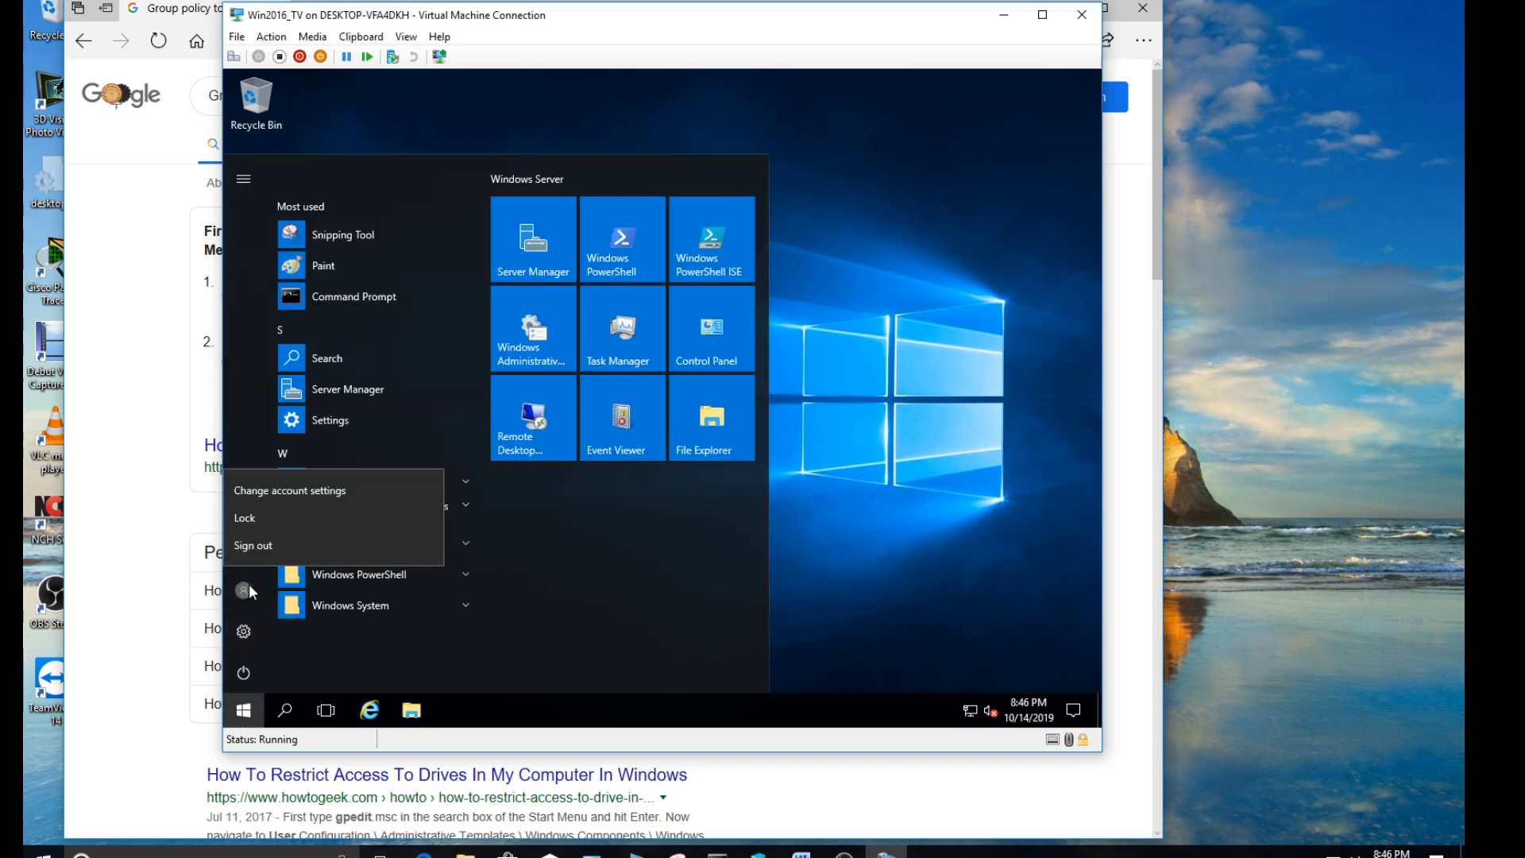
left_click(263, 547)
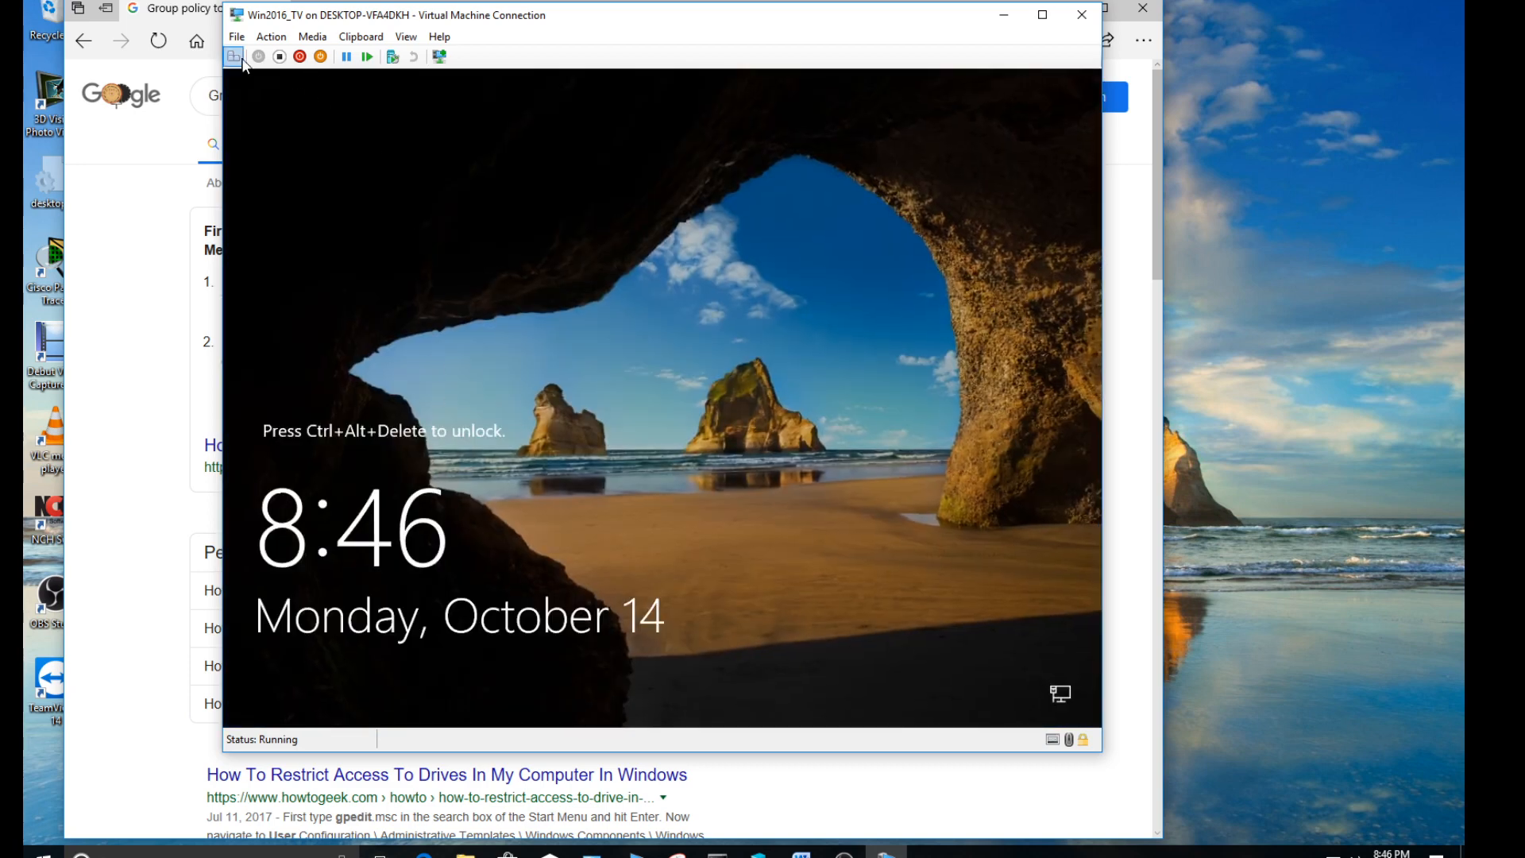
- Unlock the sign-in screen and sign in to the VANG domain as other user userone with the account password
left_click(234, 57)
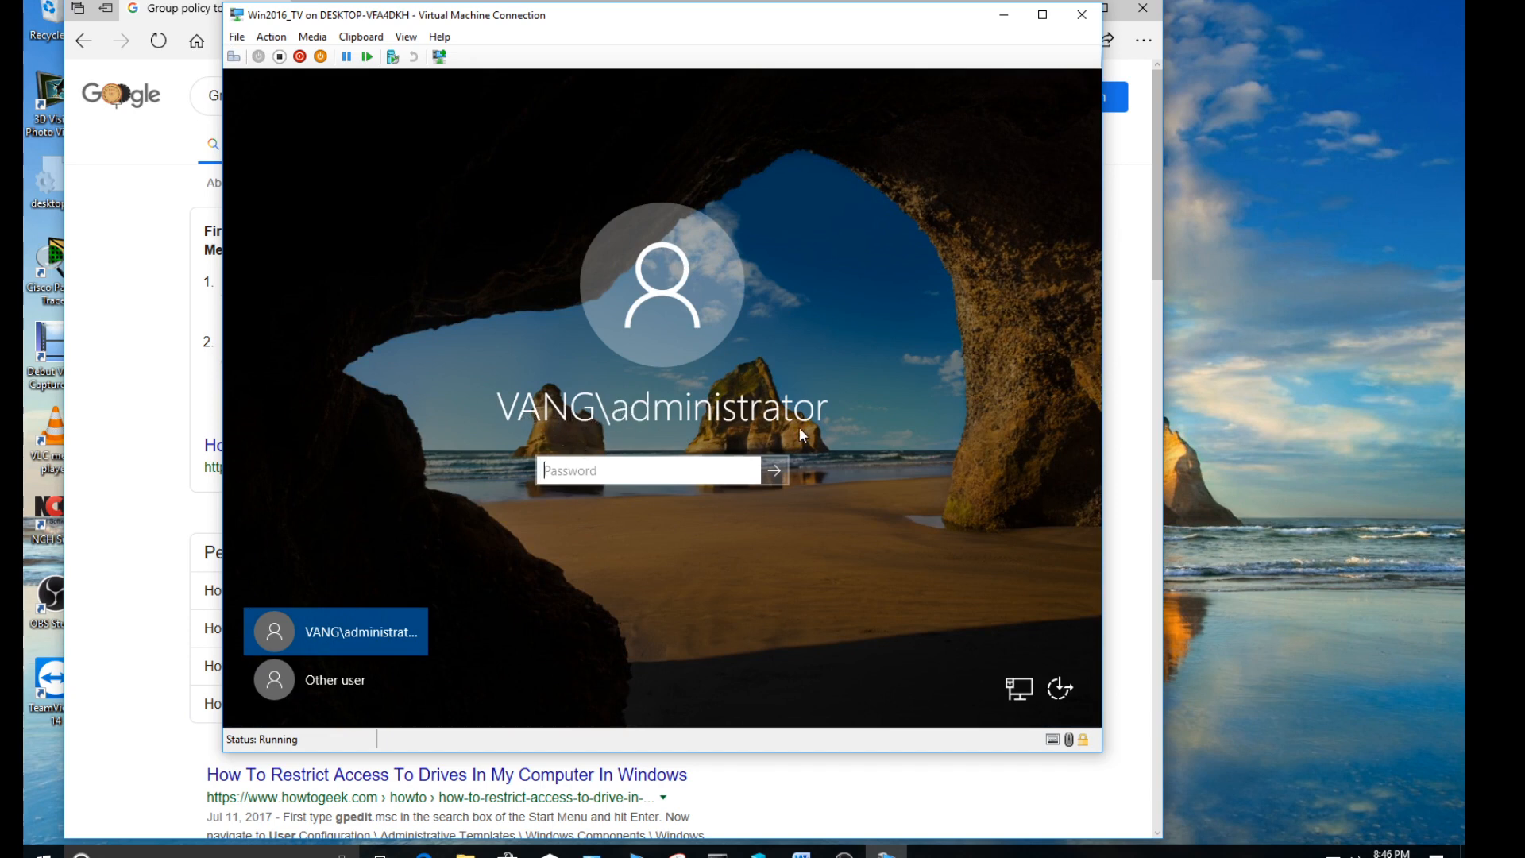
left_click(337, 679)
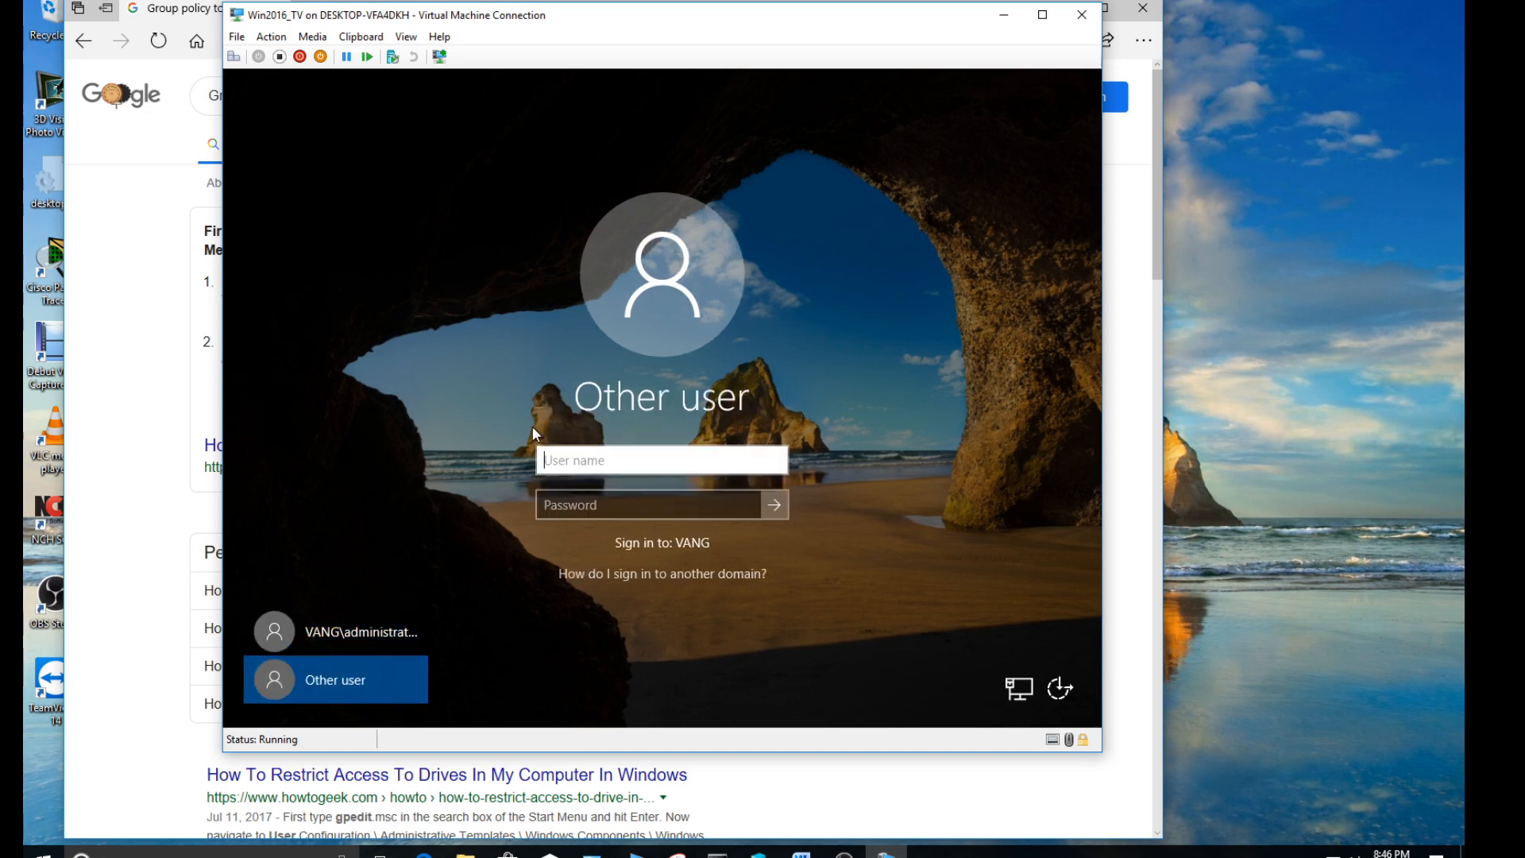
type("userone")
key("Tab")
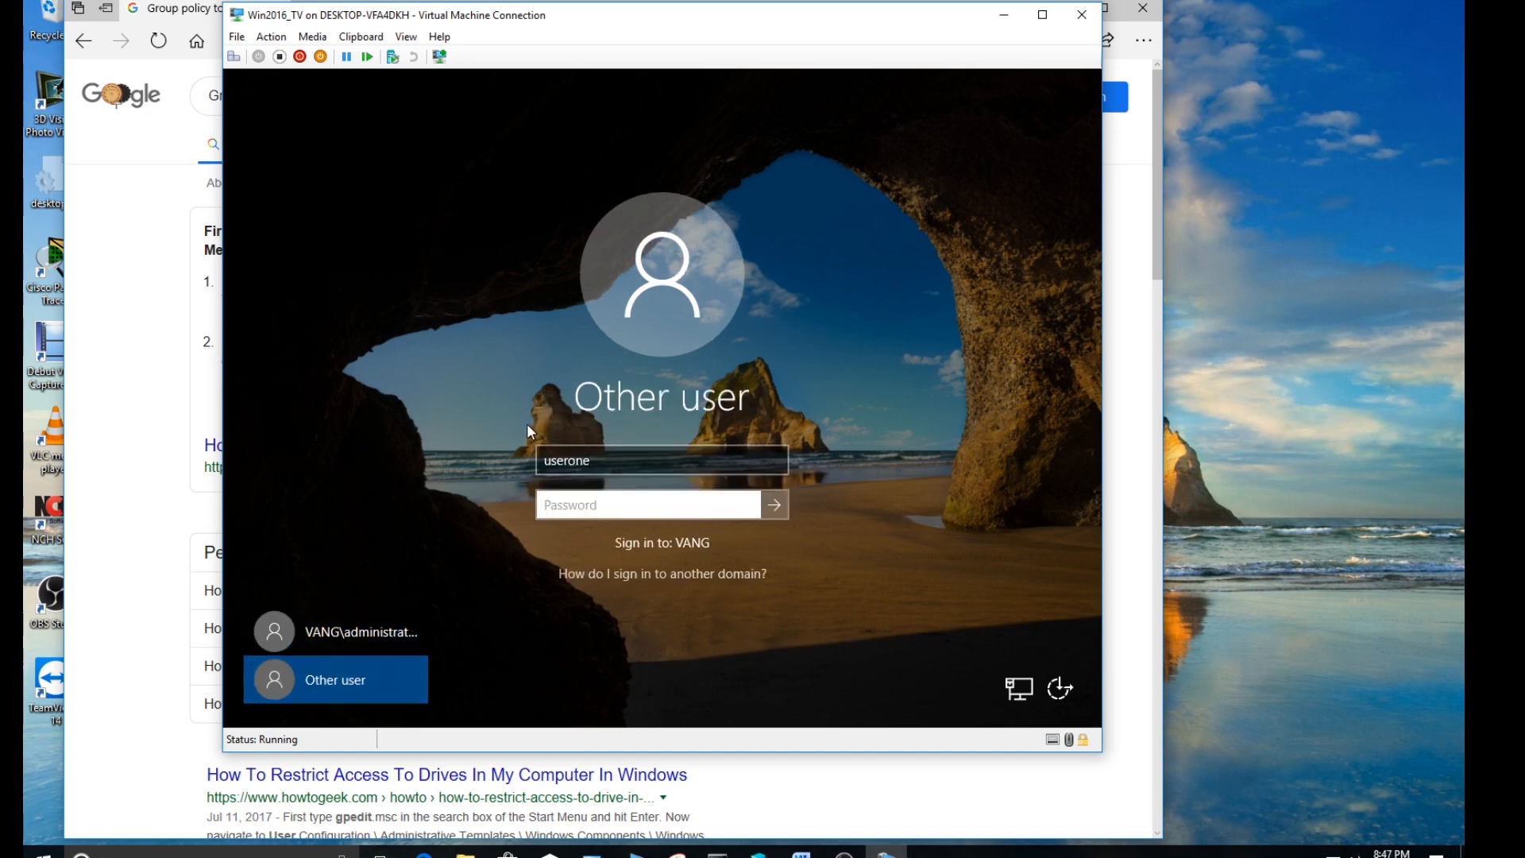
type("*******")
key("Return")
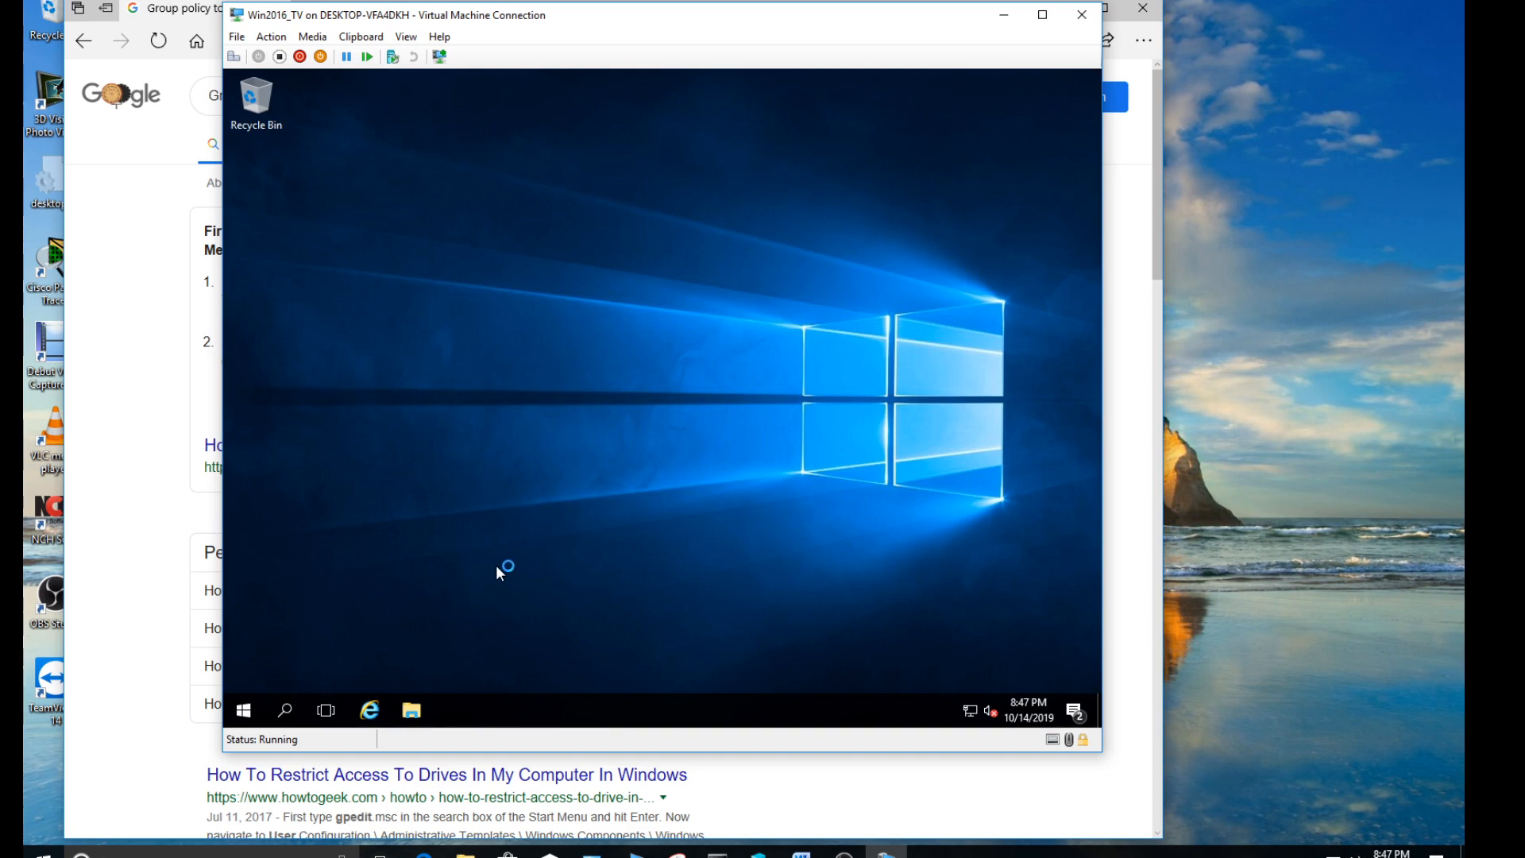
- Test access to Local Disk (C:) from This PC in File Explorer twice, dismissing each message, and close File Explorer
left_click(412, 711)
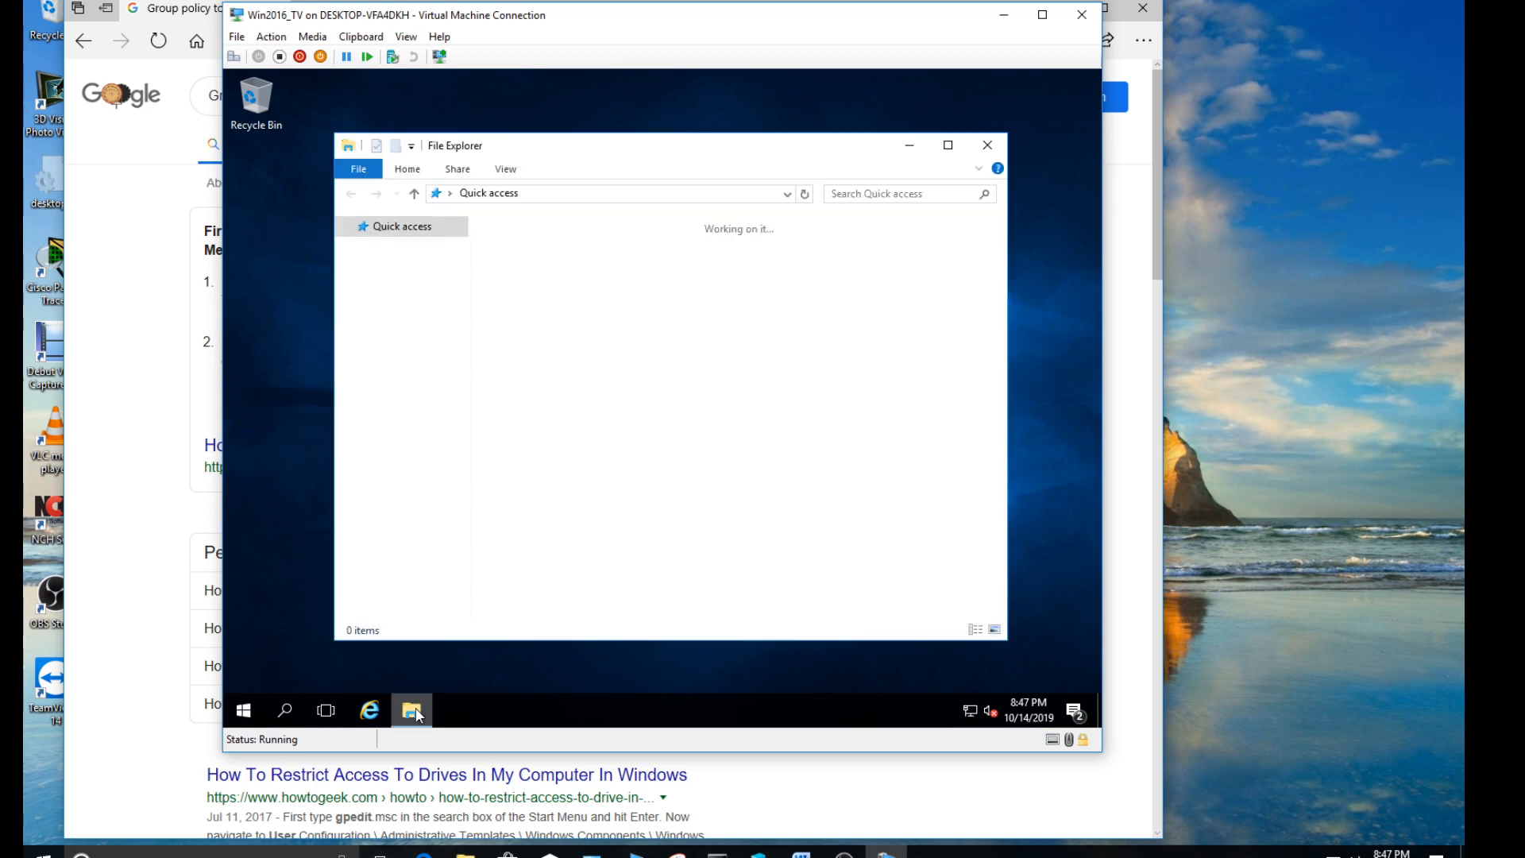
left_click(398, 344)
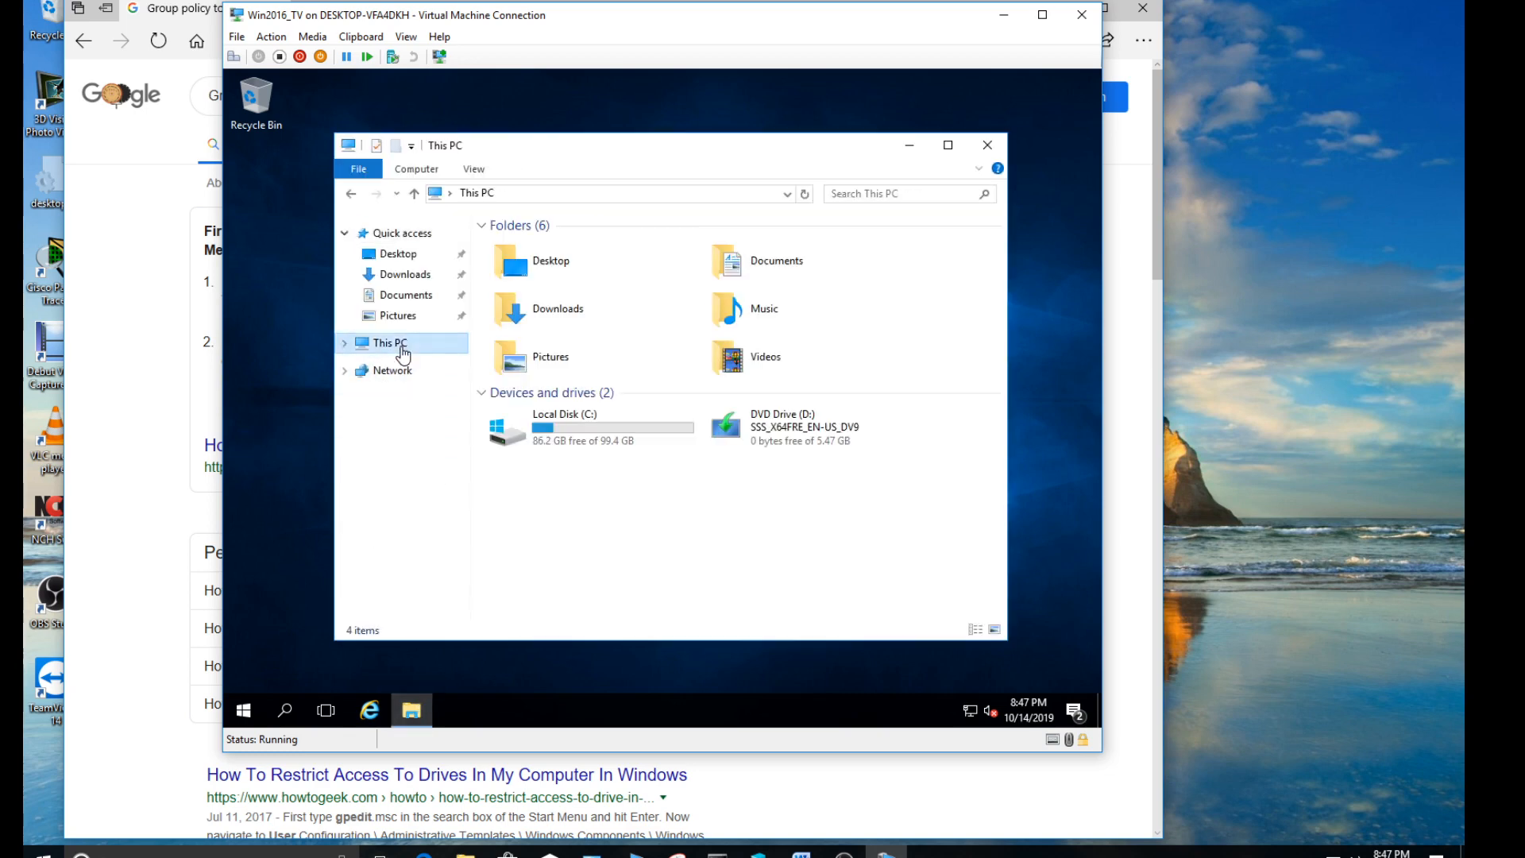
left_click(577, 422)
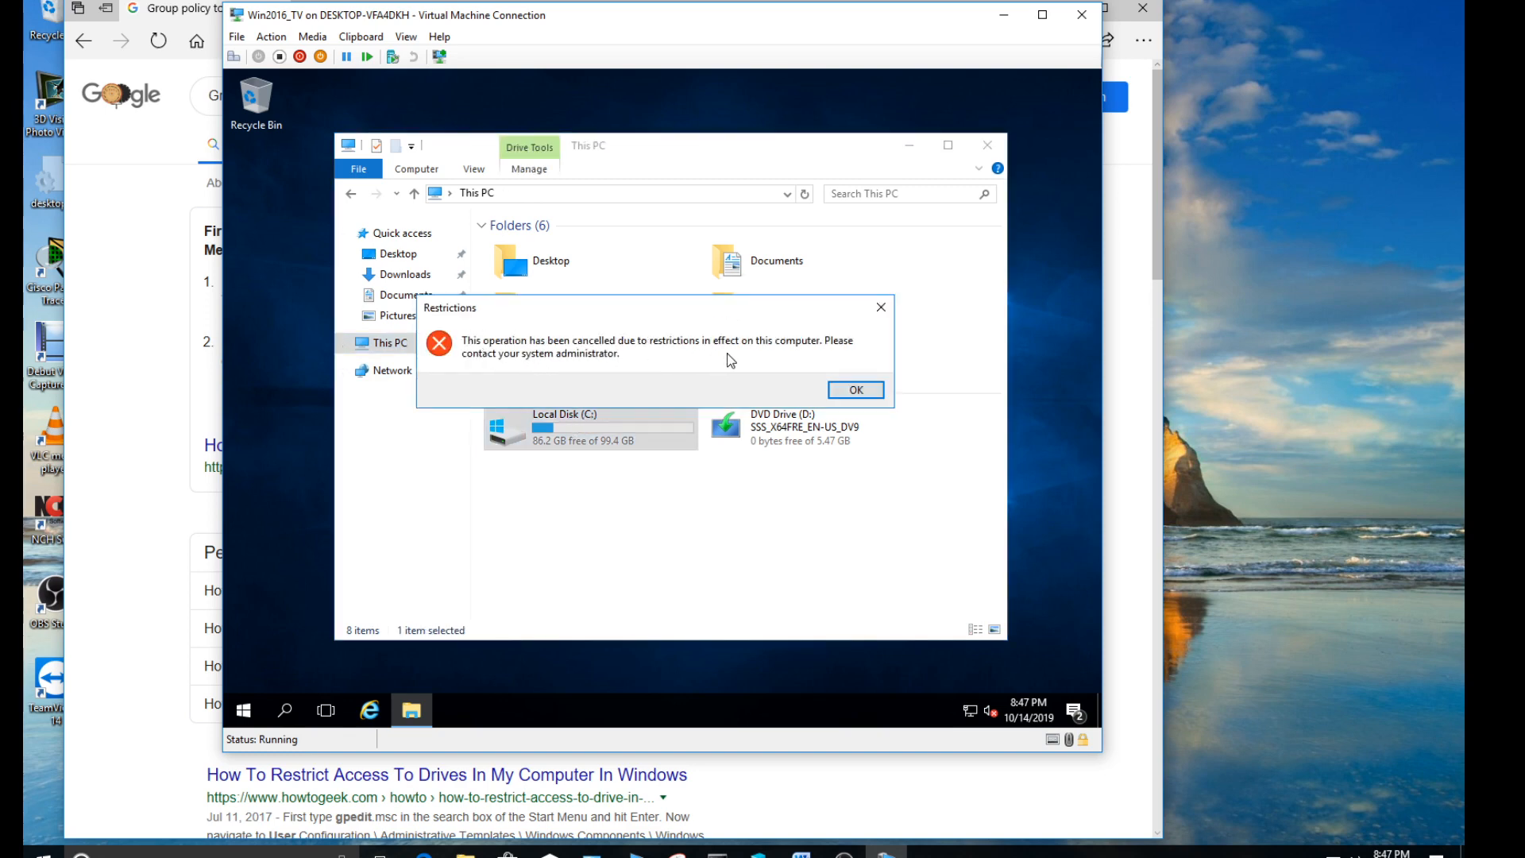
left_click(856, 390)
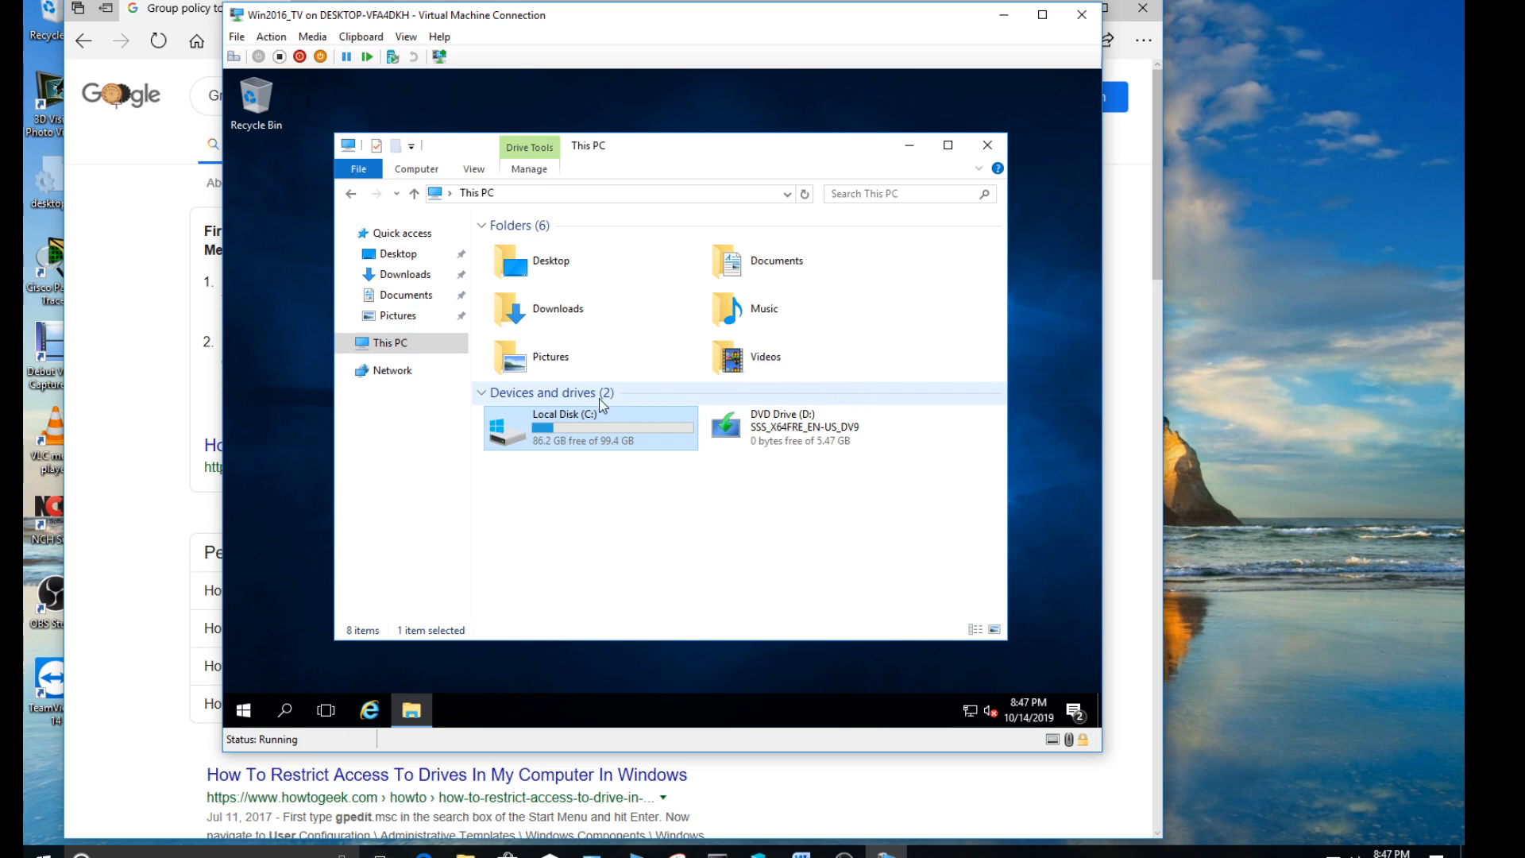
double_click(607, 422)
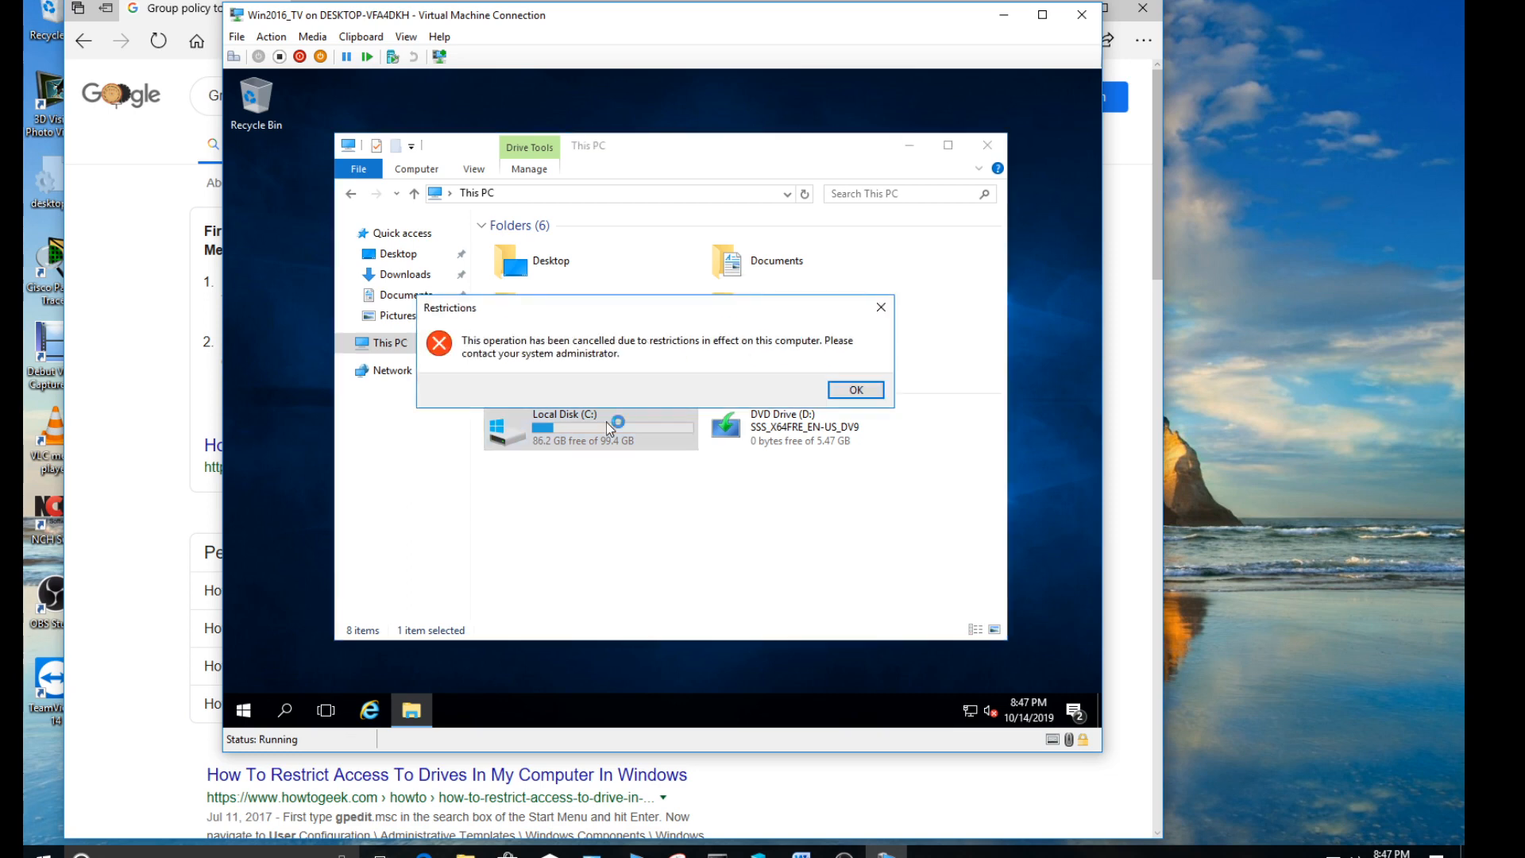
left_click(856, 390)
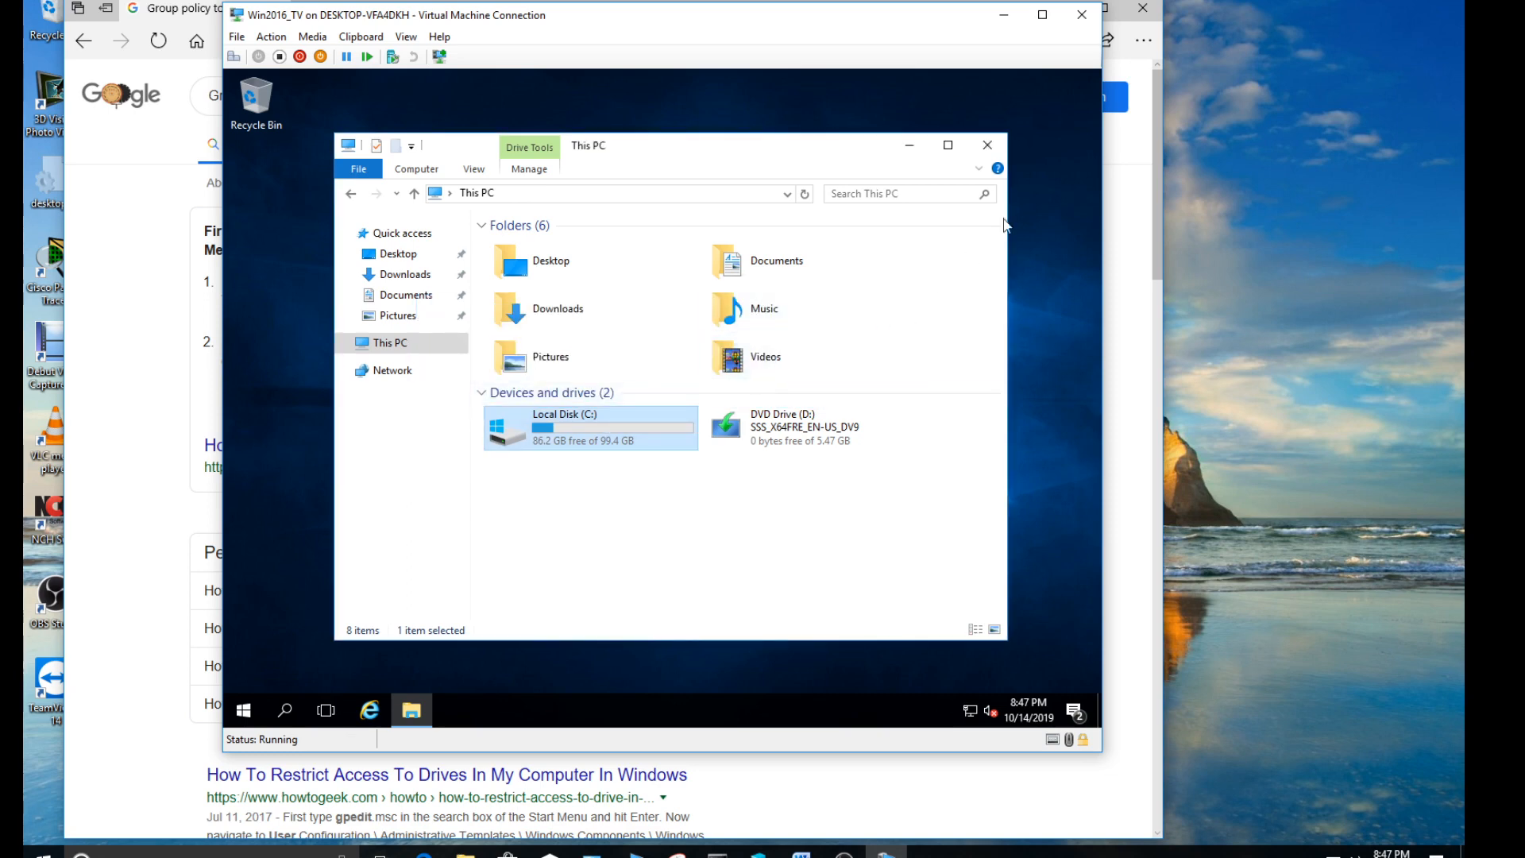
left_click(988, 145)
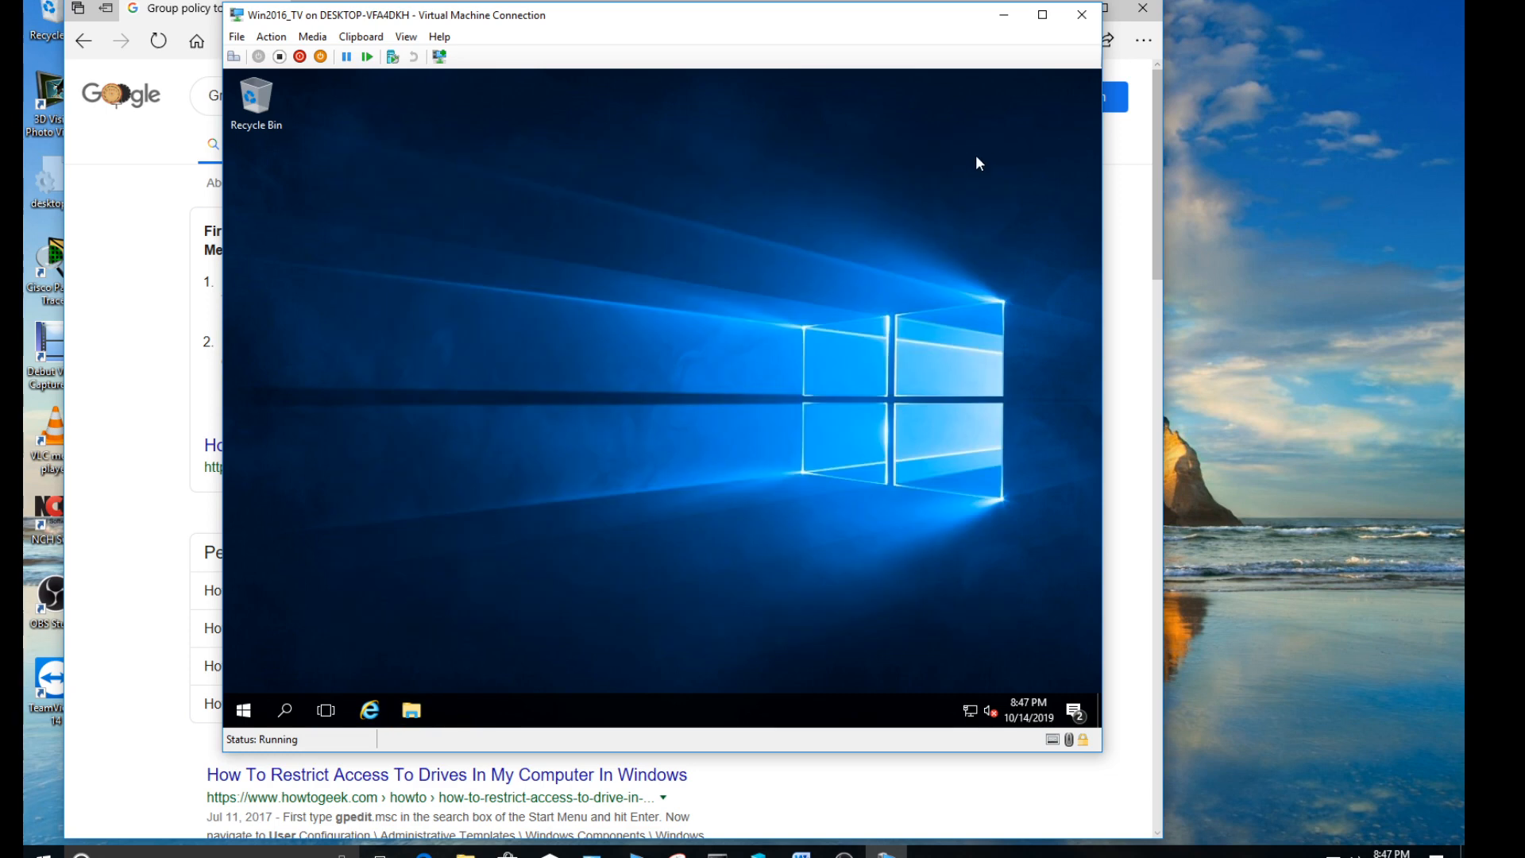
- Sign out userone, unlock the sign-in screen and choose to sign in as another user
left_click(243, 710)
left_click(243, 593)
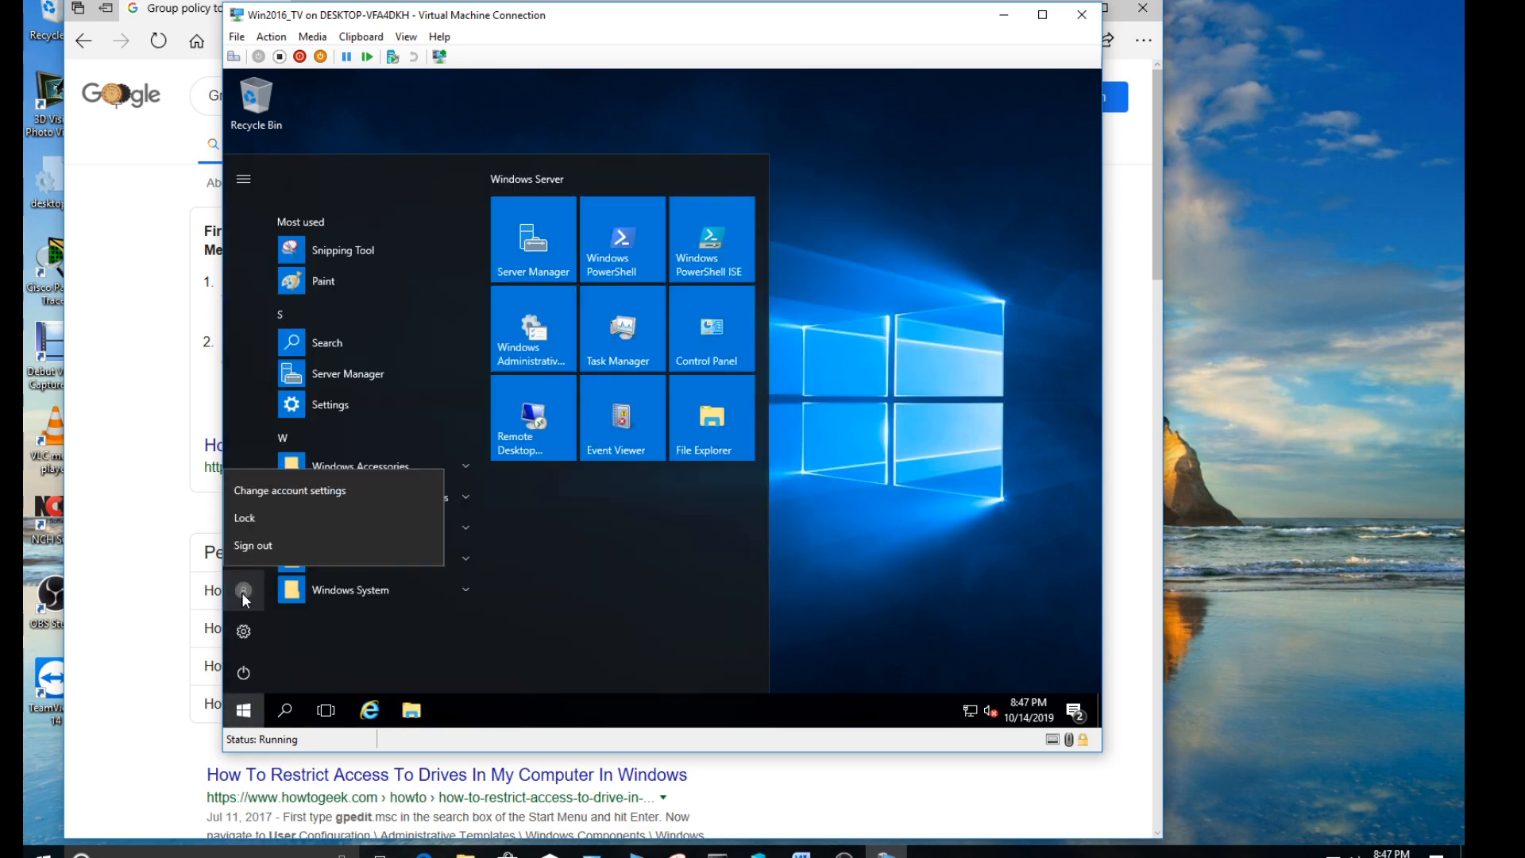
left_click(264, 547)
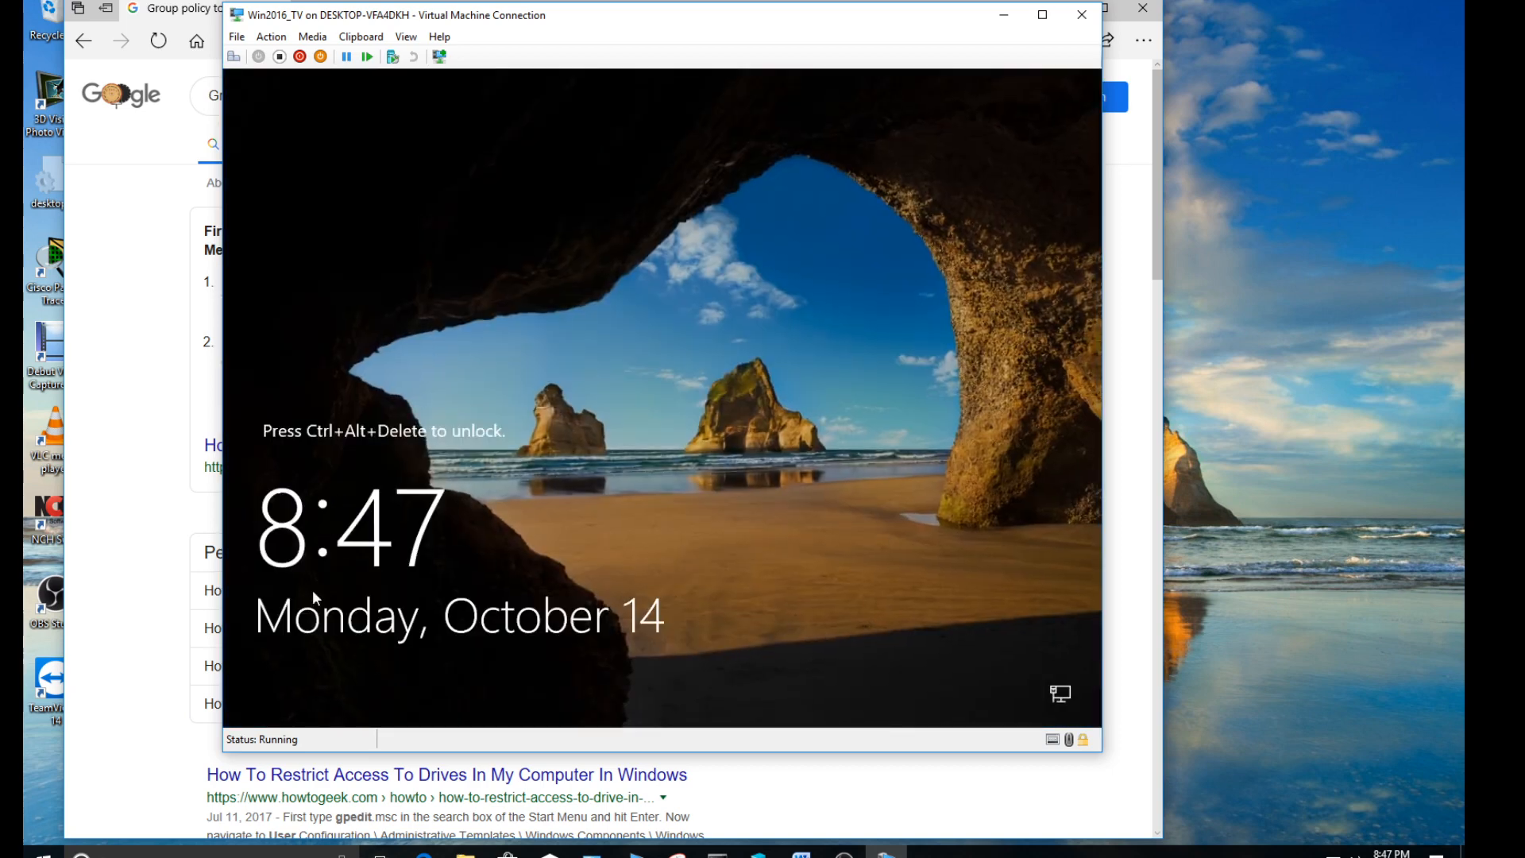
left_click(236, 58)
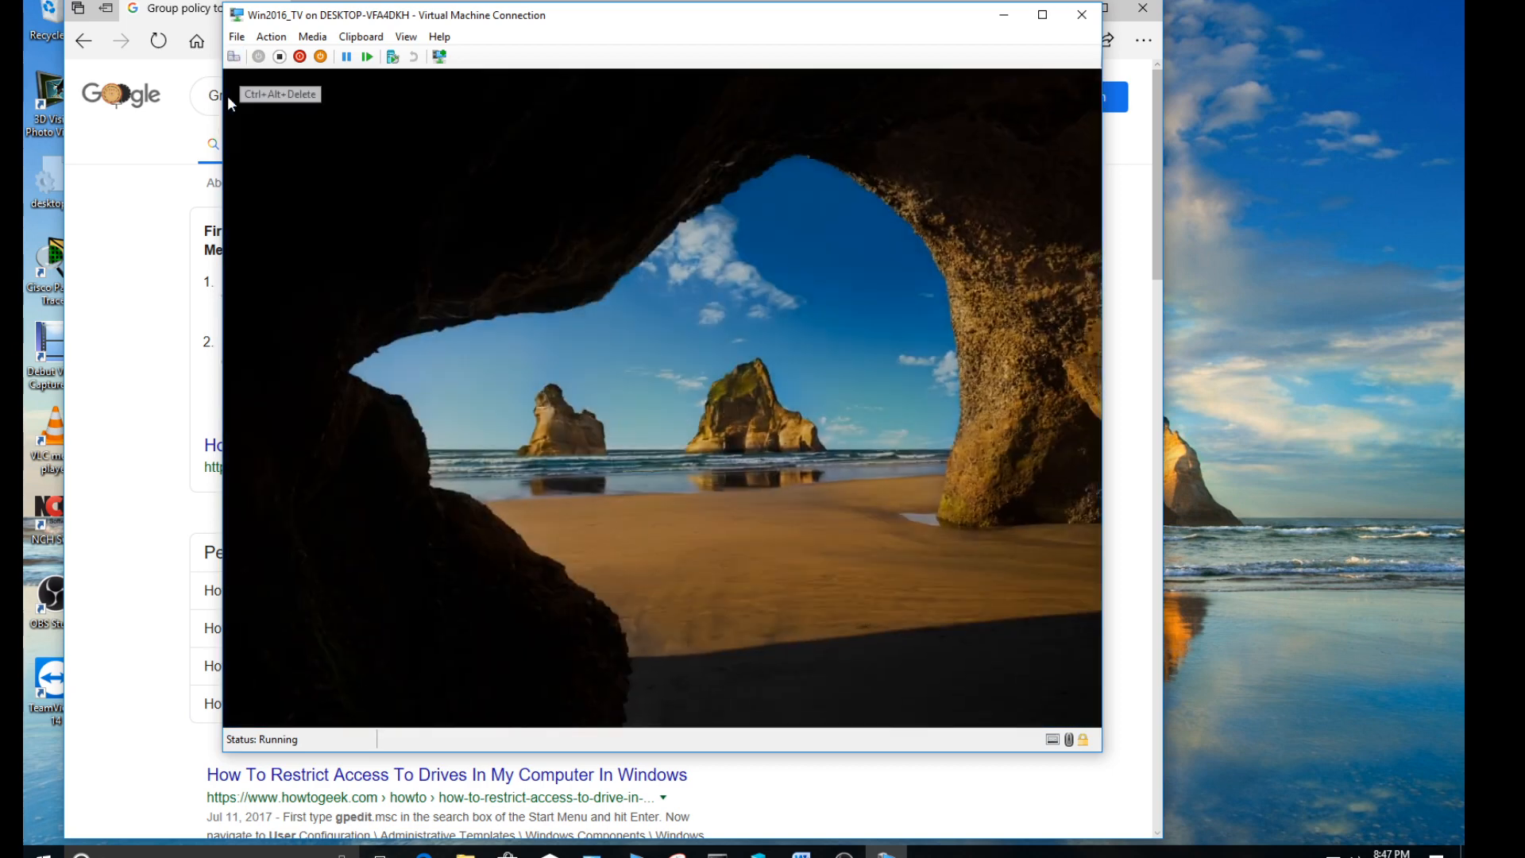
left_click(317, 680)
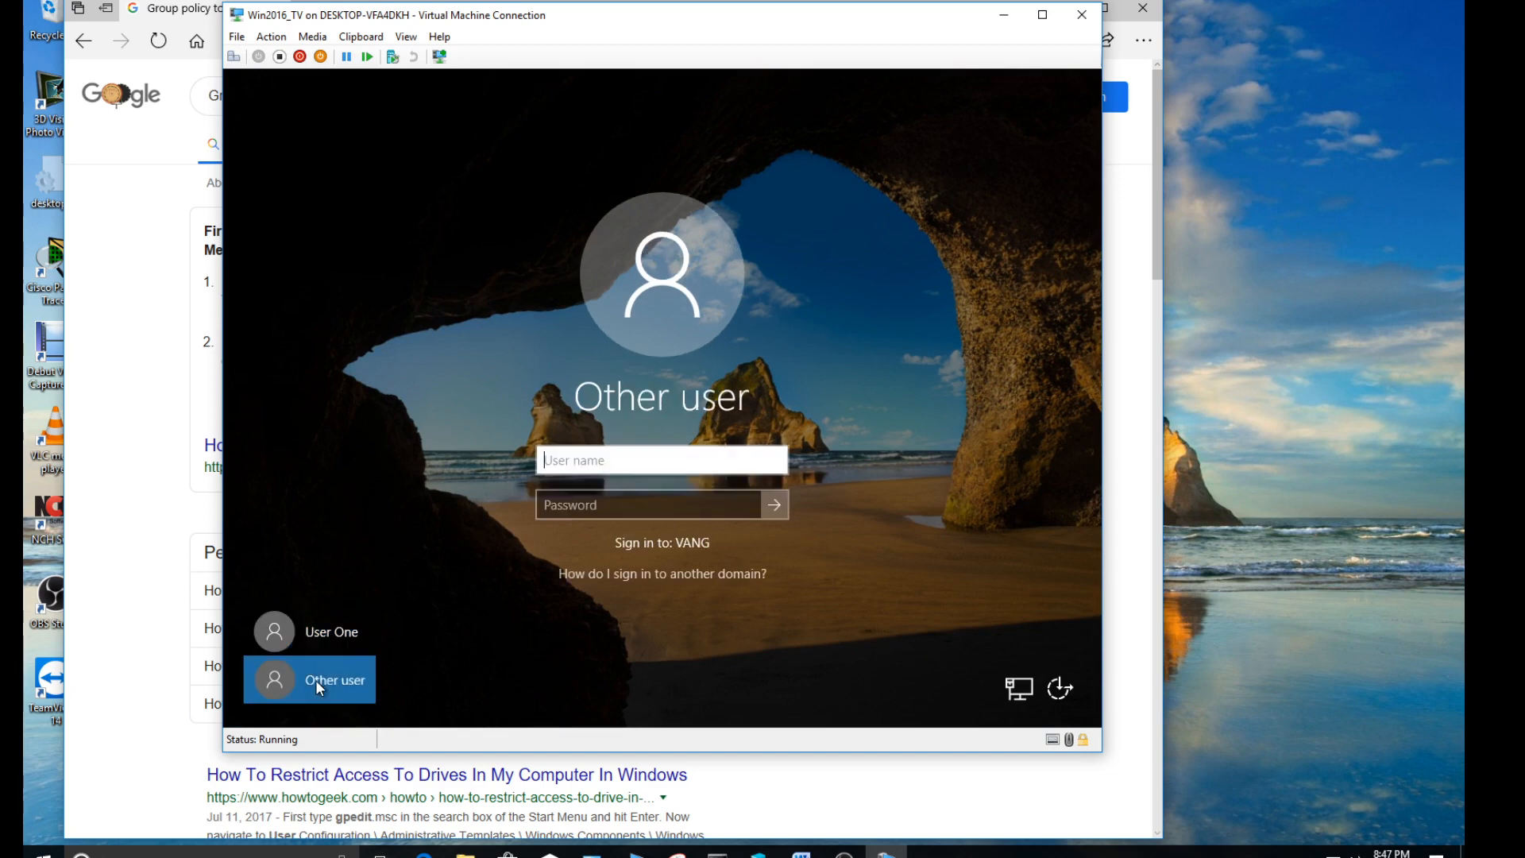
- Try to sign in to the VANG domain as usetwo with the account password, and dismiss the resulting message
type("usetwo")
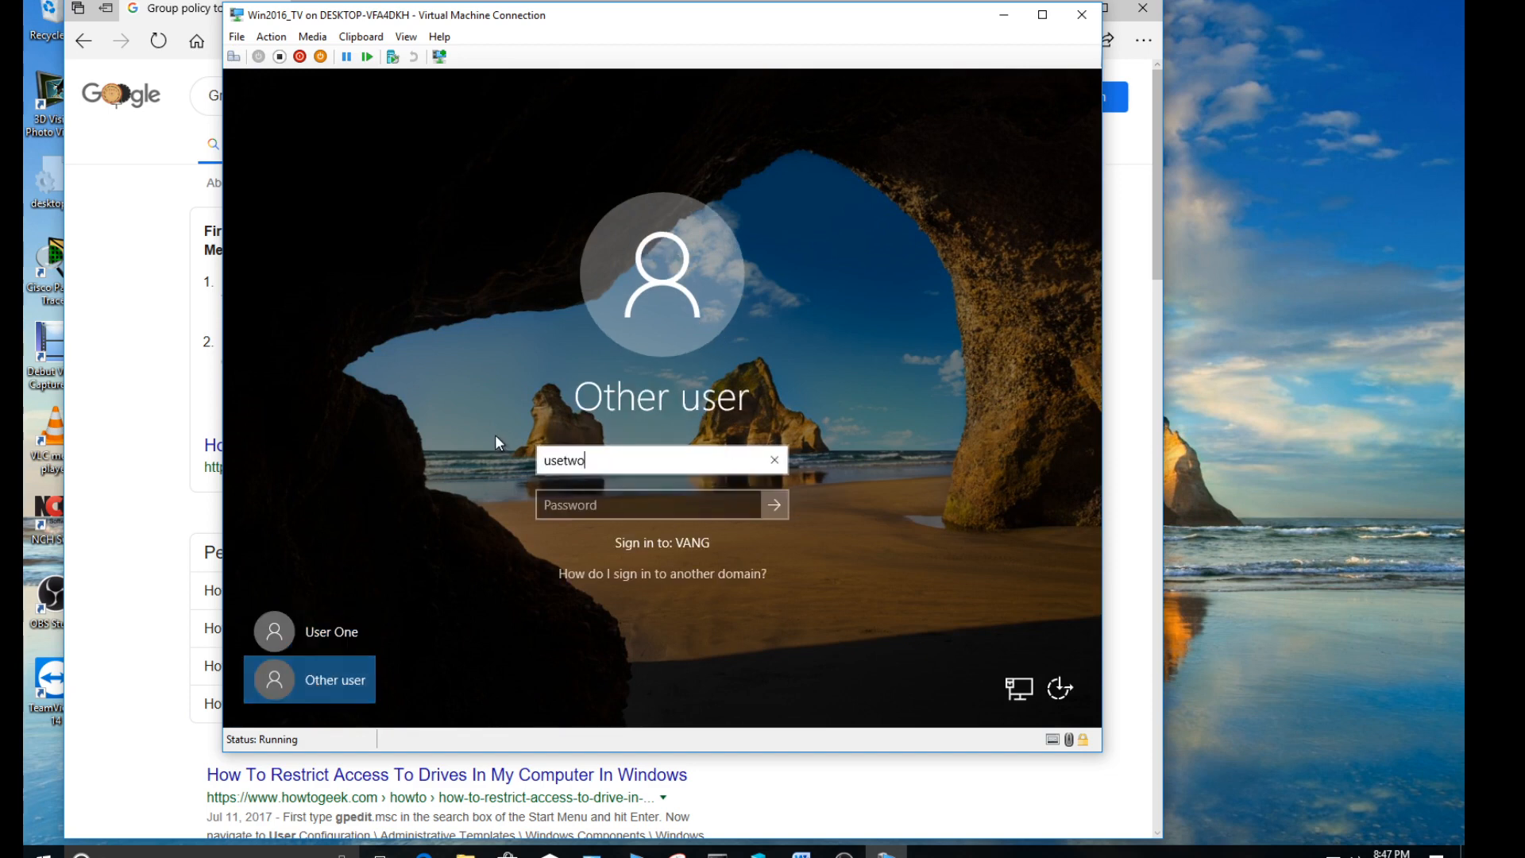
key("Tab")
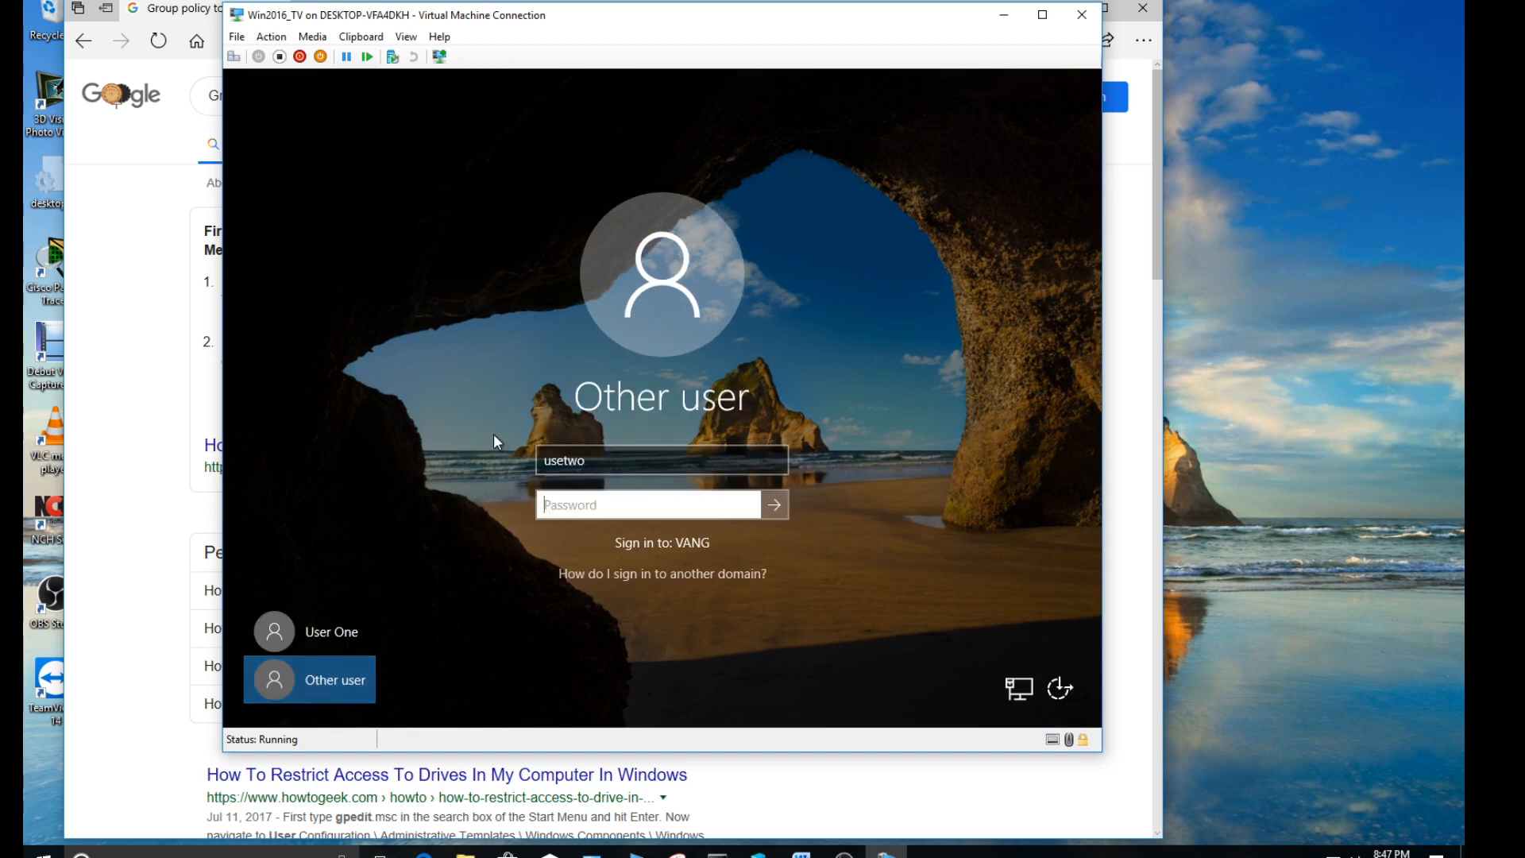
type("********")
key("Return")
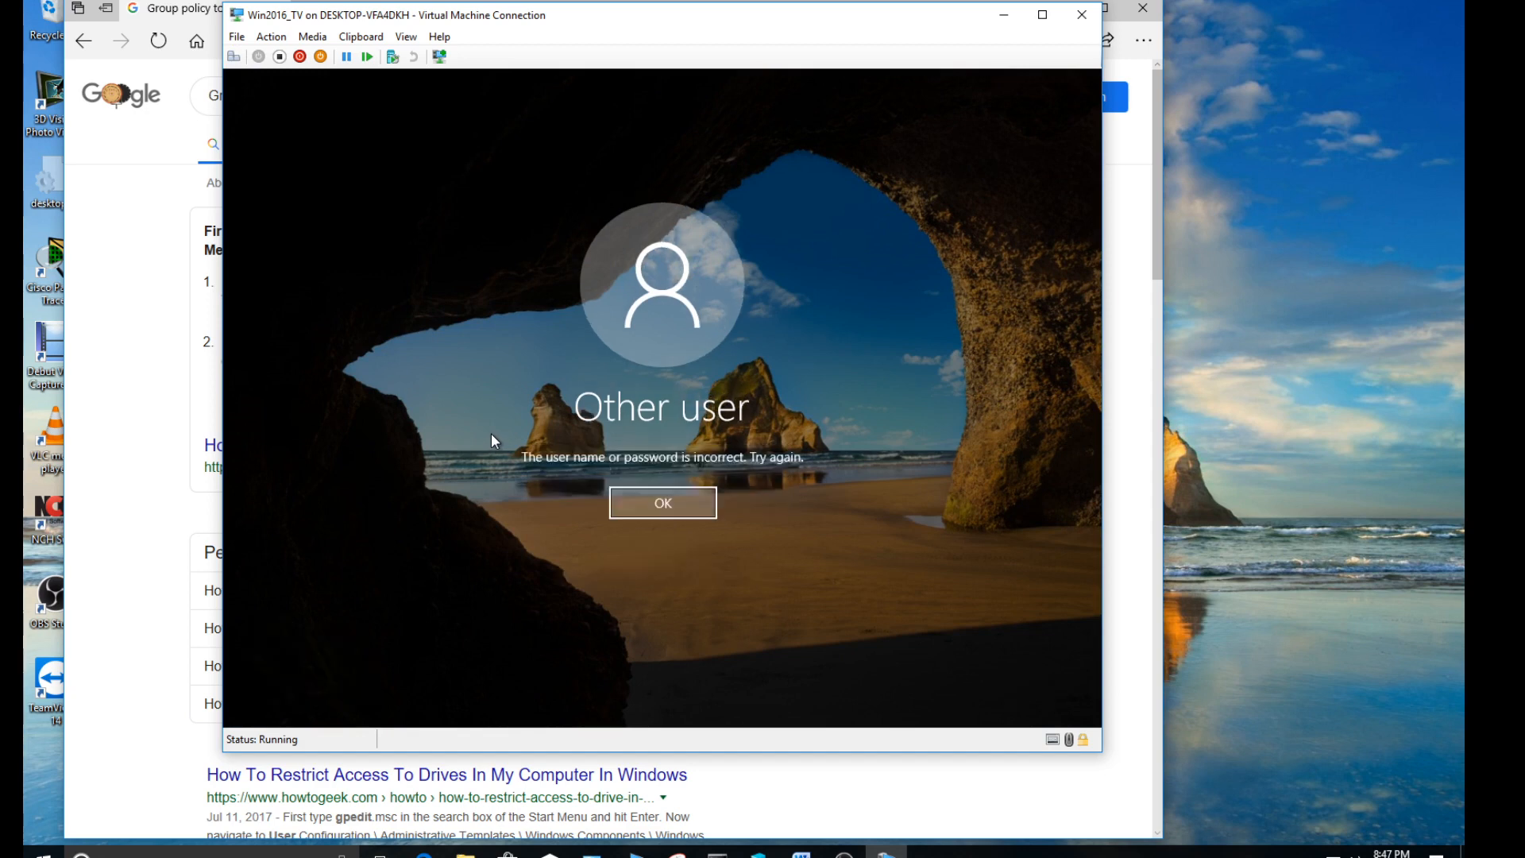
left_click(641, 500)
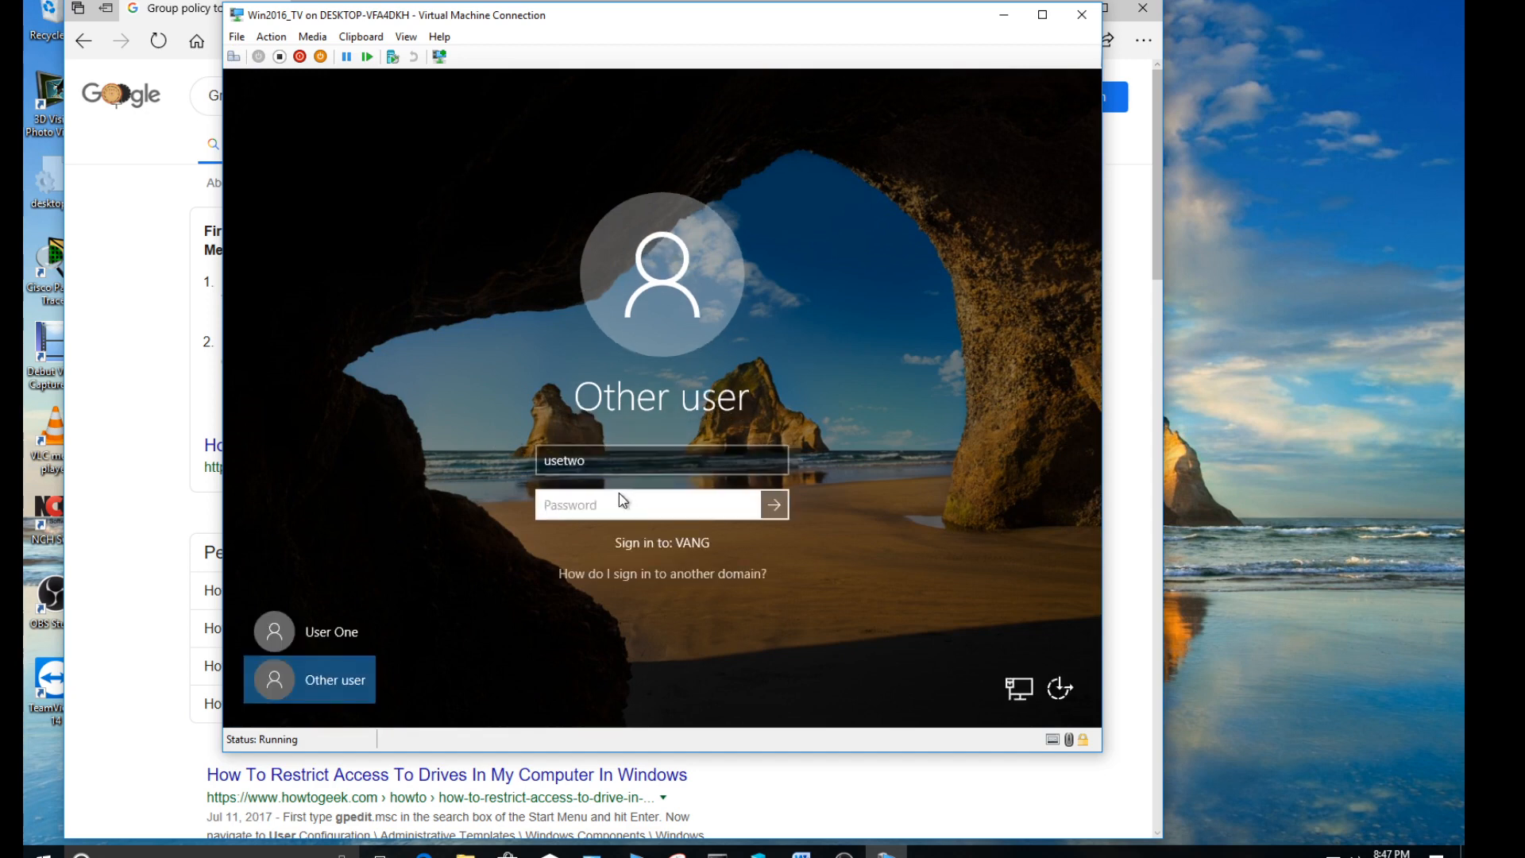
- Correct the user name to usertwo and sign in to the VANG domain with the account password
left_click(587, 461)
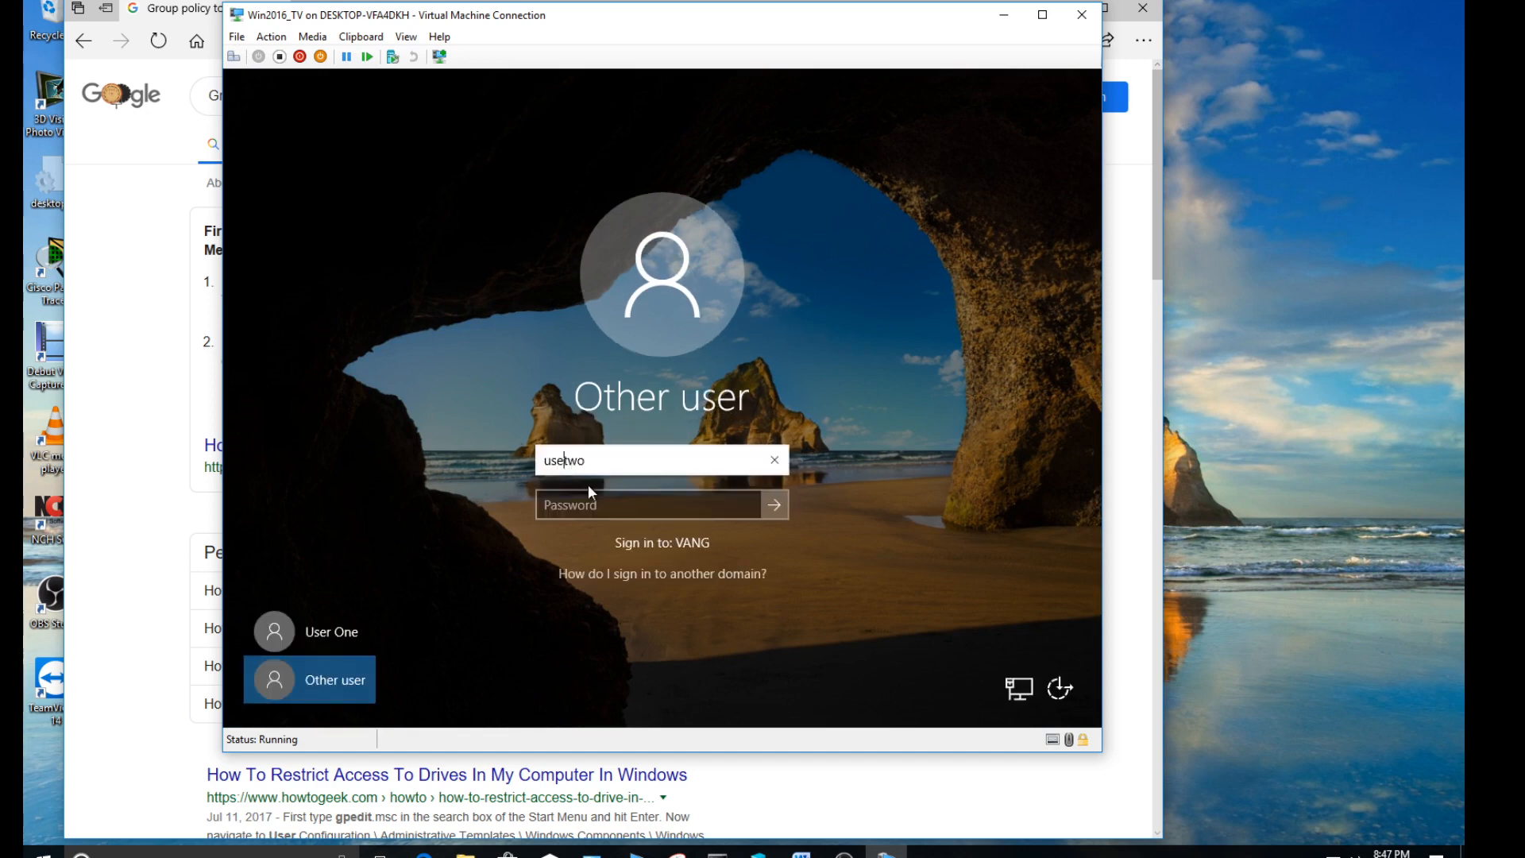
left_click(569, 506)
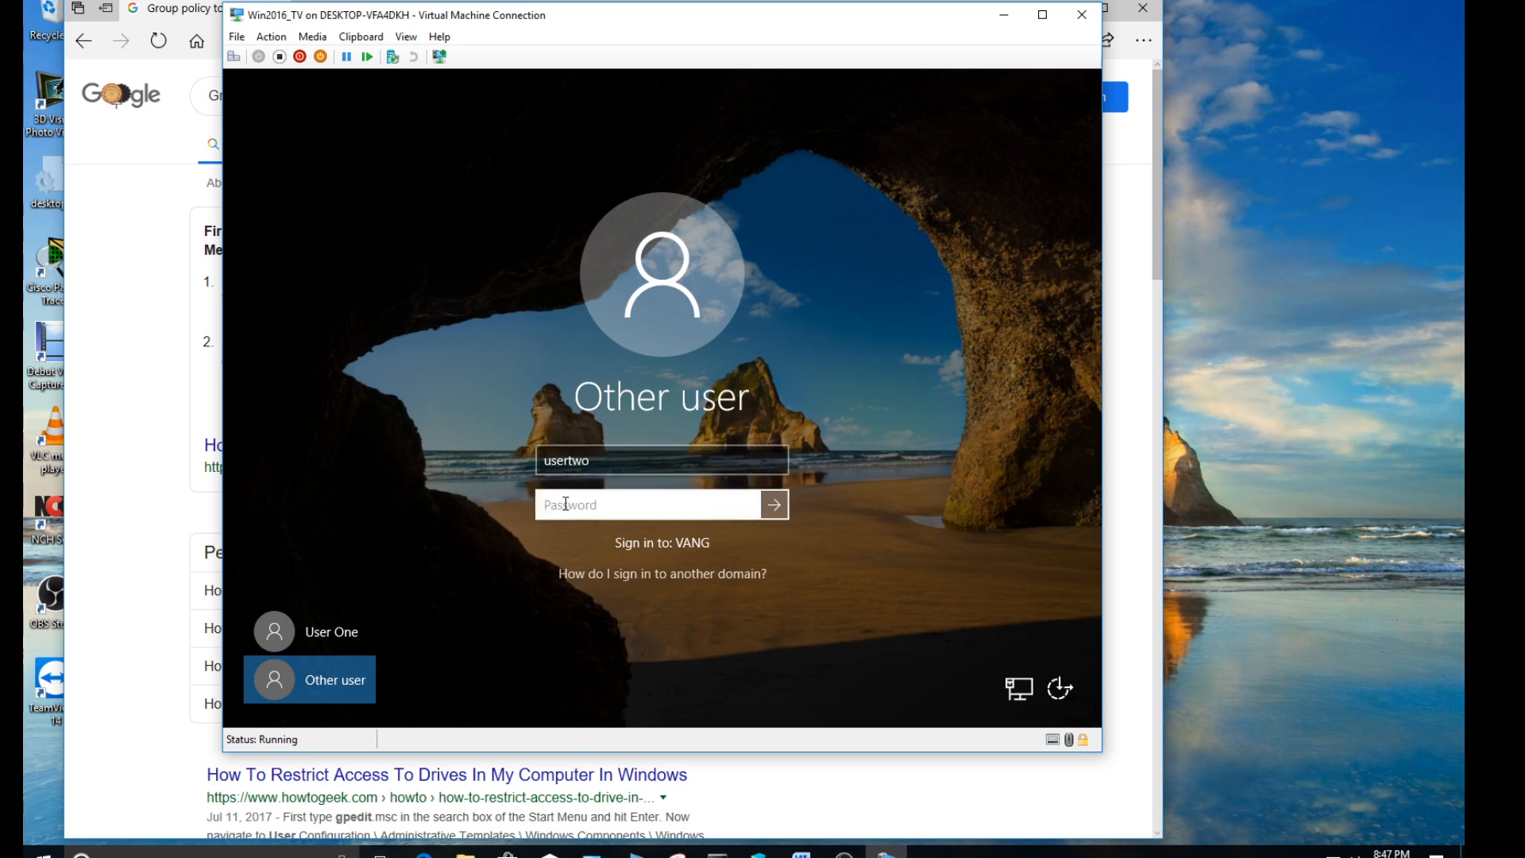
type("P@ssw0rd")
key("Return")
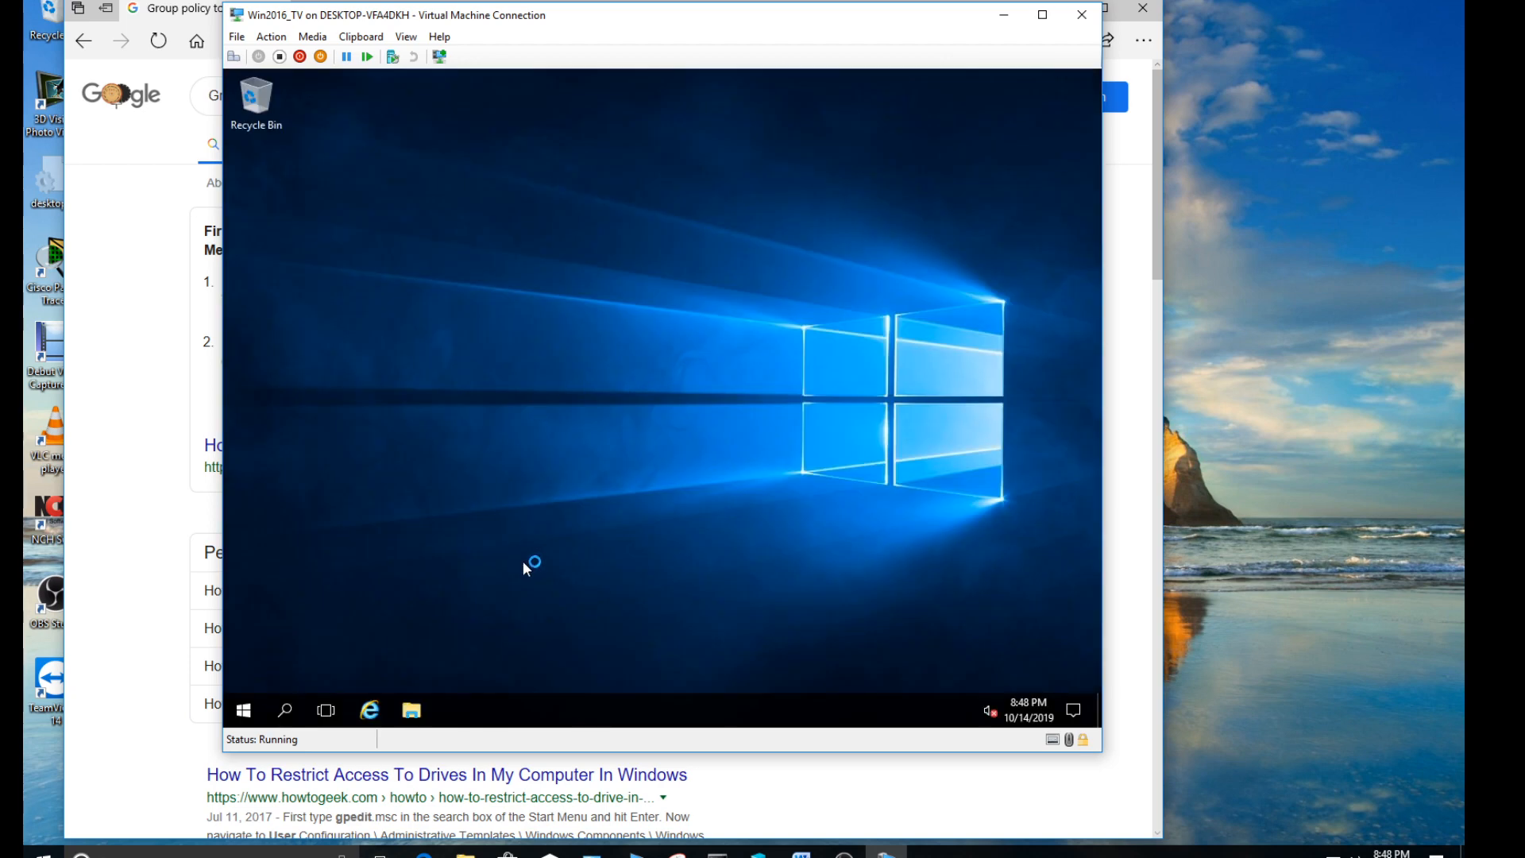
- Test usertwo's access to Local Disk (C:) from This PC in File Explorer, dismiss the message and close File Explorer
left_click(414, 714)
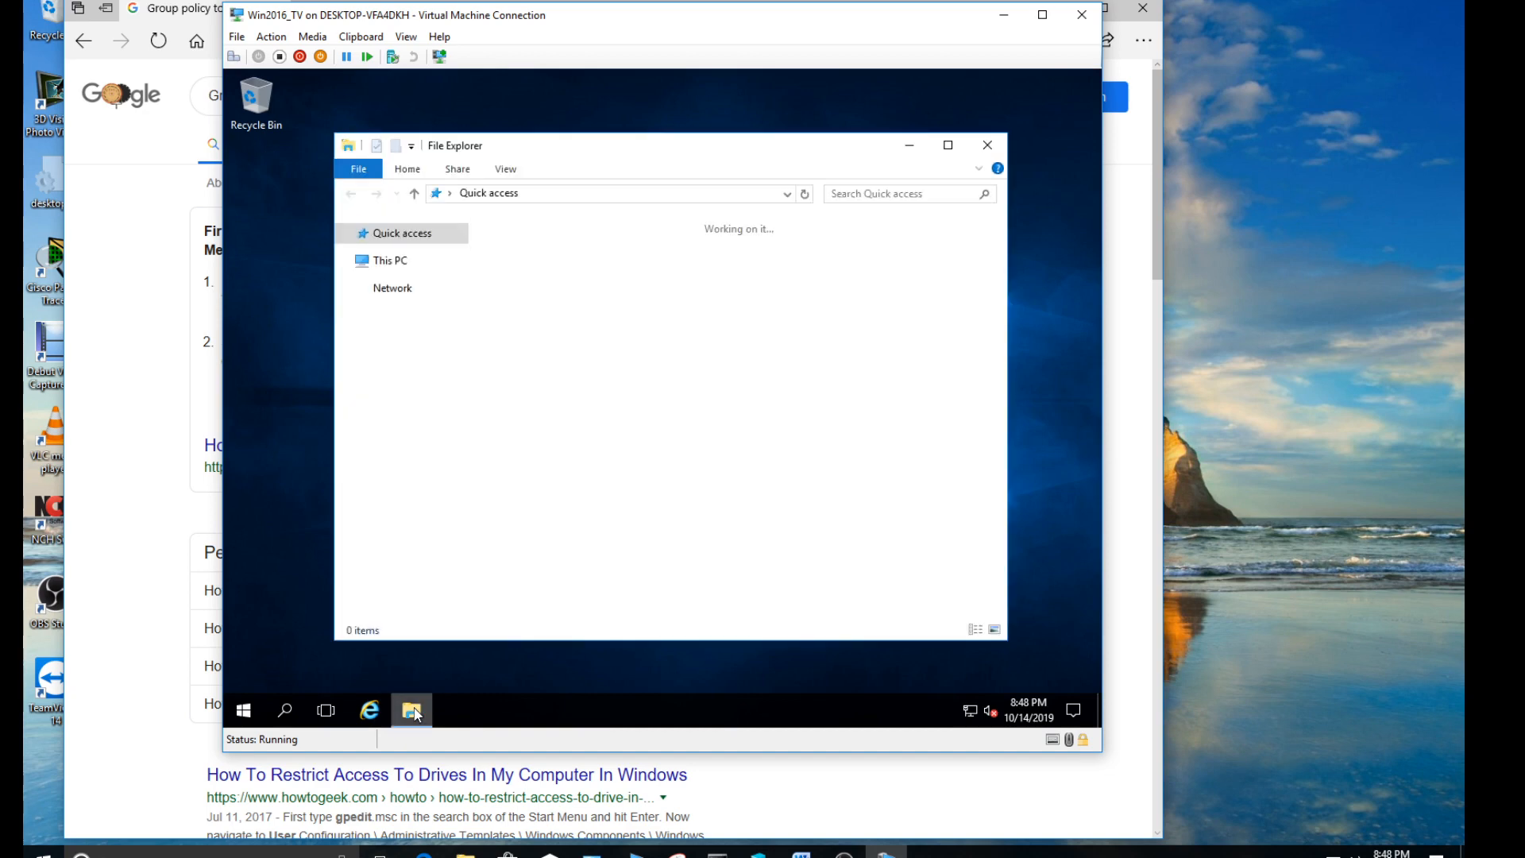
left_click(393, 347)
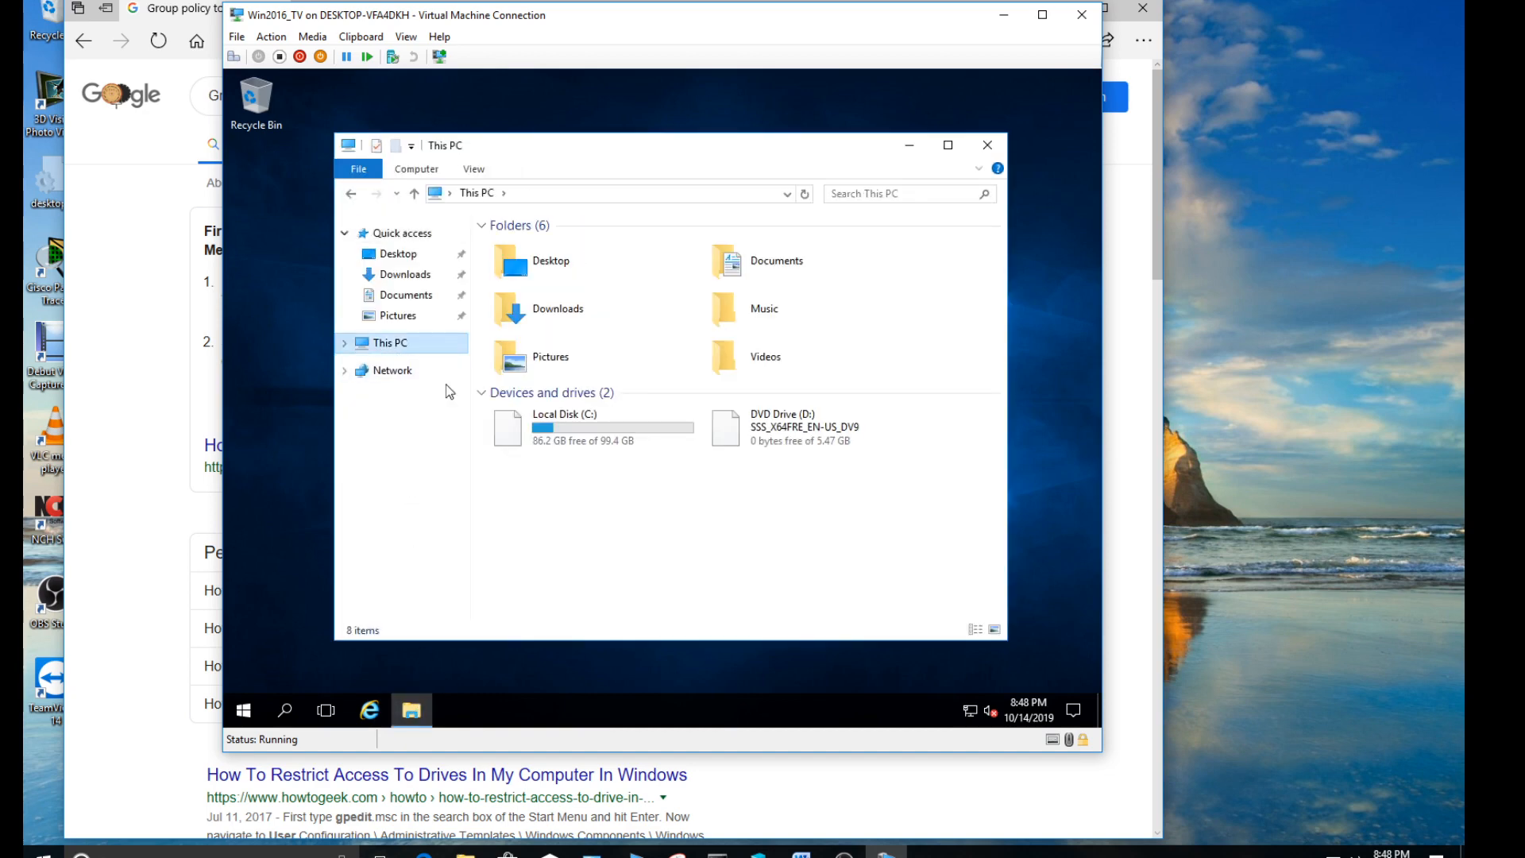
double_click(607, 431)
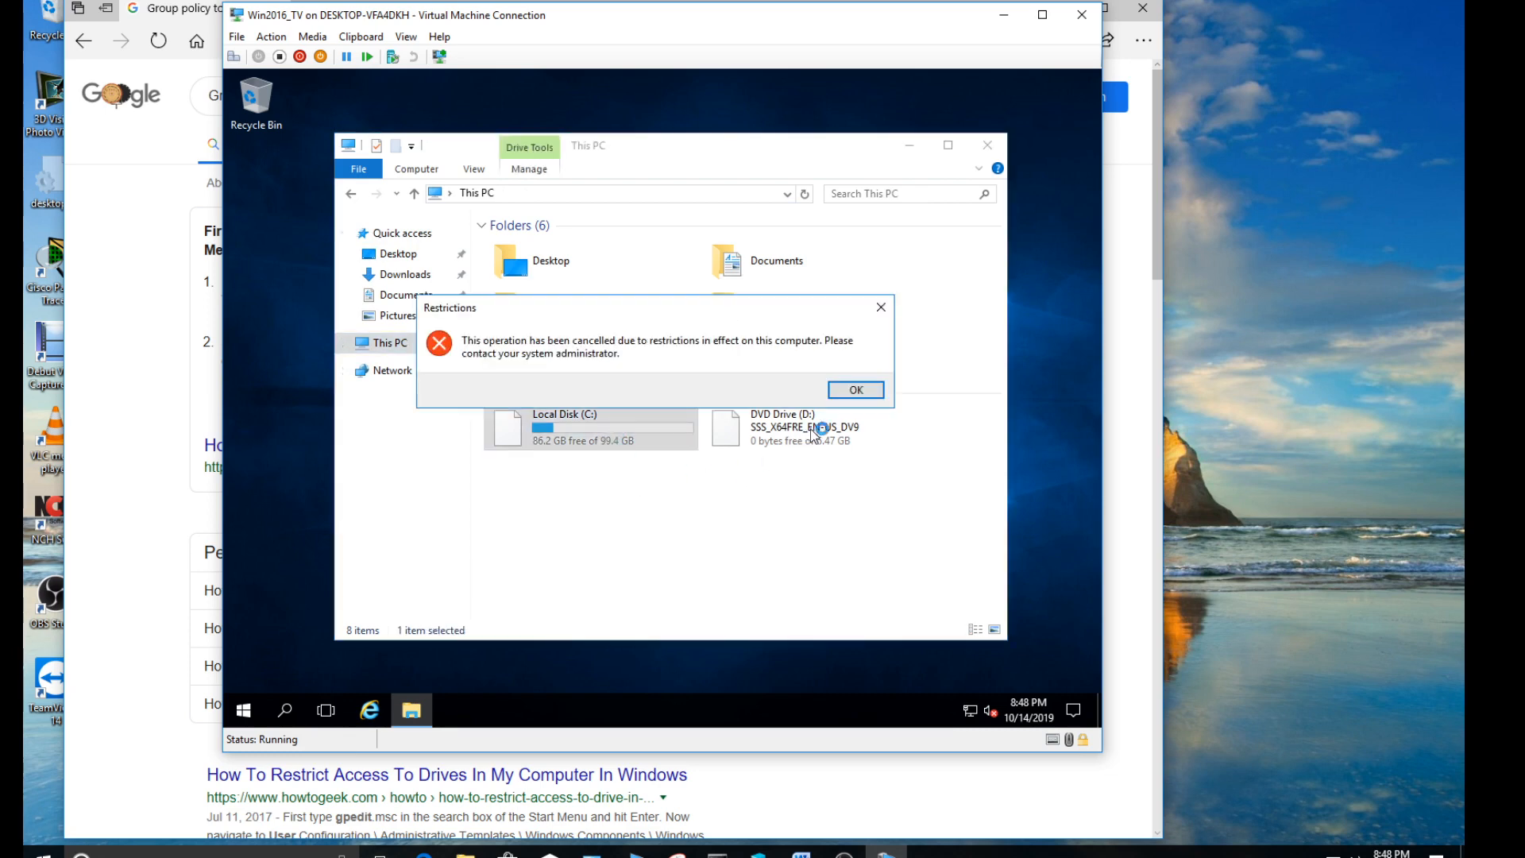
left_click(843, 390)
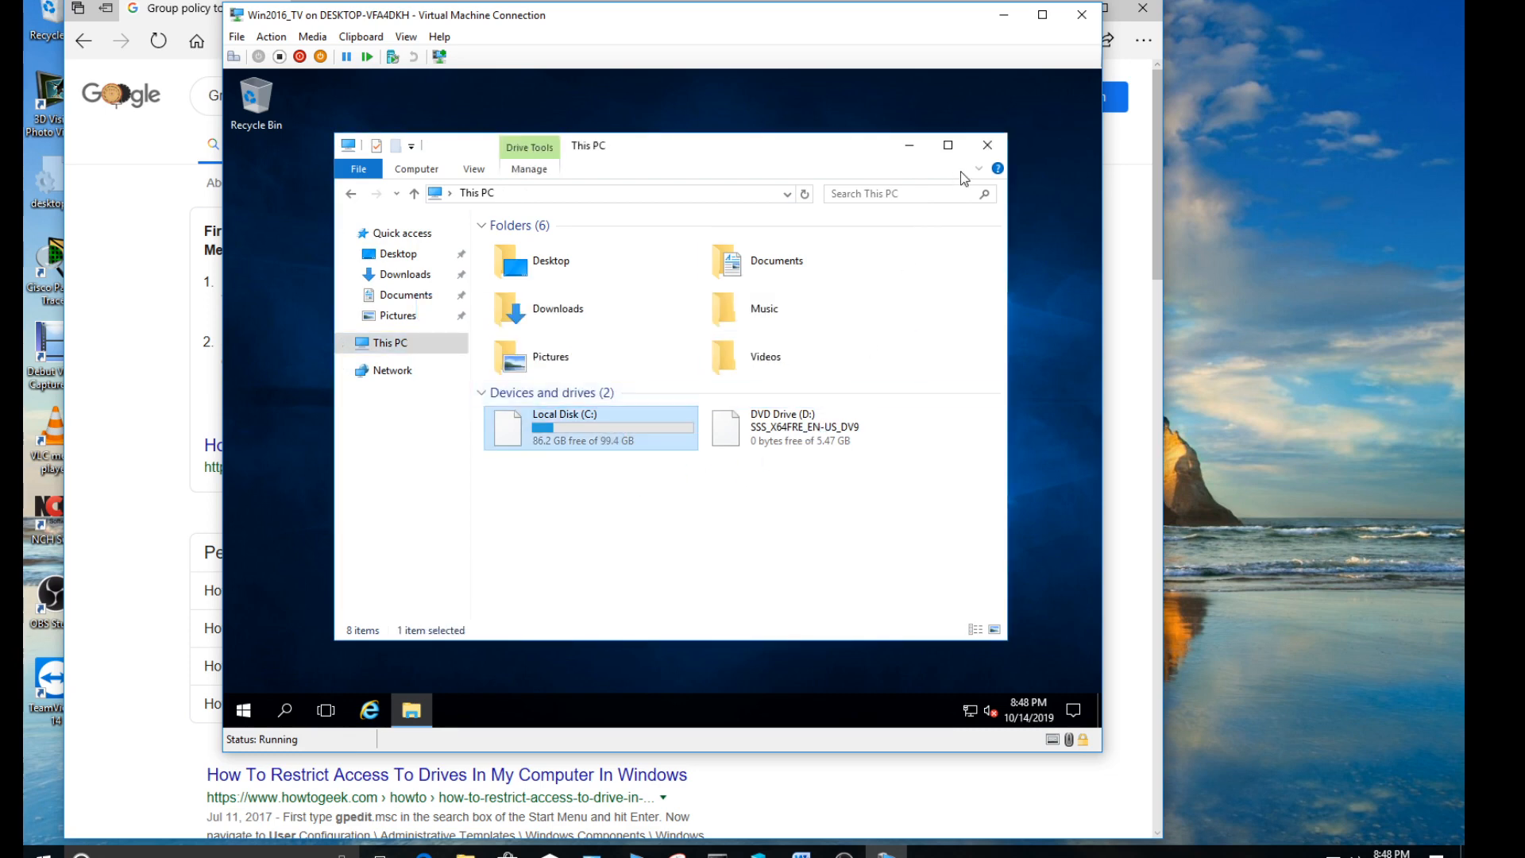
left_click(987, 144)
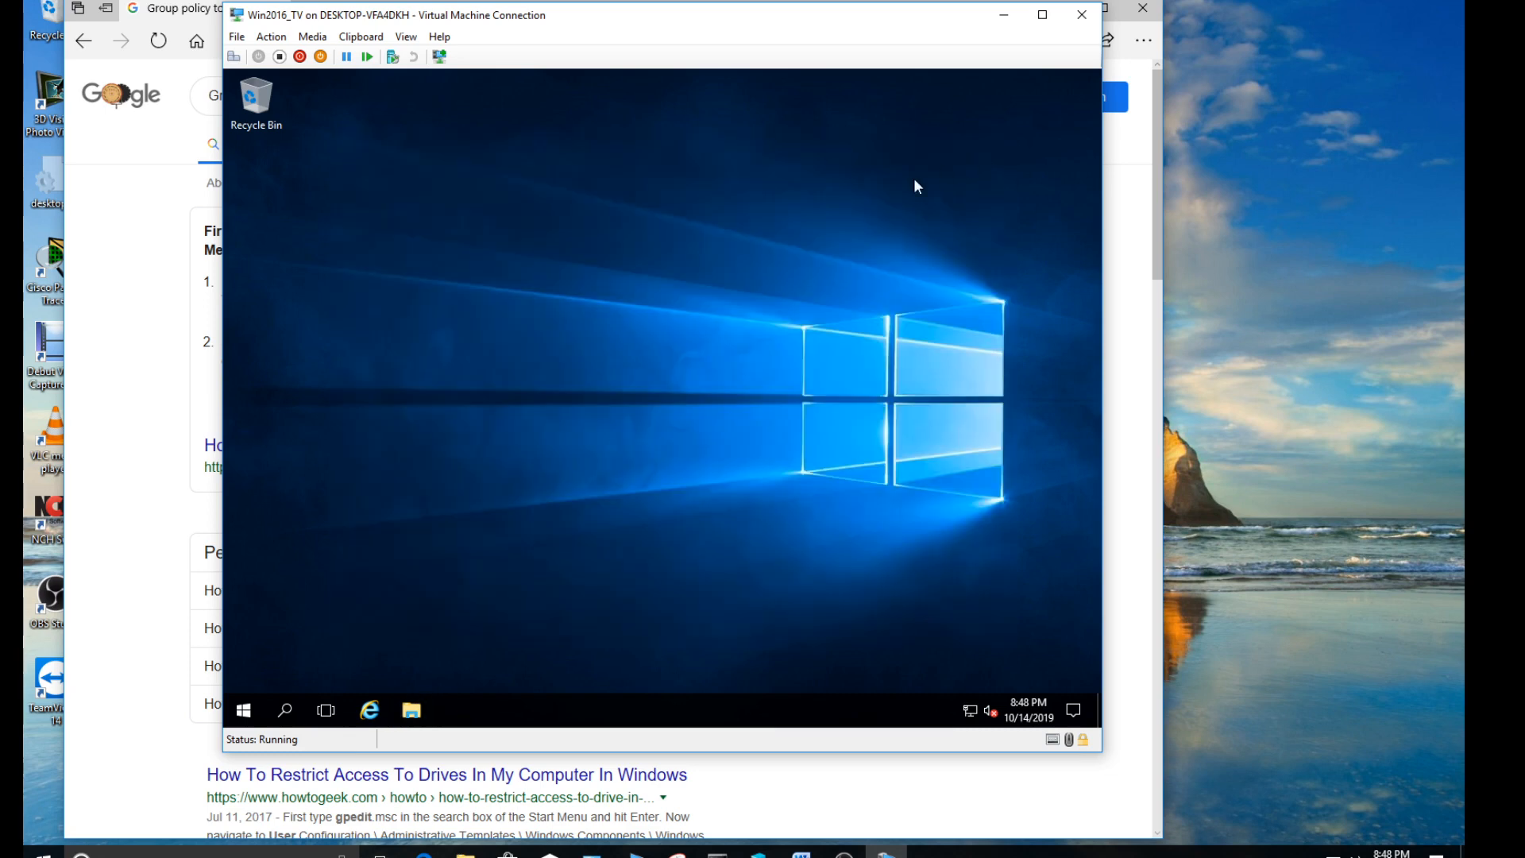
- Sign out usertwo, unlock the sign-in screen and choose to sign in as another user
left_click(243, 711)
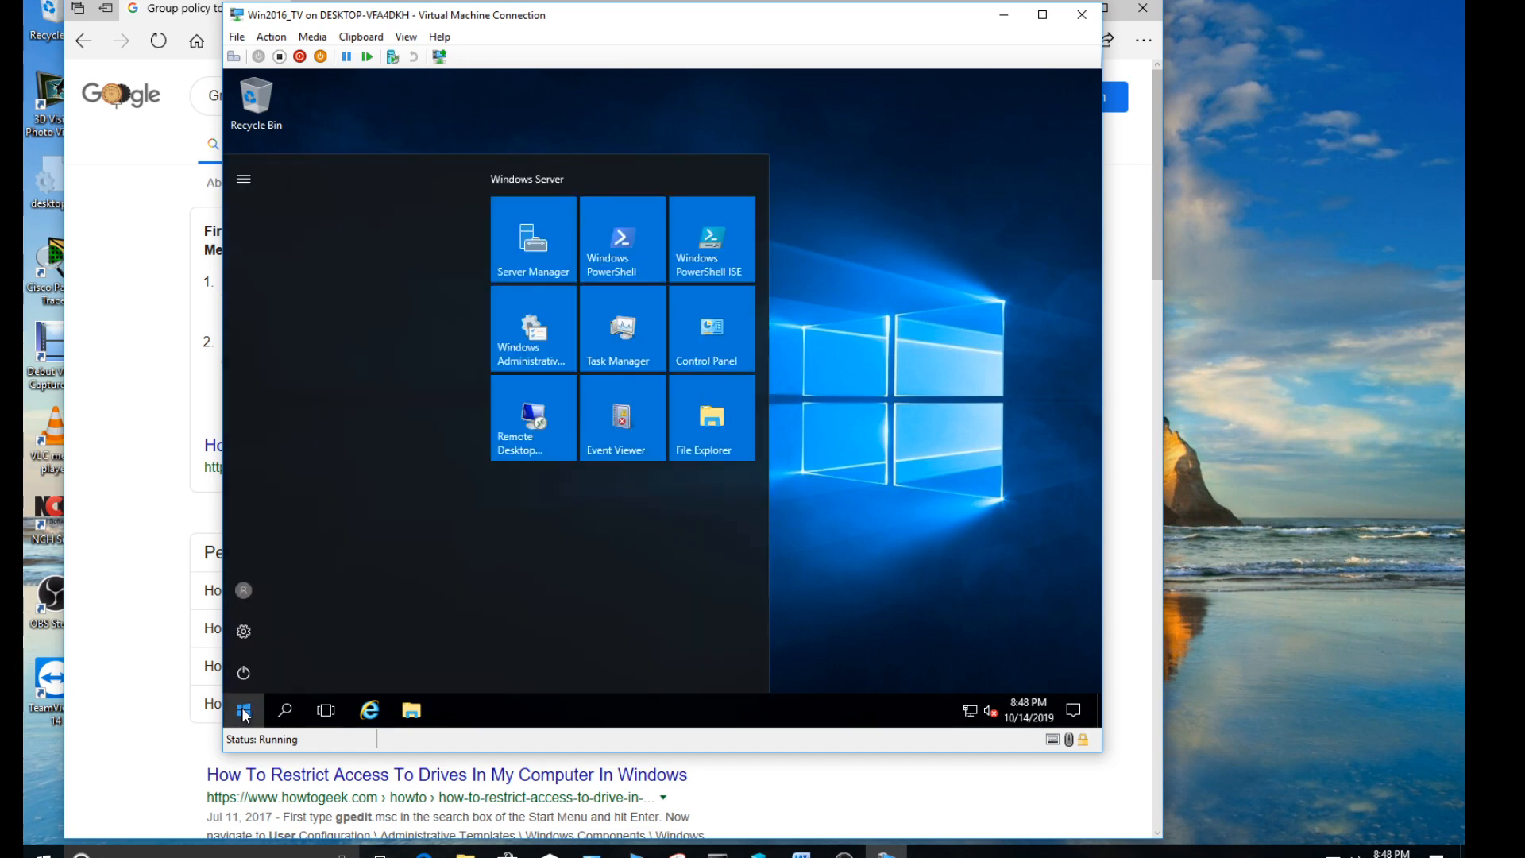
left_click(247, 589)
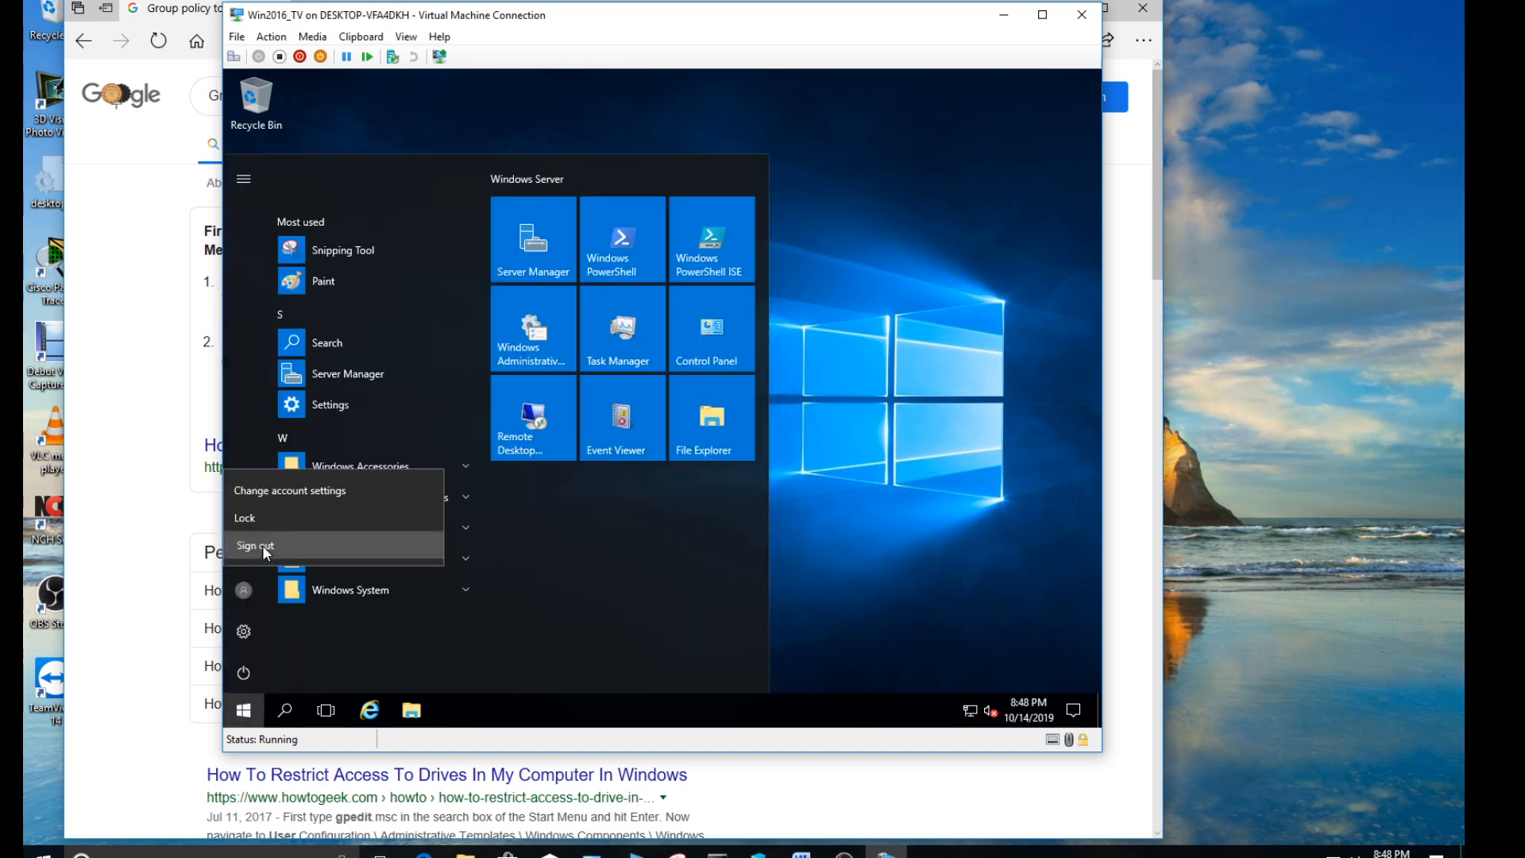
left_click(262, 545)
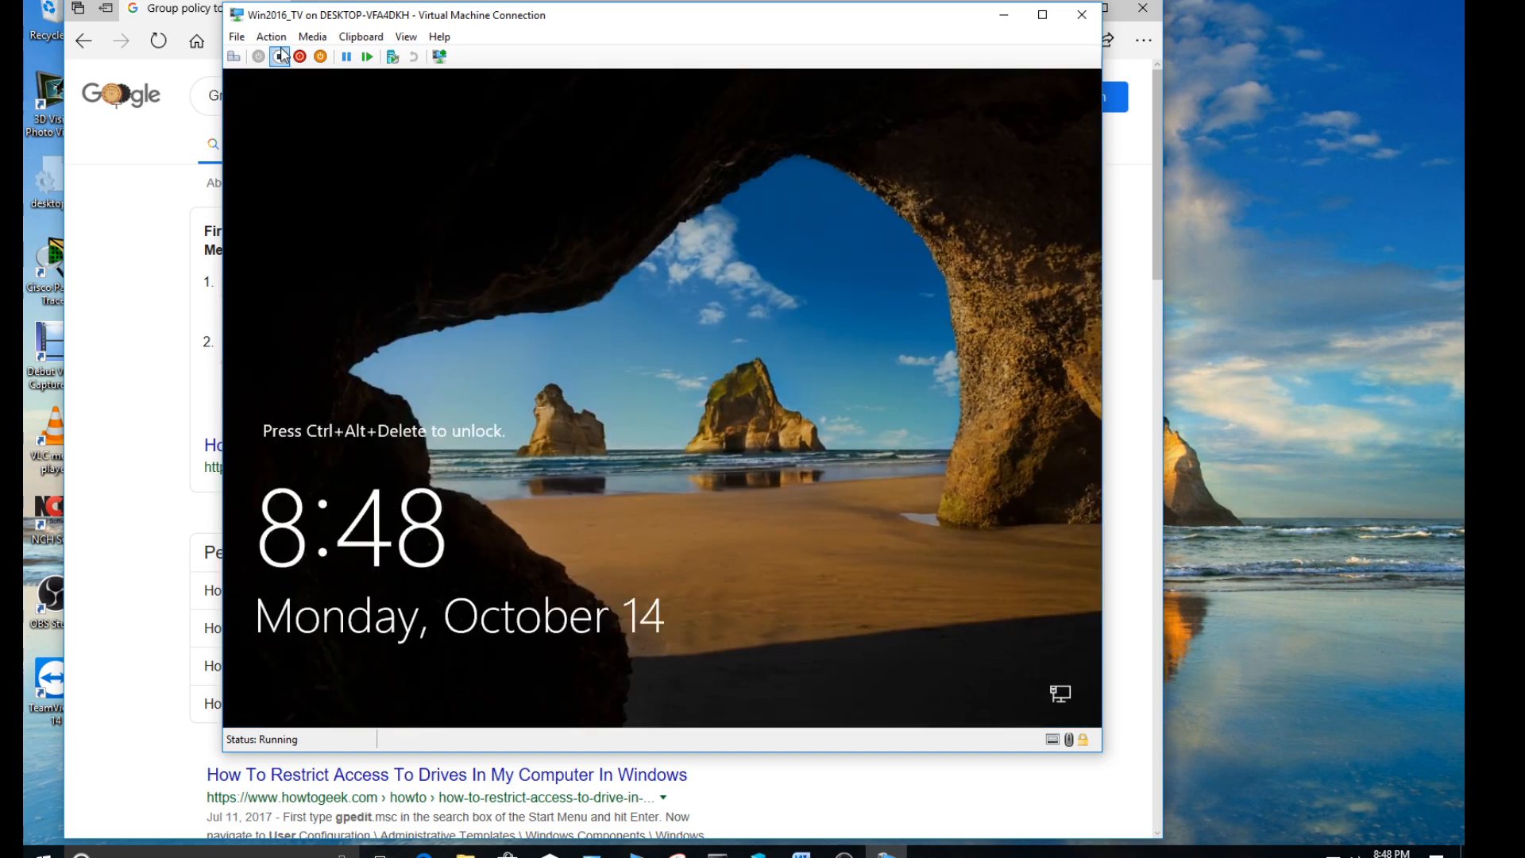
left_click(234, 56)
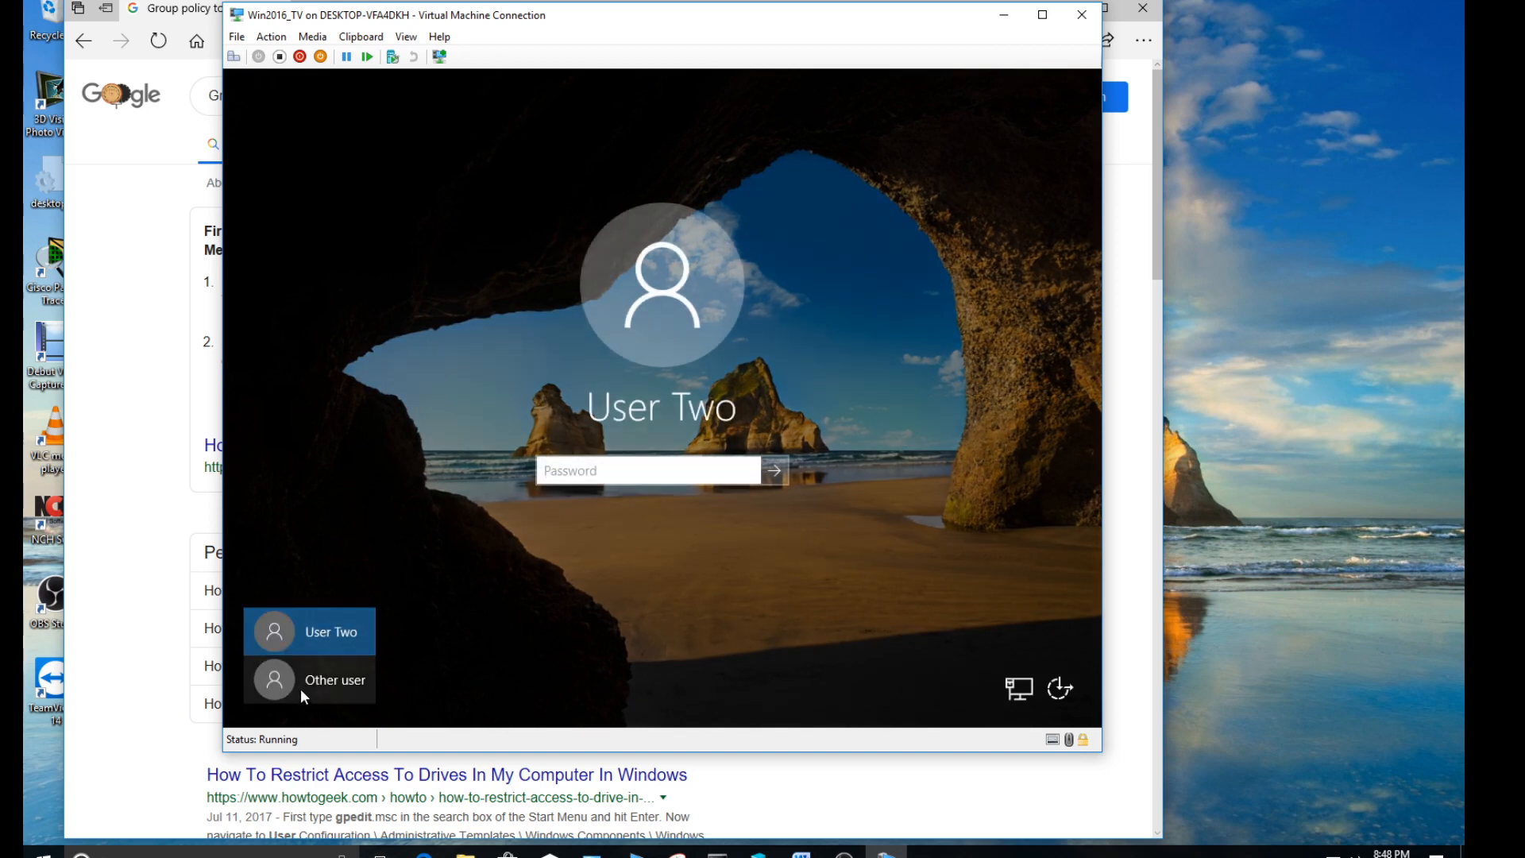
left_click(306, 682)
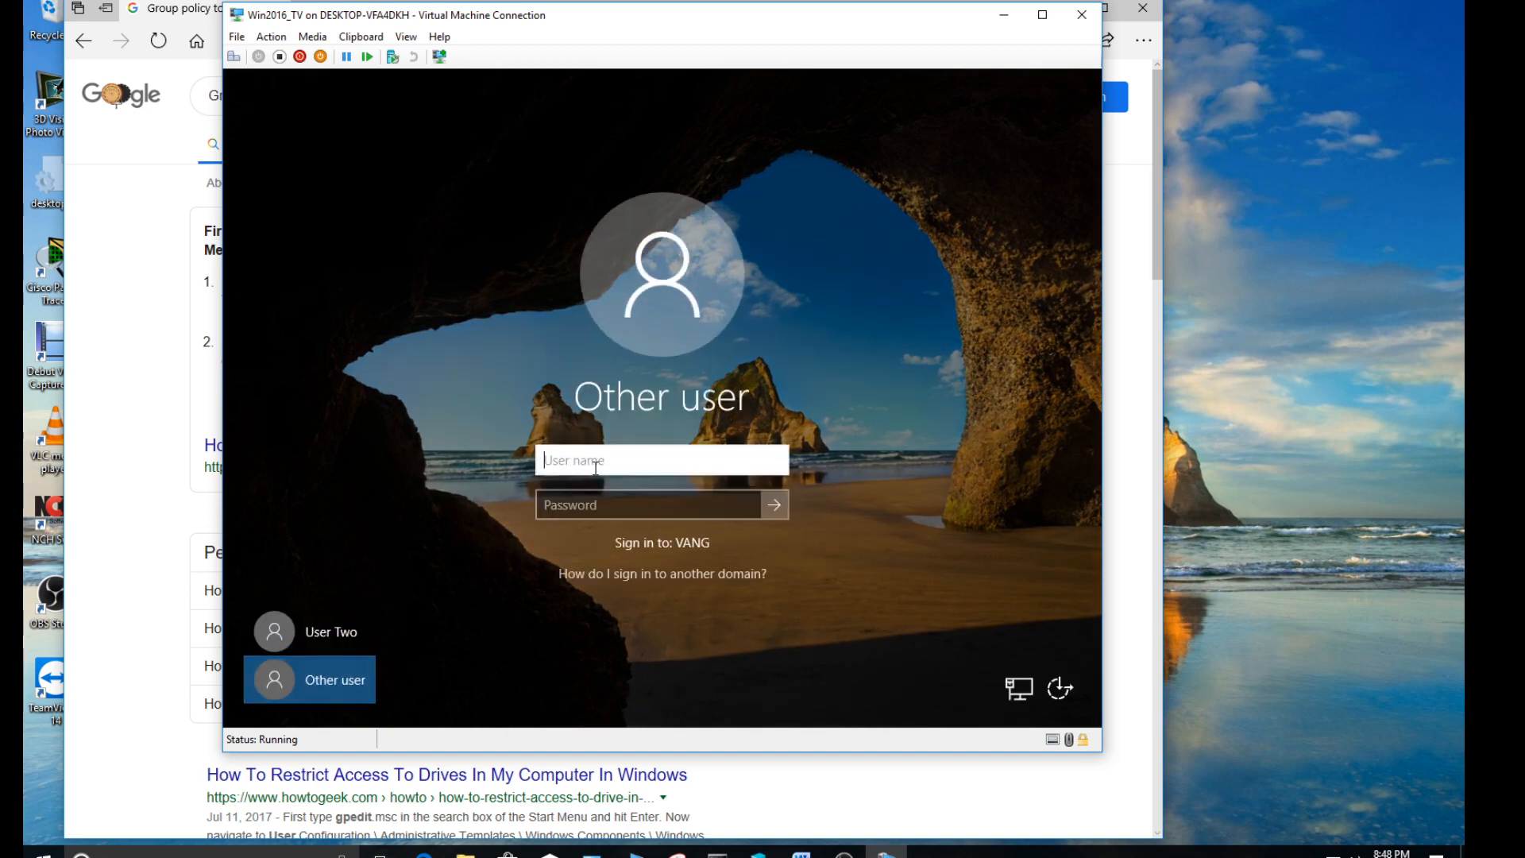
- Sign in to the VANG domain with a third account, entering its user name and the account password
key("Tab")
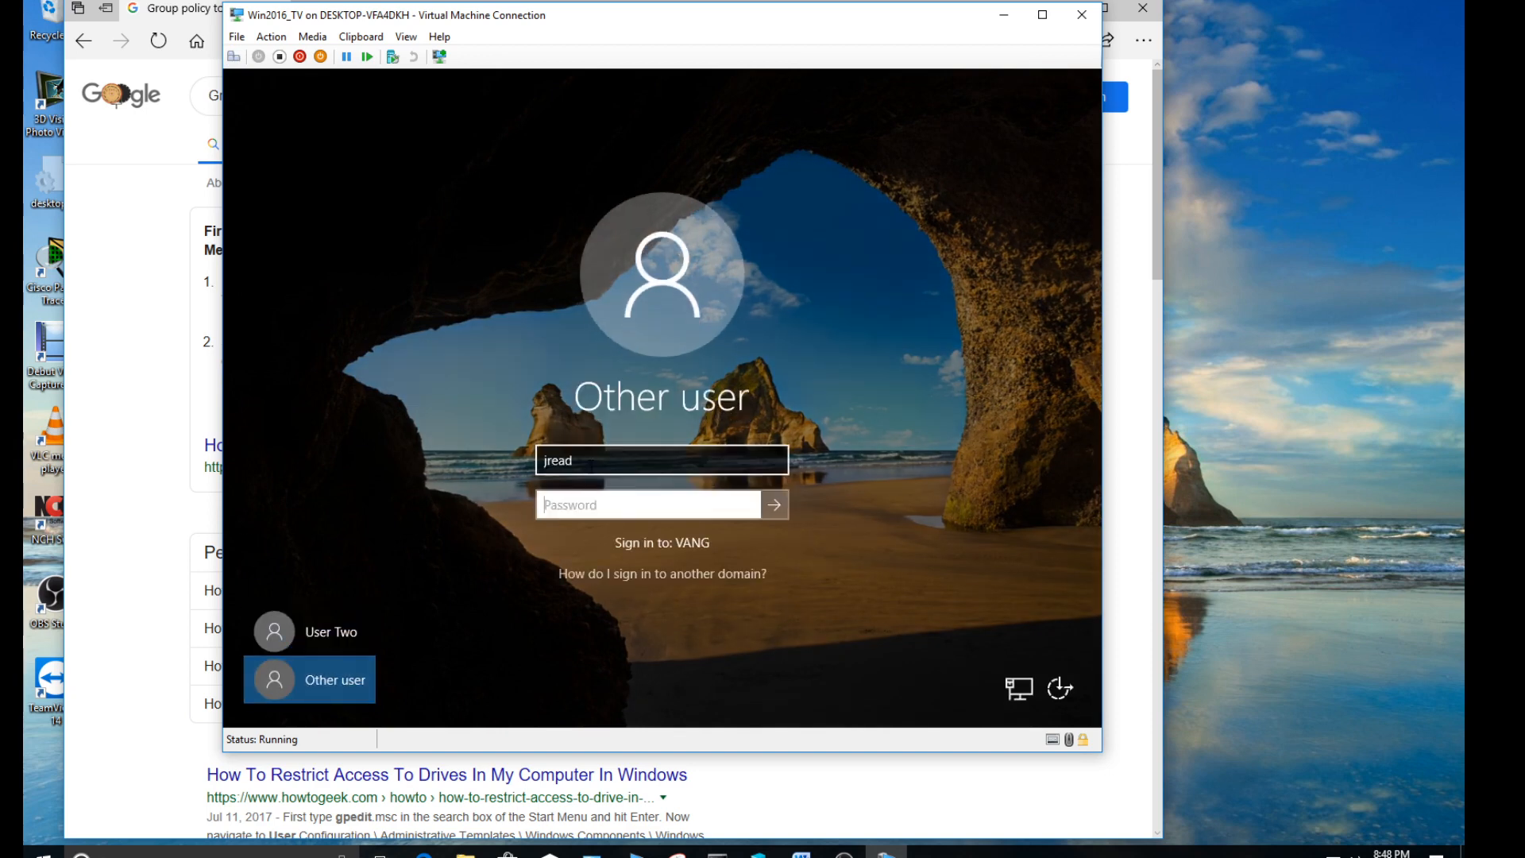
type("****")
key("Return")
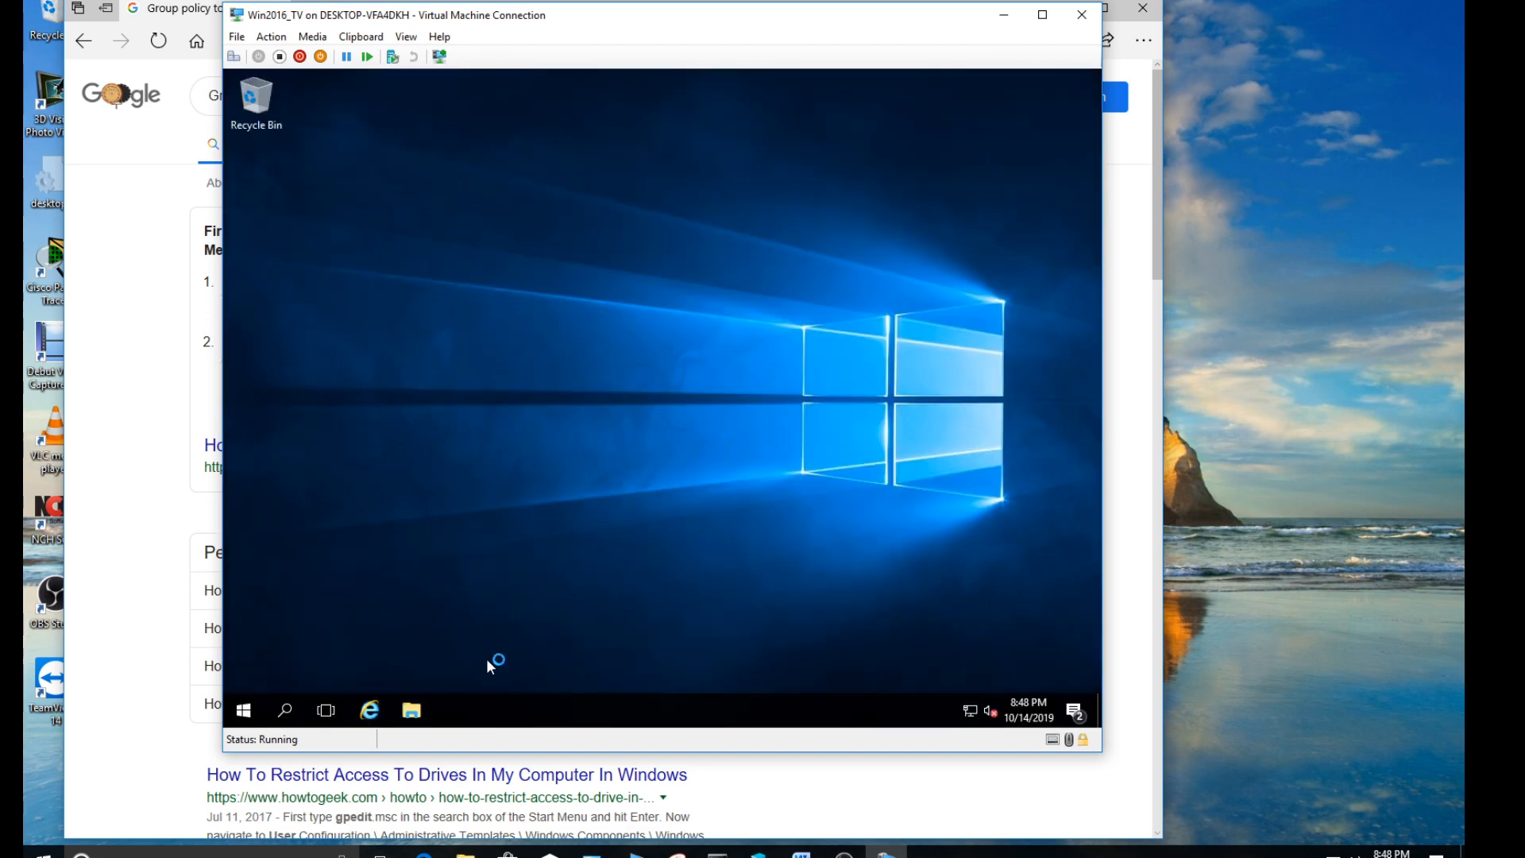
- Open Local Disk (C:) from This PC in File Explorer to test this account's access
left_click(413, 710)
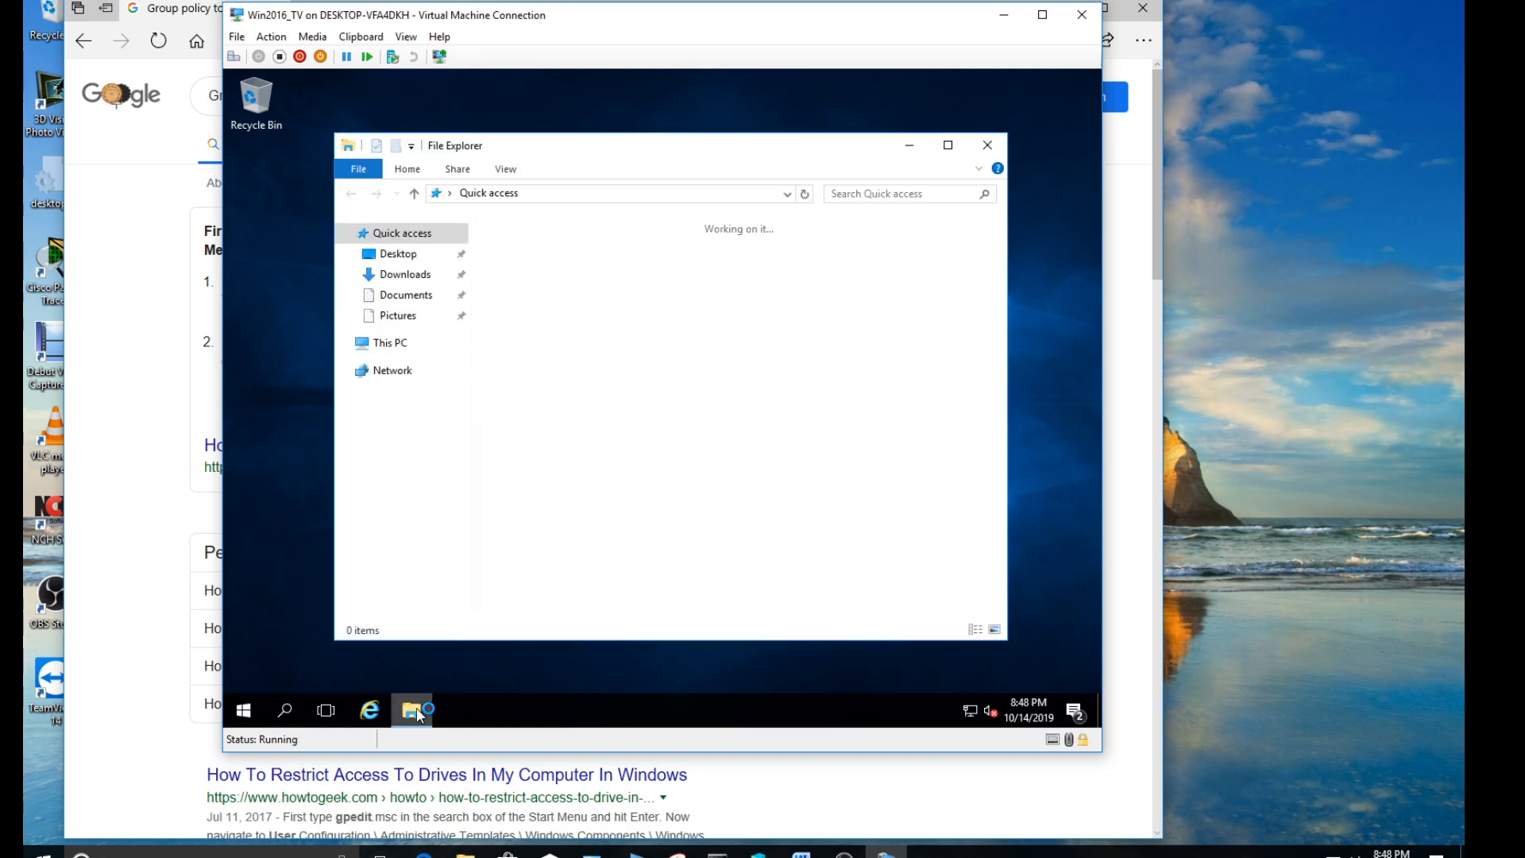
left_click(412, 347)
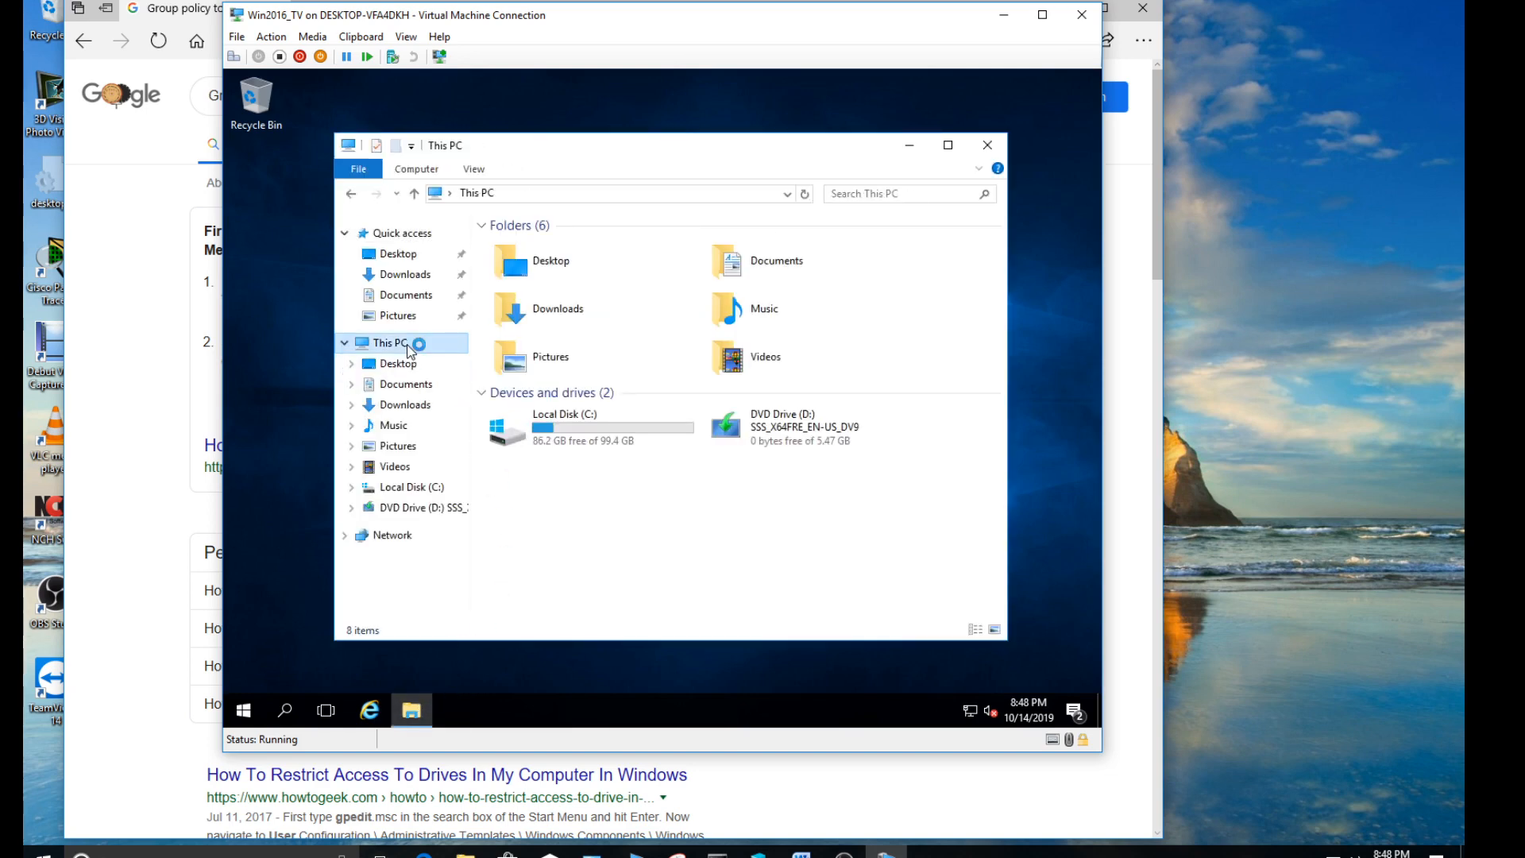
left_click(565, 431)
double_click(565, 431)
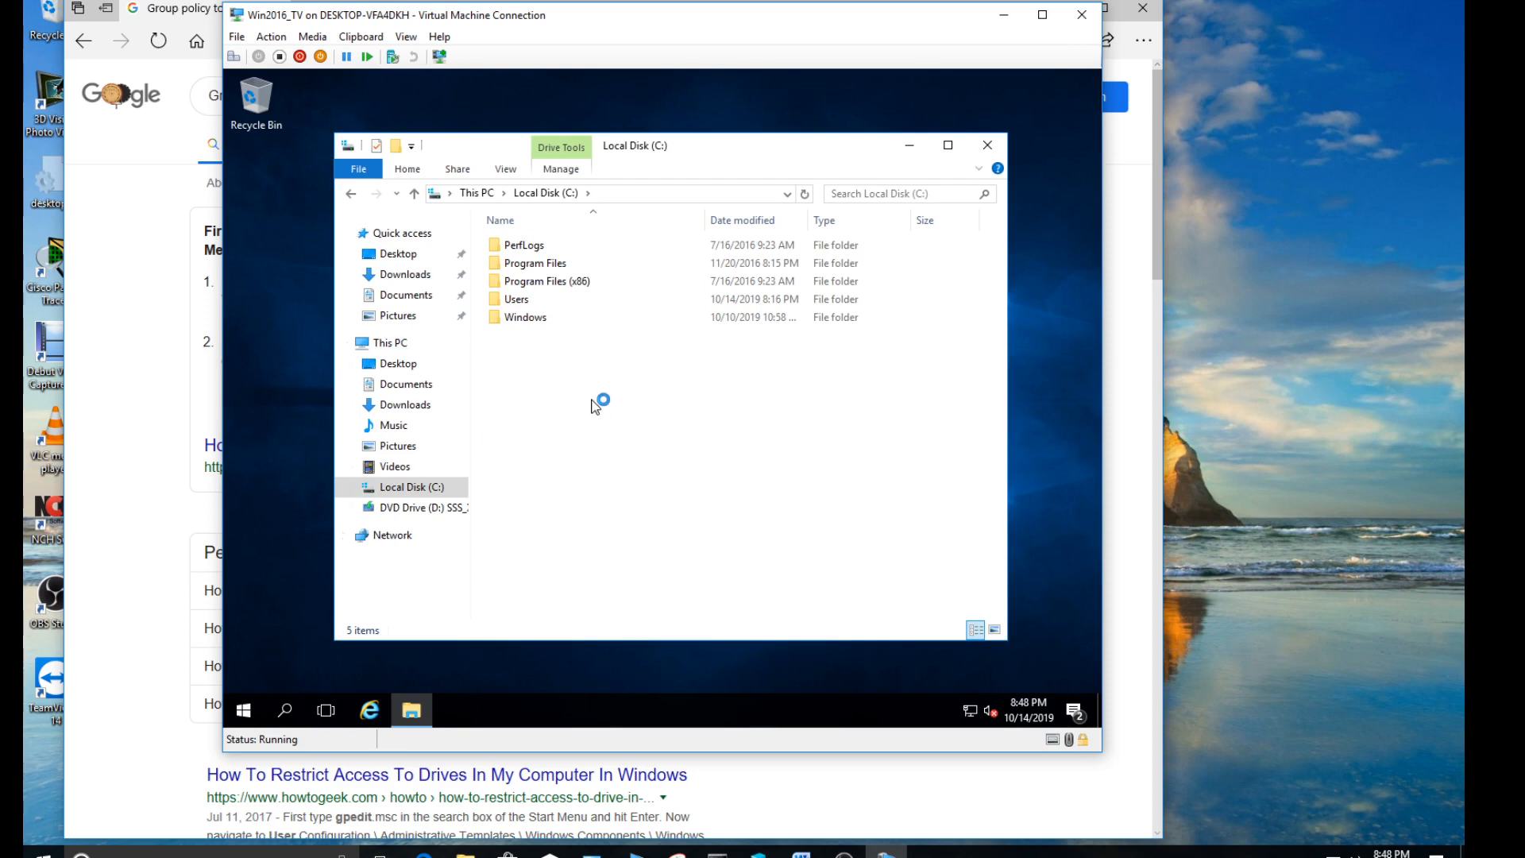
- Create a folder named Testing in the root of Local Disk (C:) and close File Explorer
right_click(593, 401)
mouse_move(664, 562)
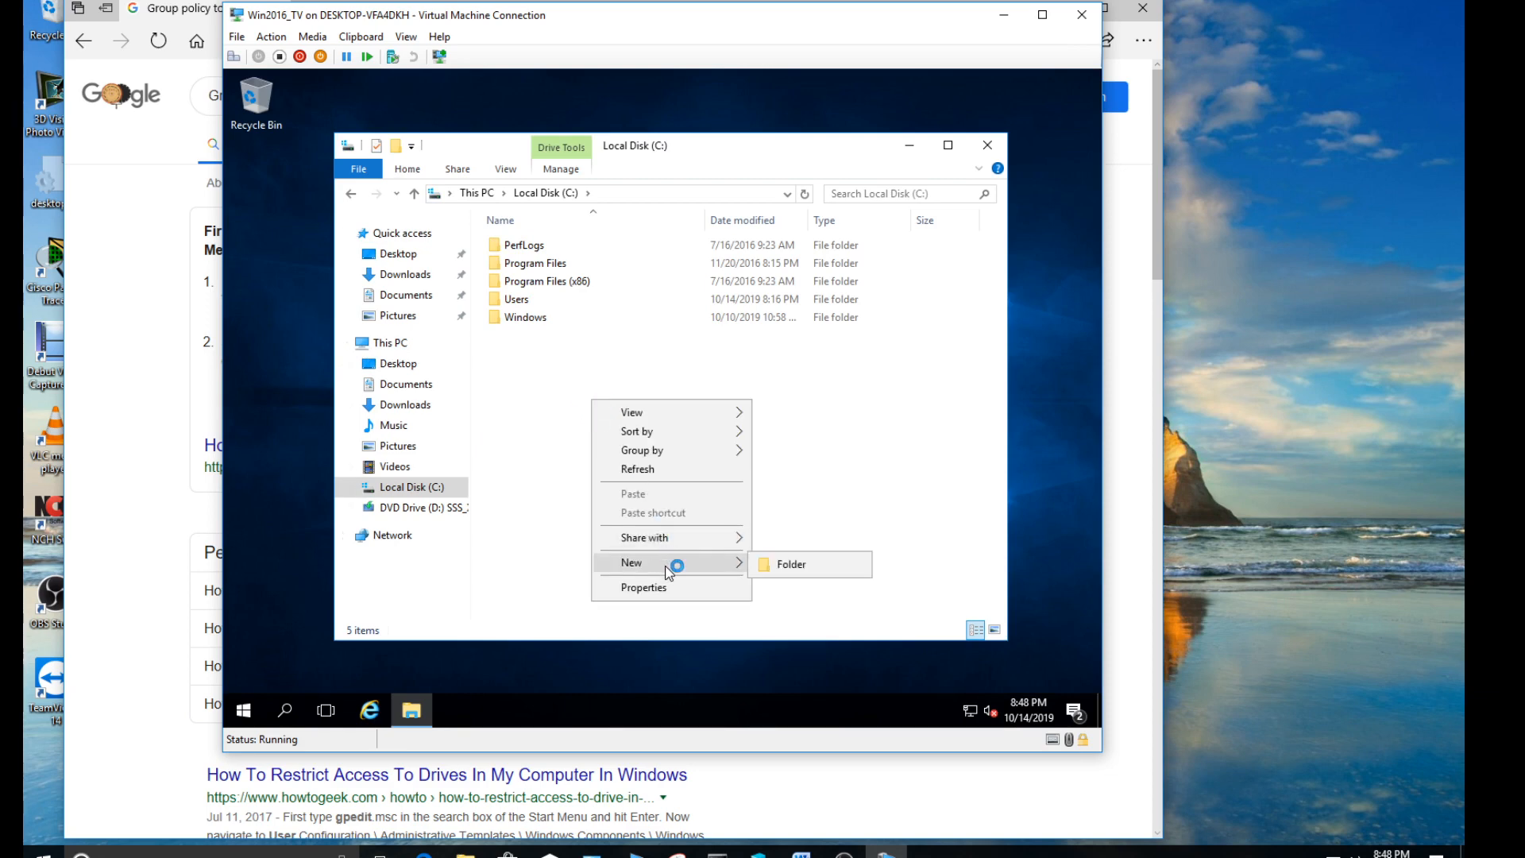
left_click(777, 565)
type("Testing")
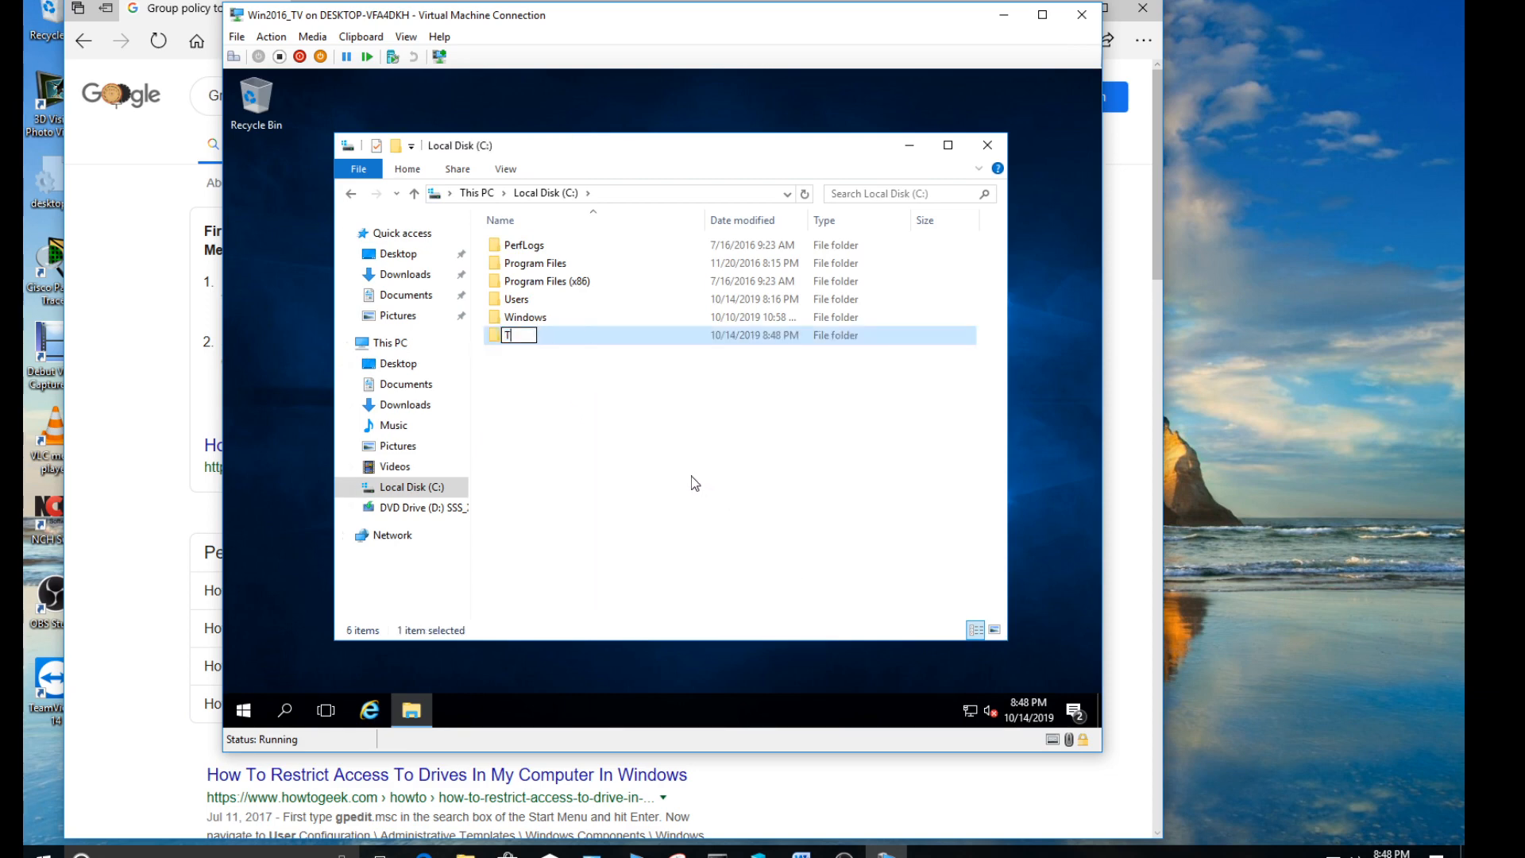
key("Return")
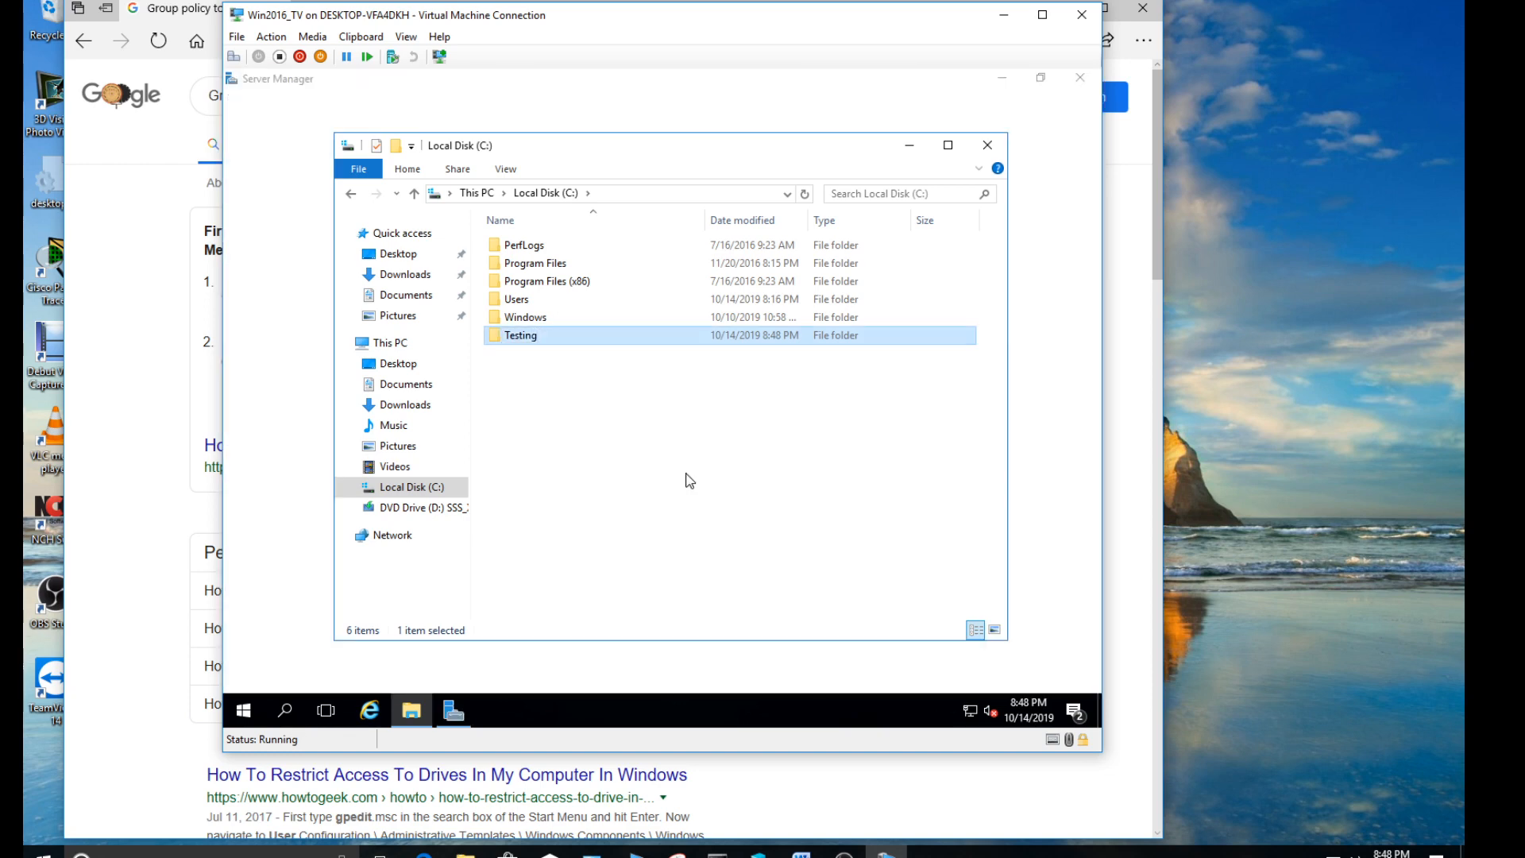
left_click(988, 146)
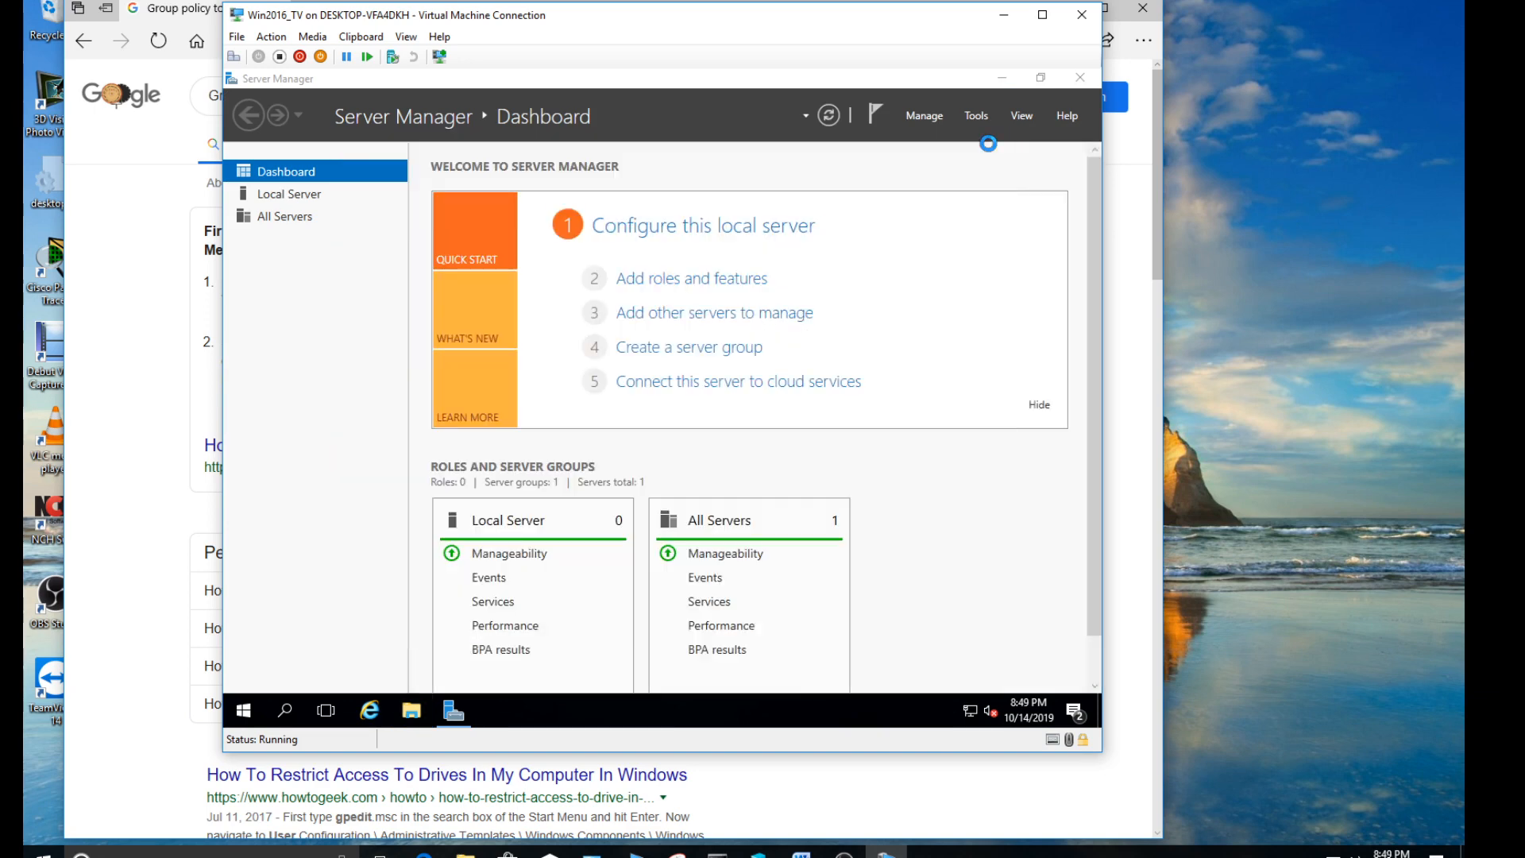